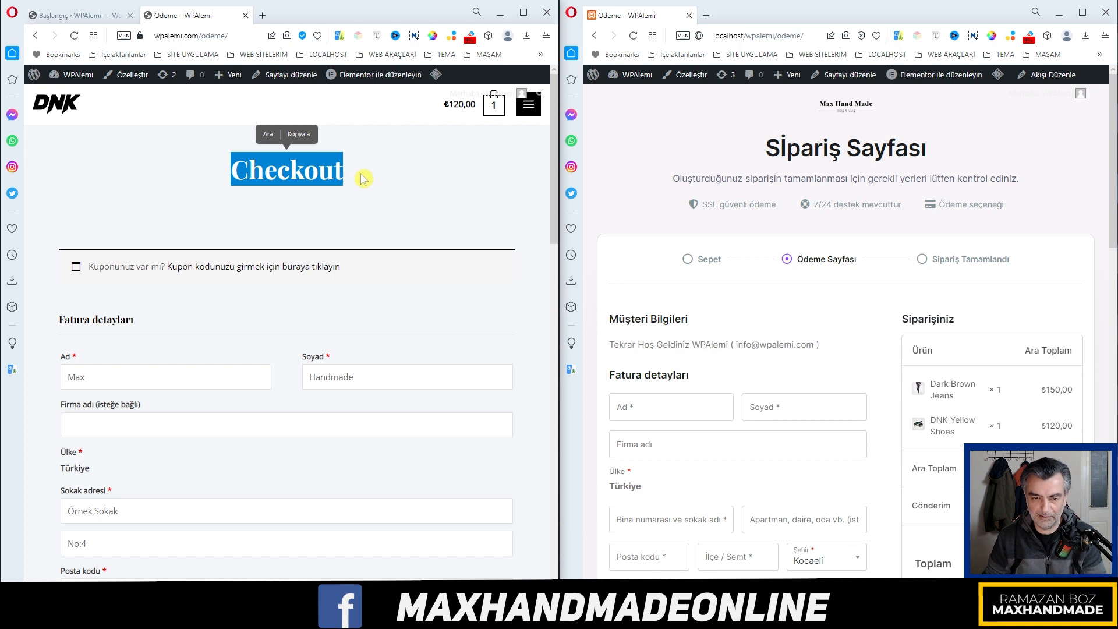
Compare the headings and opening sections of the default Checkout page and the customized Sipariş Sayfası page
click(348, 177)
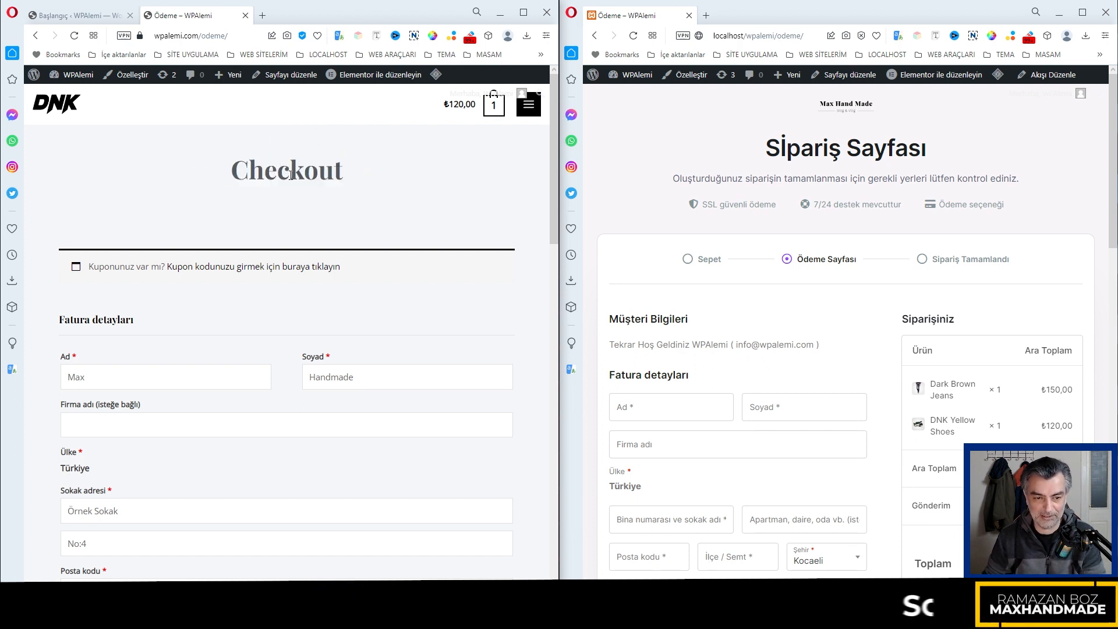
drag(217, 170, 361, 169)
click(361, 169)
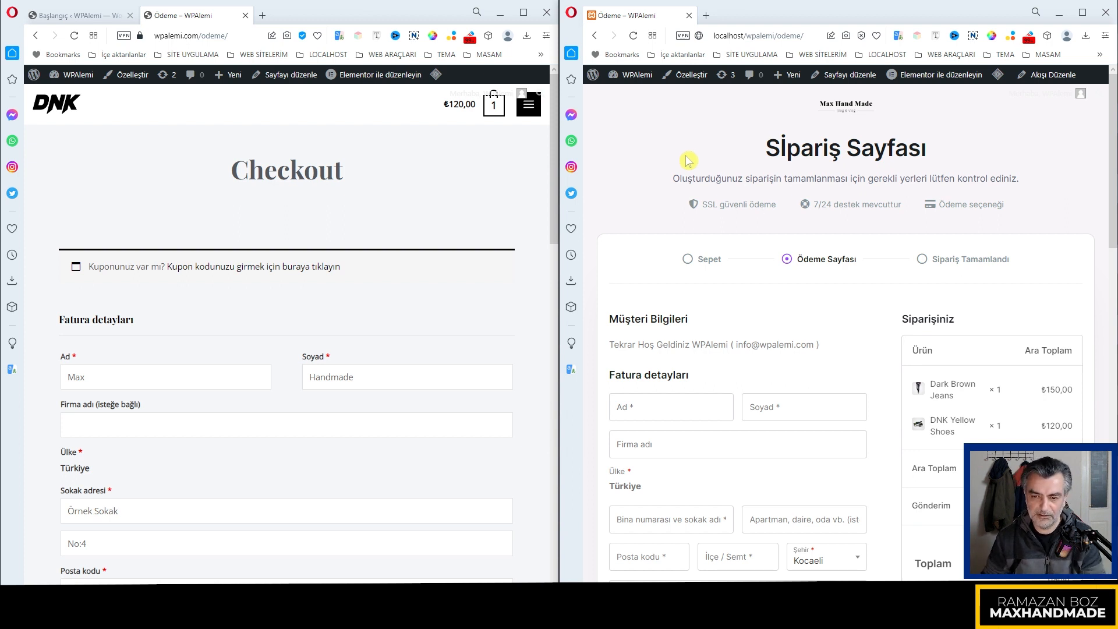
scroll(827, 200, down, 1)
scroll(827, 200, up, 1)
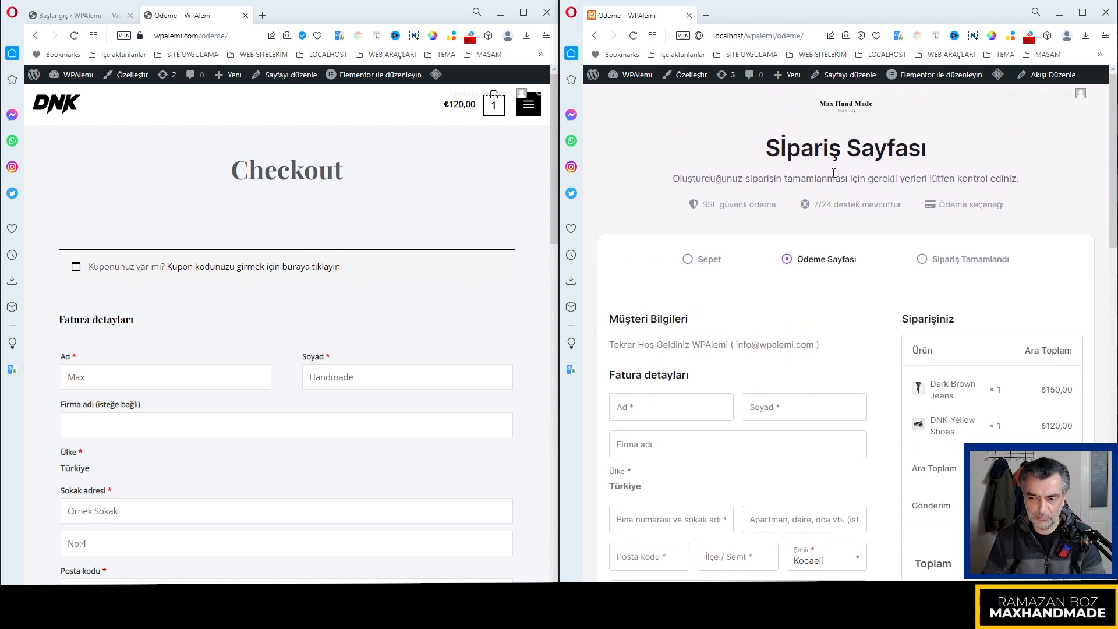
scroll(915, 177, down, 2)
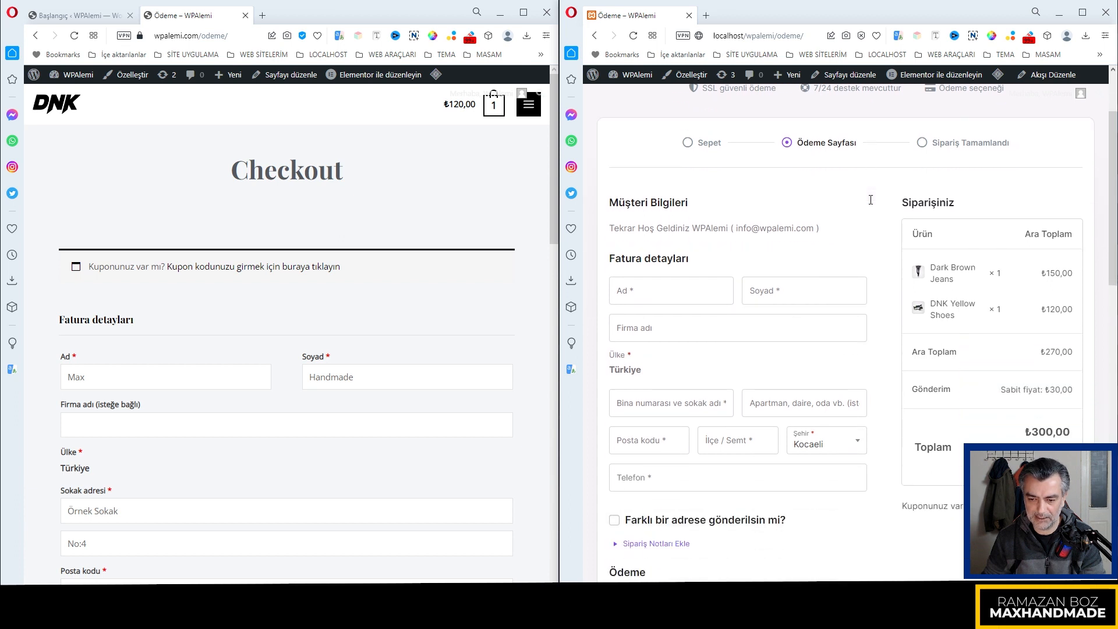
scroll(856, 242, up, 2)
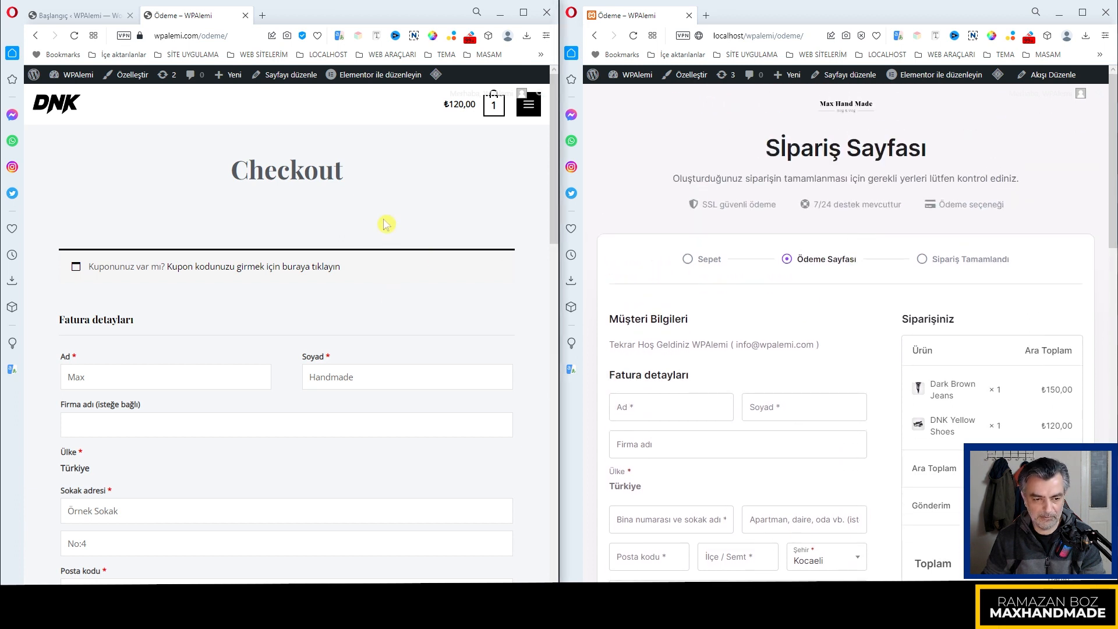
scroll(386, 225, down, 2)
scroll(386, 225, up, 2)
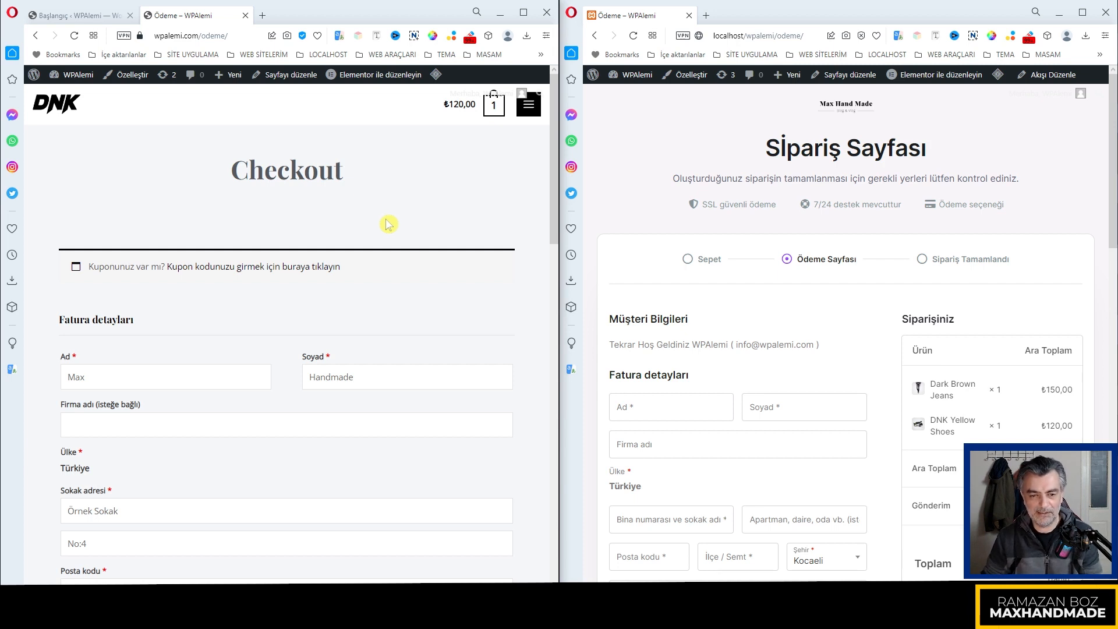
Examine the default Checkout page from the billing form through the payment options to the footer
scroll(388, 224, down, 4)
scroll(389, 225, down, 9)
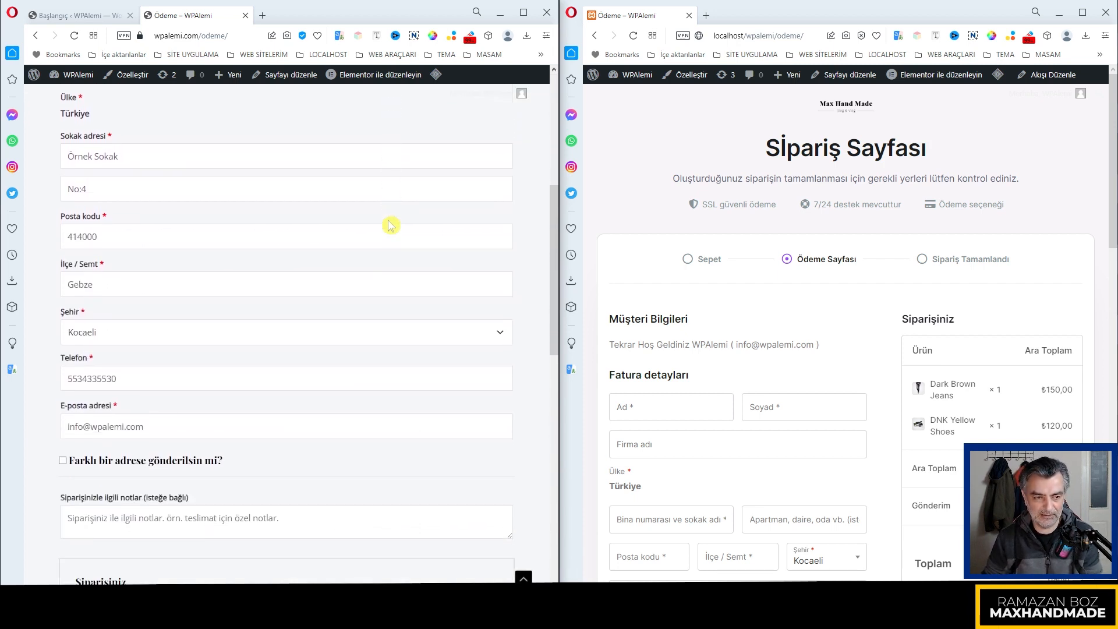
scroll(390, 225, down, 6)
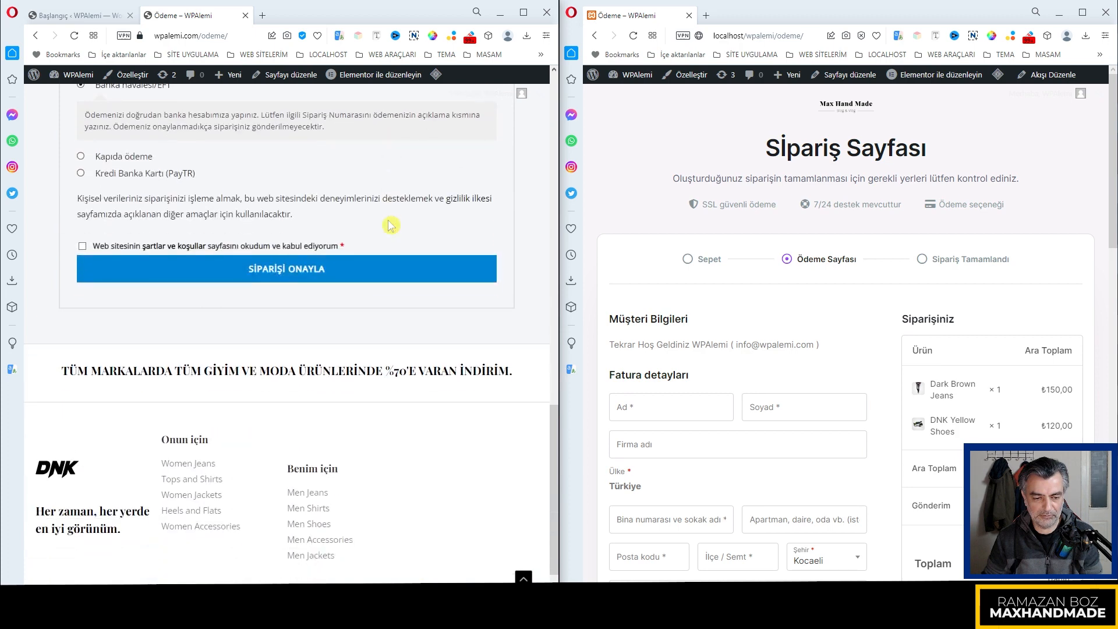
scroll(395, 241, up, 4)
scroll(402, 257, up, 15)
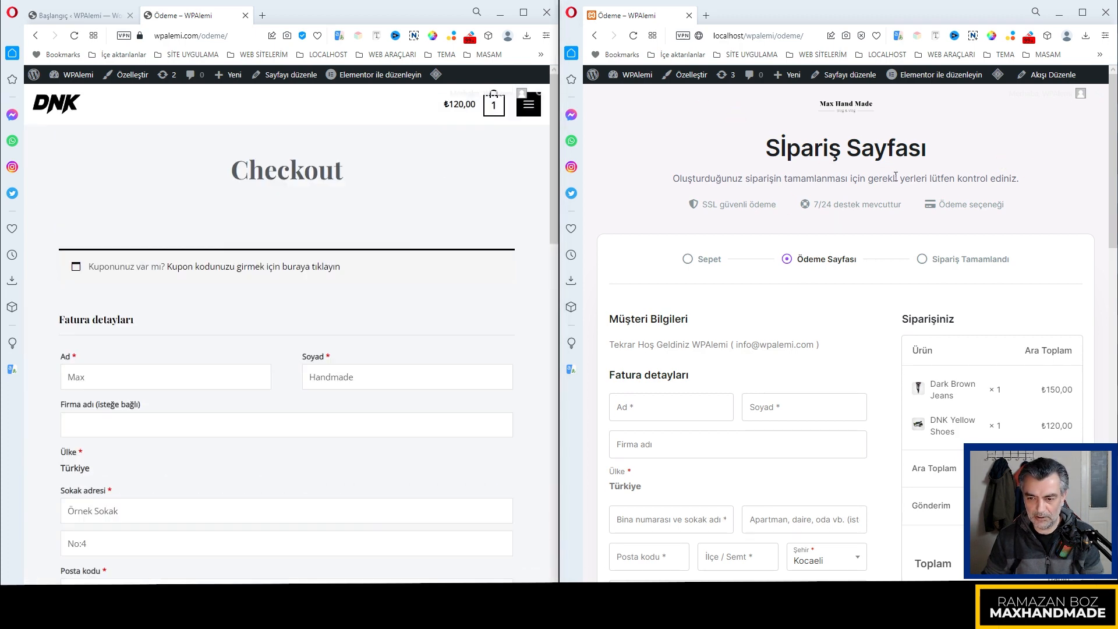
Examine the customized Sipariş Sayfası page's progress steps, billing form, order summary, payment methods and Sıkça Sorulan Sorular sections
scroll(905, 228, down, 3)
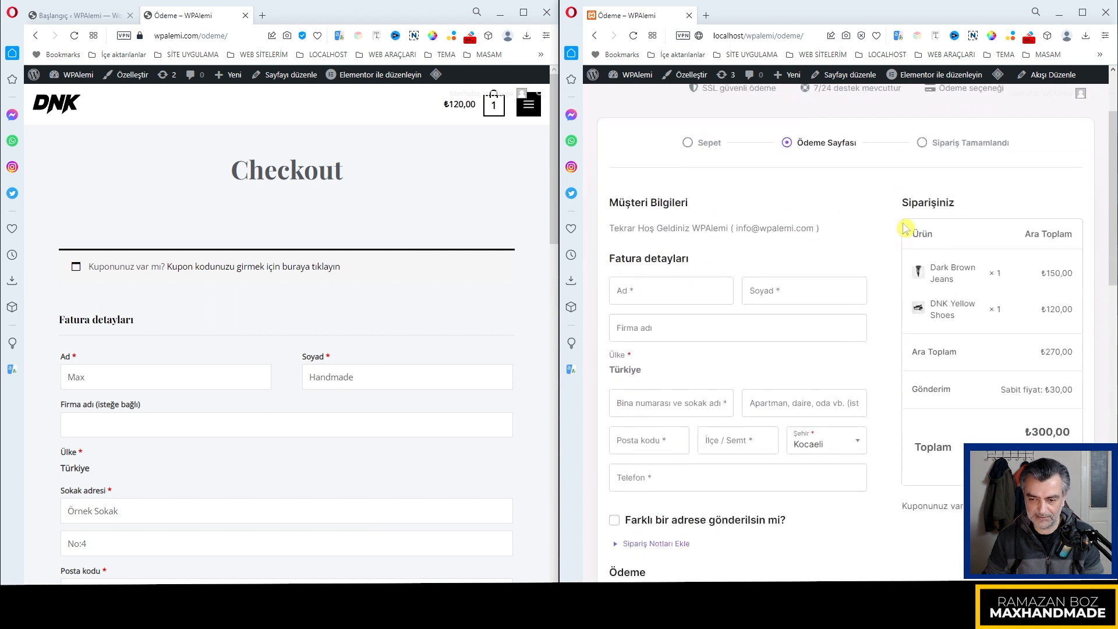
scroll(905, 228, up, 3)
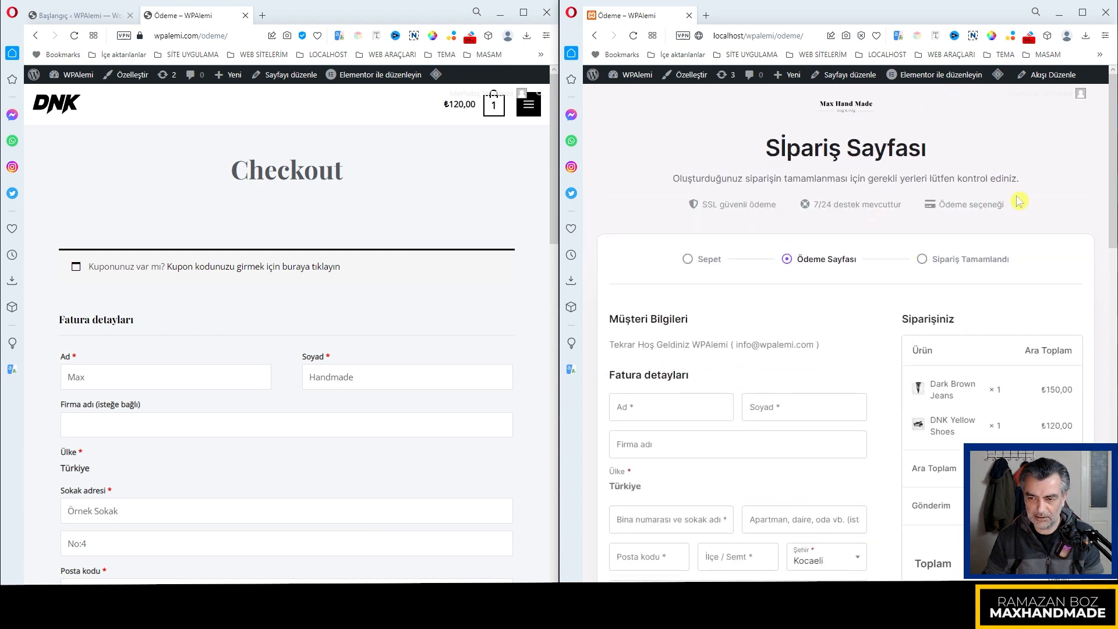
scroll(891, 228, down, 4)
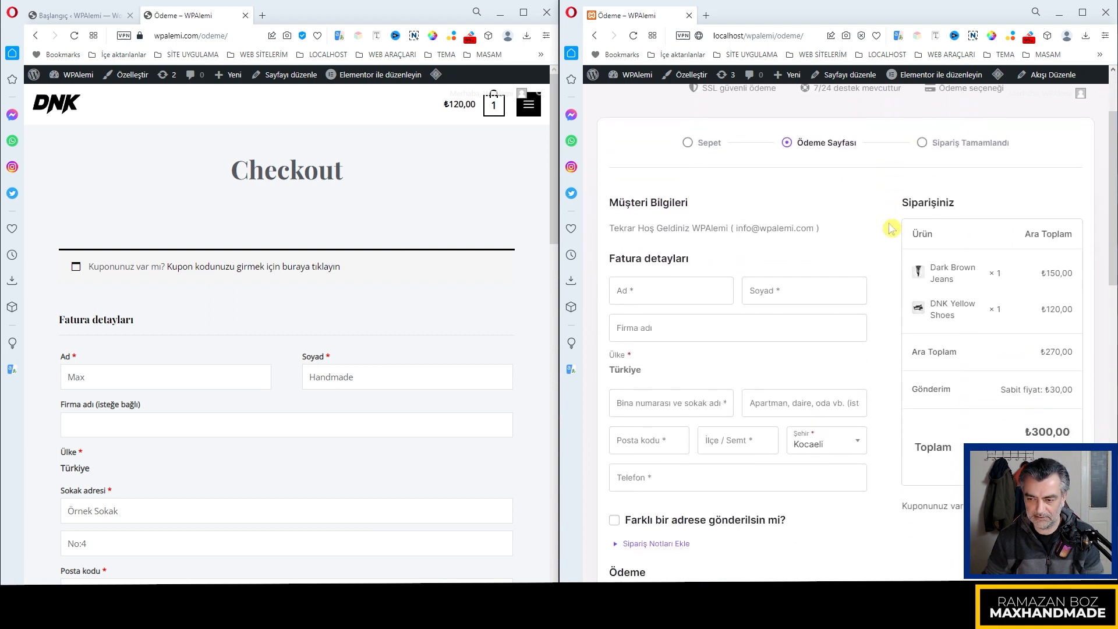
scroll(890, 228, down, 6)
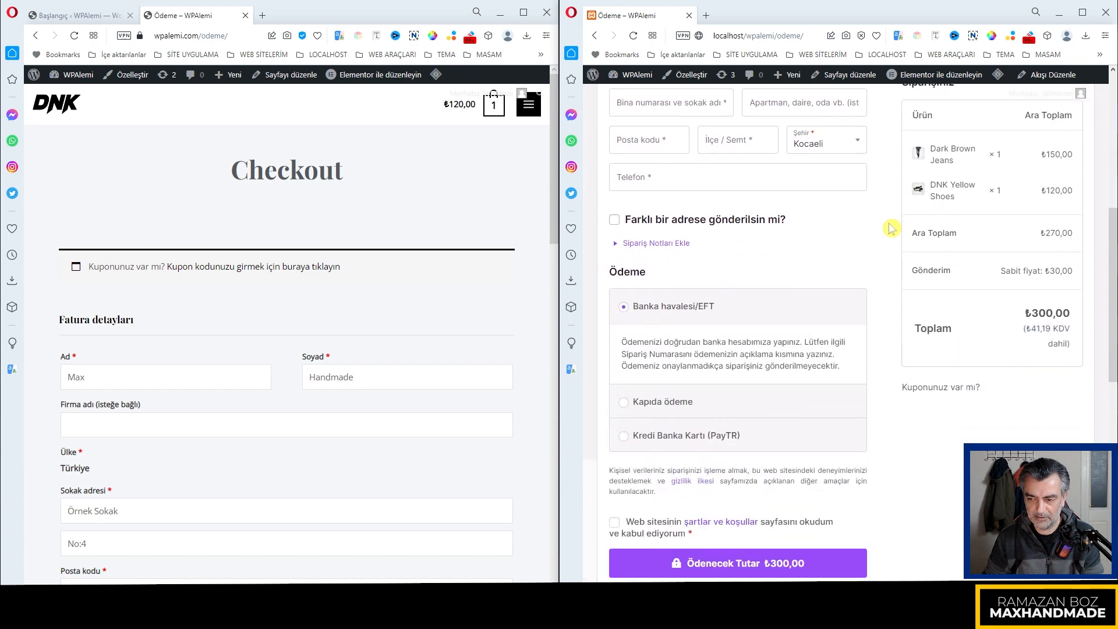
scroll(891, 229, down, 6)
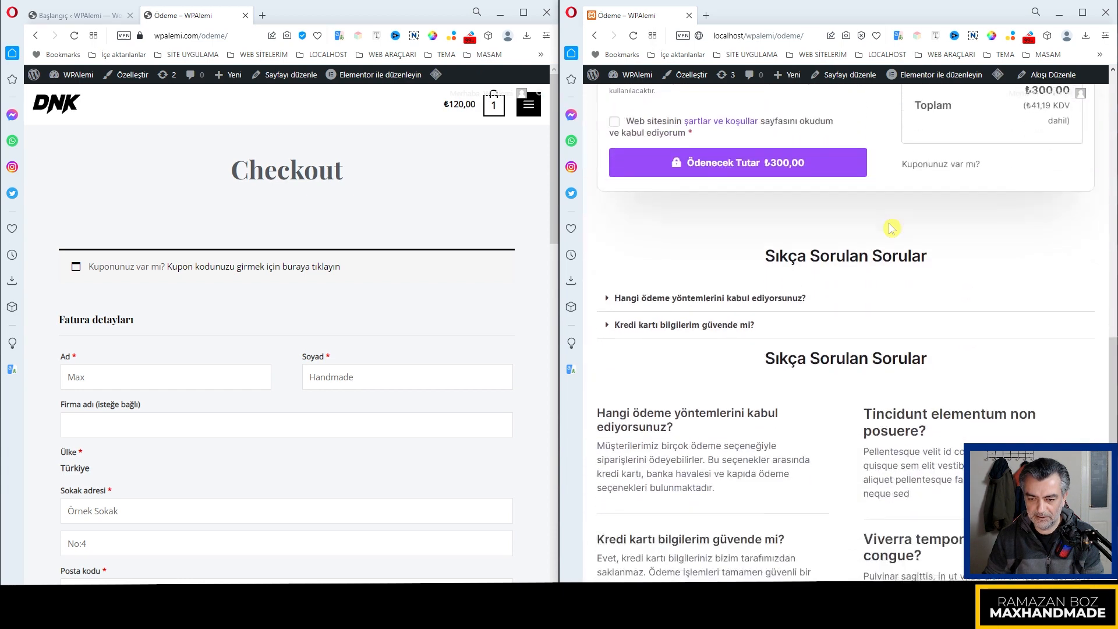
scroll(759, 318, up, 4)
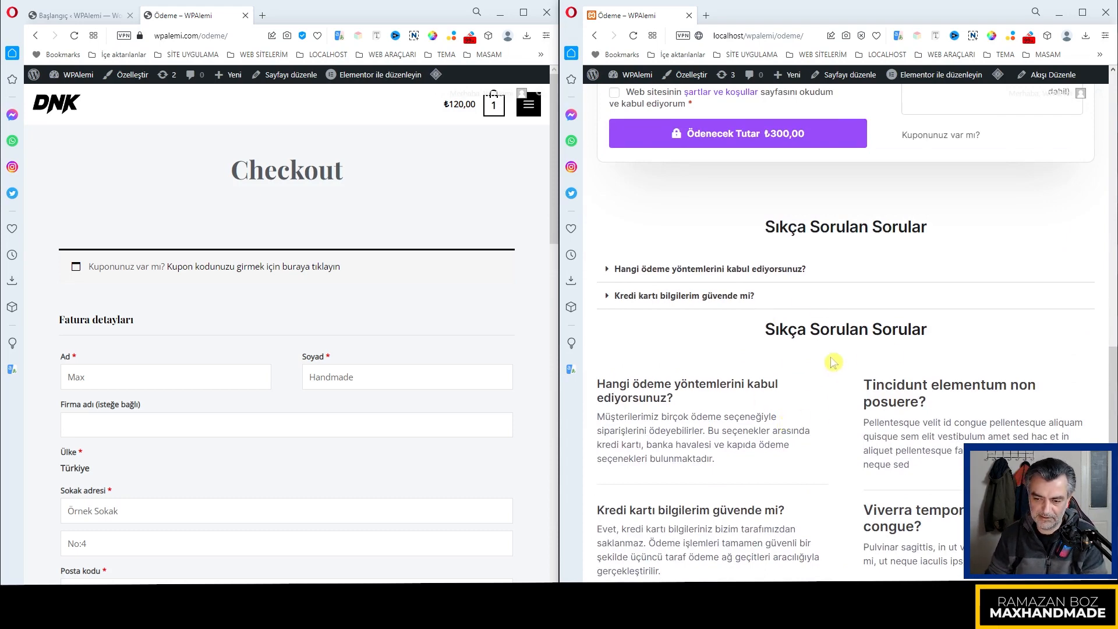
drag(766, 329, 953, 327)
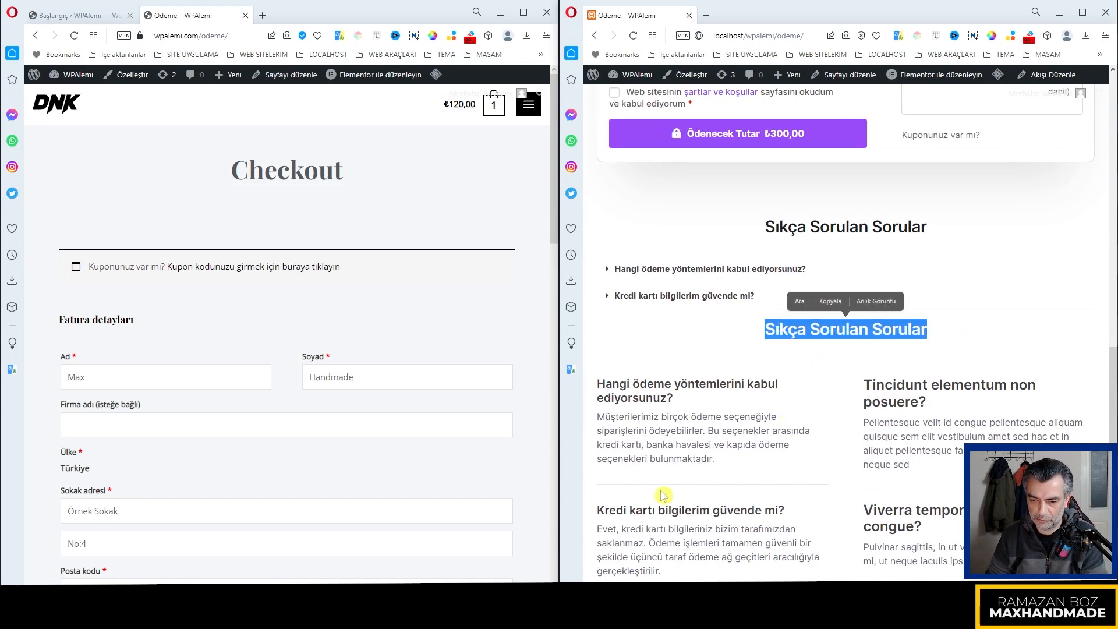
scroll(829, 440, down, 4)
scroll(832, 441, up, 7)
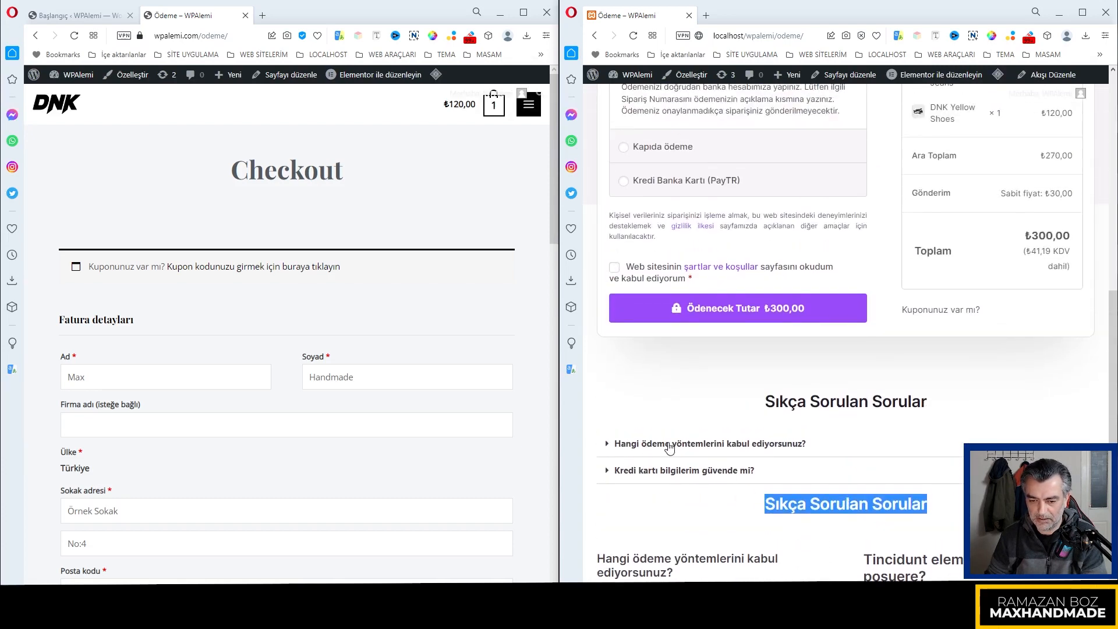
Expand and collapse the payment-methods and credit-card-security questions in the first Sıkça Sorulan Sorular section
click(700, 448)
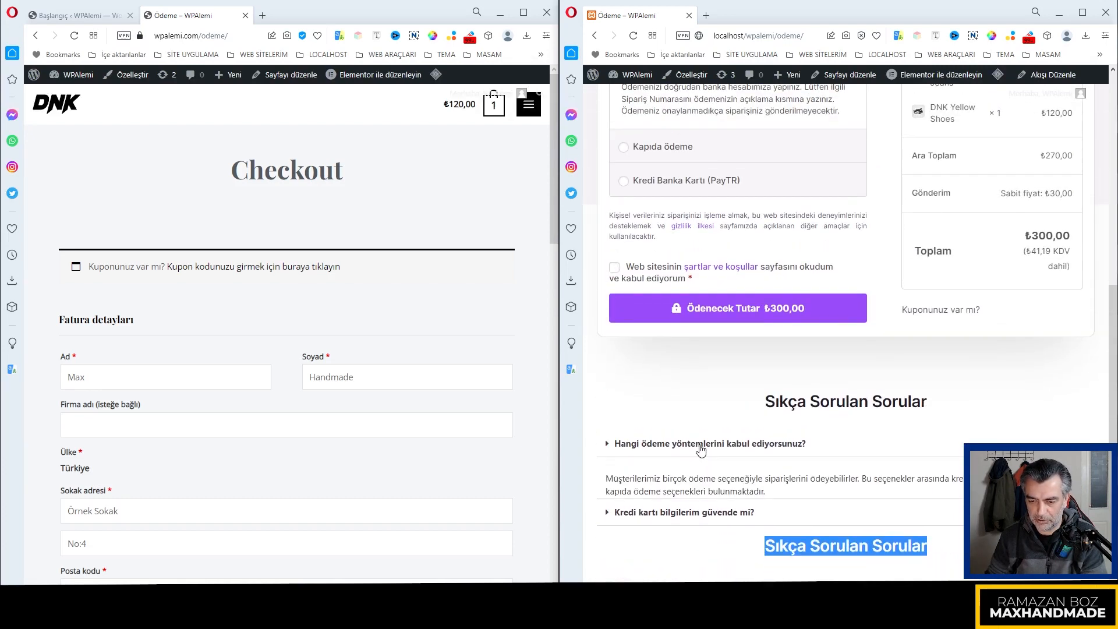
click(700, 449)
click(715, 472)
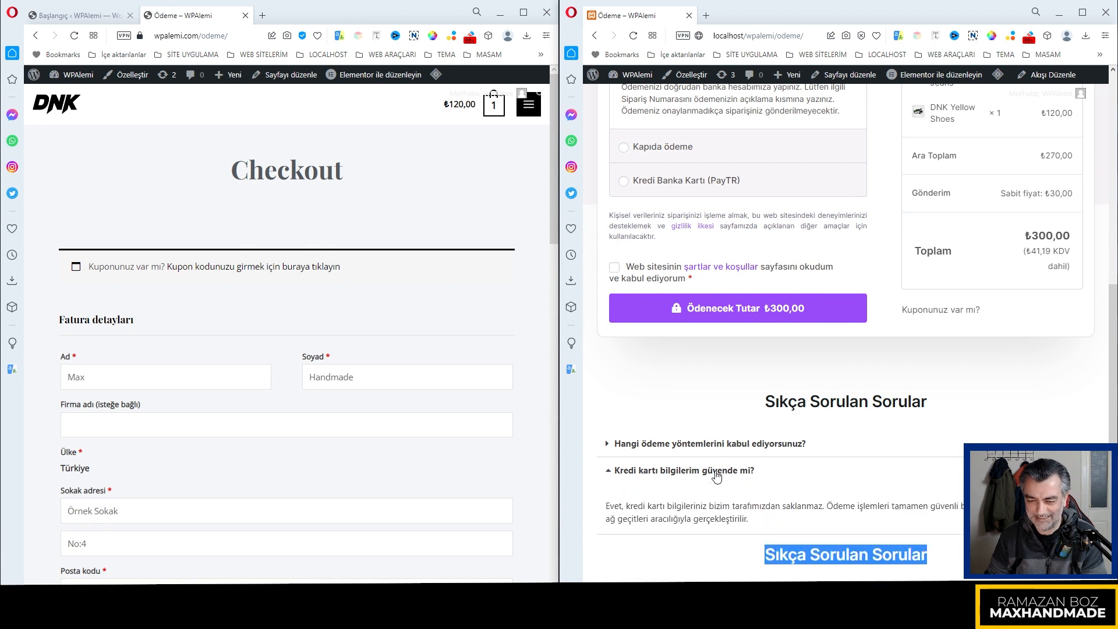
click(721, 472)
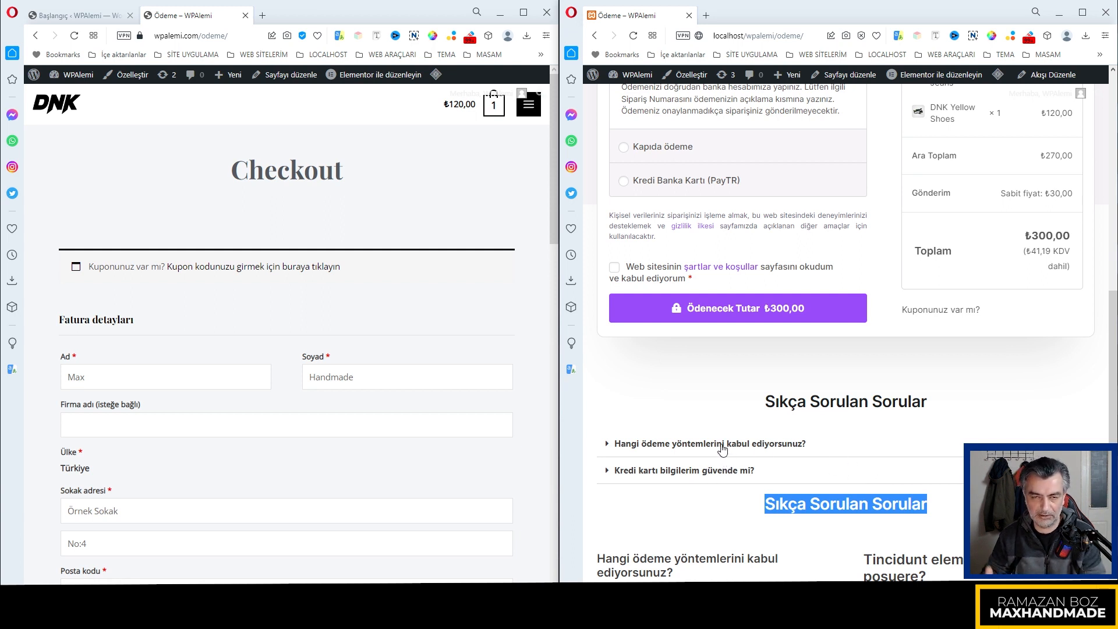
click(836, 430)
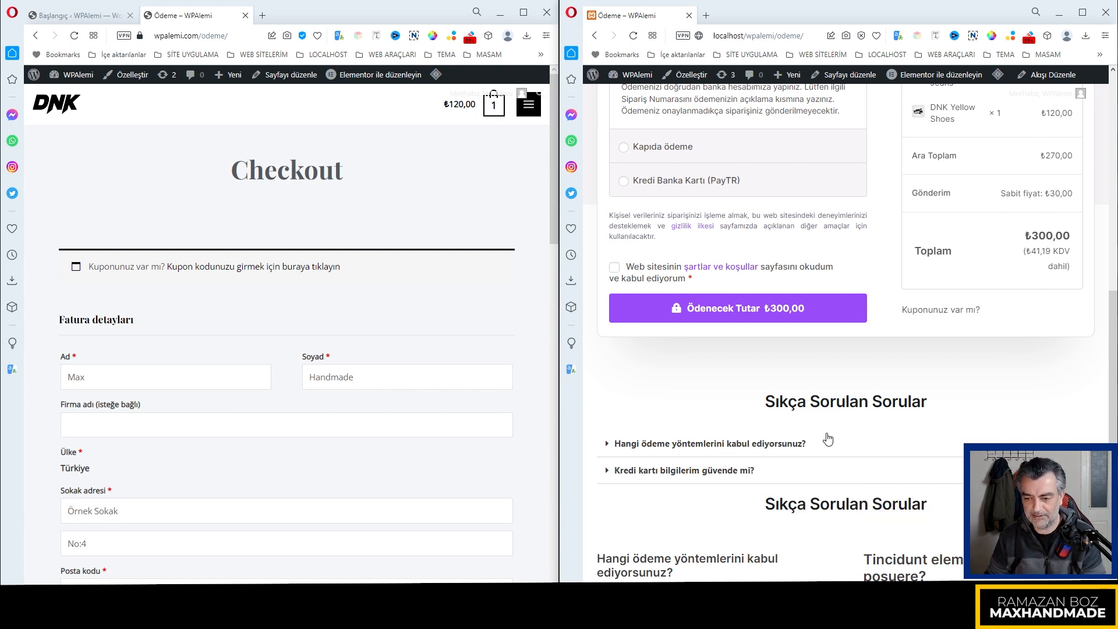
click(835, 446)
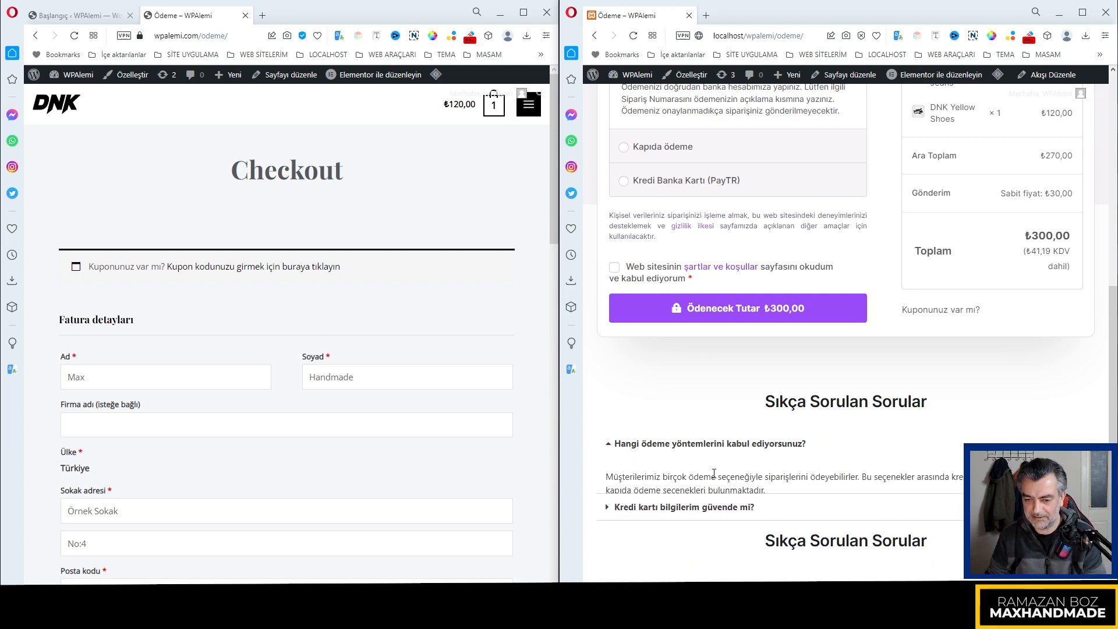
click(645, 537)
click(644, 544)
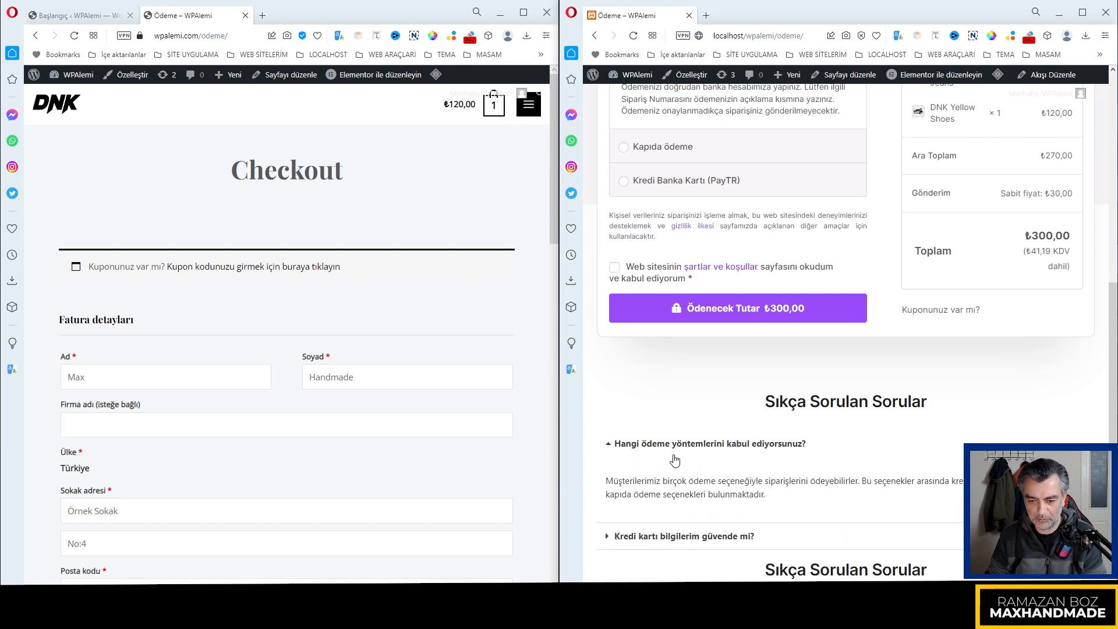
click(670, 445)
scroll(814, 474, down, 2)
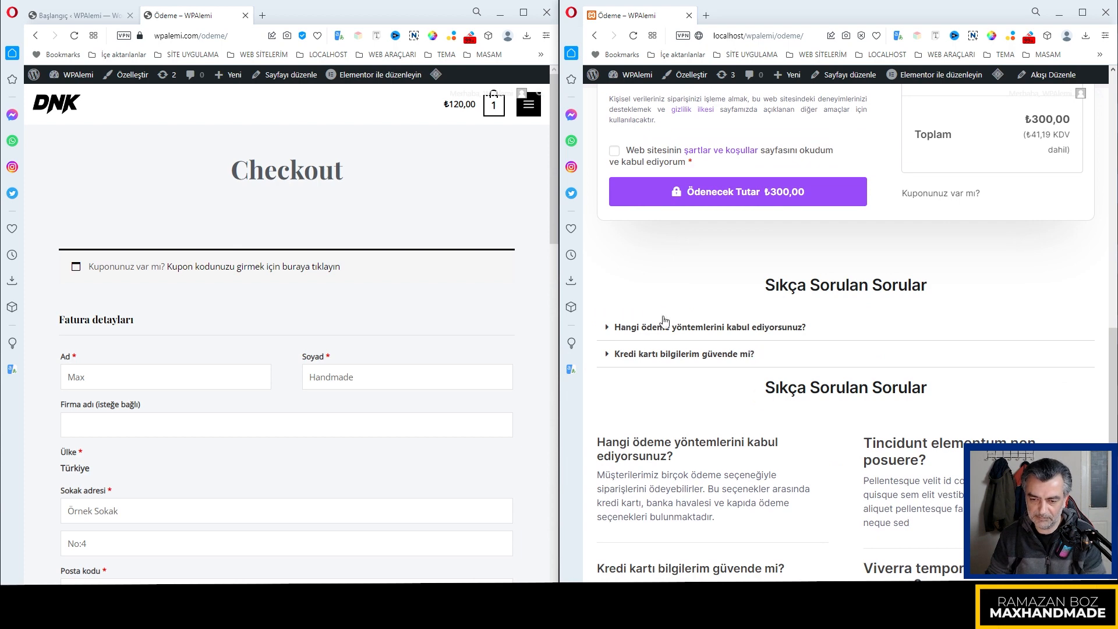
Open the element inspector on the Sipariş Sayfası page with the iPhone 12 Pro device preview
scroll(831, 327, up, 12)
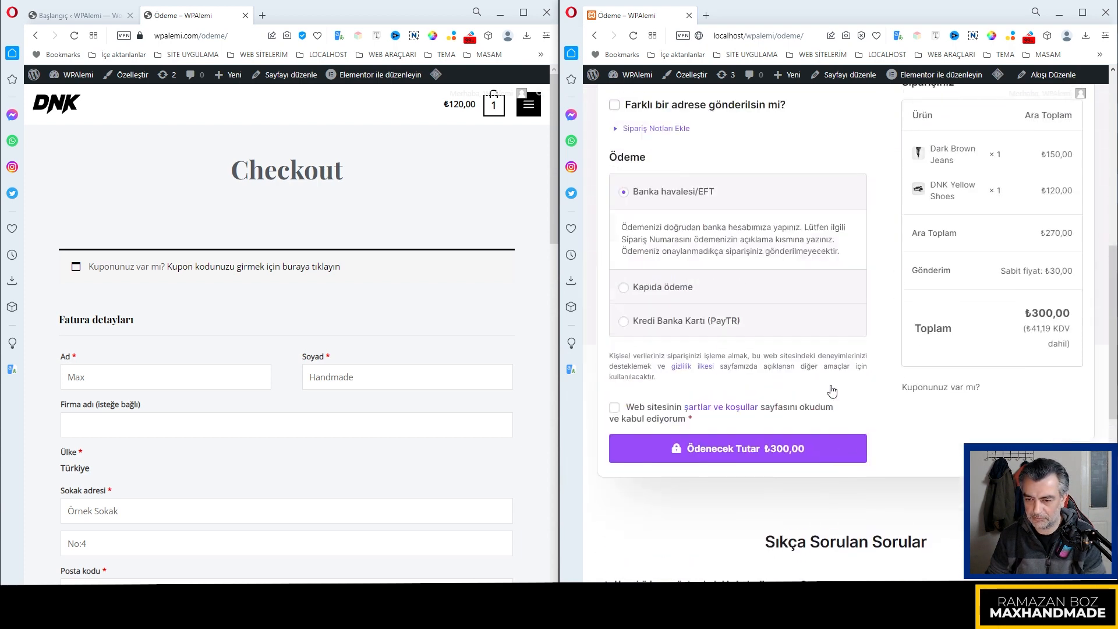
scroll(427, 380, down, 1)
scroll(428, 380, up, 1)
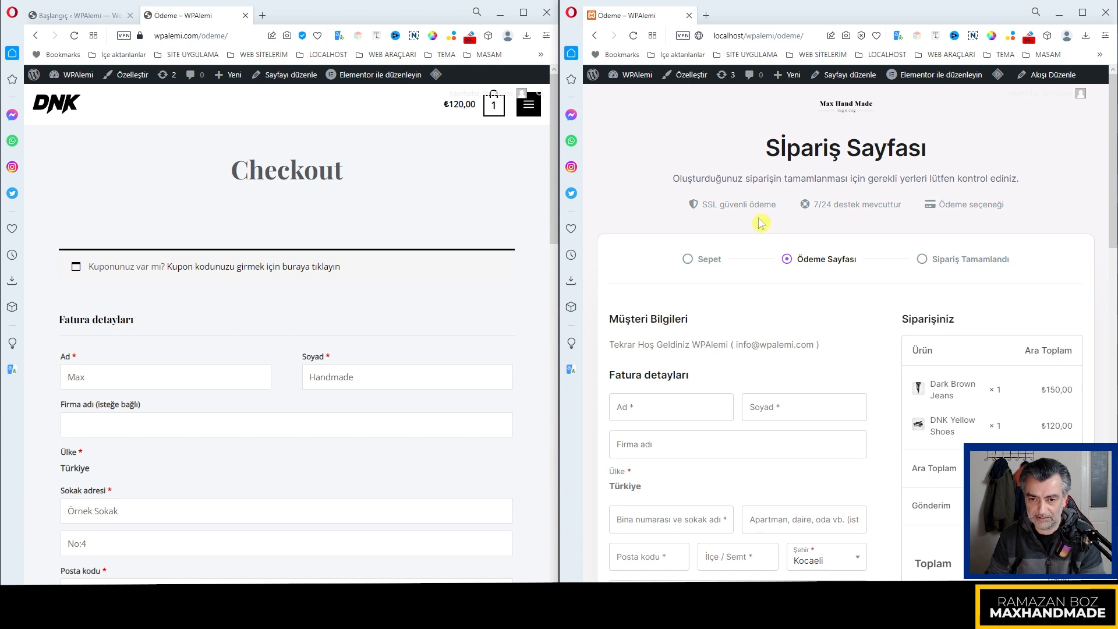
scroll(708, 223, down, 3)
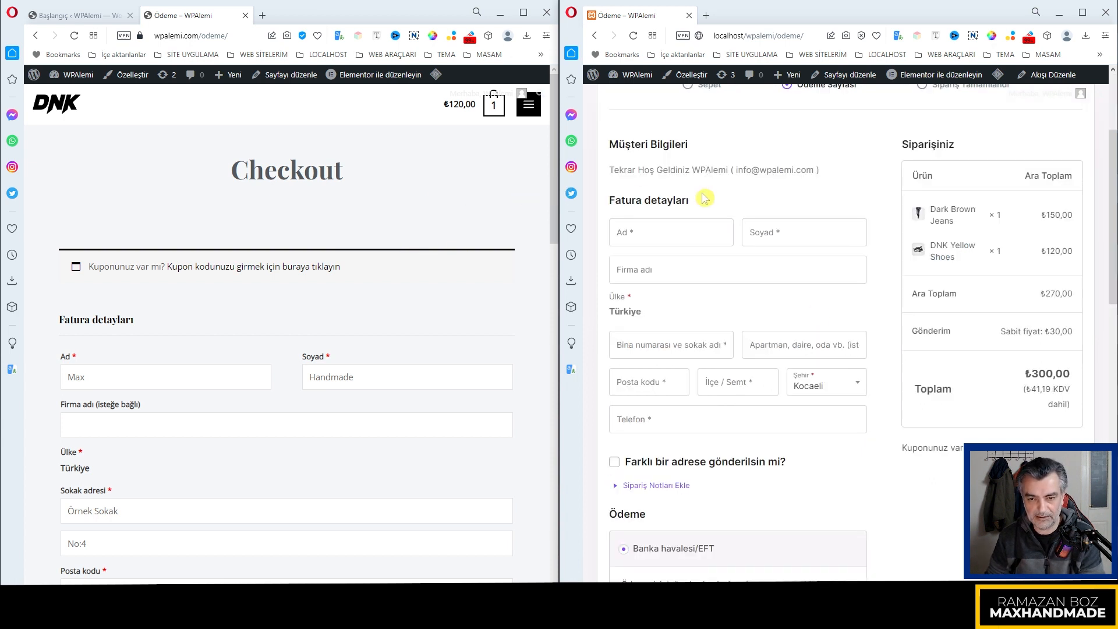
scroll(821, 198, down, 1)
scroll(825, 197, up, 4)
right_click(808, 310)
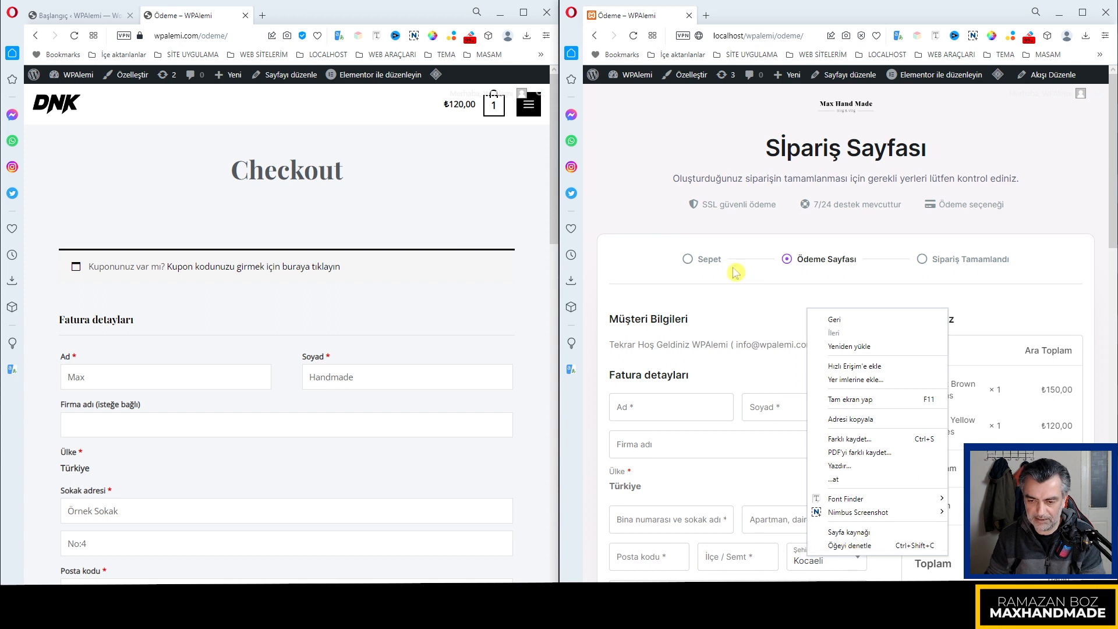
right_click(758, 302)
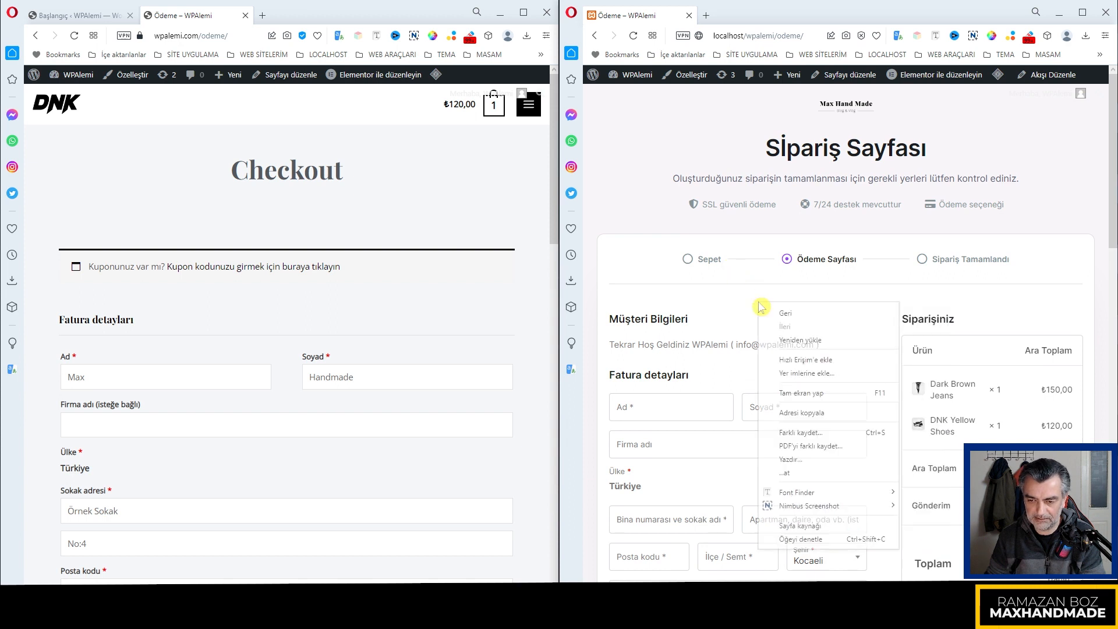
click(812, 540)
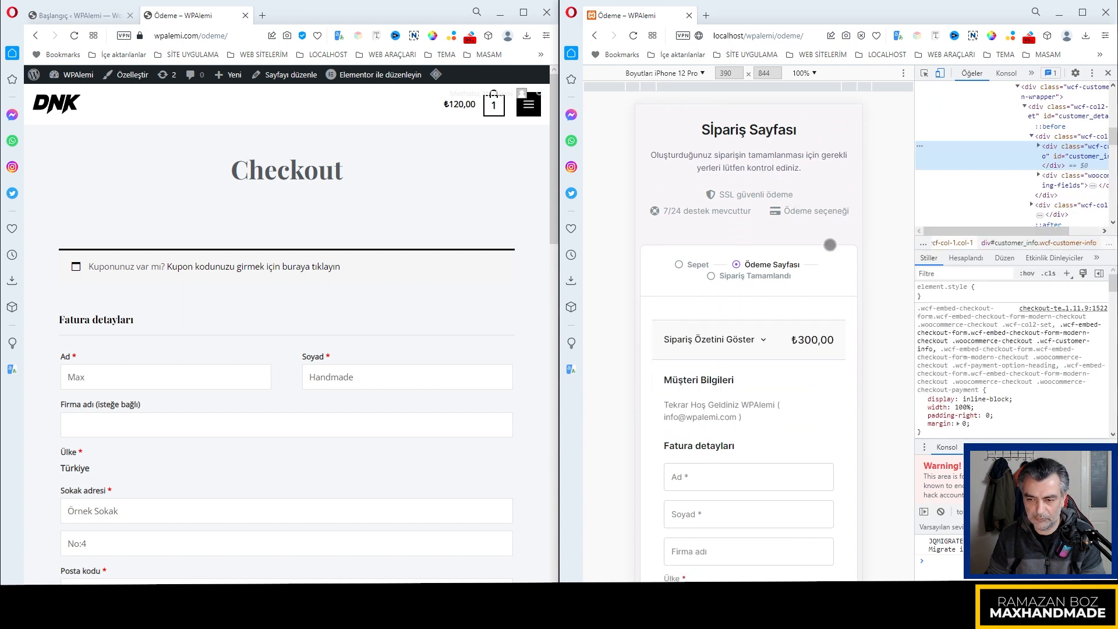
Examine the order page's mobile layout at iPhone 12 Pro size, from the header down to the payment section
scroll(830, 245, up, 1)
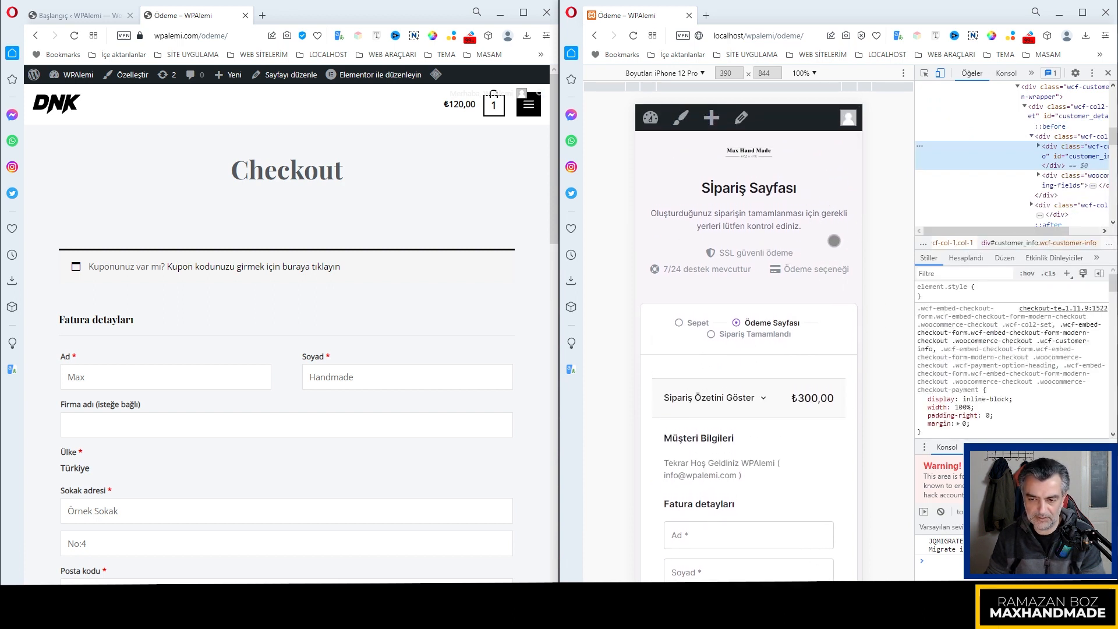
click(703, 74)
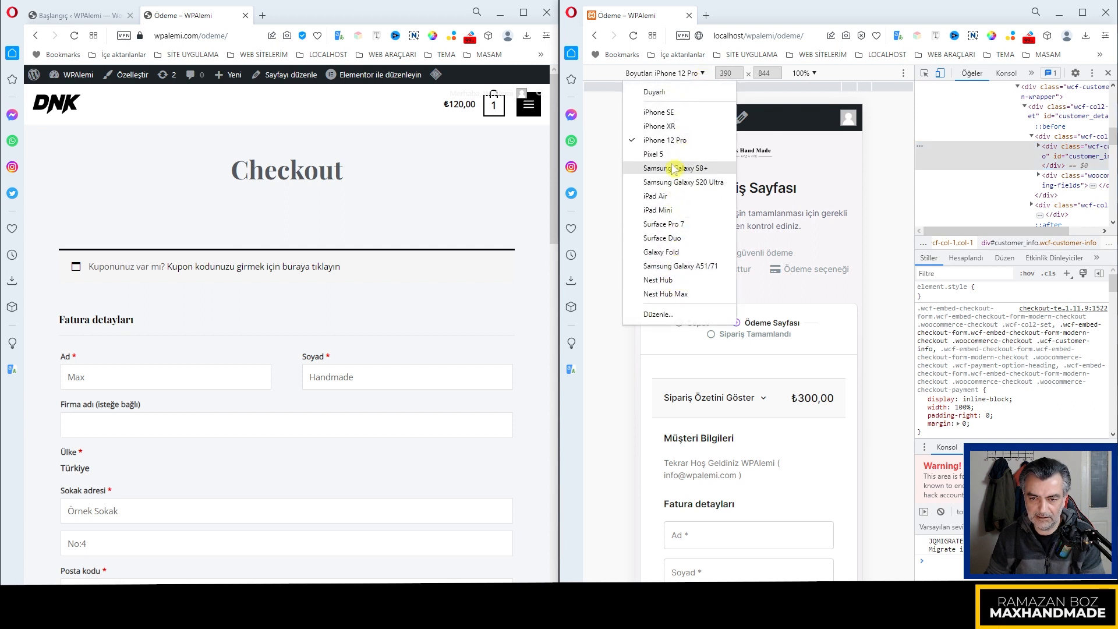
click(898, 168)
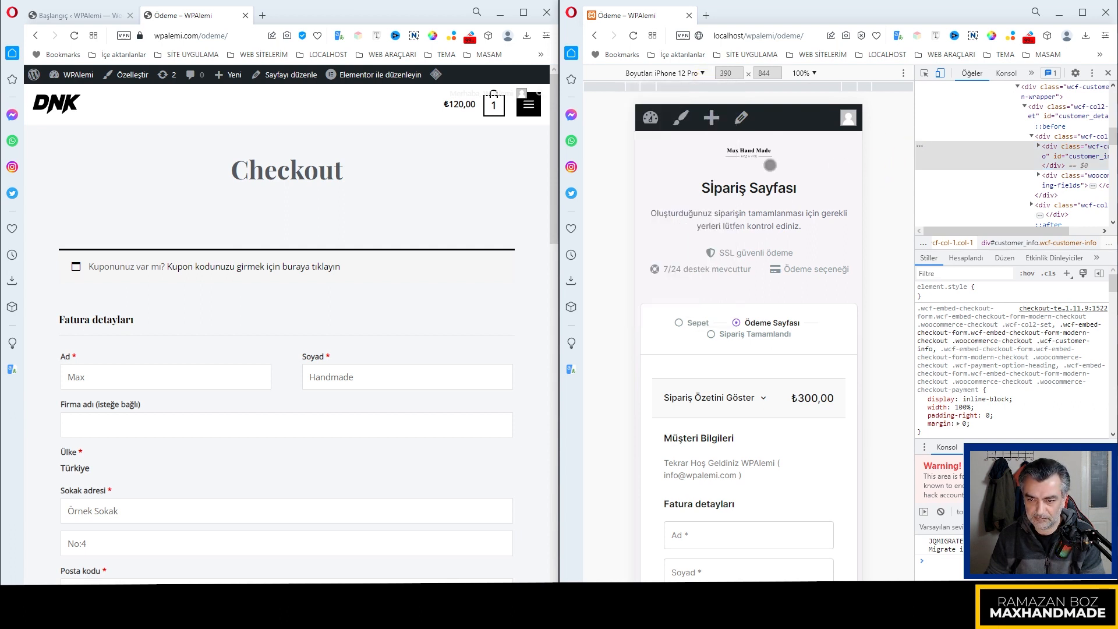
scroll(785, 221, down, 3)
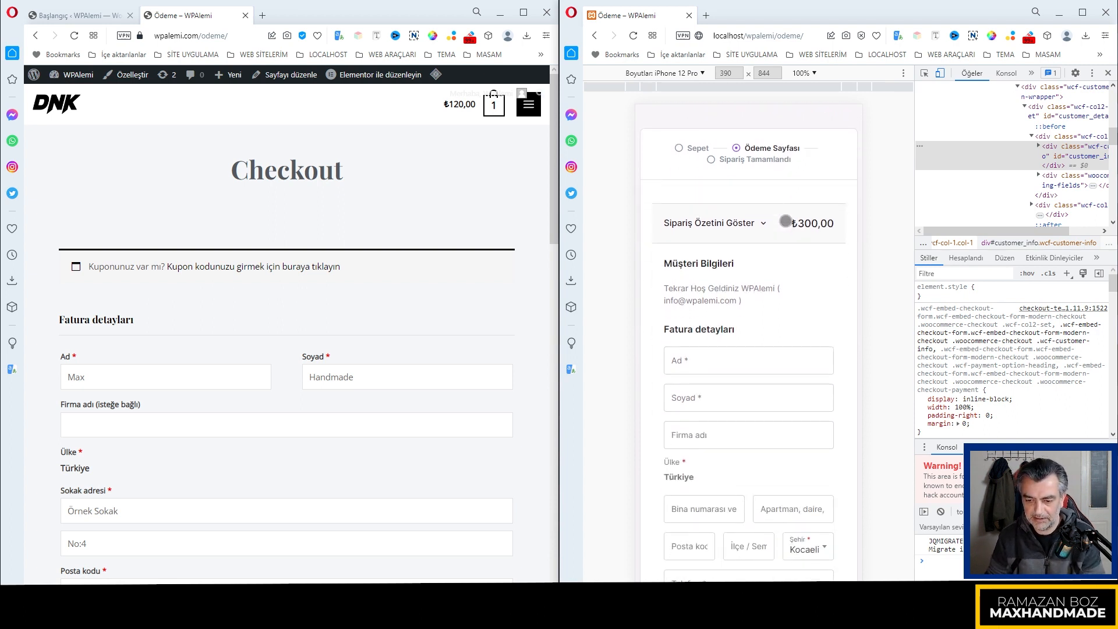
scroll(785, 221, down, 8)
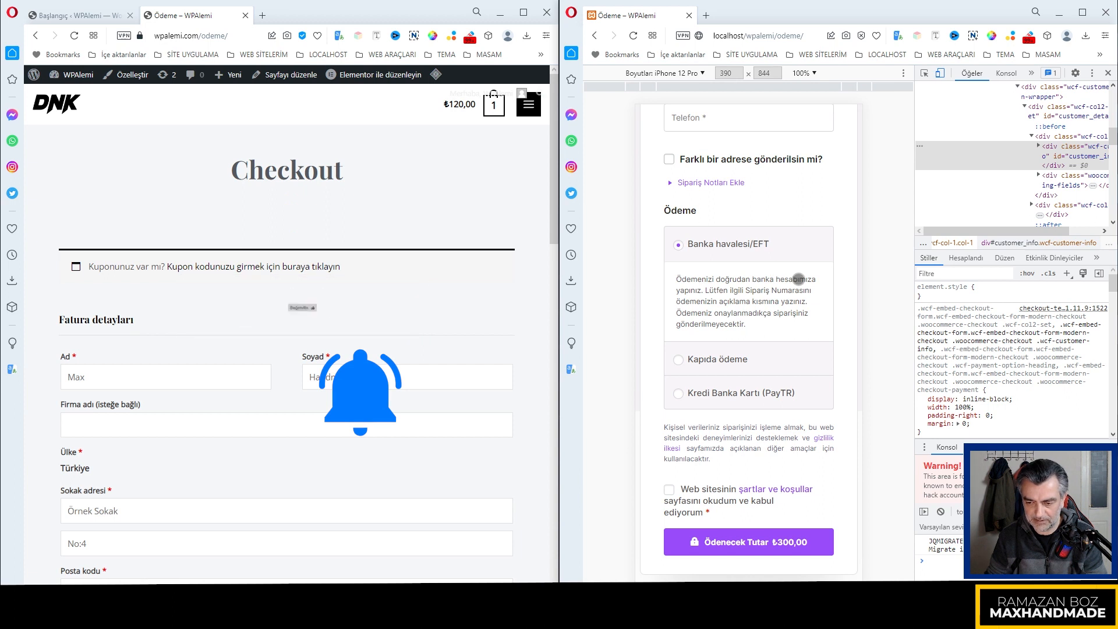
Examine the mobile order page again, covering the payment methods, billing fields, progress steps and header of the Sipariş Sayfası
scroll(814, 306, down, 2)
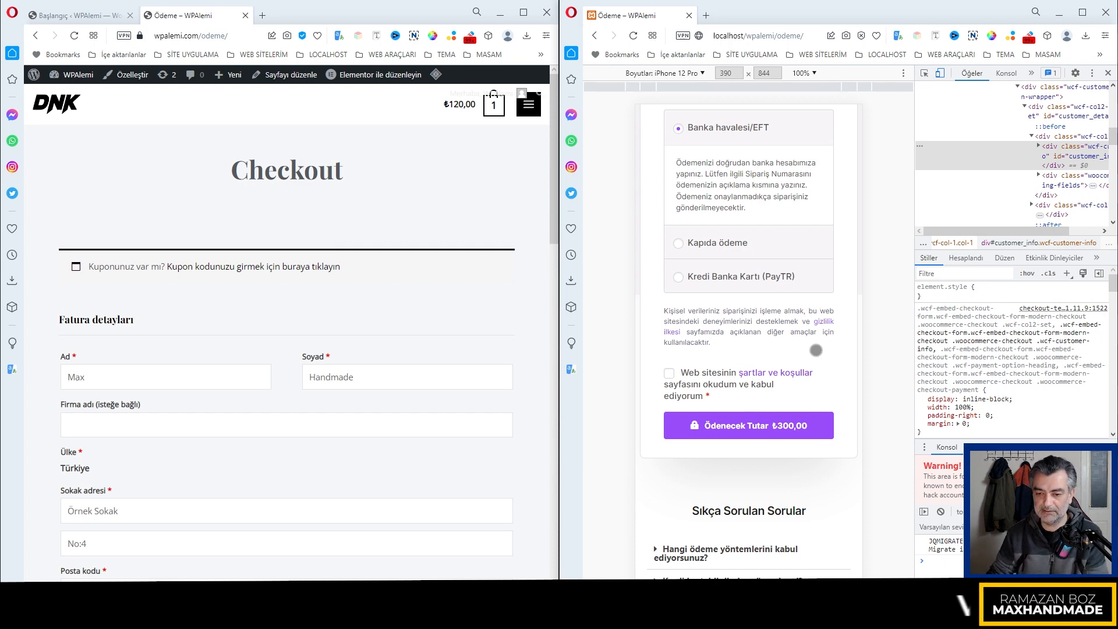
scroll(815, 350, up, 7)
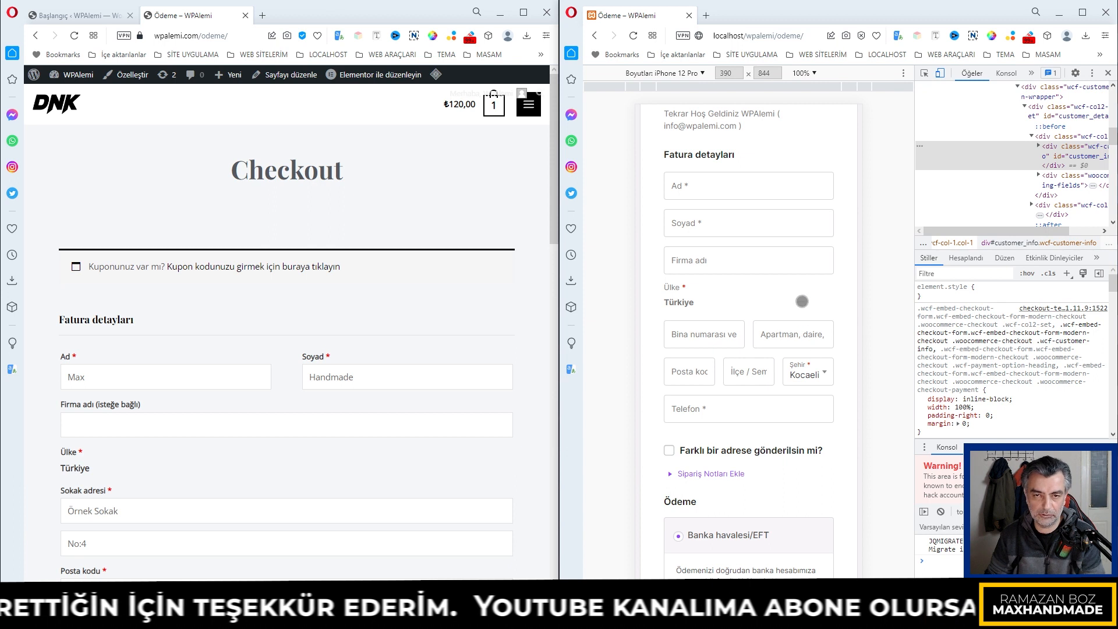
scroll(803, 309, up, 5)
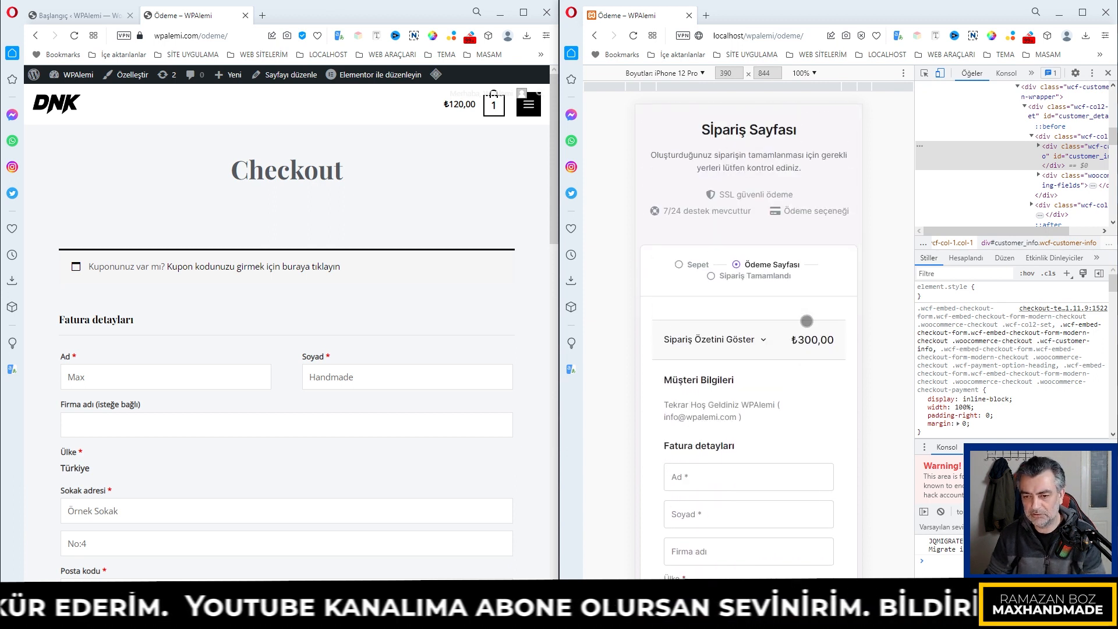
scroll(806, 321, down, 1)
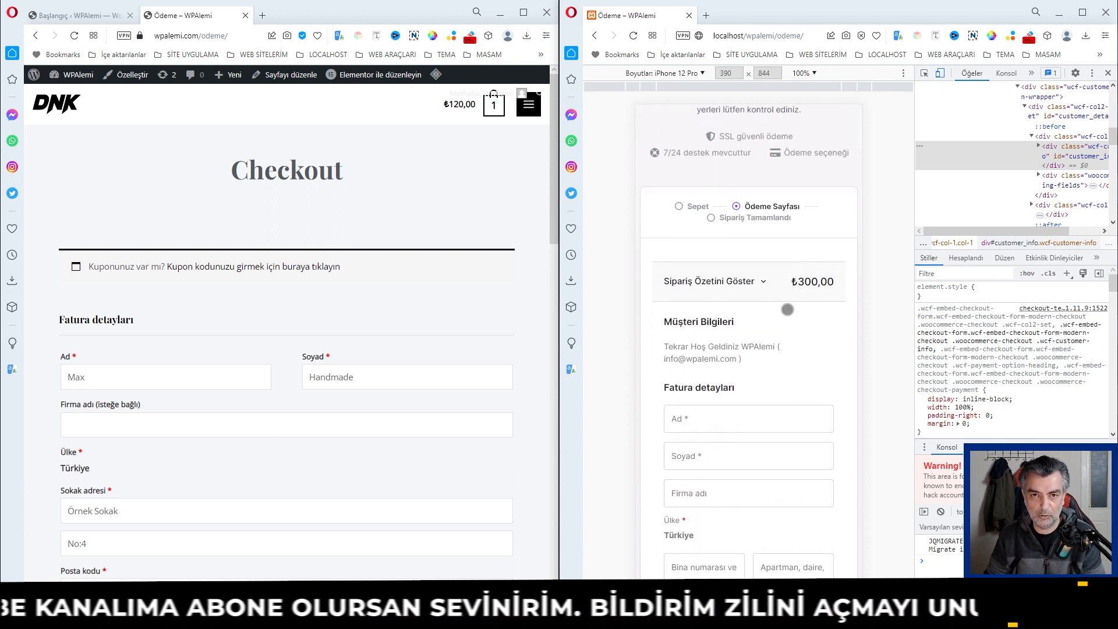
scroll(793, 312, down, 1)
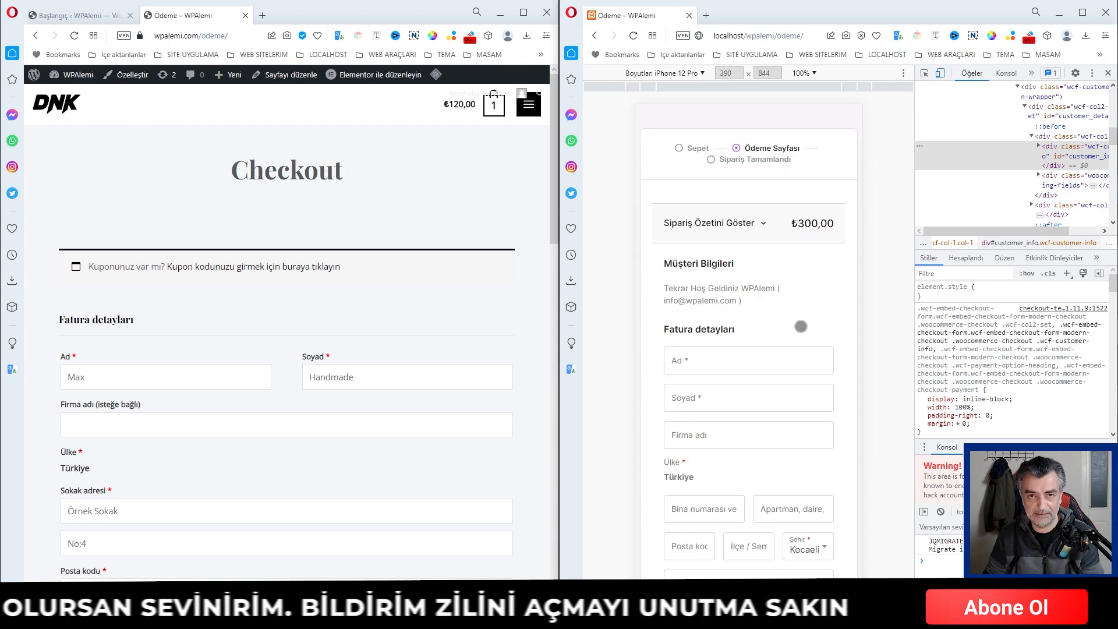
scroll(800, 326, down, 6)
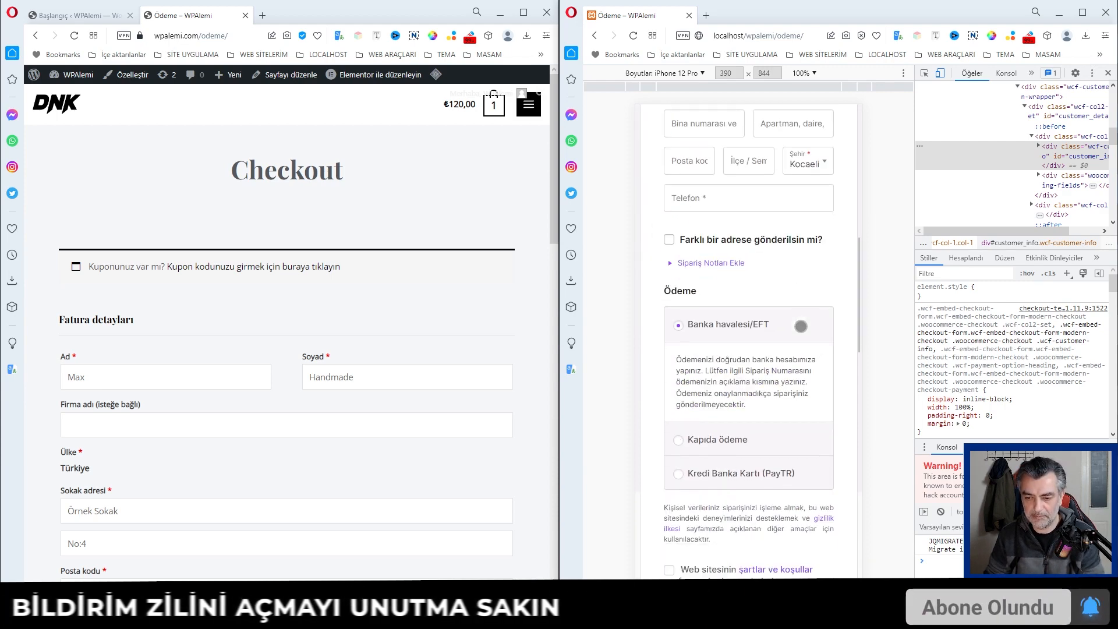
scroll(800, 326, down, 2)
scroll(809, 297, up, 12)
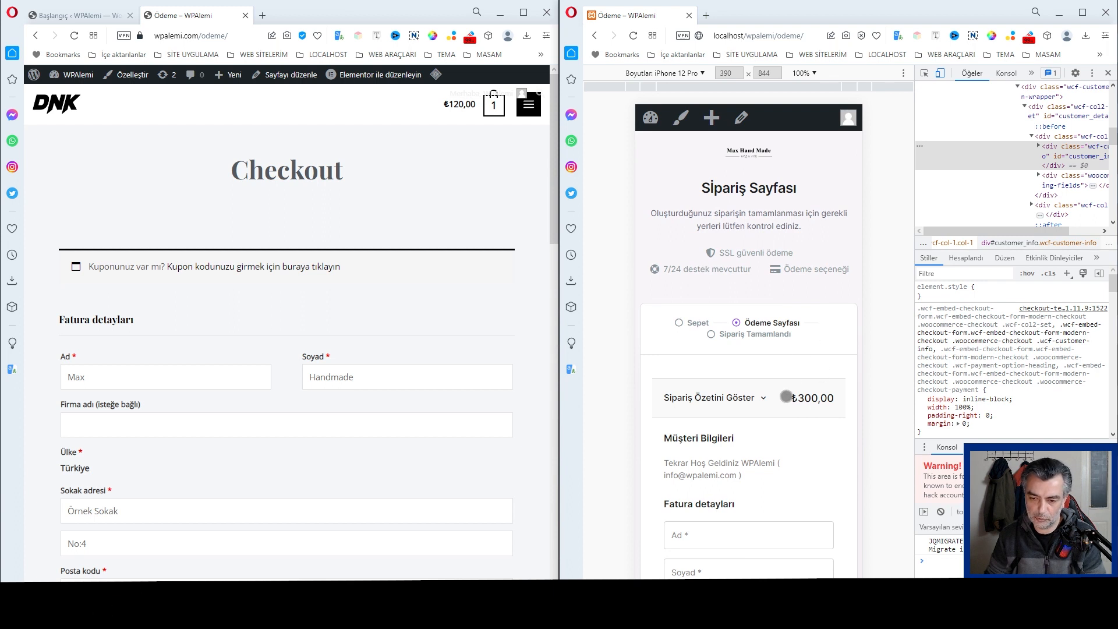
Expand the Sipariş Özetini Göster order summary in the mobile layout and collapse it again
drag(786, 396, 767, 224)
click(763, 224)
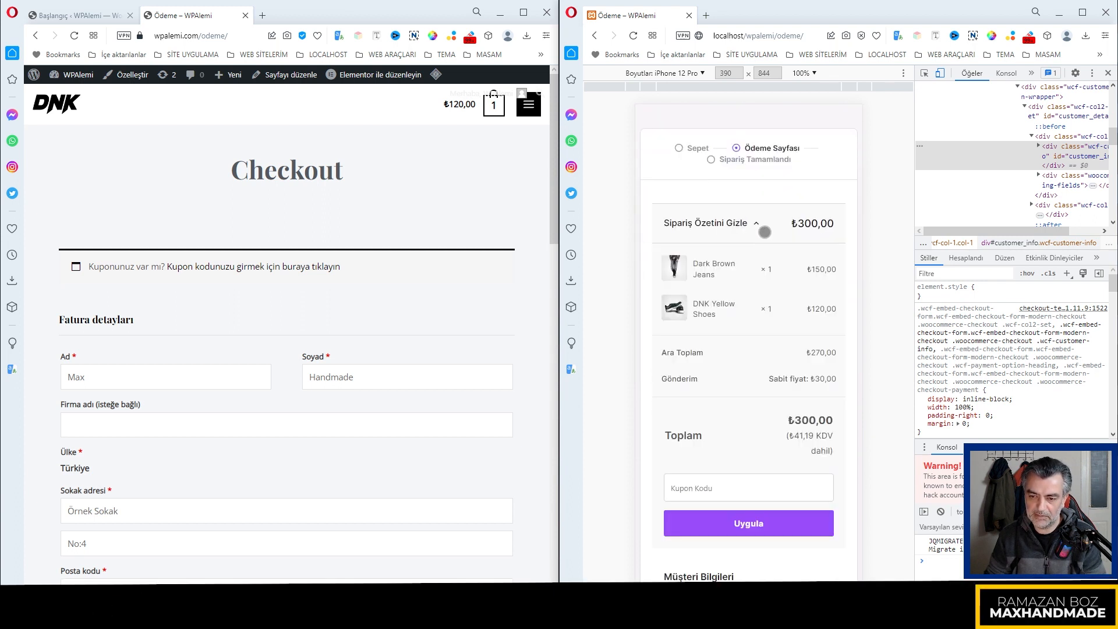
click(758, 227)
Examine the mobile layout from the billing form down through both Sıkça Sorulan Sorular sections
scroll(786, 267, down, 10)
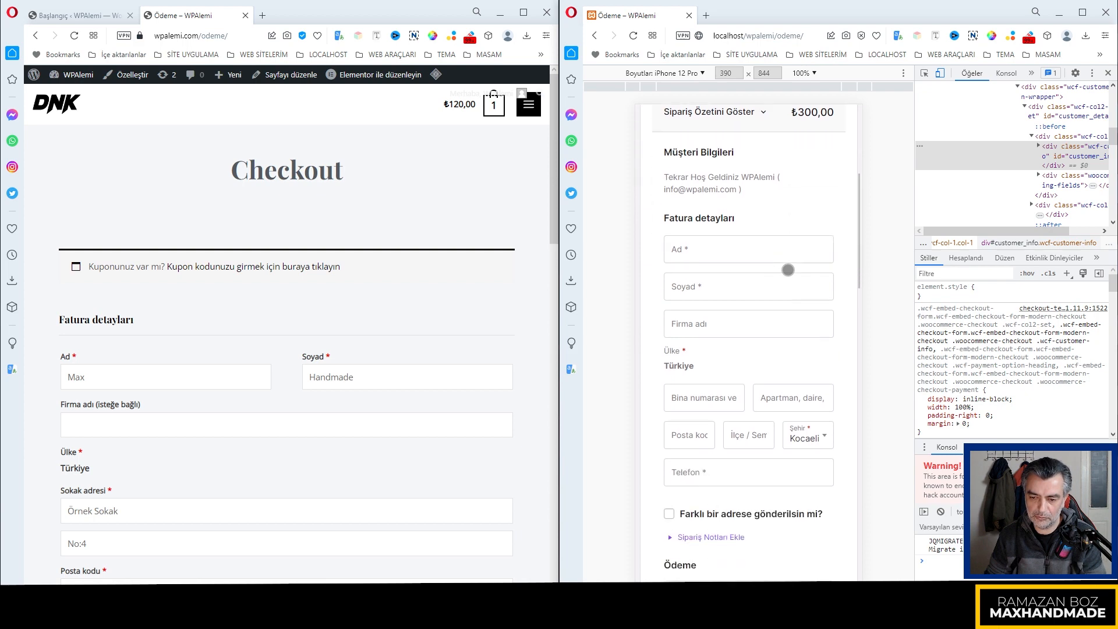
scroll(787, 269, down, 10)
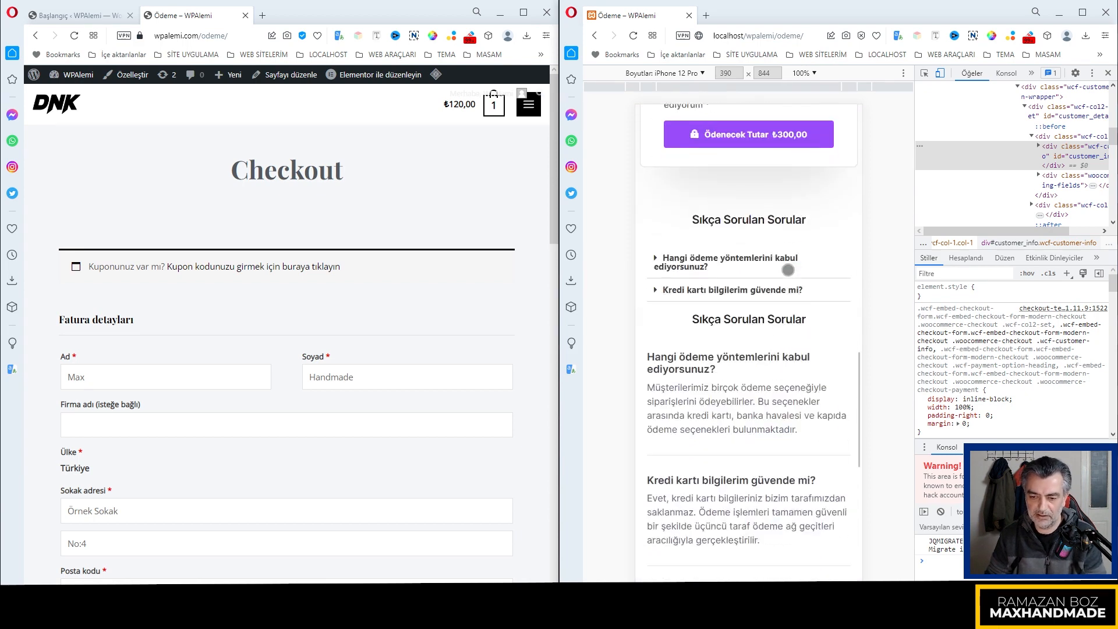
scroll(787, 269, down, 8)
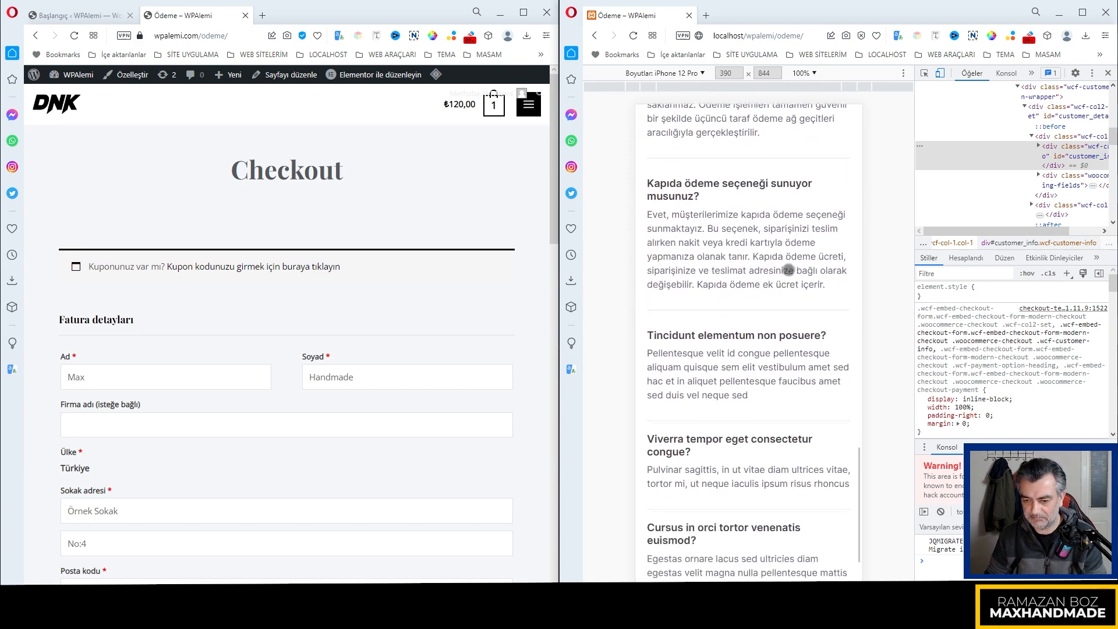
scroll(780, 298, up, 4)
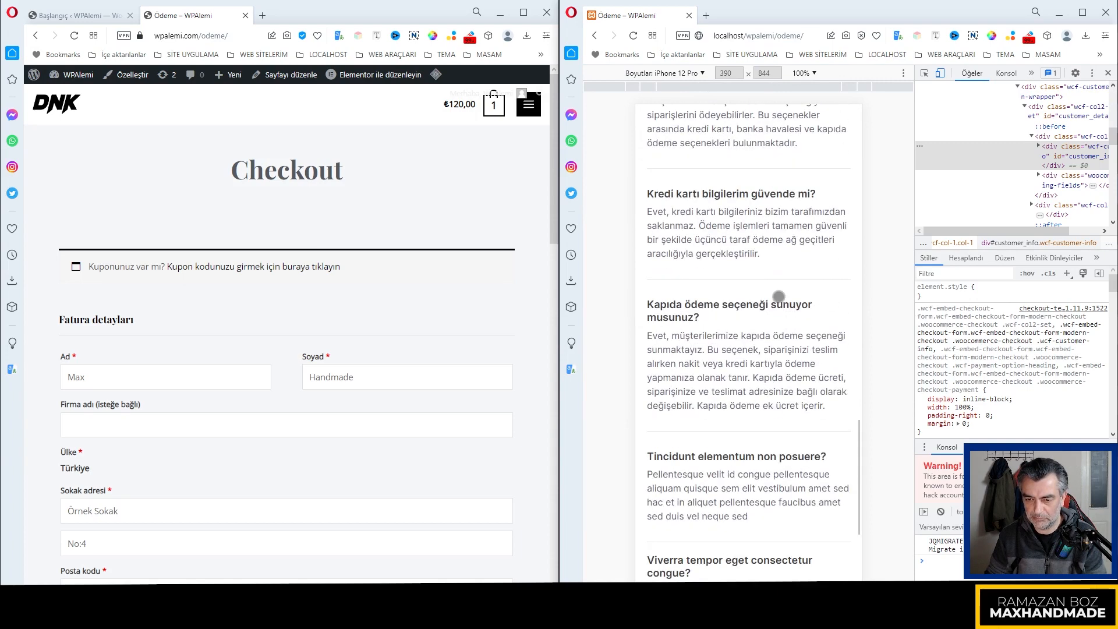
scroll(768, 391, up, 3)
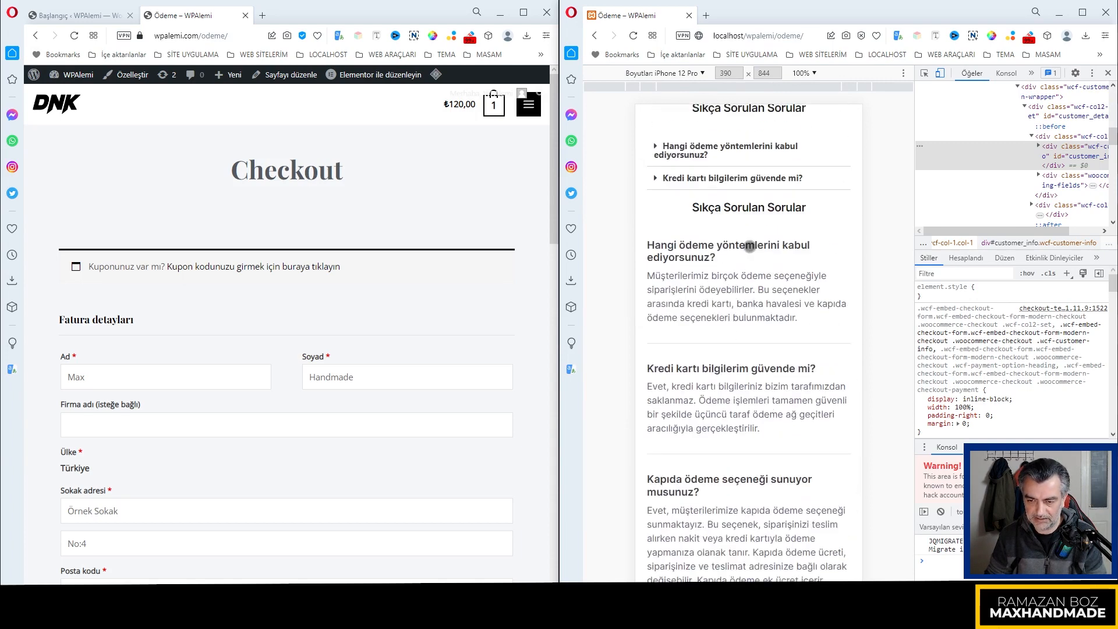
scroll(751, 459, up, 3)
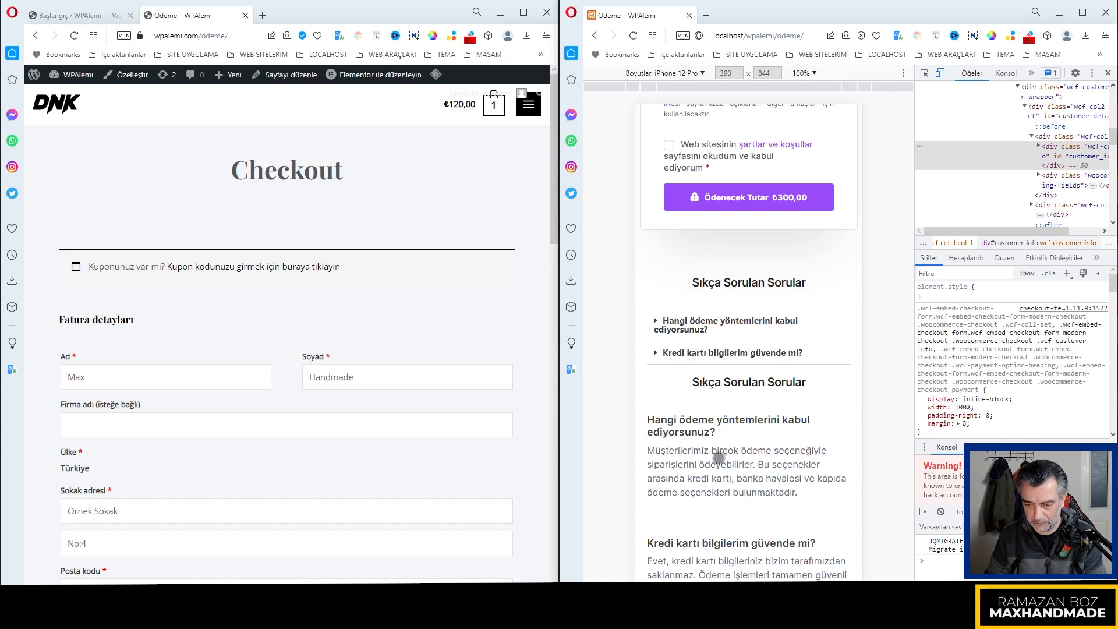
scroll(763, 500, down, 7)
scroll(763, 500, up, 7)
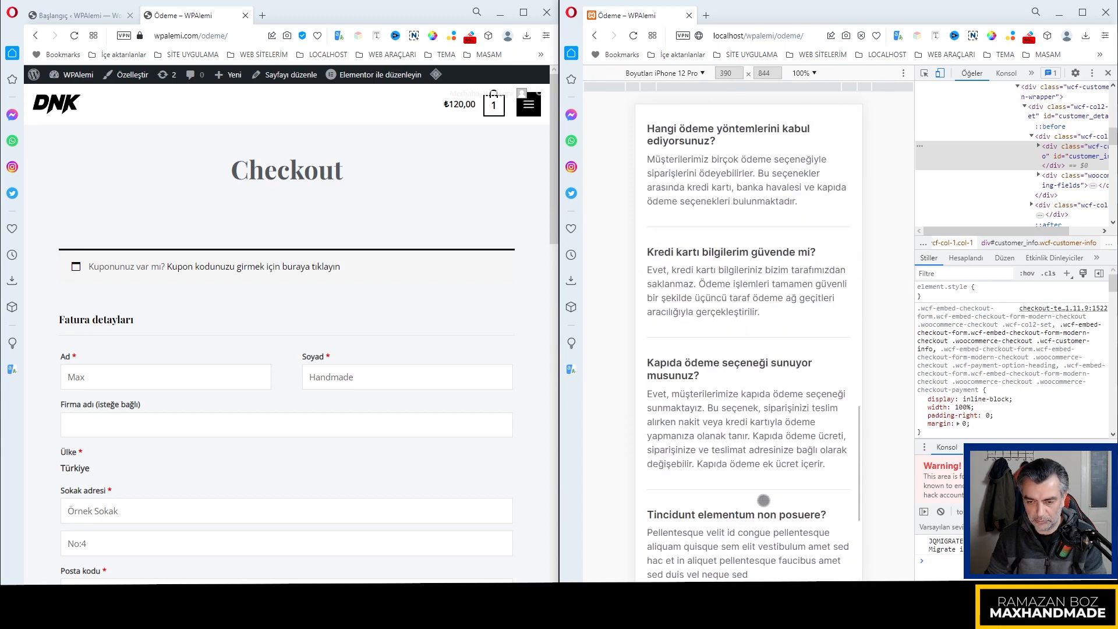
Expand and collapse the payment-methods and credit-card-security questions of the first FAQ section in the mobile layout
click(660, 440)
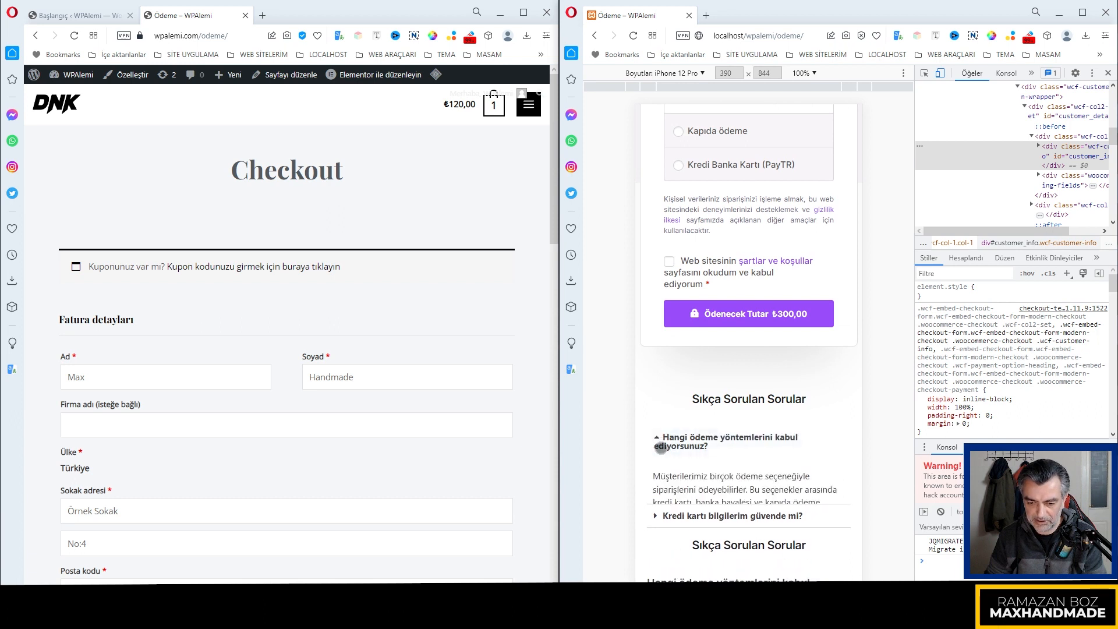
click(656, 436)
click(656, 469)
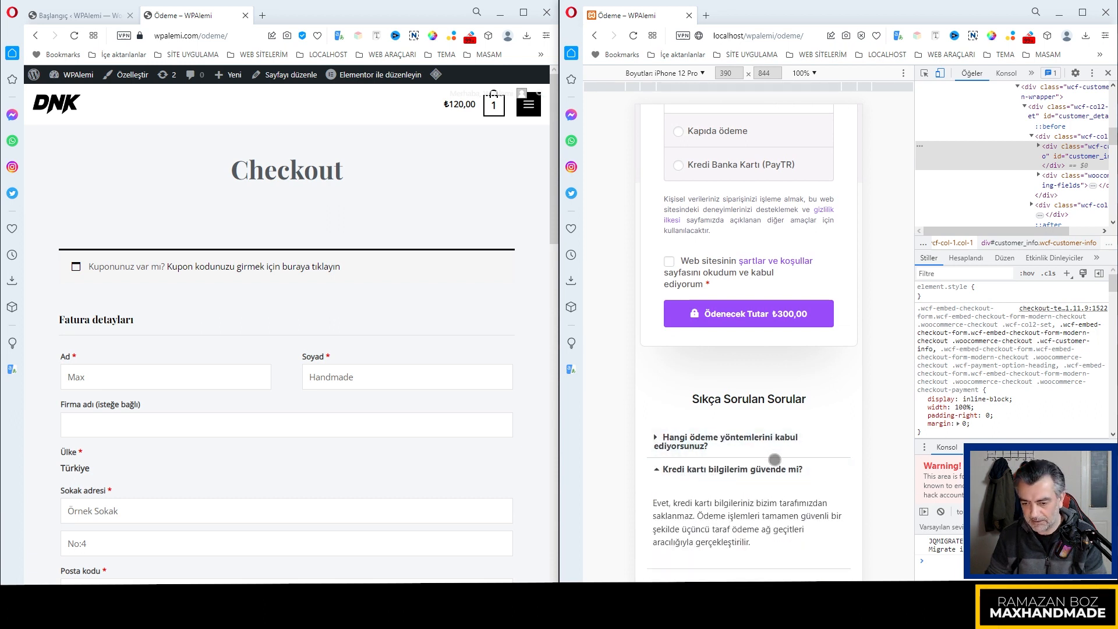
drag(694, 463, 660, 239)
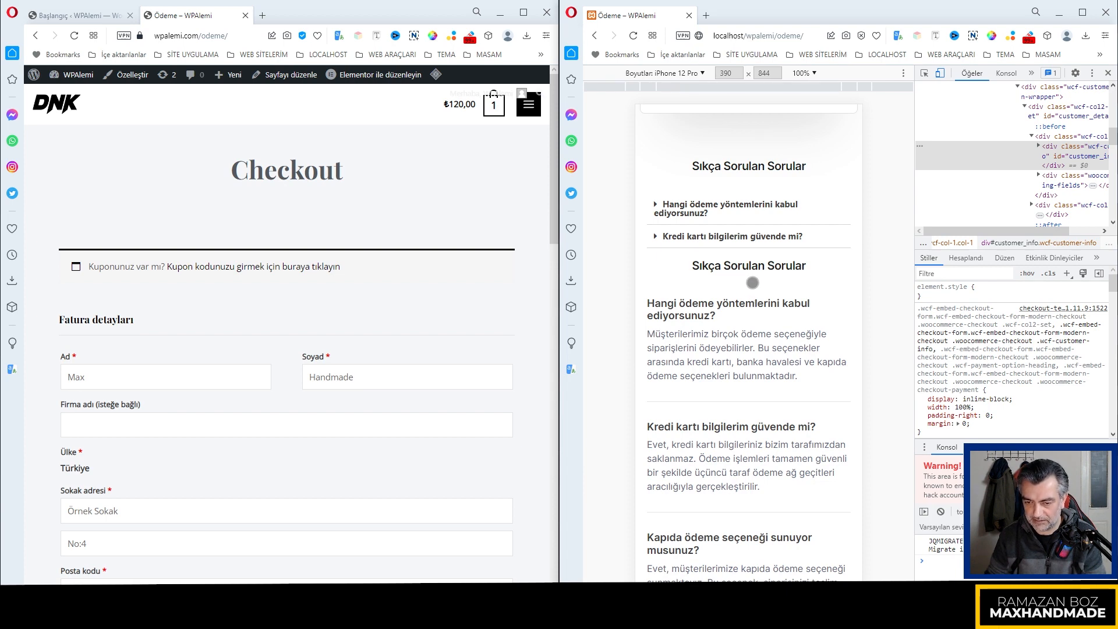
Look through the always-open questions of the second Sıkça Sorulan Sorular section to the end of the mobile page
scroll(752, 282, up, 1)
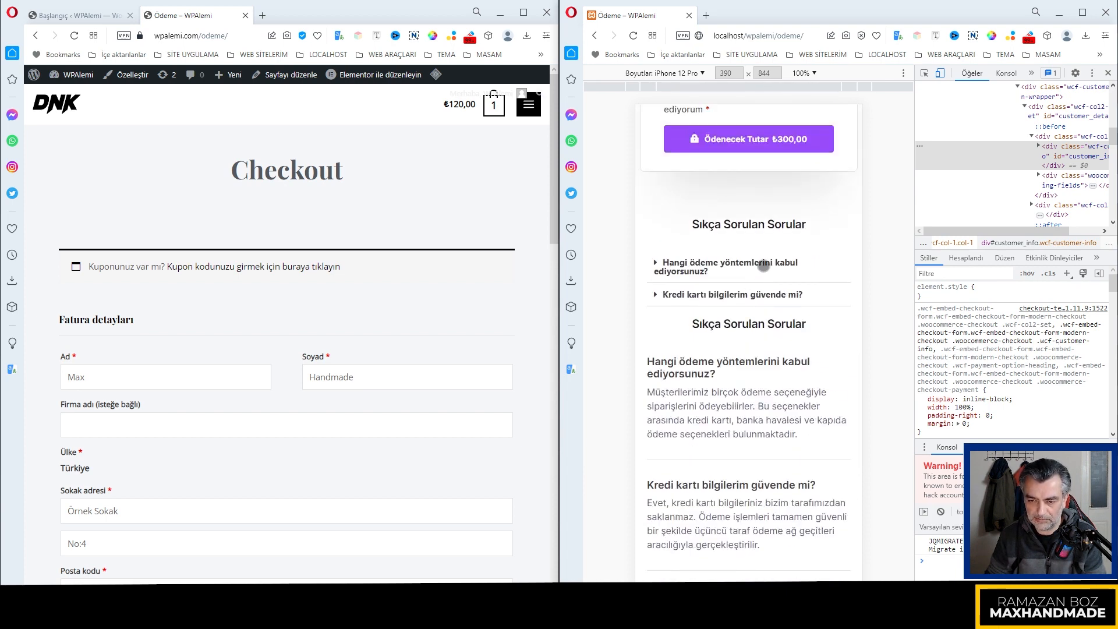
scroll(766, 412, down, 2)
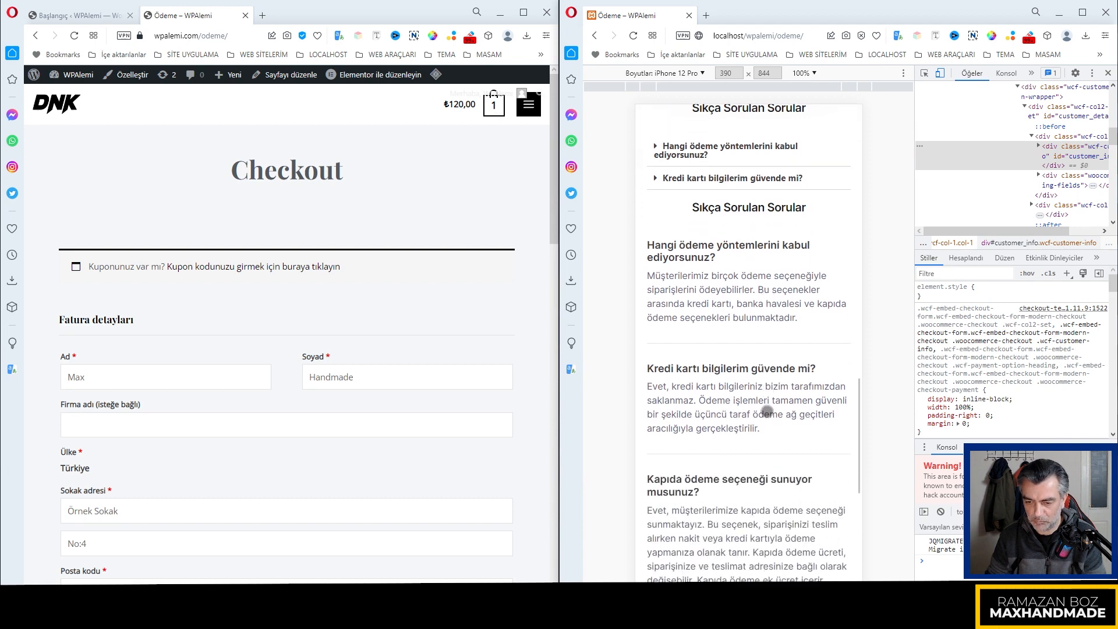
scroll(767, 411, down, 6)
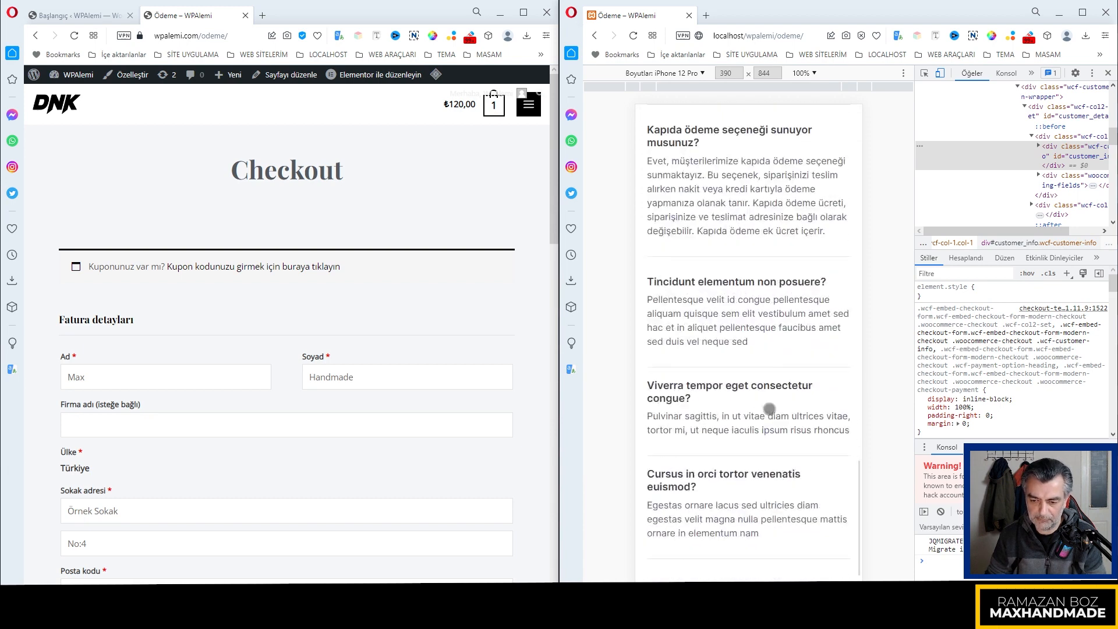
scroll(769, 408, down, 1)
scroll(786, 401, up, 18)
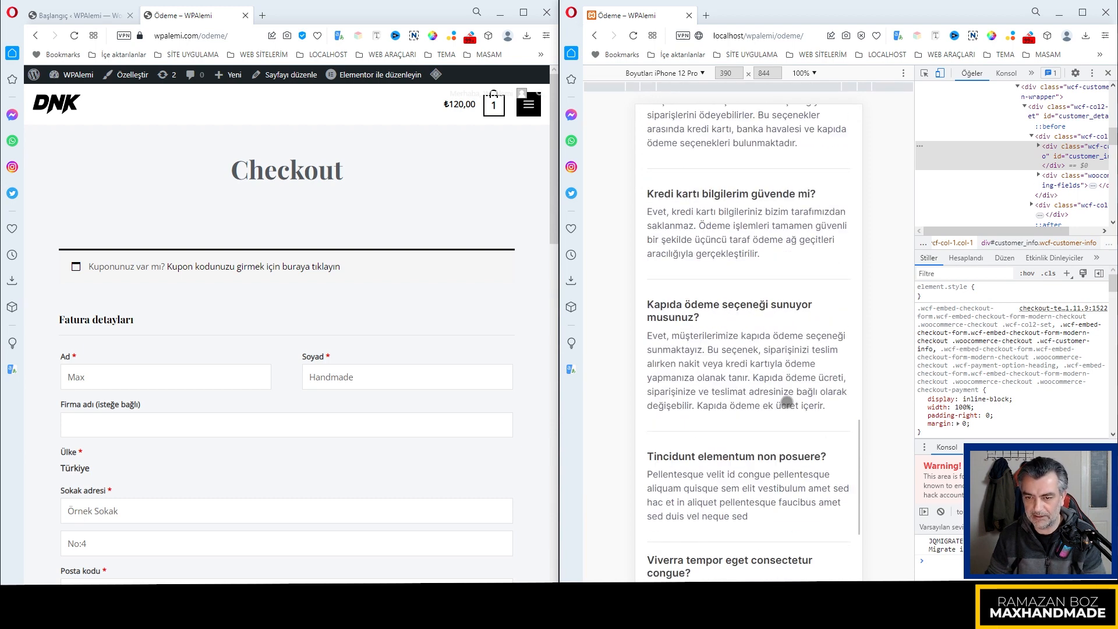
Open the element inspector on the default Checkout page with the iPhone 12 Pro preview and reveal the coupon code form
right_click(233, 213)
click(285, 451)
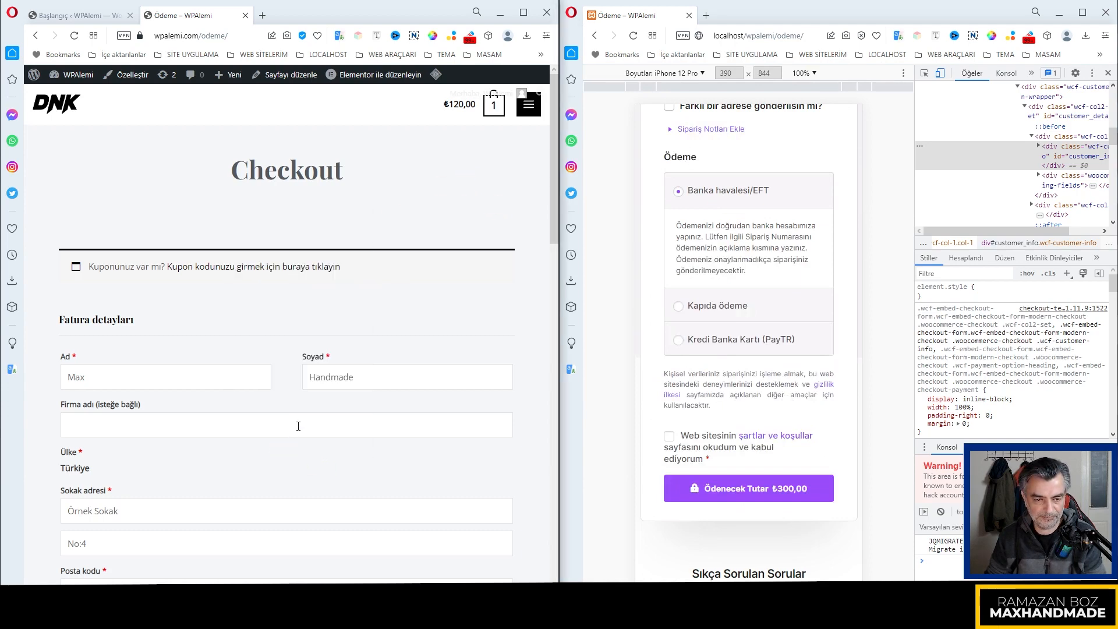
click(262, 297)
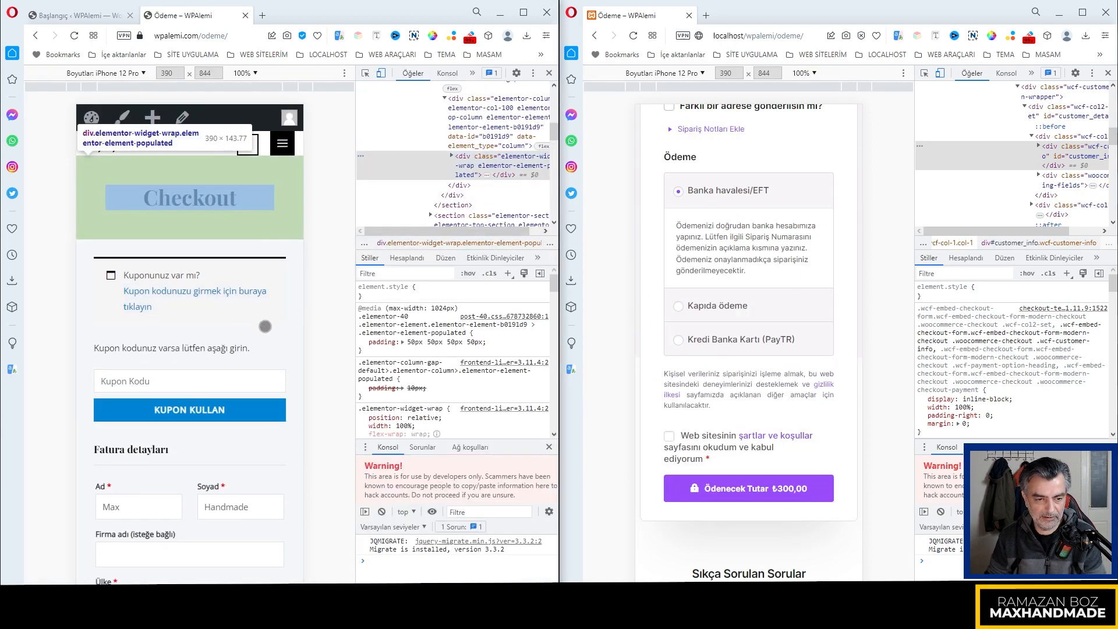
Examine the default Checkout page's mobile layout, from the coupon form through billing details to the order confirmation button
scroll(275, 248, down, 8)
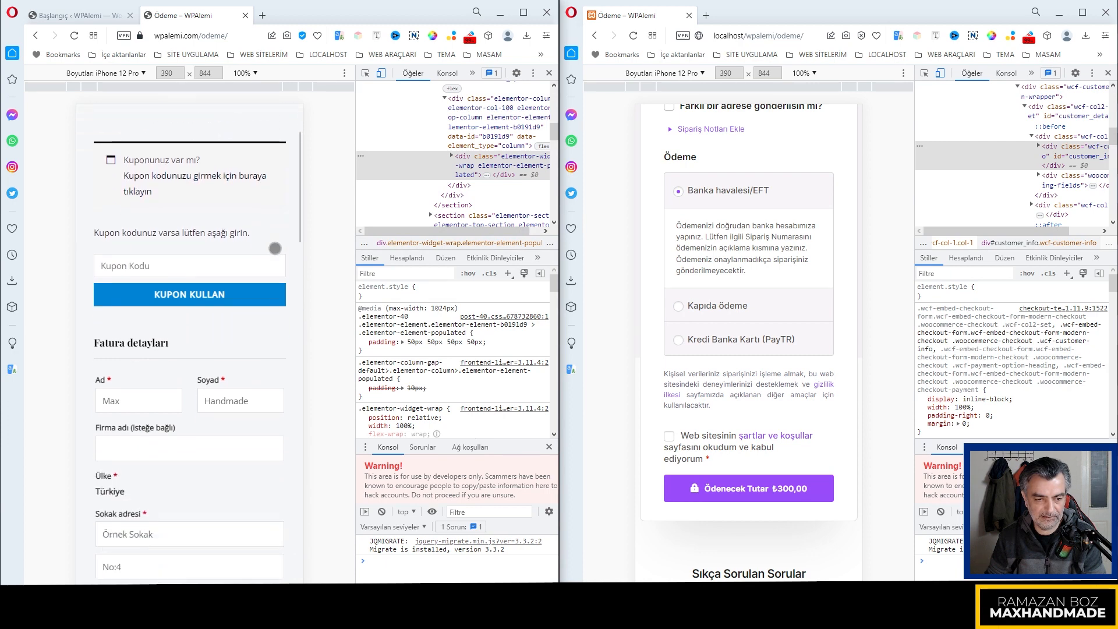
scroll(275, 248, down, 10)
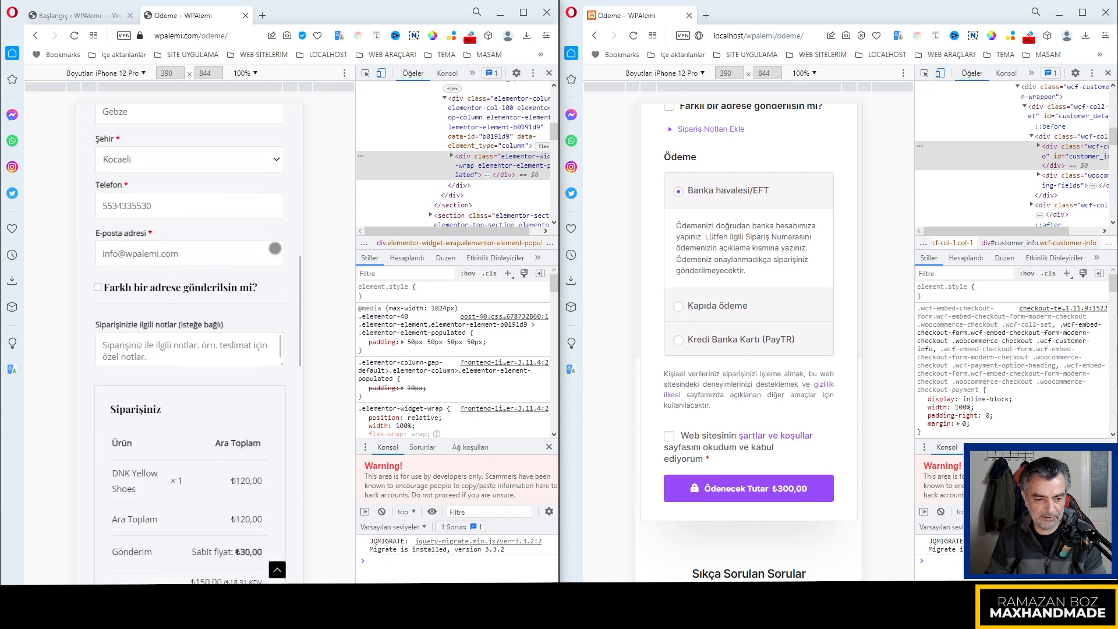
scroll(274, 248, down, 3)
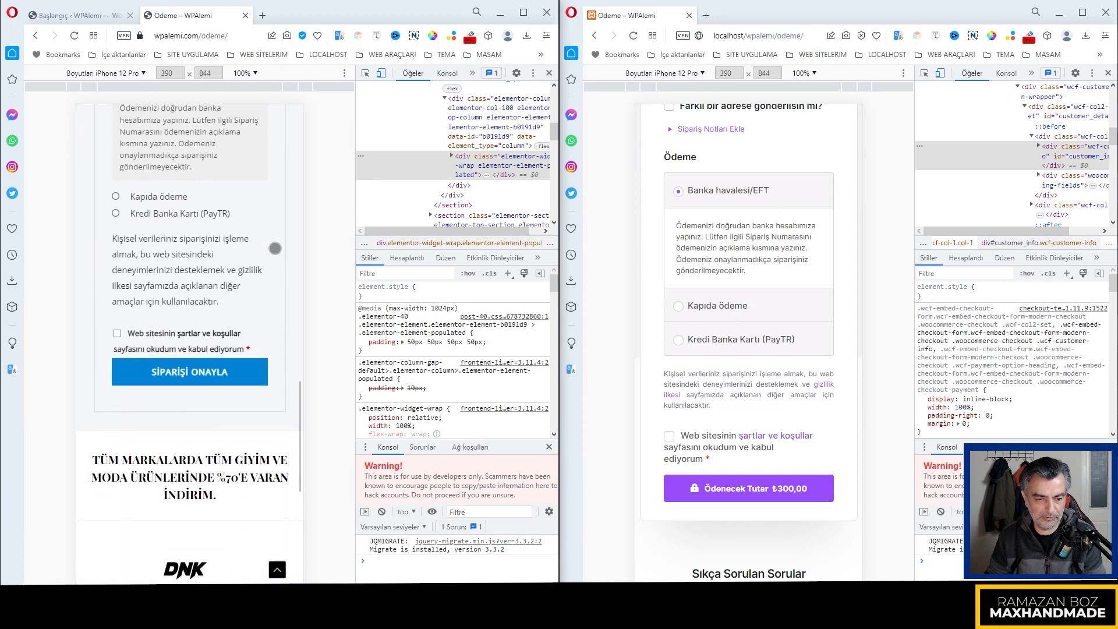
scroll(275, 248, up, 12)
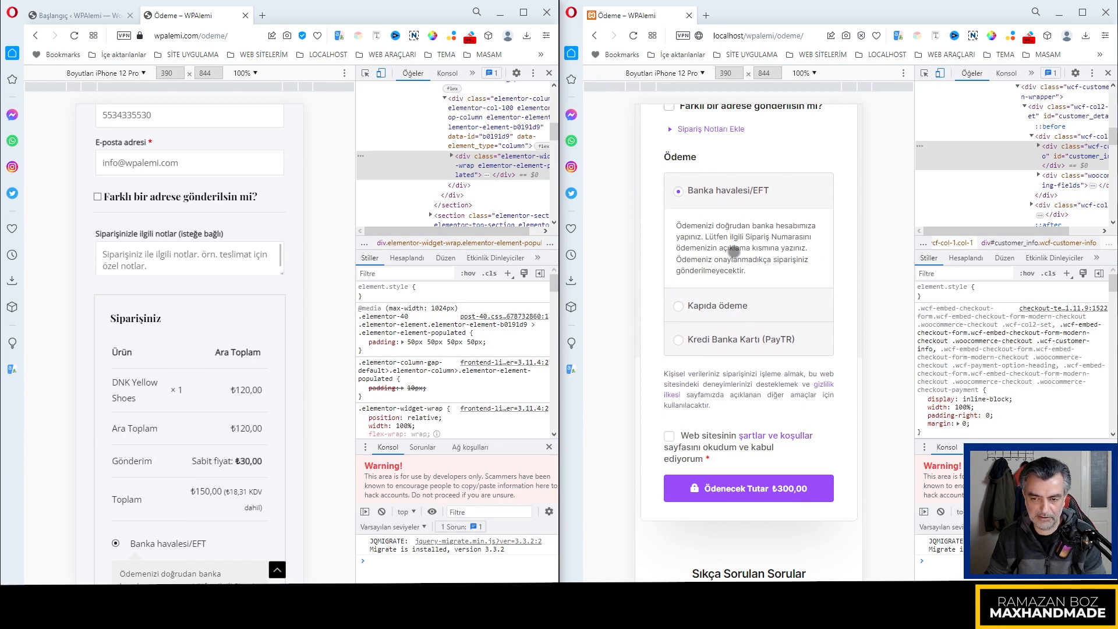
Compare the collapsible mobile order summary on the Sipariş Sayfası with the Siparişiniz section of the default Checkout page
scroll(733, 251, up, 14)
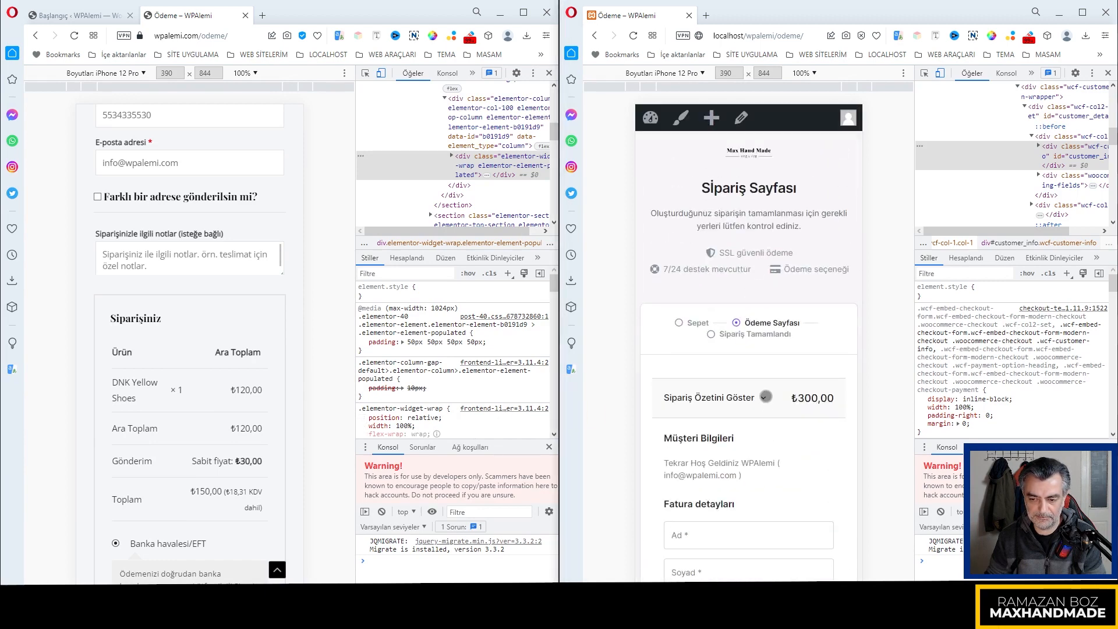
click(762, 398)
click(706, 398)
scroll(171, 409, down, 12)
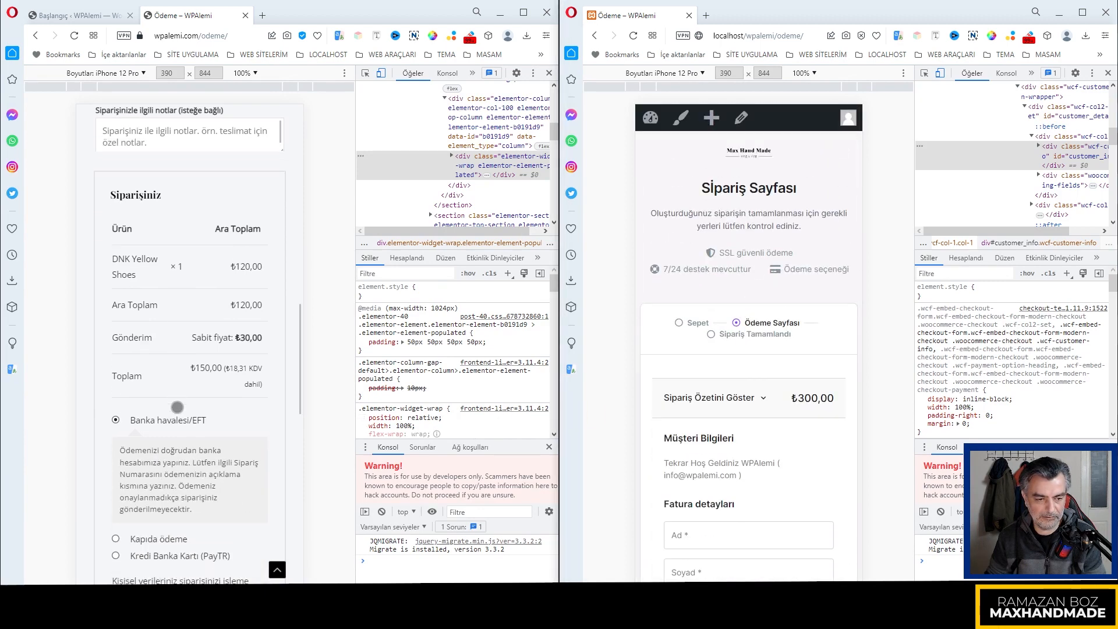
scroll(180, 407, up, 5)
scroll(180, 407, up, 15)
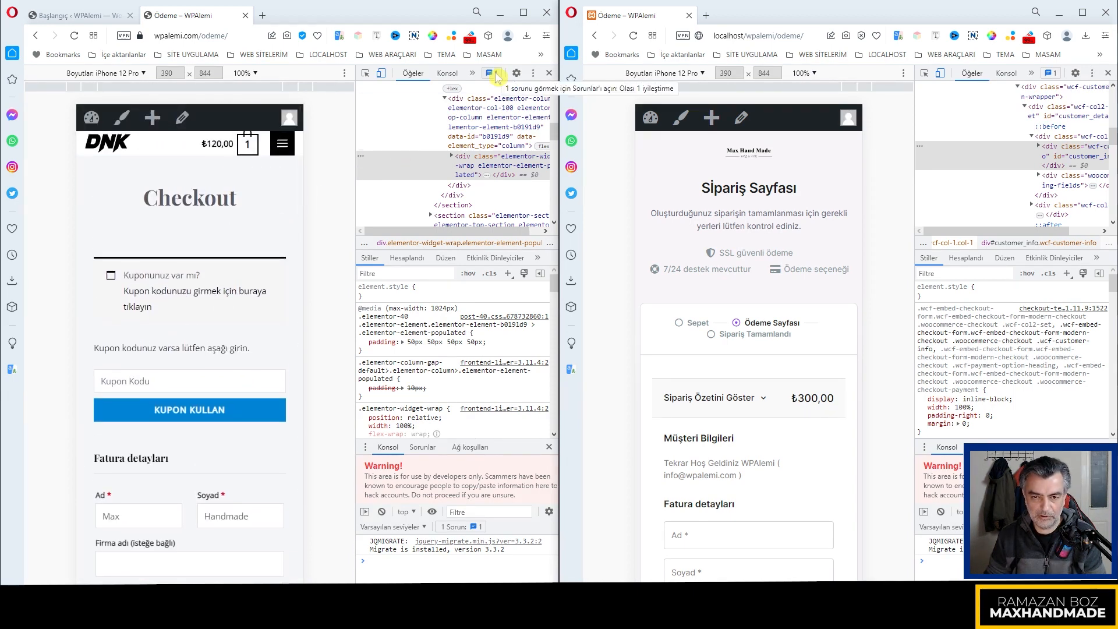
Close the element inspectors on both pages and leave only the default Checkout page's browser window showing, maximized
click(548, 73)
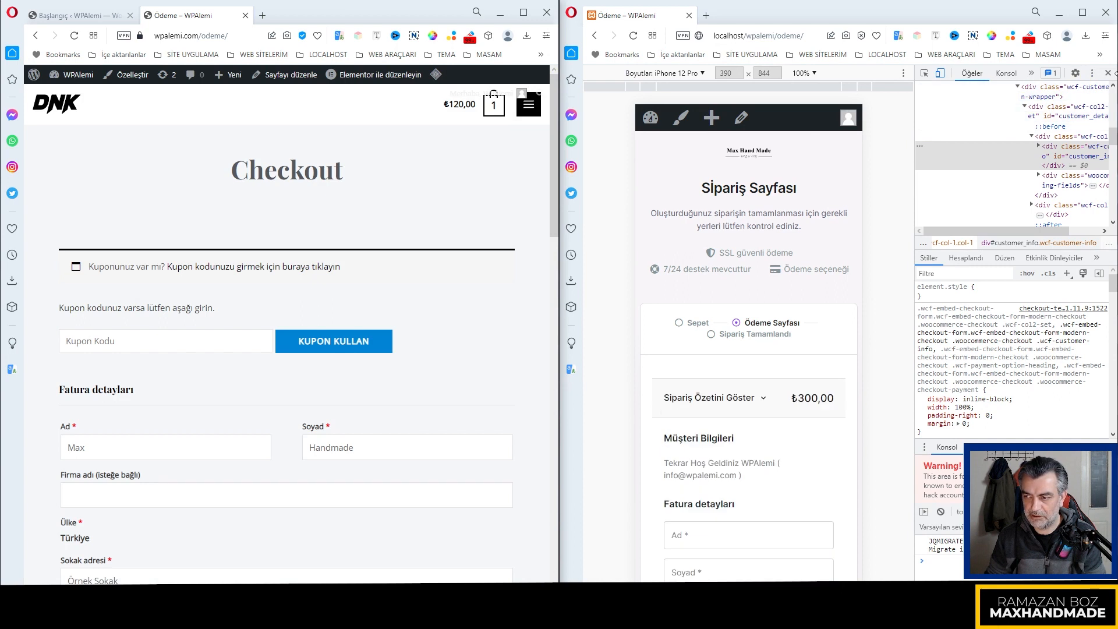
click(1109, 74)
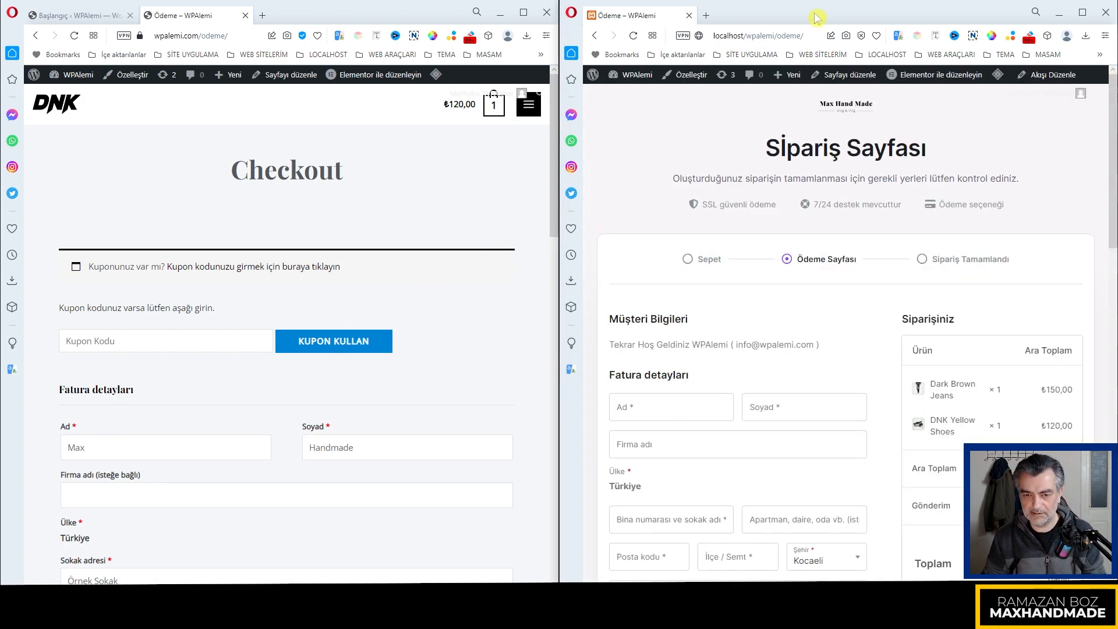
click(1058, 12)
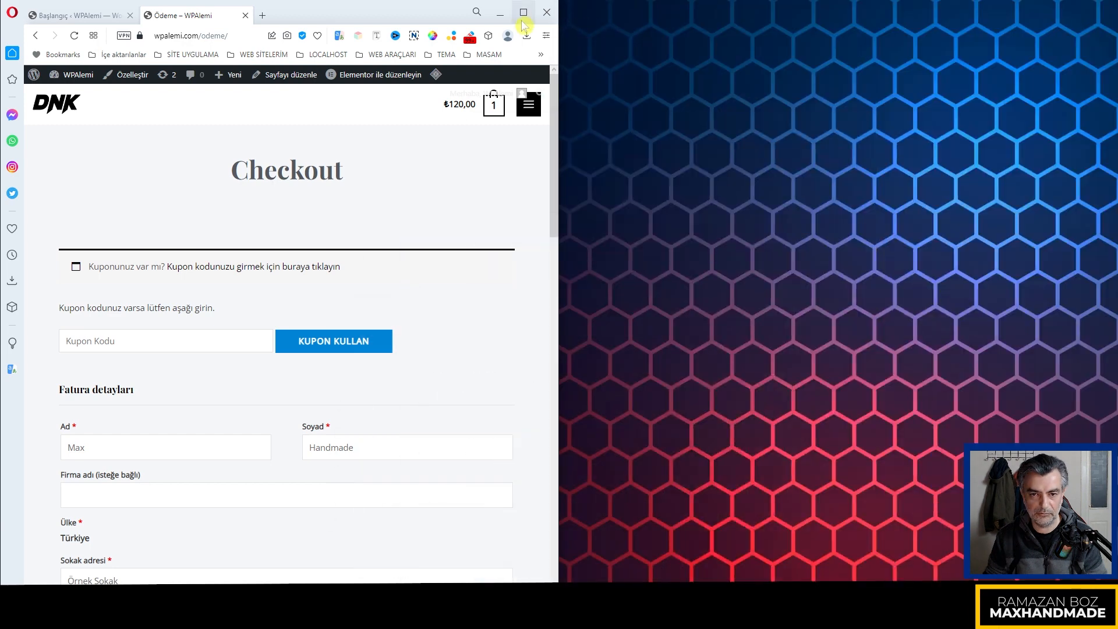
click(522, 12)
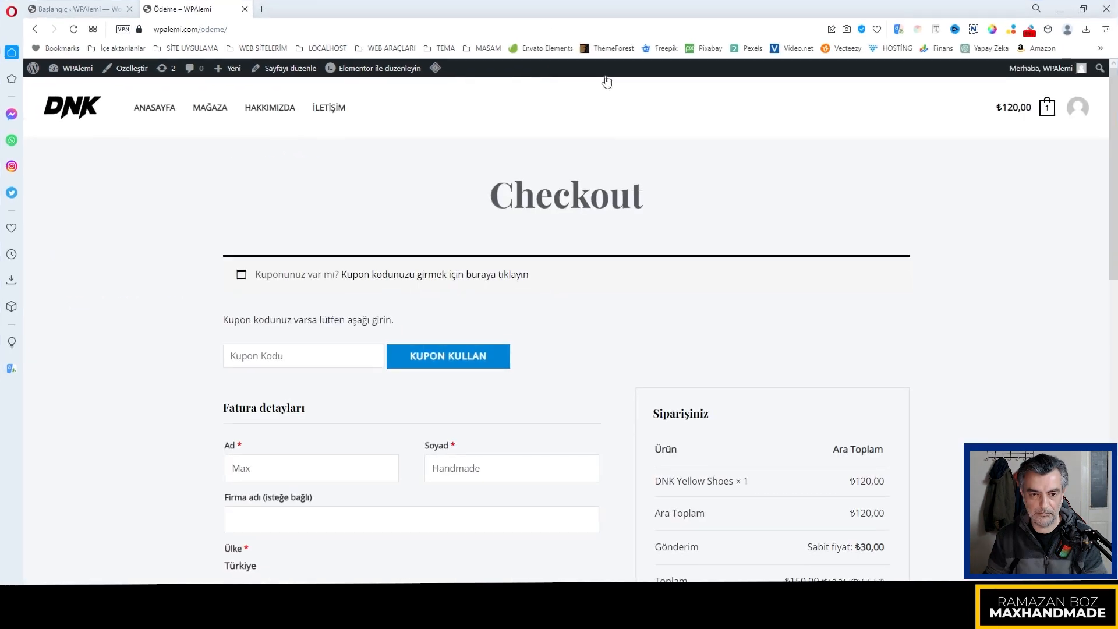
Open the page for adding new plugins in the WordPress admin and activate its plugin search field
click(85, 13)
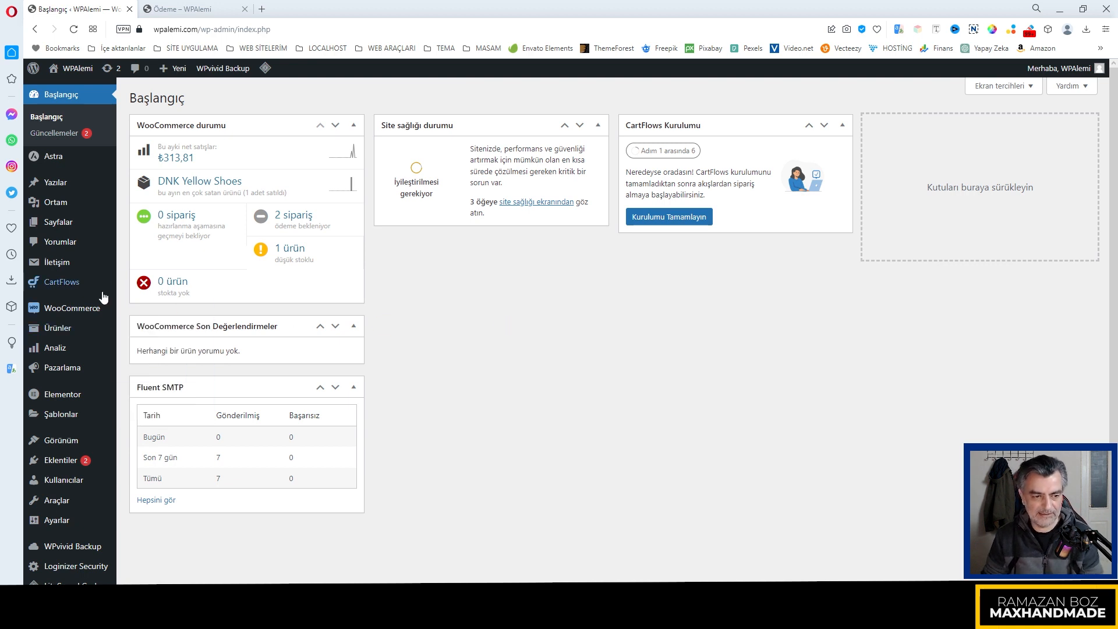
mouse_move(81, 293)
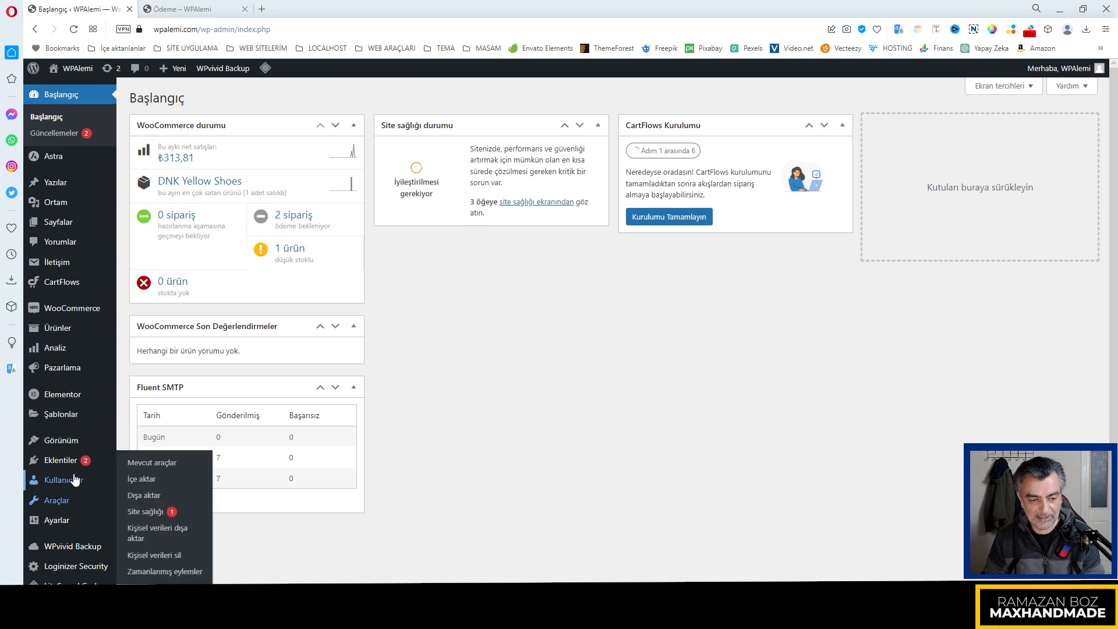
mouse_move(55, 462)
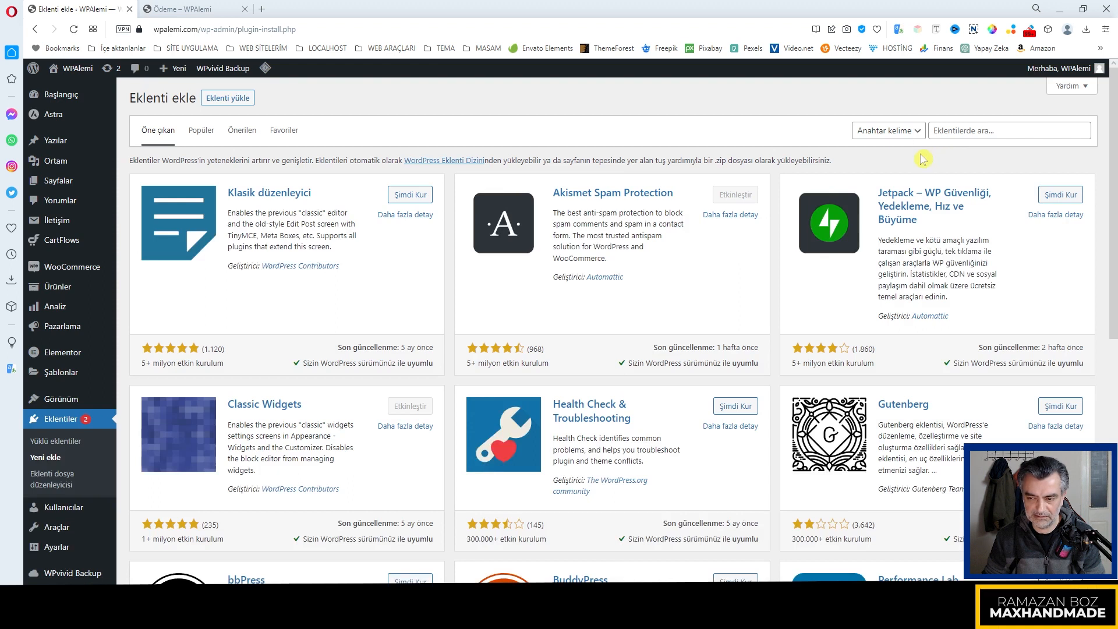
click(964, 129)
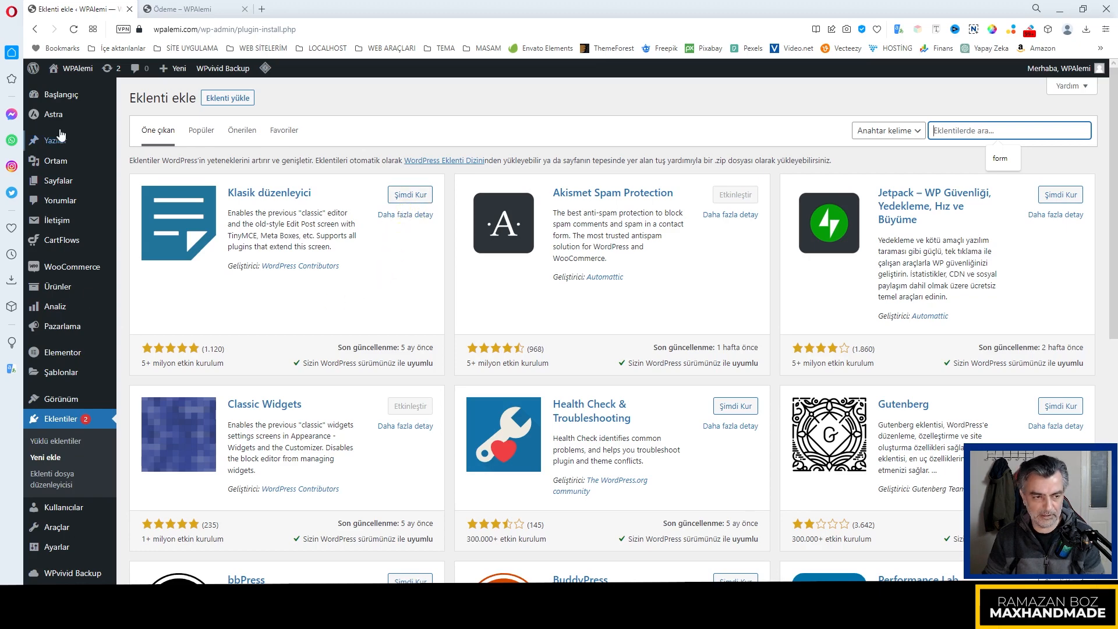
Return to the admin's Başlangıç page and start the CartFlows setup wizard from the CartFlows Kurulumu box
click(135, 96)
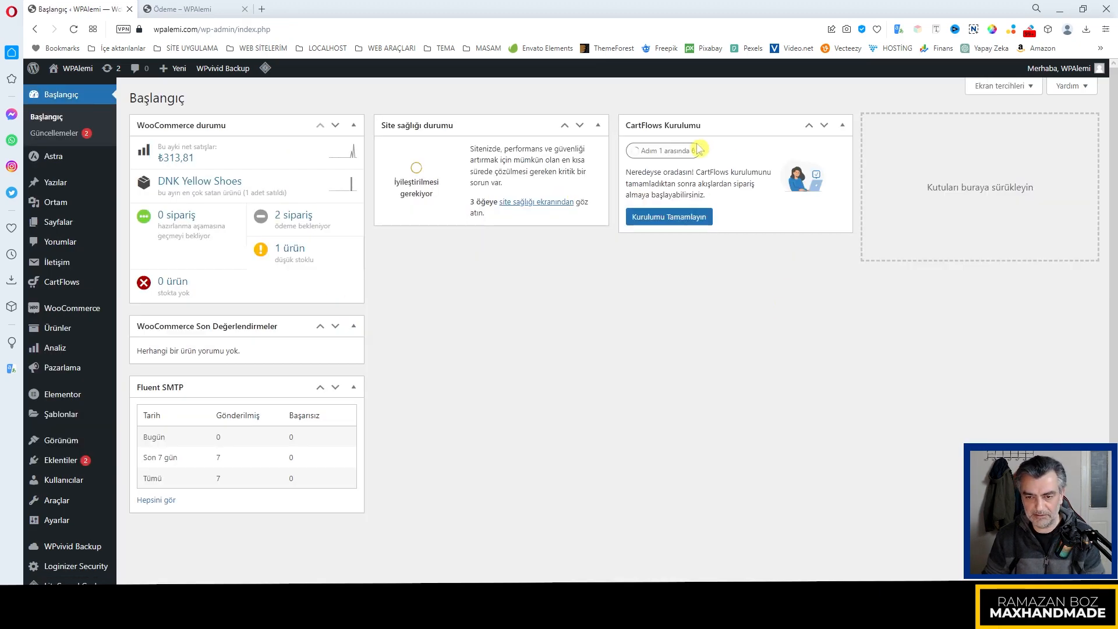
click(668, 224)
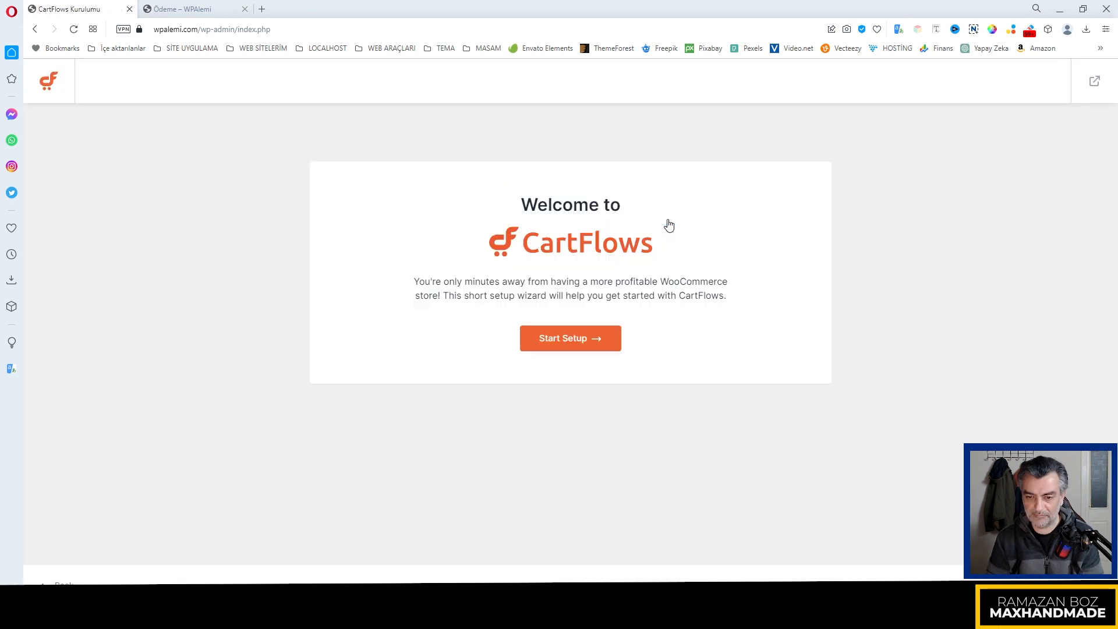
click(566, 345)
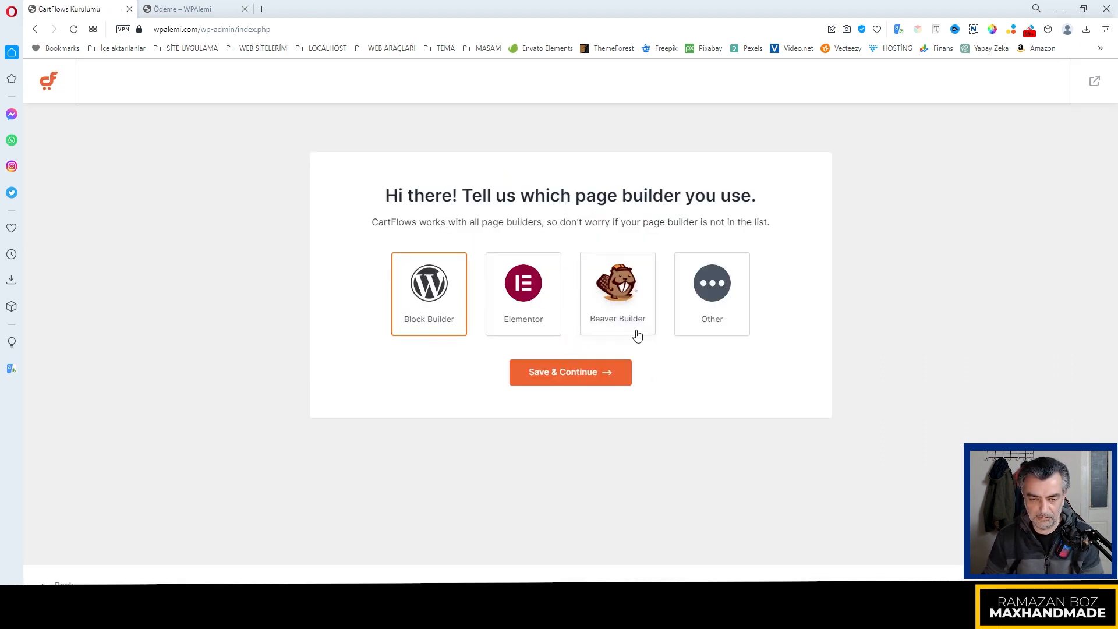
Choose Elementor as the page builder for CartFlows, and install and activate the required plugins
click(528, 307)
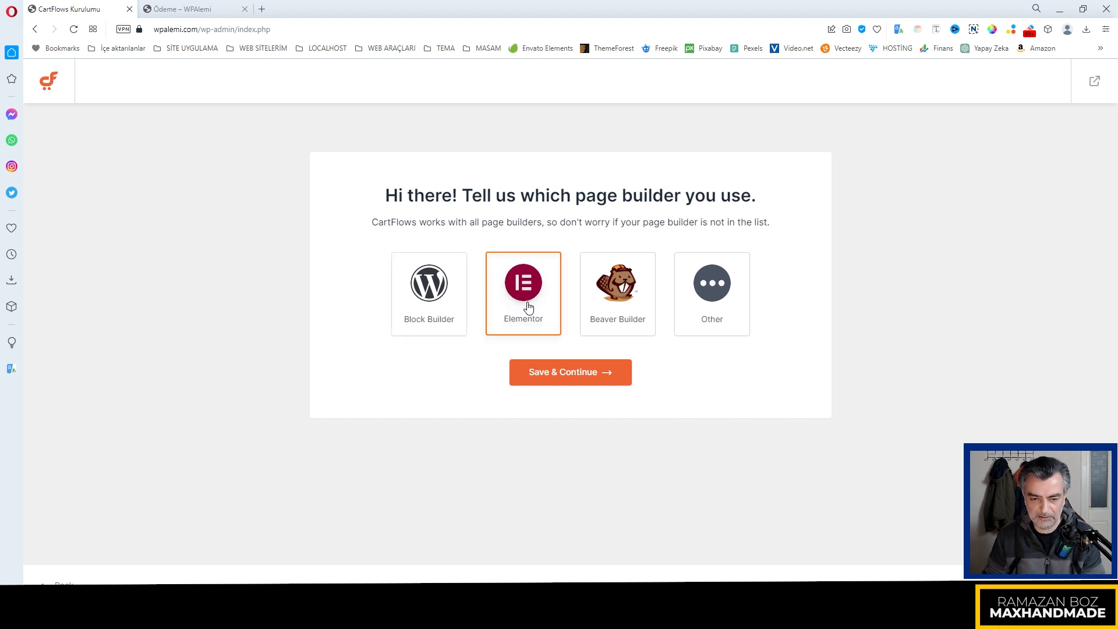
click(563, 378)
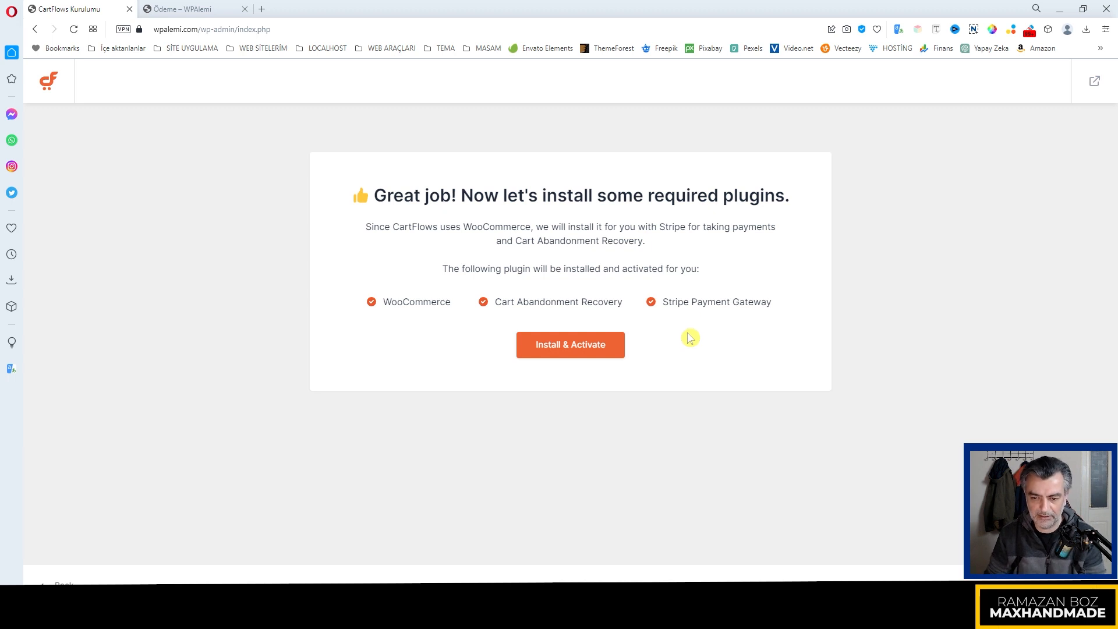
click(601, 346)
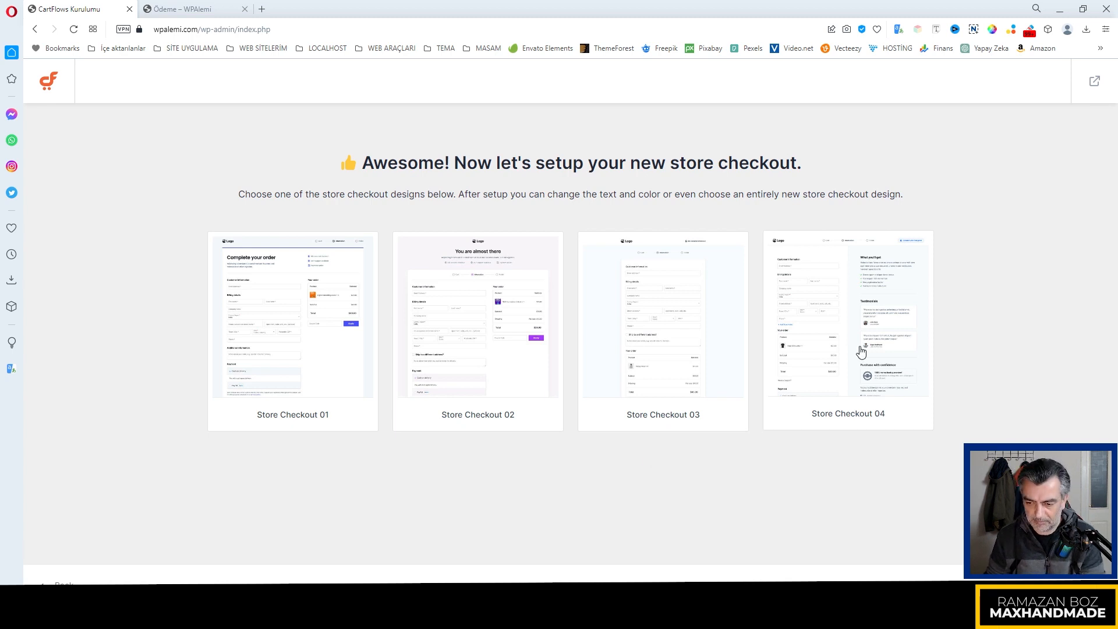
Preview the Store Checkout 01 design without importing it, and finish the store setup, skipping the email reports
click(288, 340)
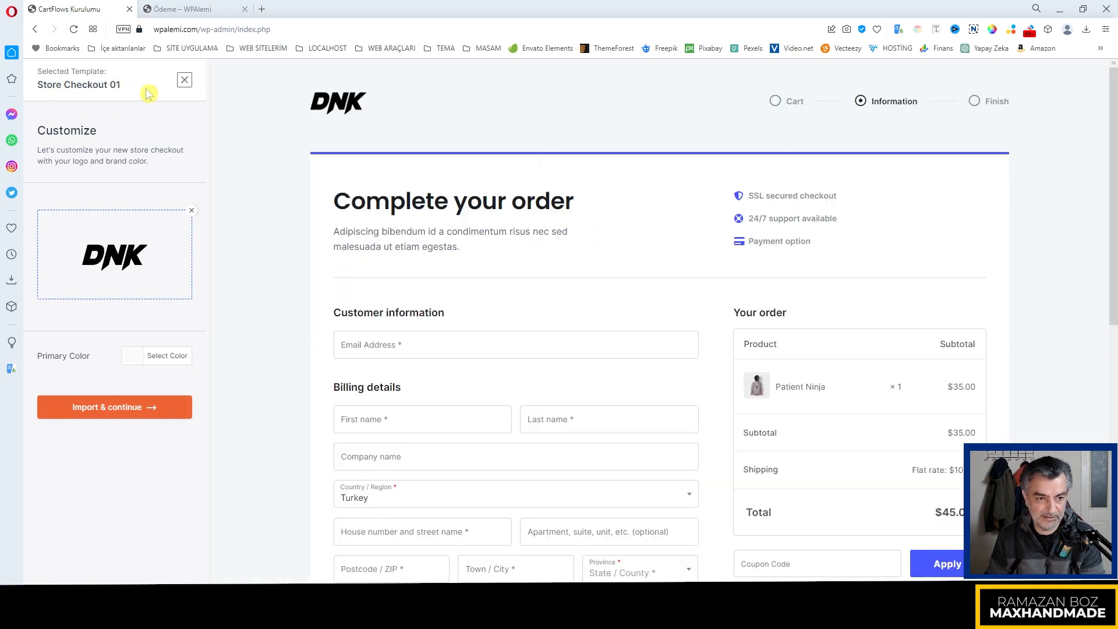
click(184, 80)
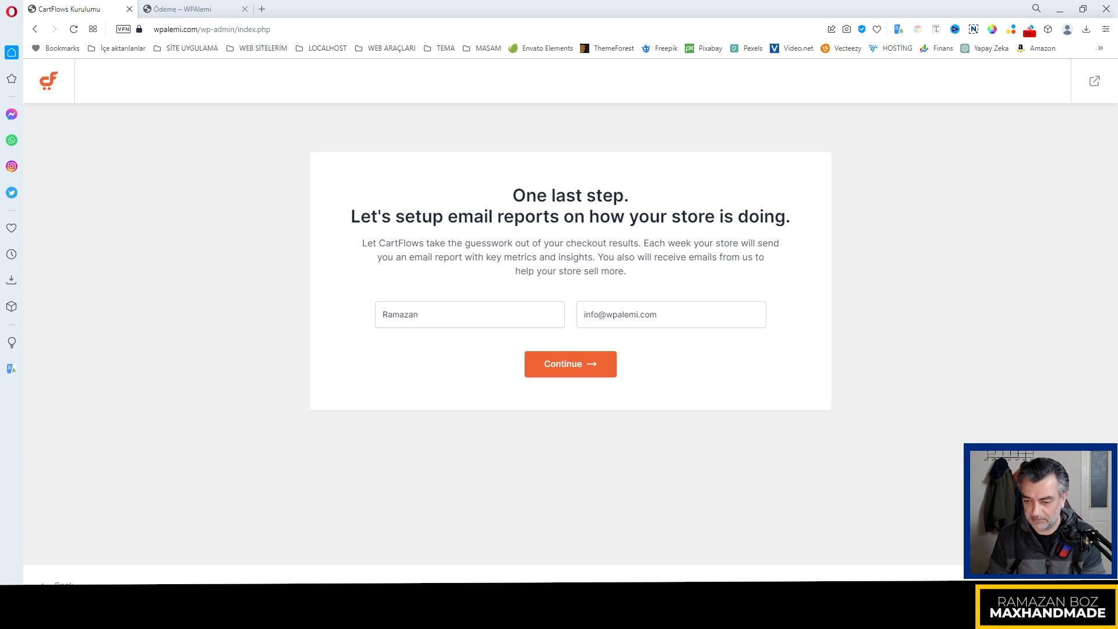
click(1084, 584)
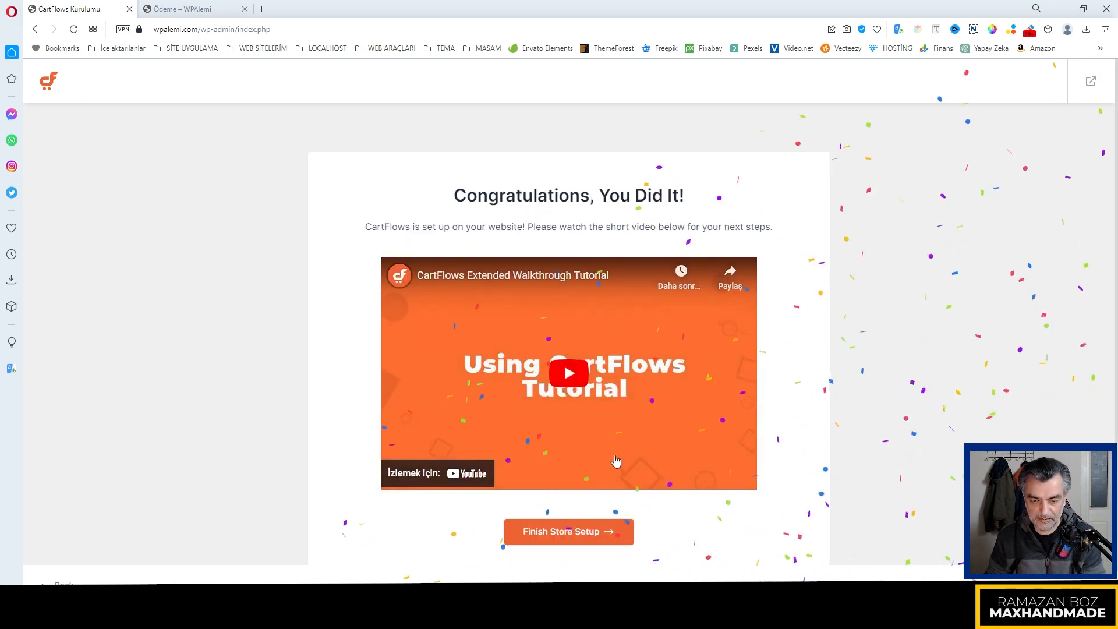
click(559, 535)
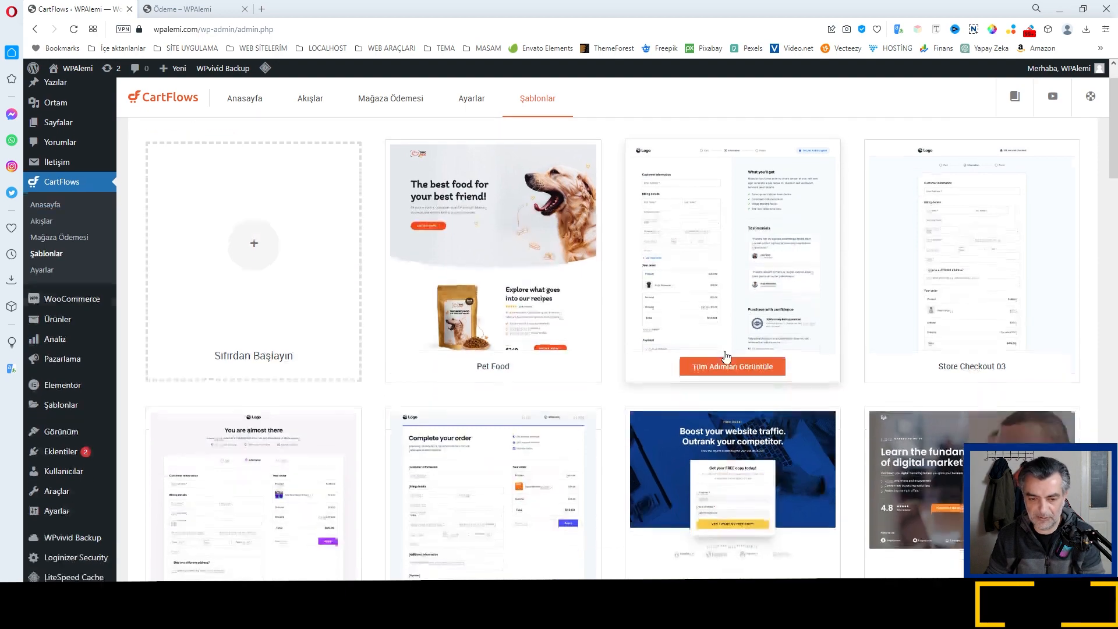
Browse the flow templates in the CartFlows Şablonlar library, including the free and PRO designs
scroll(721, 356, down, 3)
scroll(559, 374, down, 5)
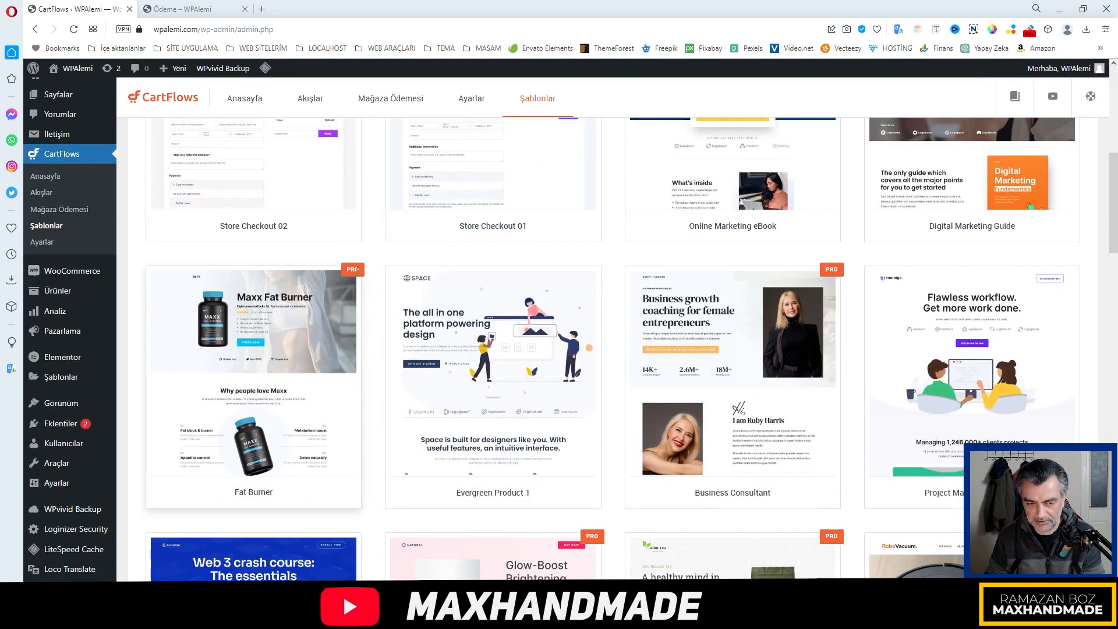
mouse_move(506, 453)
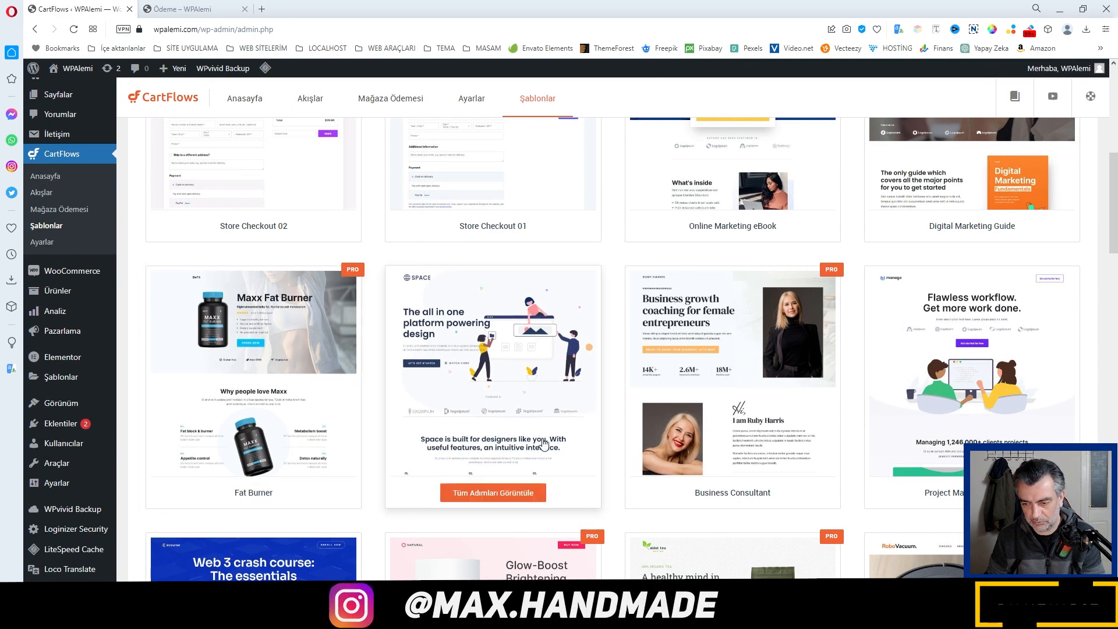
scroll(757, 433, up, 3)
mouse_move(707, 407)
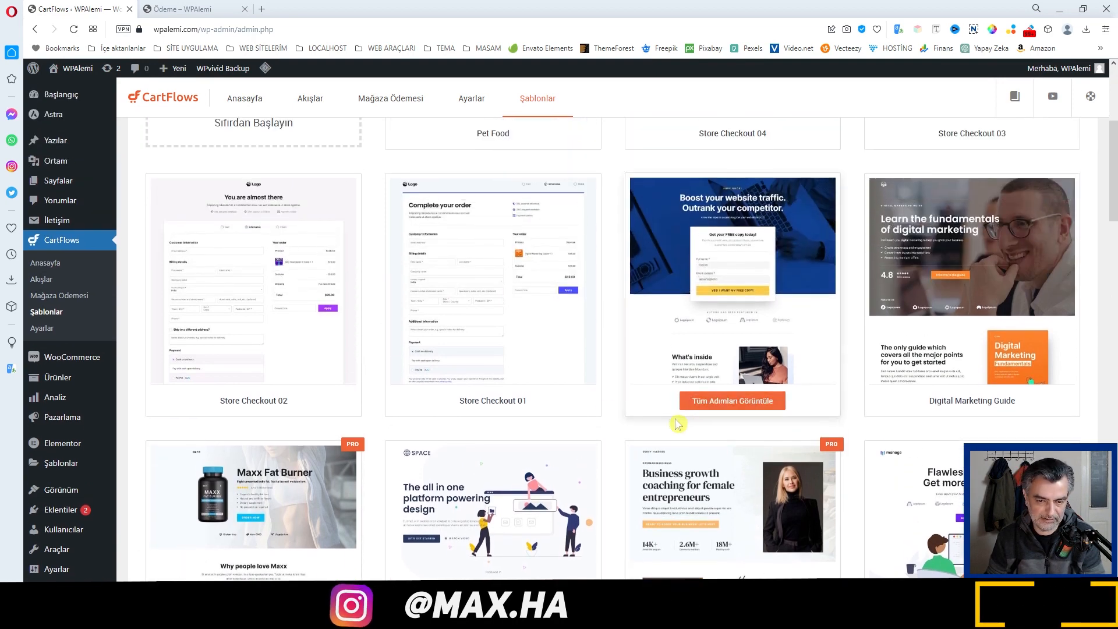
scroll(640, 431, up, 3)
scroll(641, 433, up, 2)
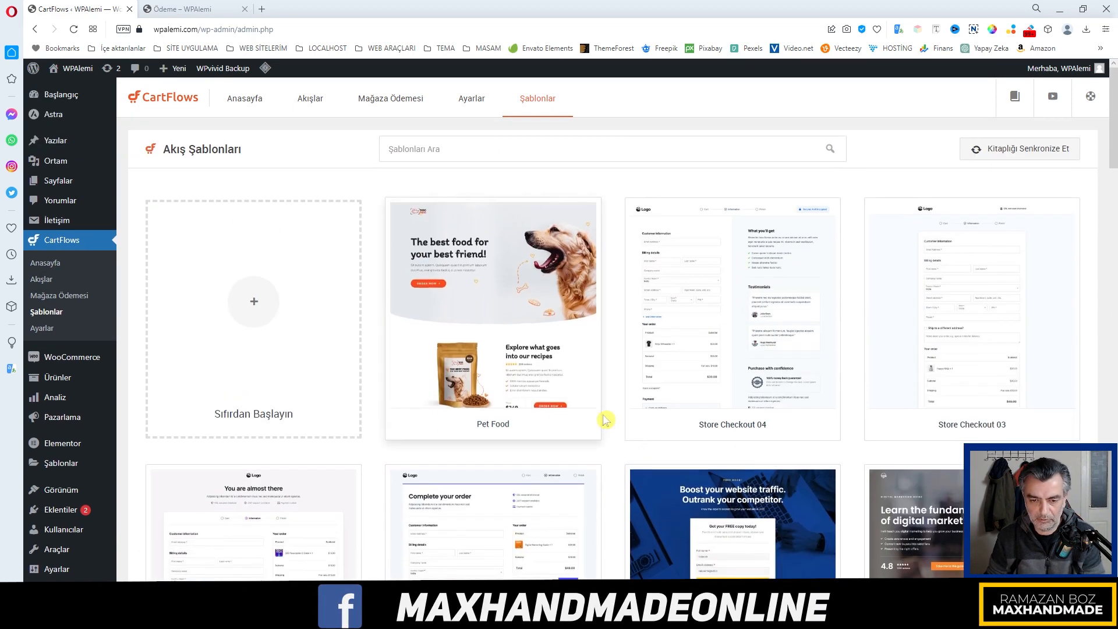
Open all steps of the Store Checkout 04 template and examine its checkout page from customer information to the order button
mouse_move(576, 360)
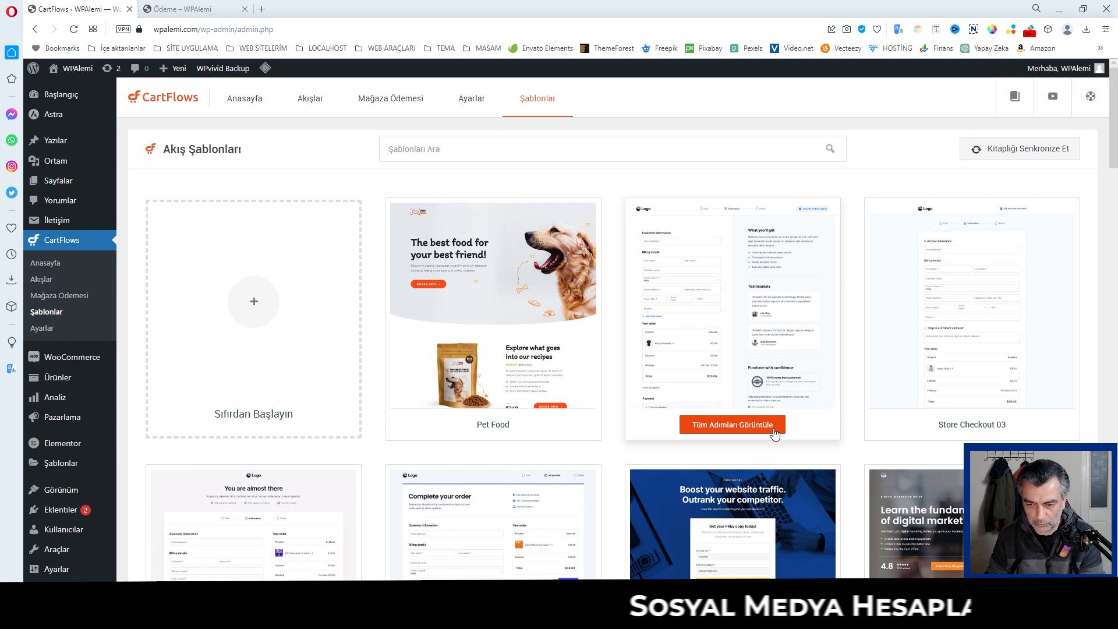
click(740, 431)
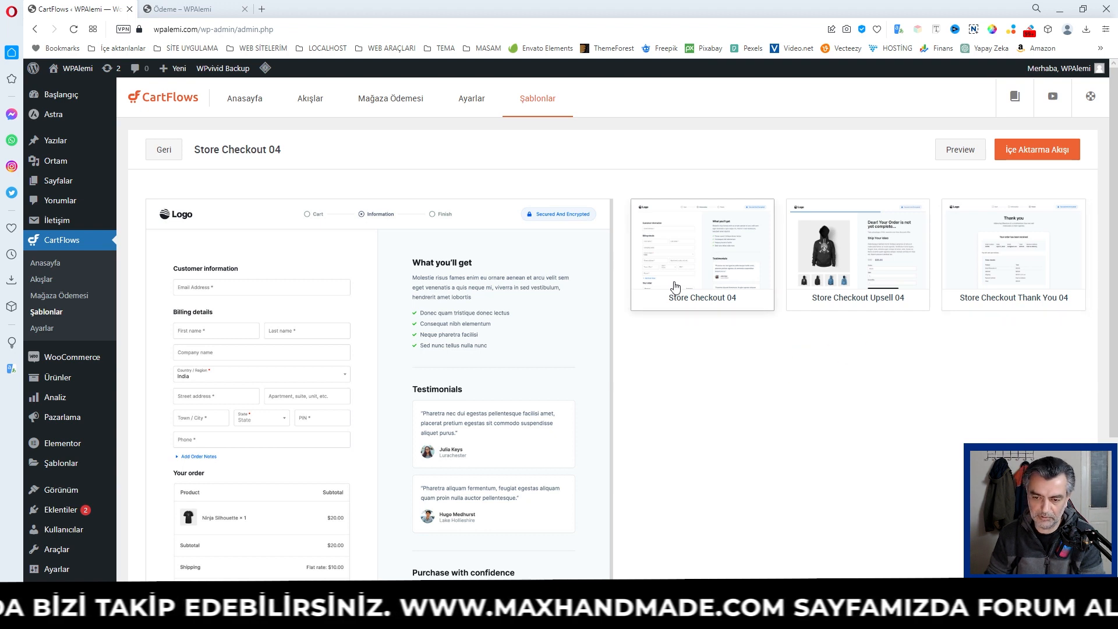
scroll(474, 338, down, 3)
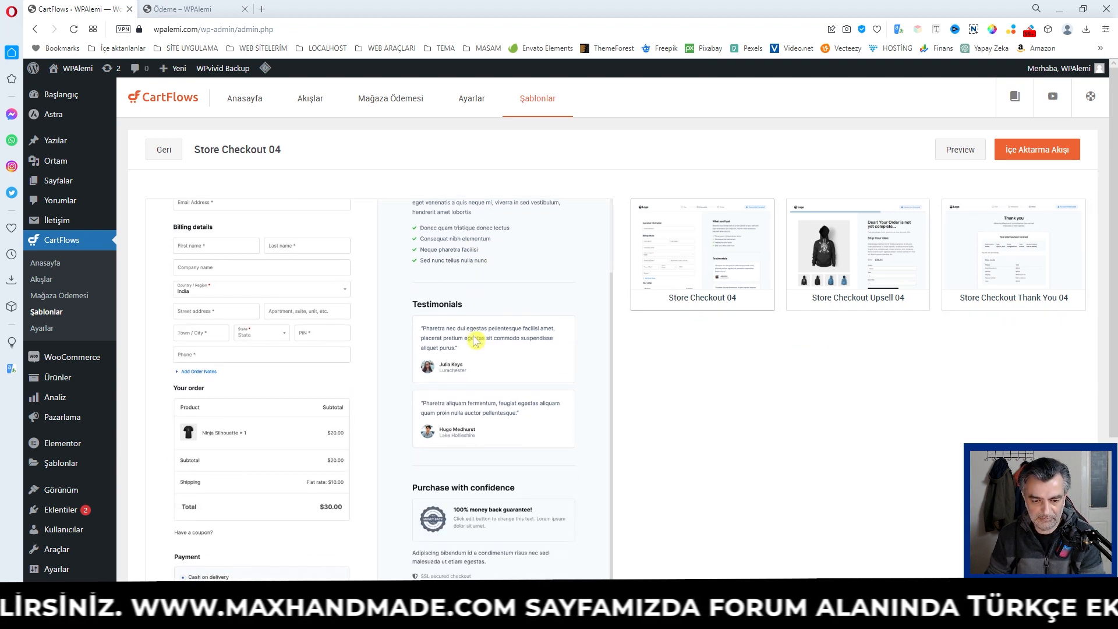
scroll(342, 349, down, 3)
scroll(449, 401, up, 2)
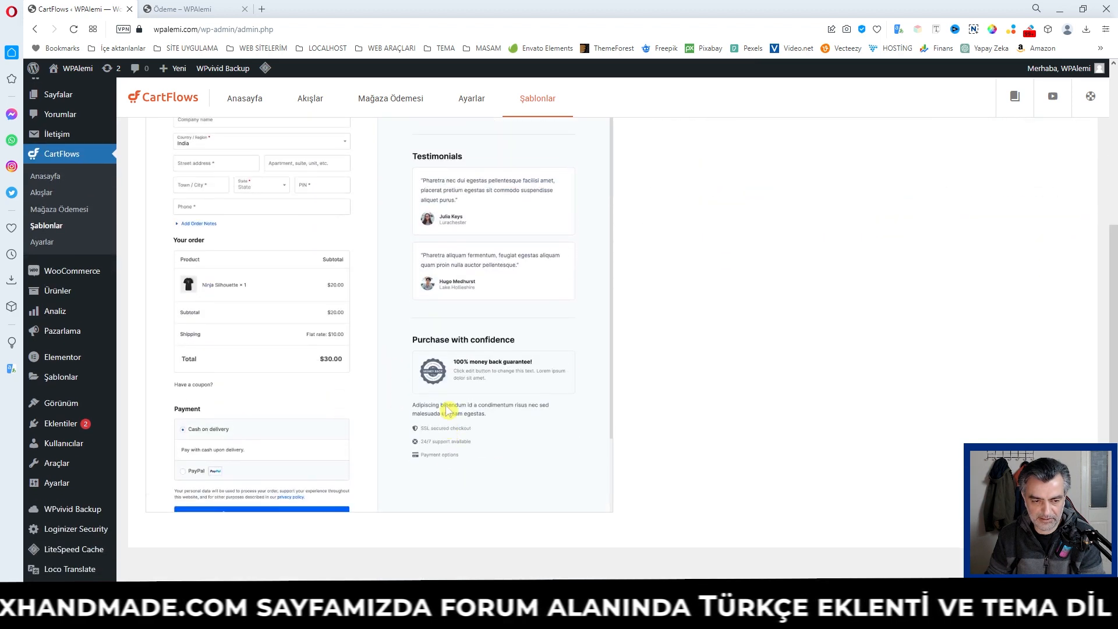
scroll(512, 298, up, 3)
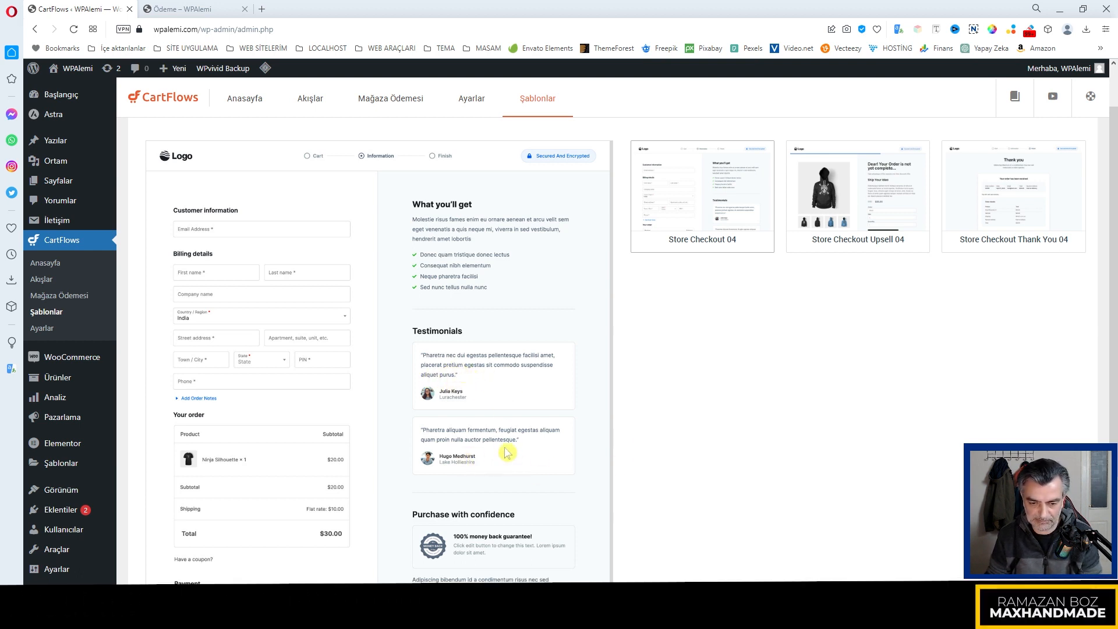
scroll(559, 457, down, 2)
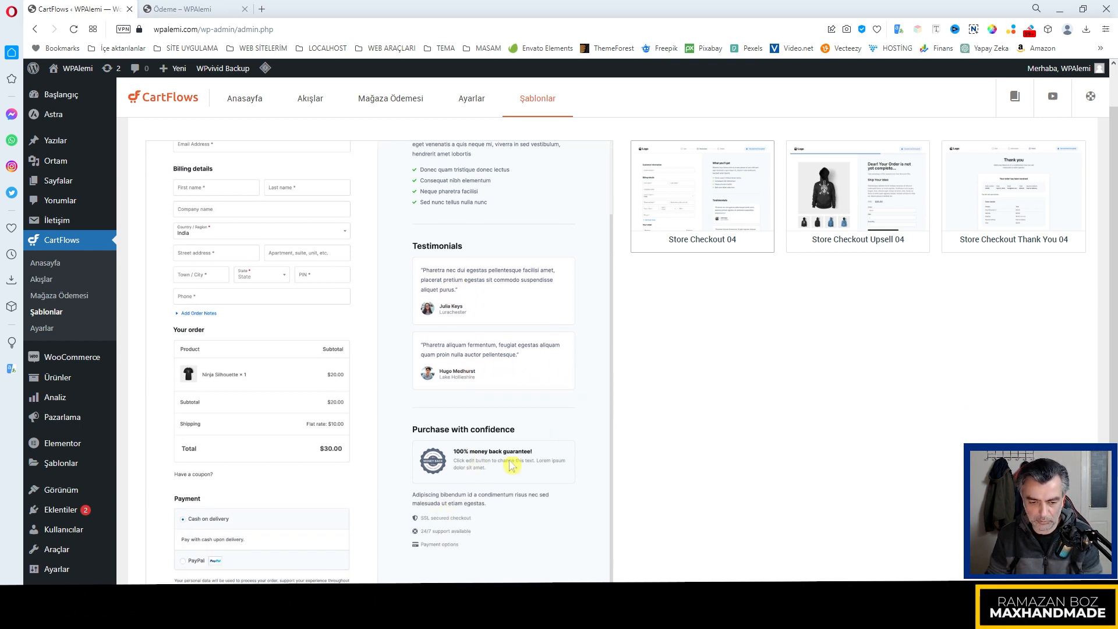
scroll(510, 461, up, 2)
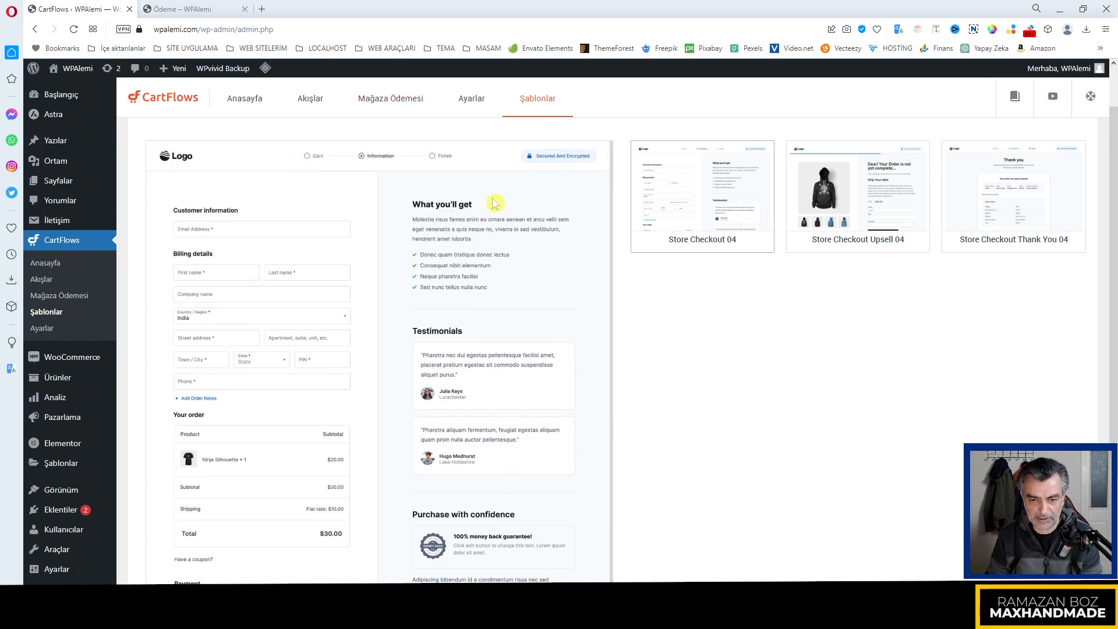
scroll(481, 299, down, 2)
scroll(488, 358, down, 5)
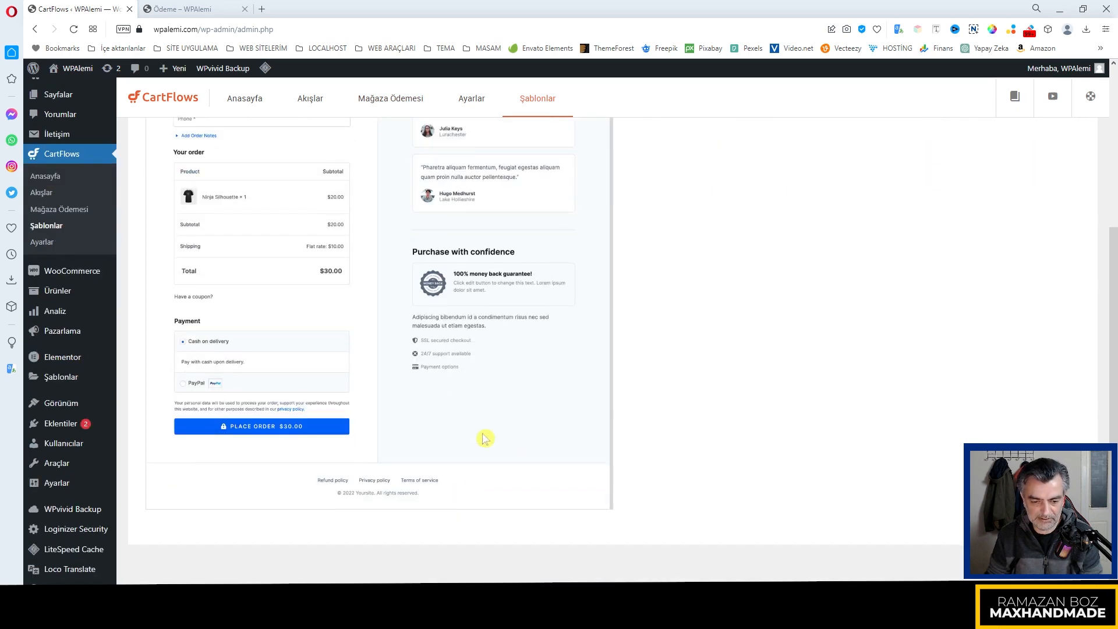
scroll(482, 439, up, 10)
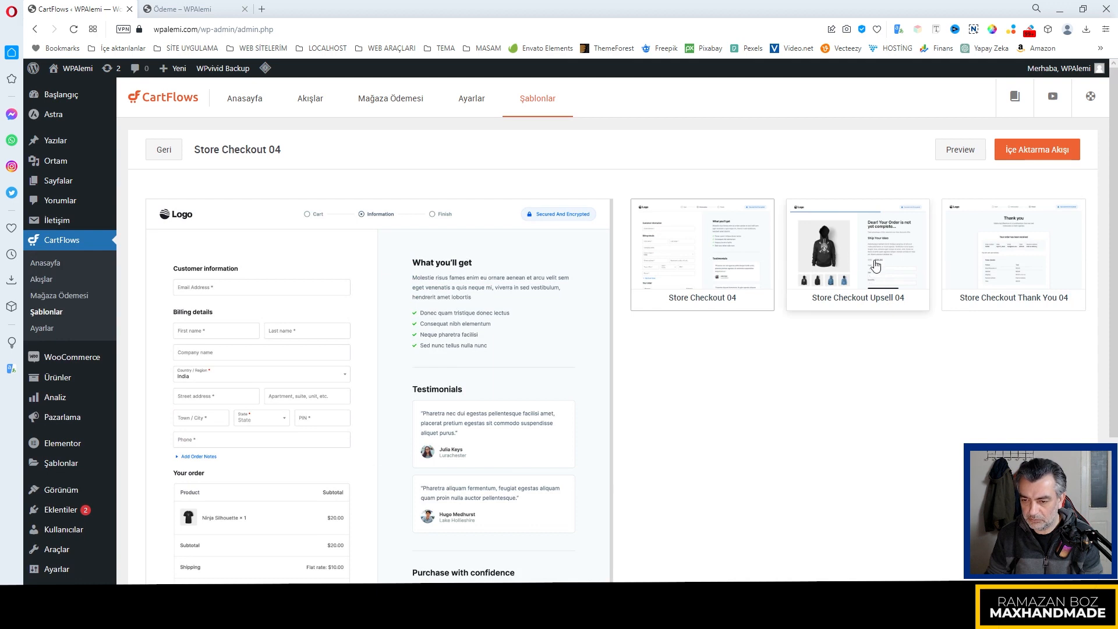
Examine the template's Store Checkout Upsell 04 and Store Checkout Thank You 04 pages, and return to the template library
click(895, 301)
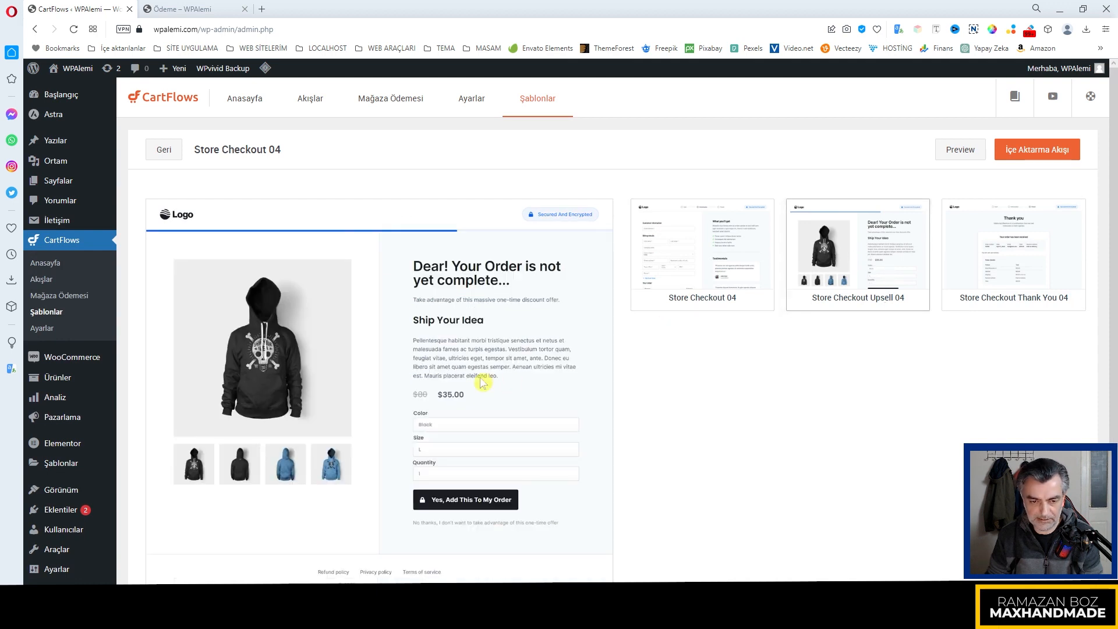
scroll(553, 378, down, 2)
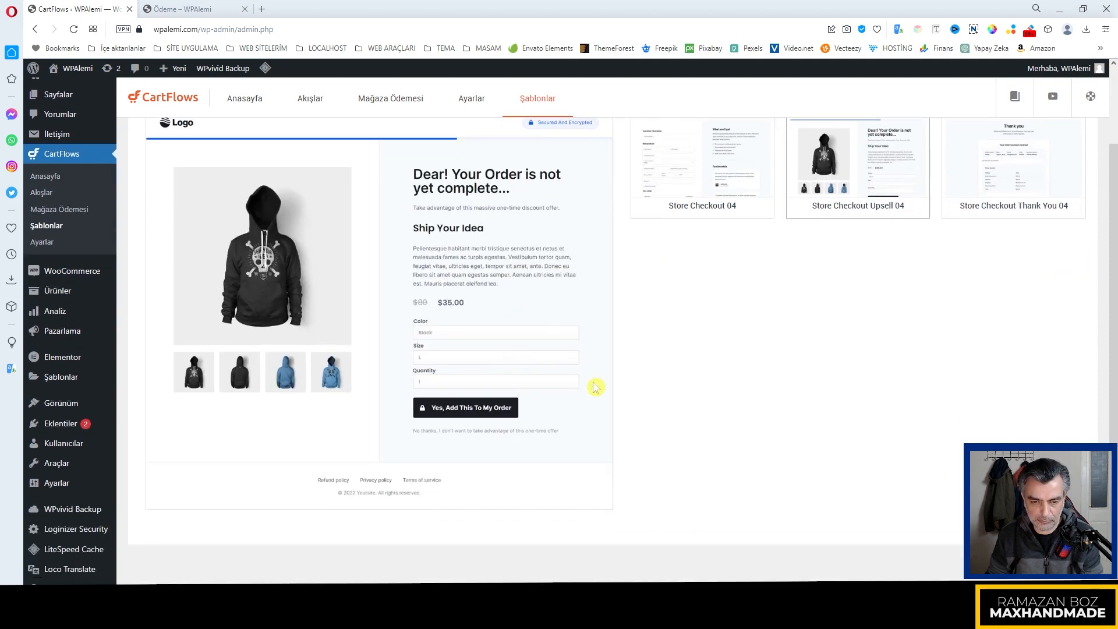
scroll(582, 381, up, 2)
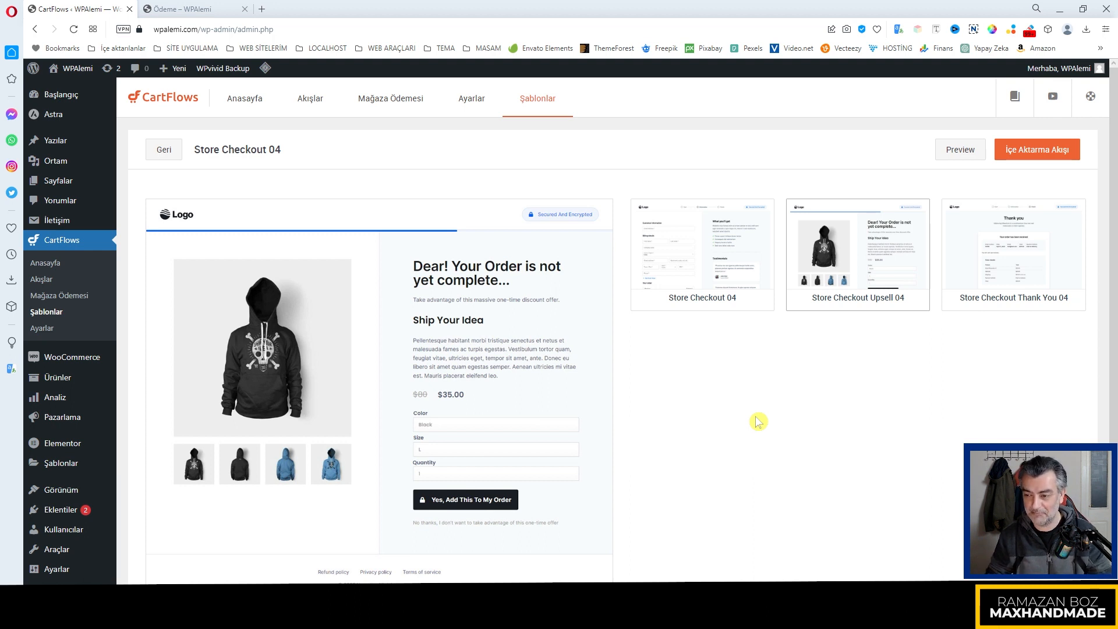
scroll(558, 378, down, 1)
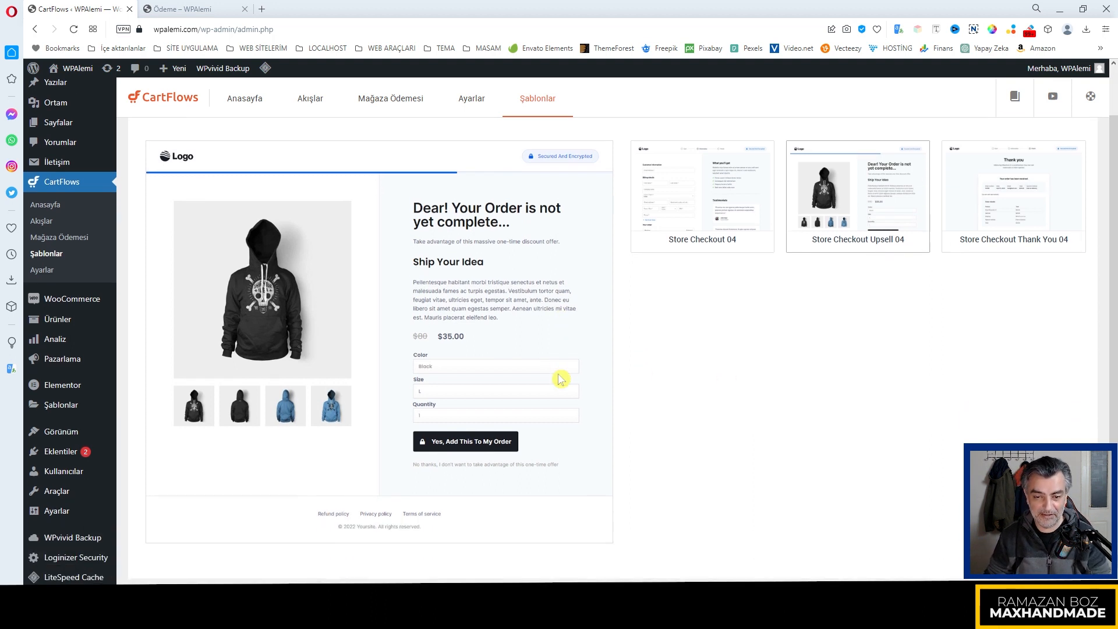
scroll(526, 375, down, 1)
scroll(562, 374, up, 1)
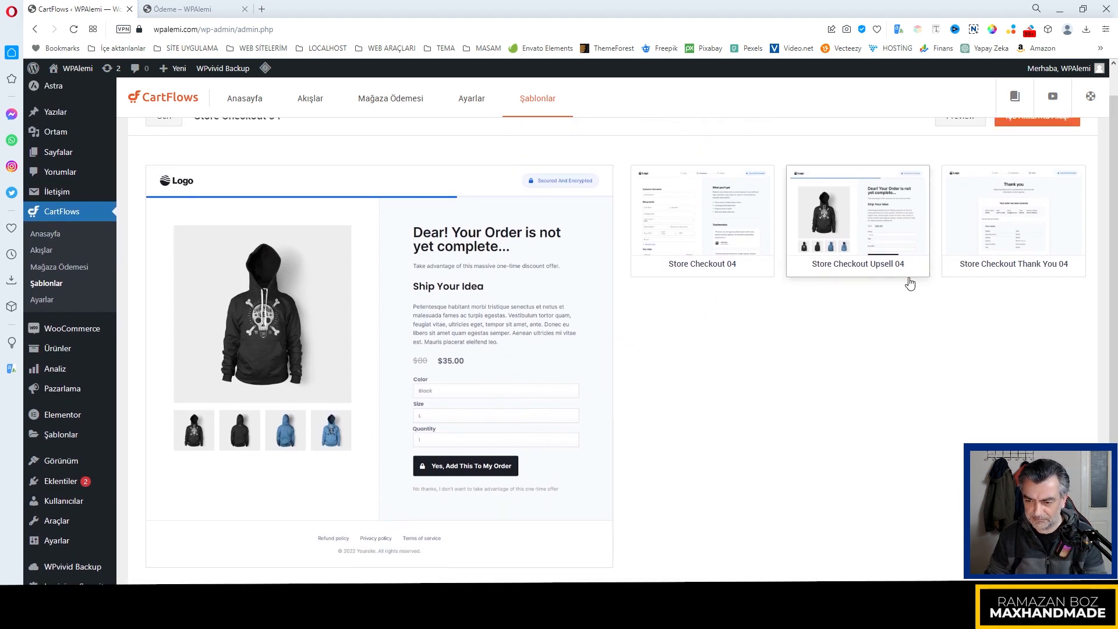
scroll(491, 381, down, 1)
scroll(564, 386, up, 1)
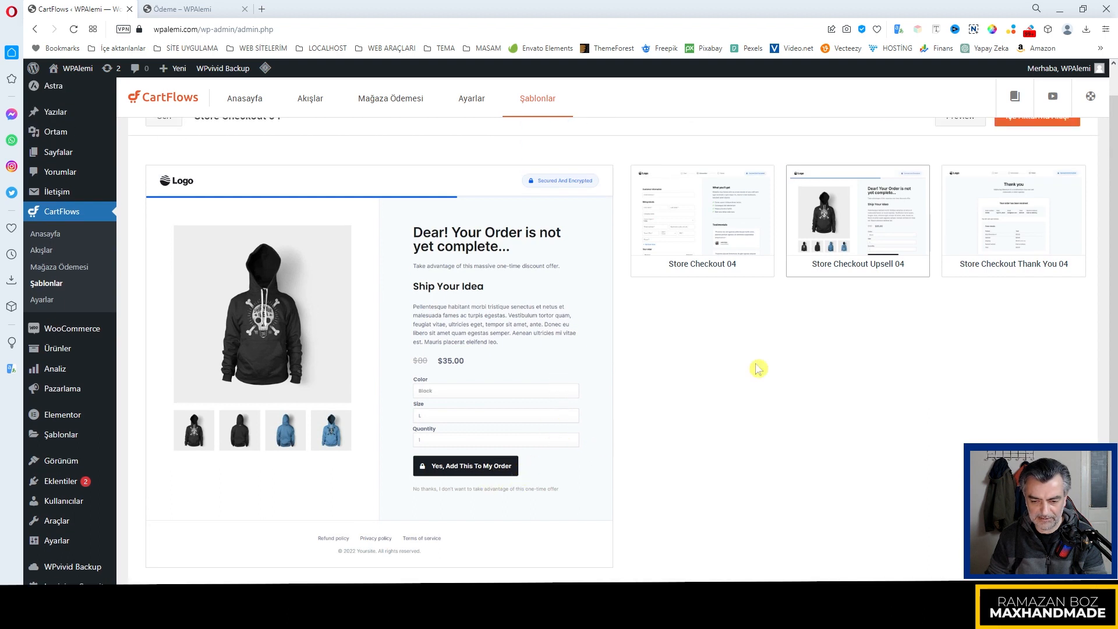
click(994, 254)
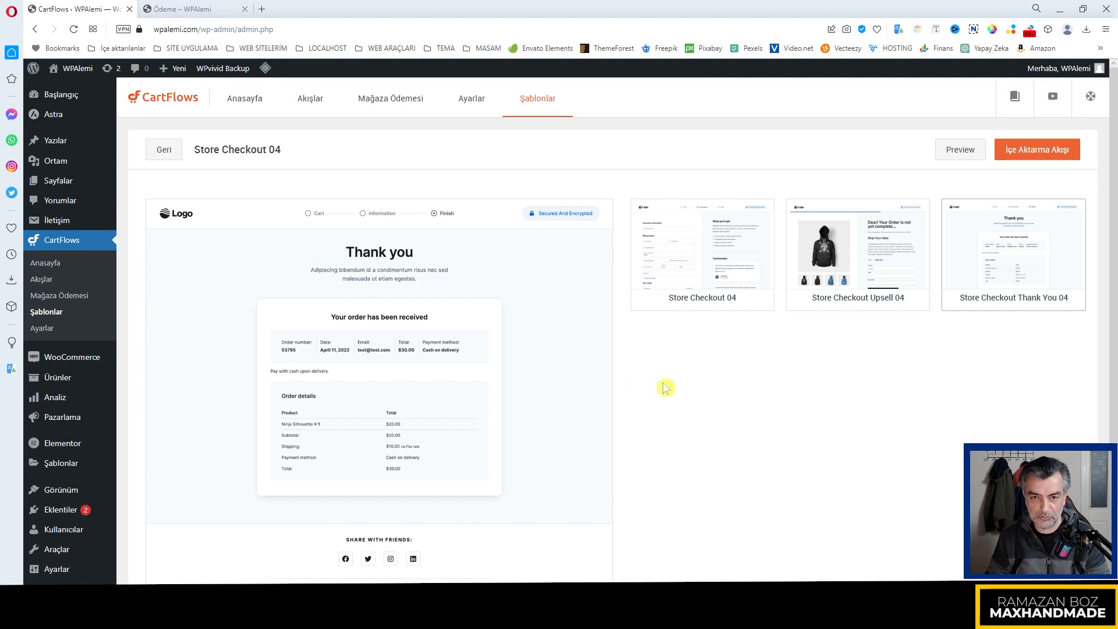
click(165, 156)
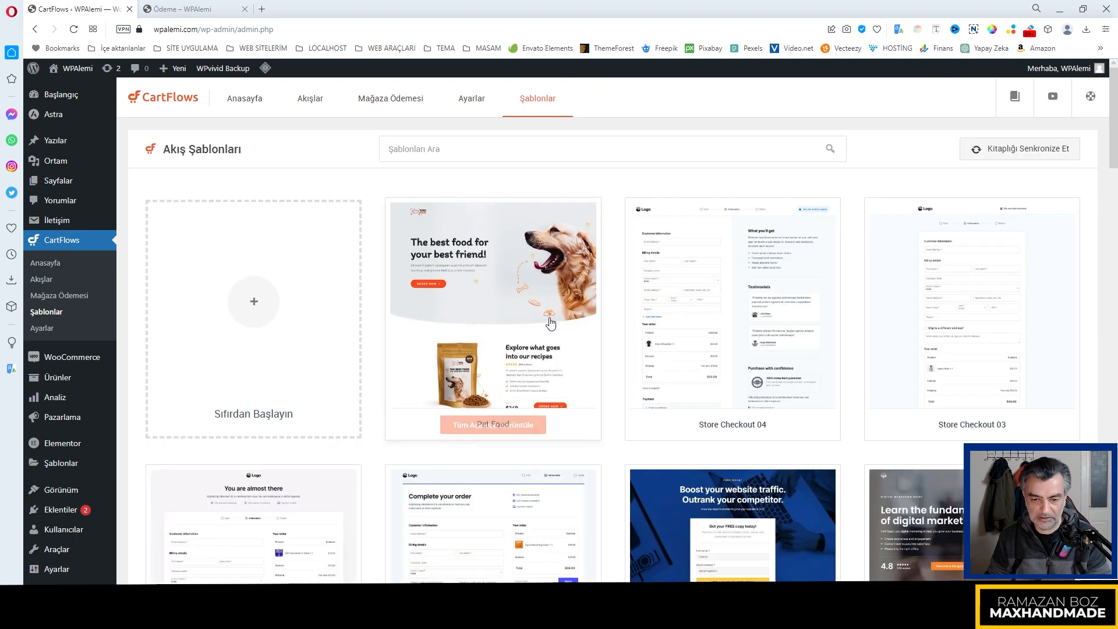
Open all steps of the Store Checkout 03 template and look through its Store Checkout Upsell 03 page
scroll(924, 438, down, 1)
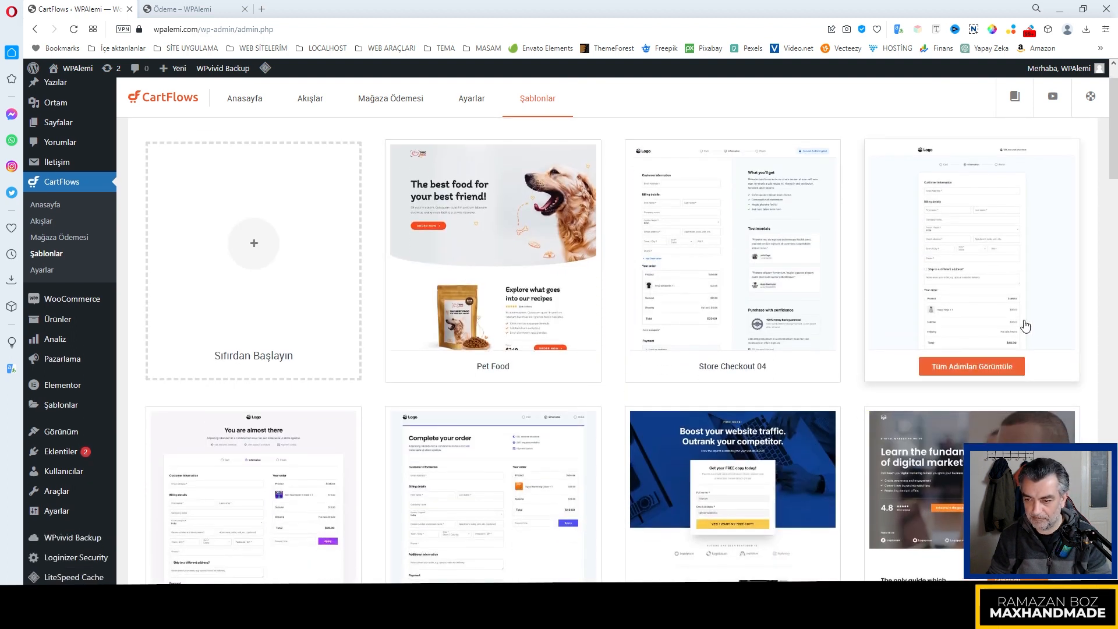
click(983, 367)
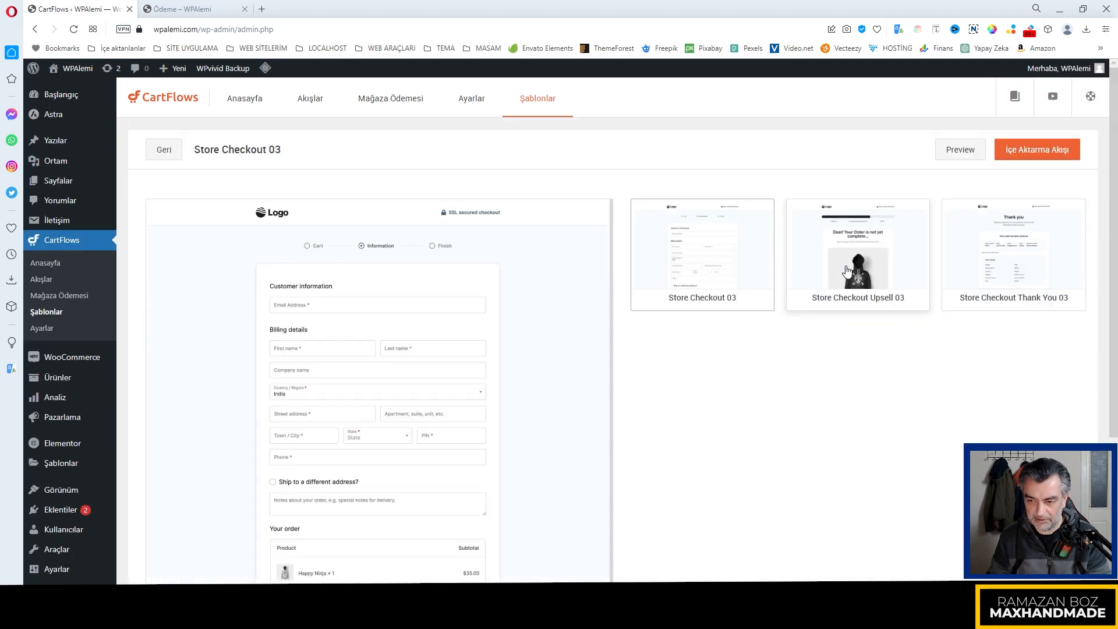
click(828, 275)
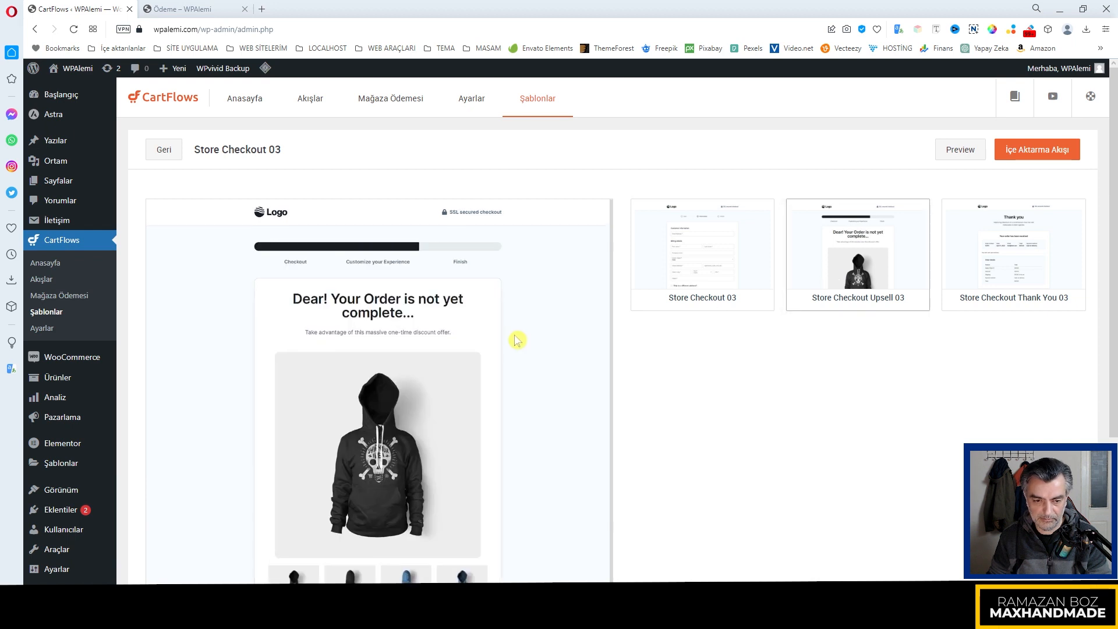
scroll(517, 340, down, 3)
scroll(461, 467, down, 3)
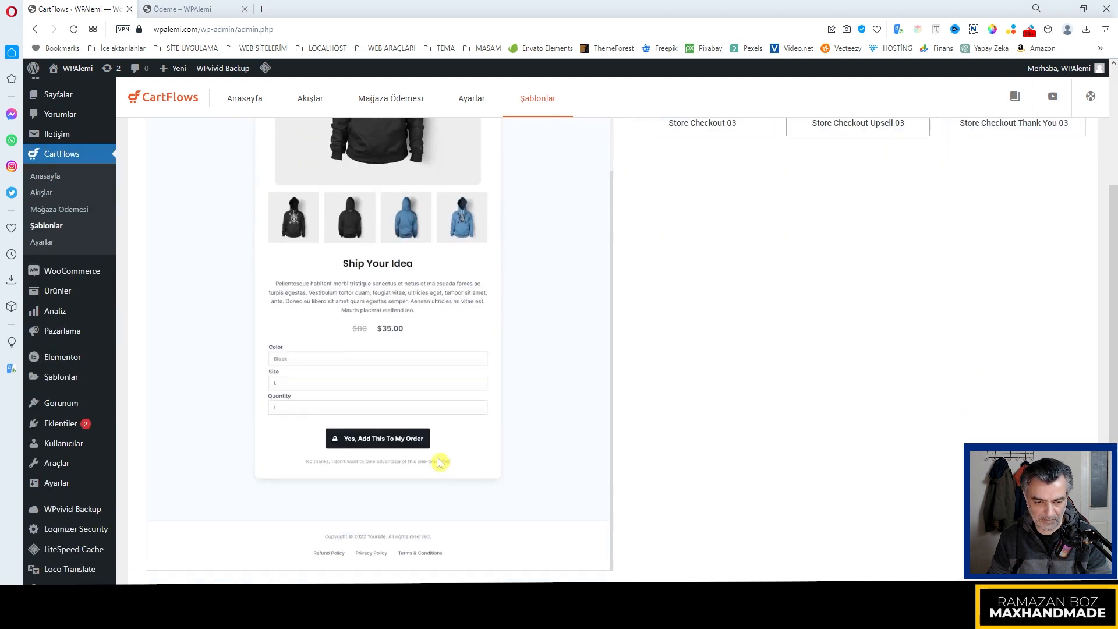
scroll(440, 463, up, 3)
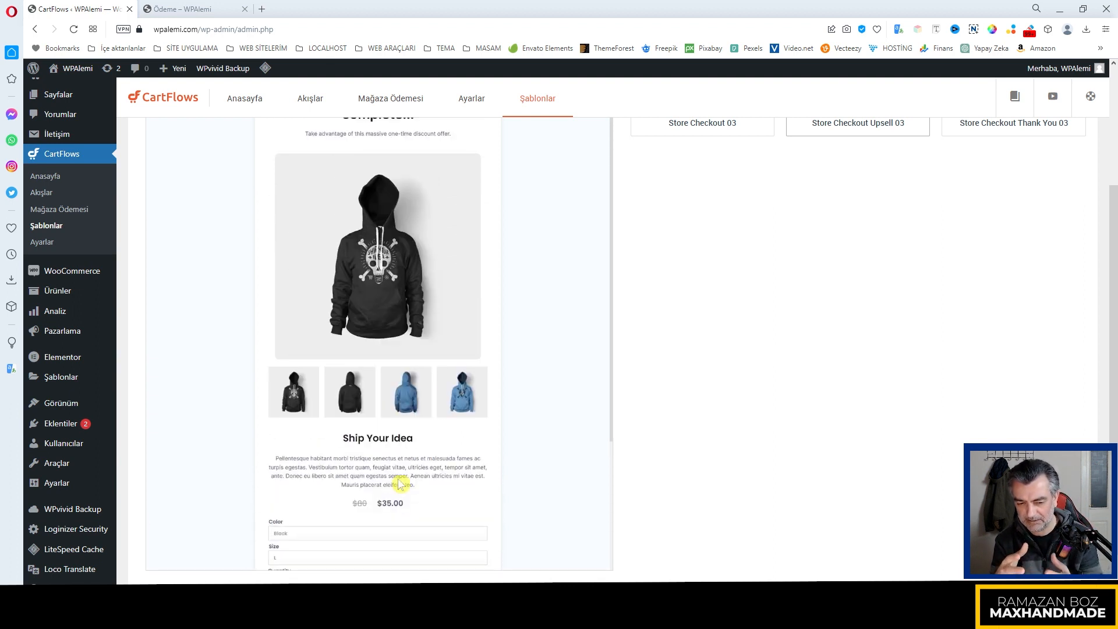
scroll(401, 484, up, 1)
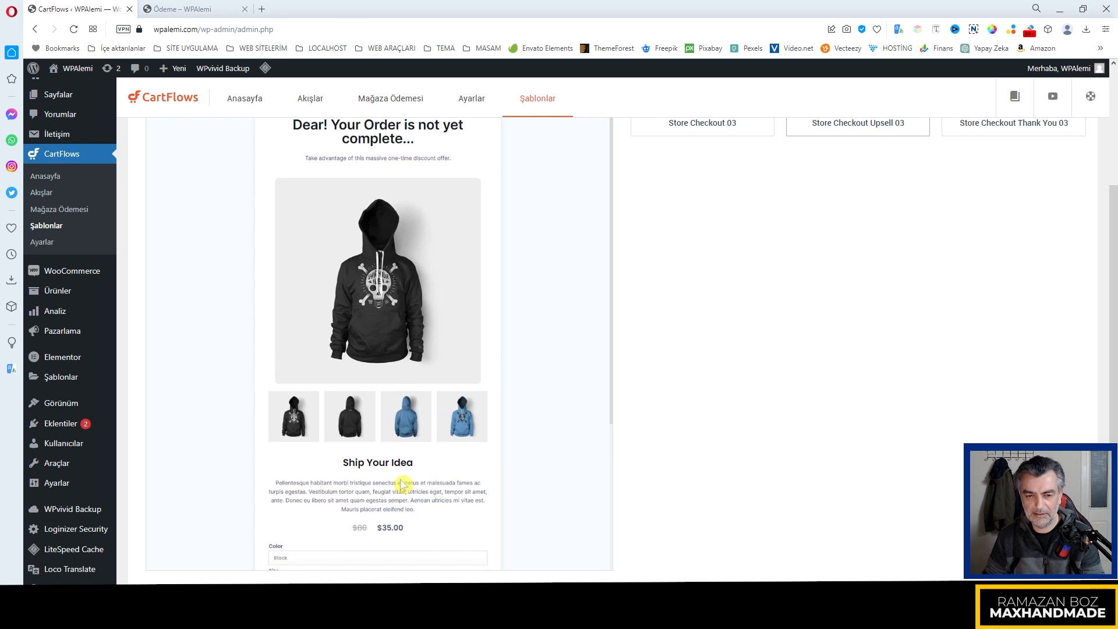
scroll(425, 477, up, 3)
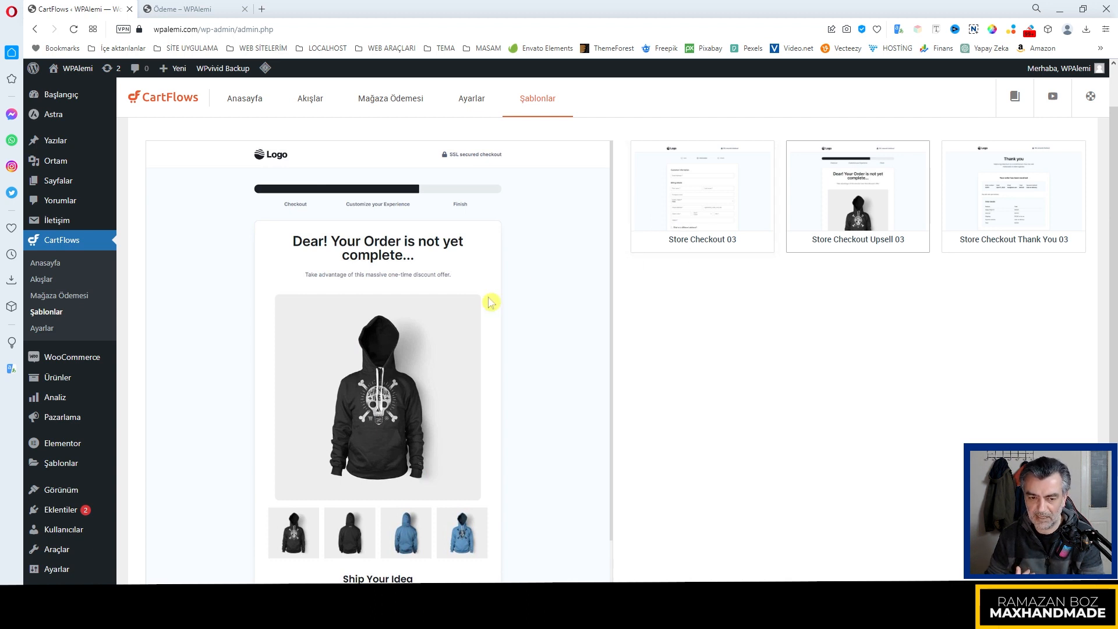
Examine the upsell page's discount offer, product images, color, size and quantity fields, and the accept and decline options
scroll(545, 285, down, 2)
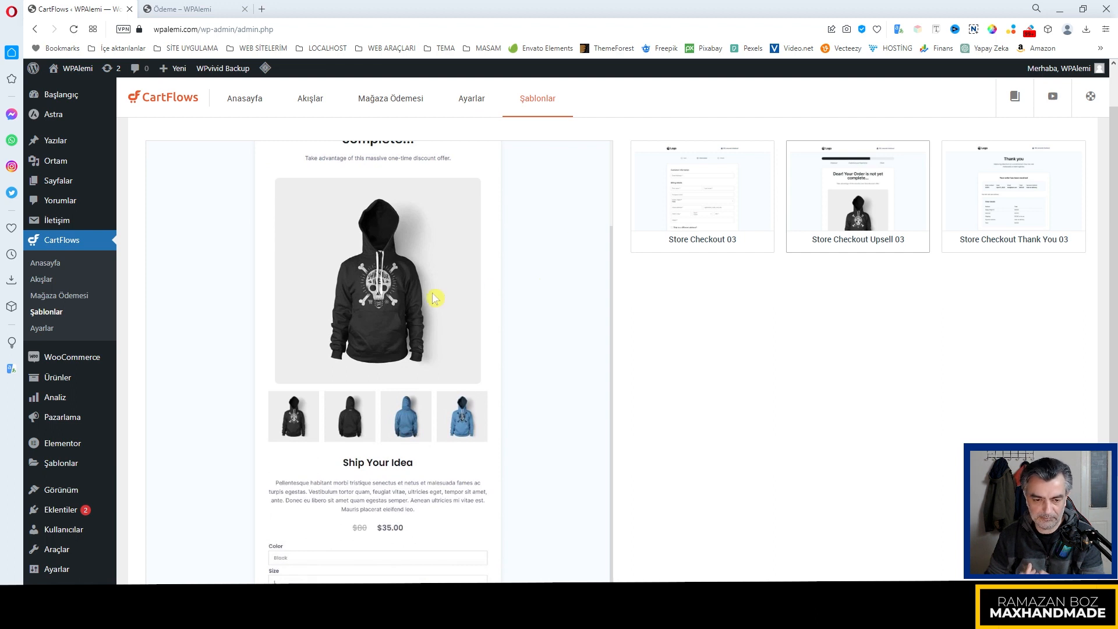
scroll(434, 298, down, 2)
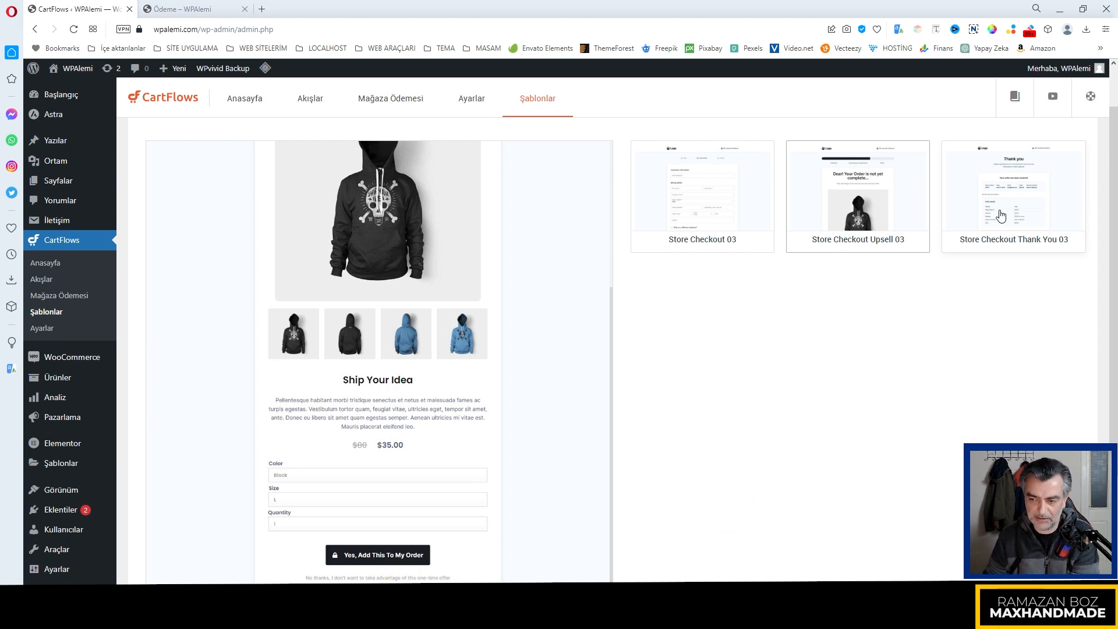
scroll(404, 324, up, 3)
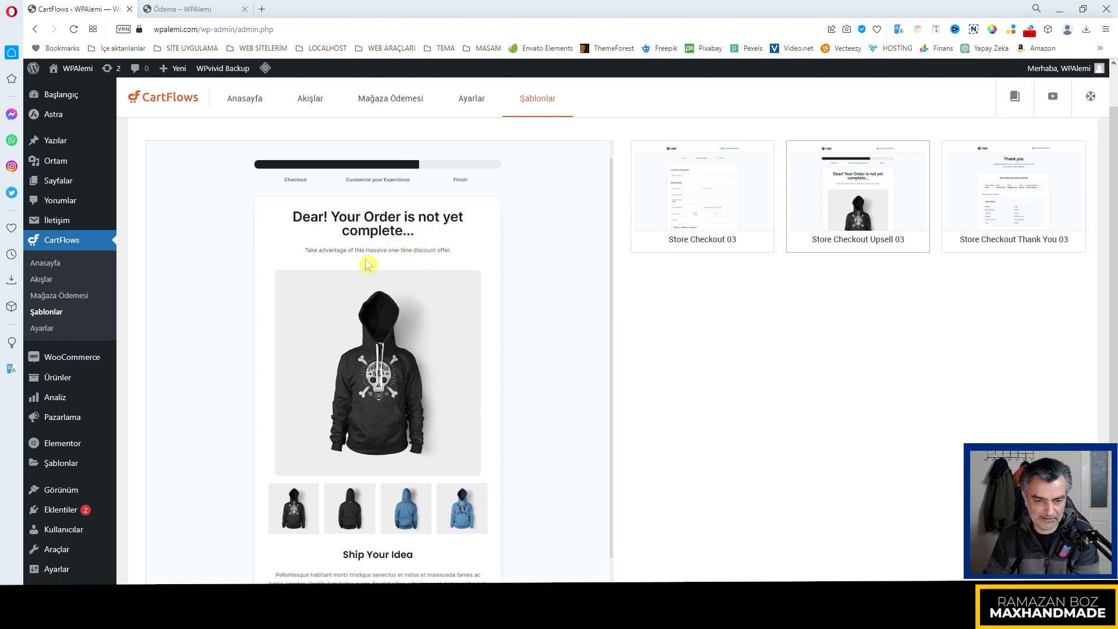
scroll(373, 263, down, 3)
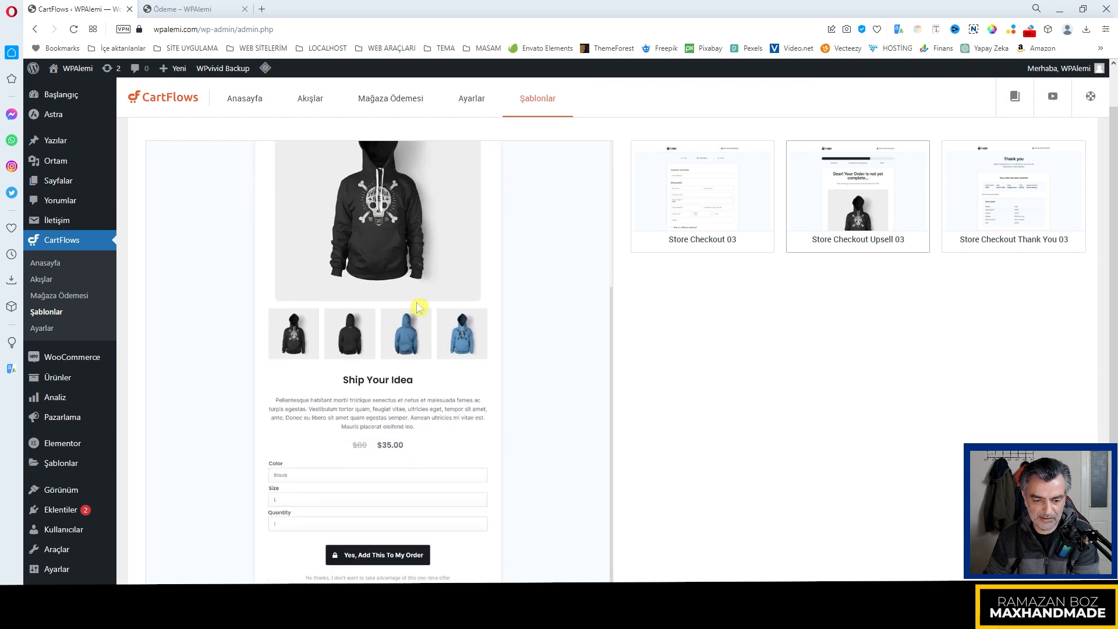
scroll(418, 308, up, 3)
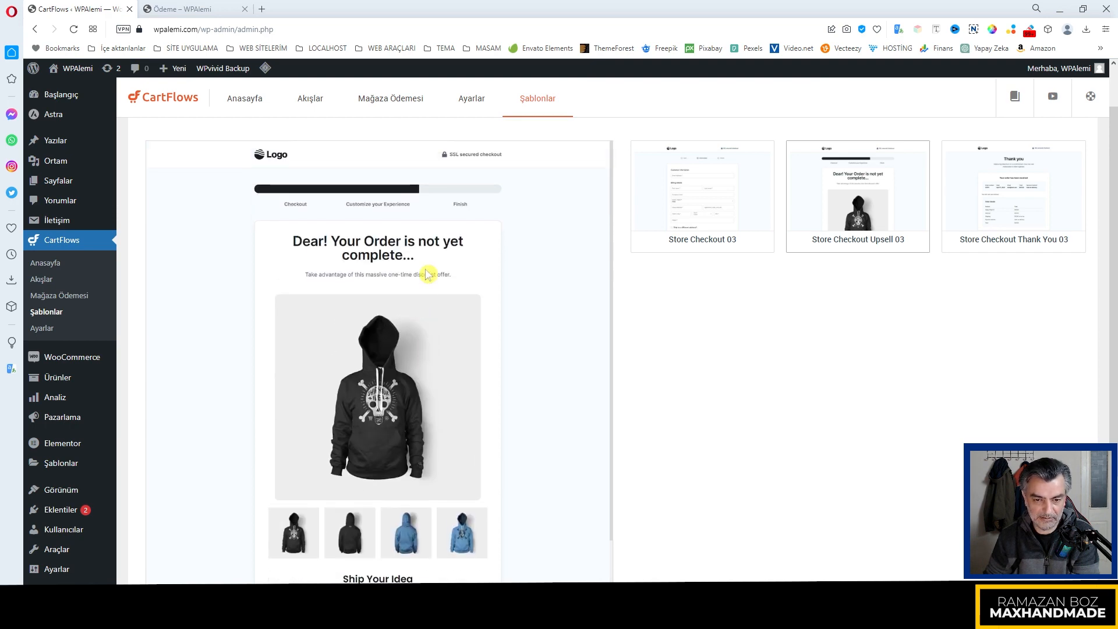
scroll(428, 275, down, 3)
scroll(465, 449, down, 2)
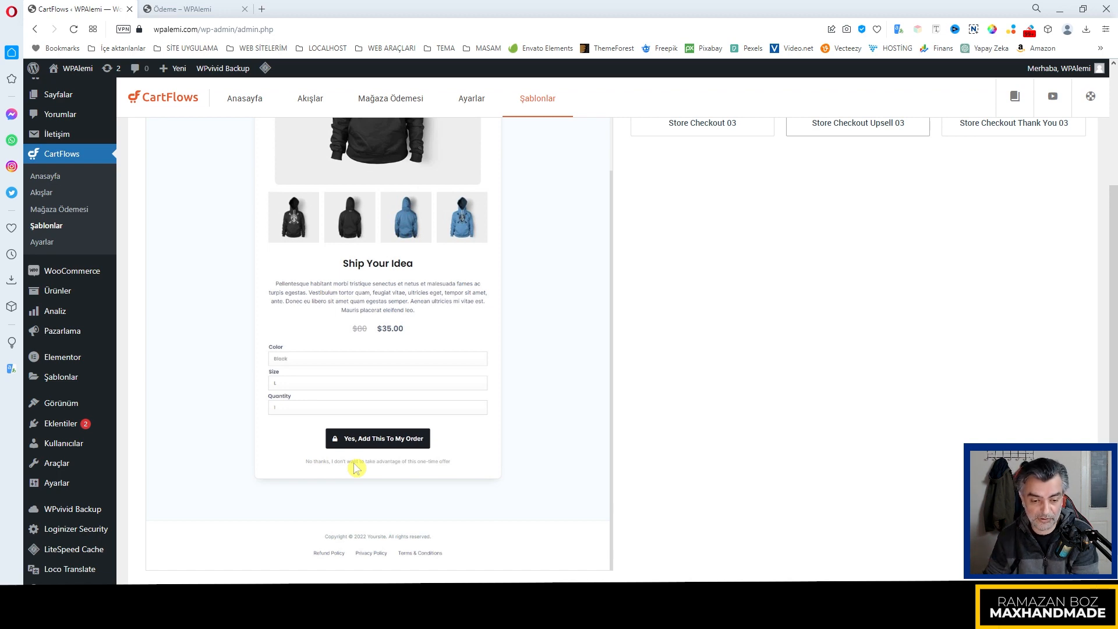
scroll(462, 317, up, 3)
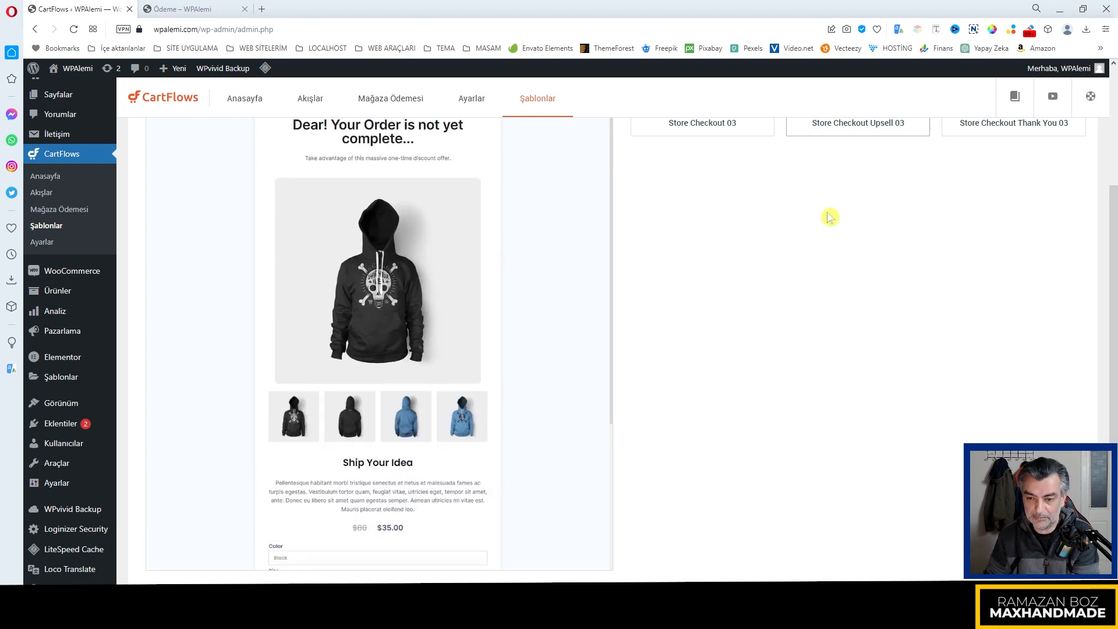
Examine the Store Checkout 03 checkout page from customer information through payment to the order button
scroll(830, 217, up, 3)
click(678, 236)
scroll(351, 492, down, 4)
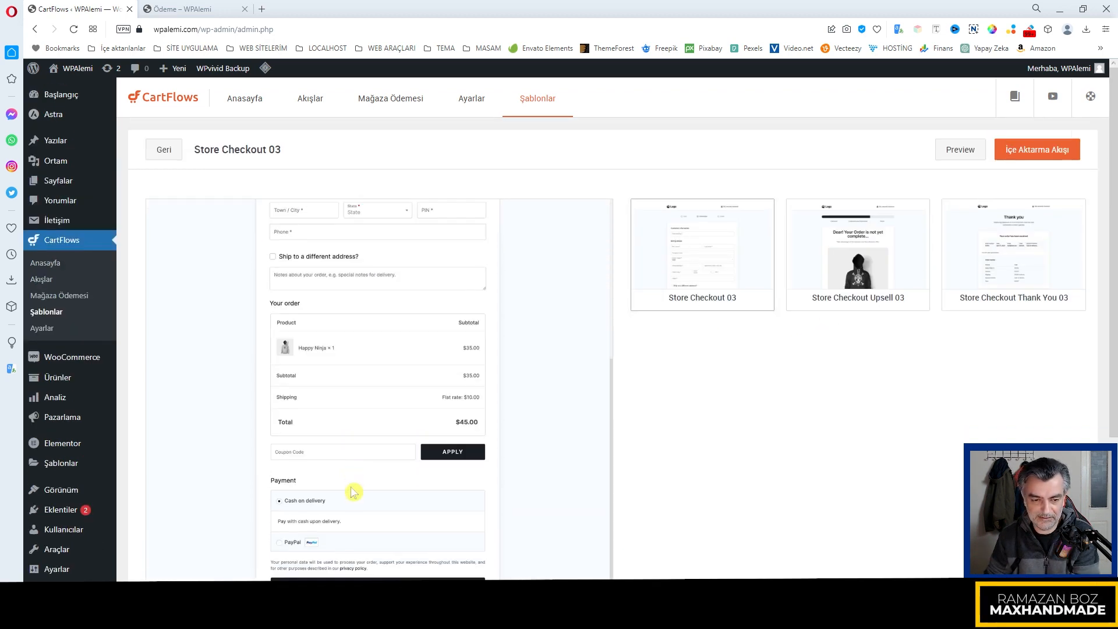
scroll(353, 491, down, 3)
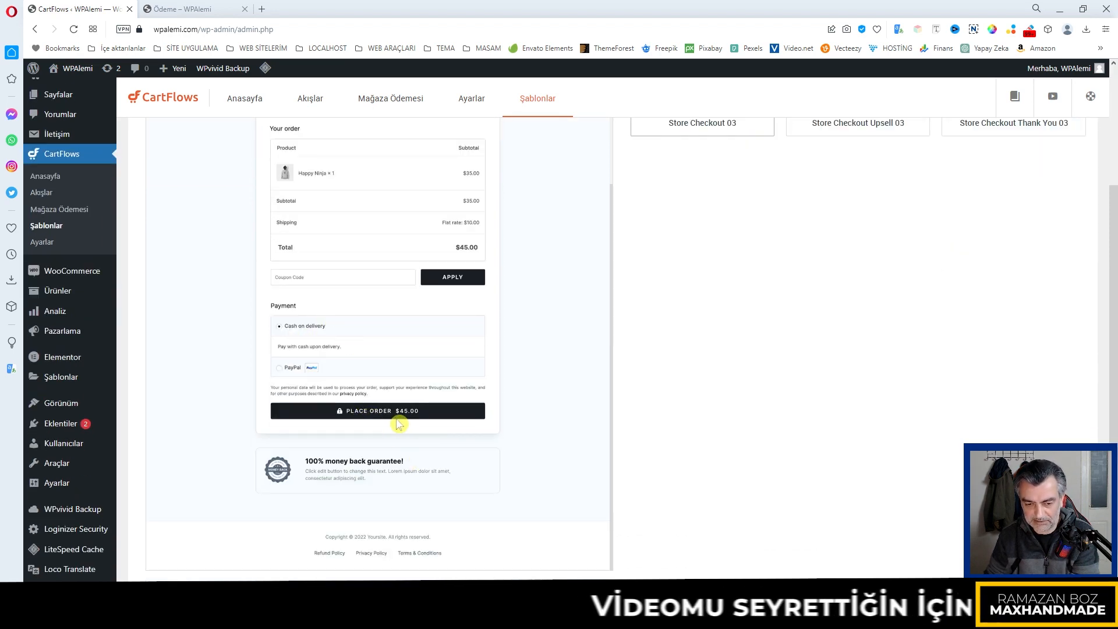
scroll(401, 433, up, 5)
scroll(793, 345, up, 2)
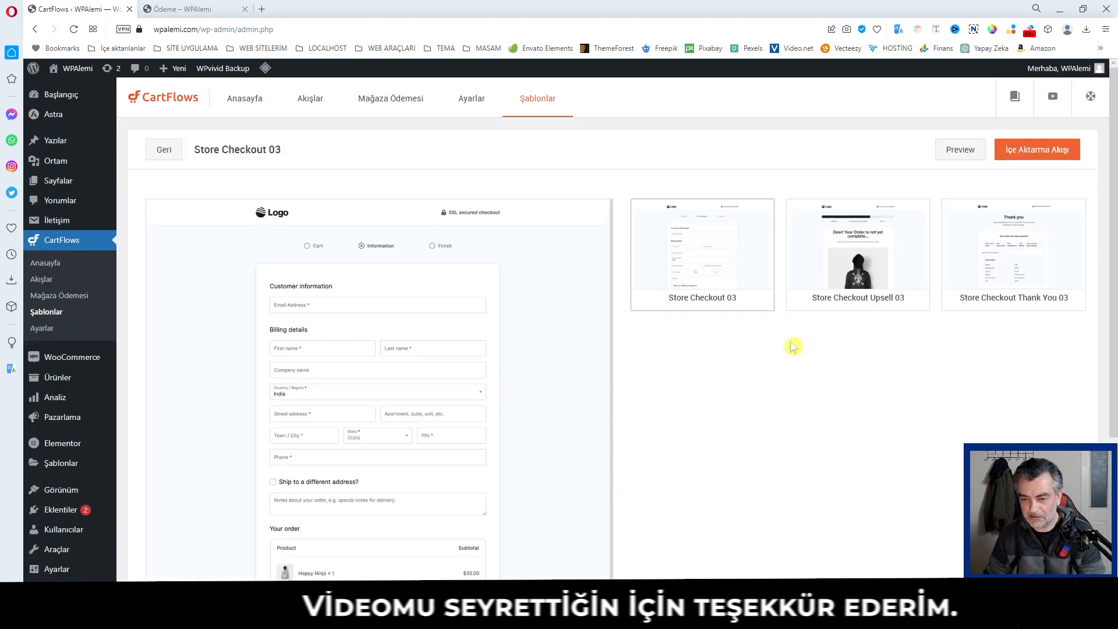
Return to the Store Checkout Upsell 03 page and review its one-time offer from the heading to the decline link
click(857, 256)
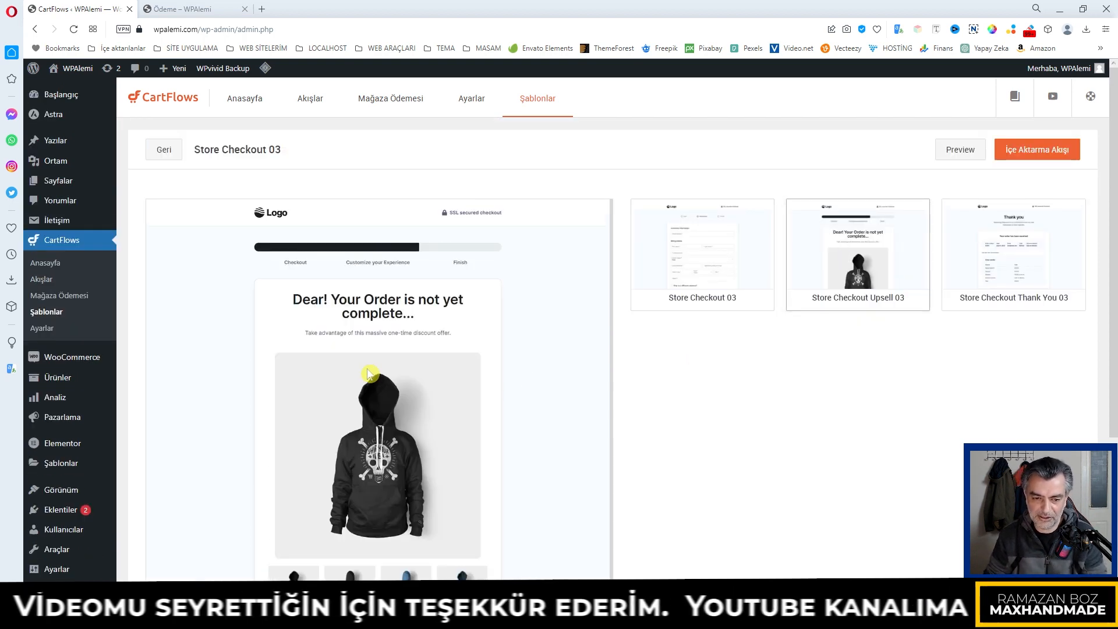
scroll(370, 374, down, 3)
scroll(372, 375, up, 3)
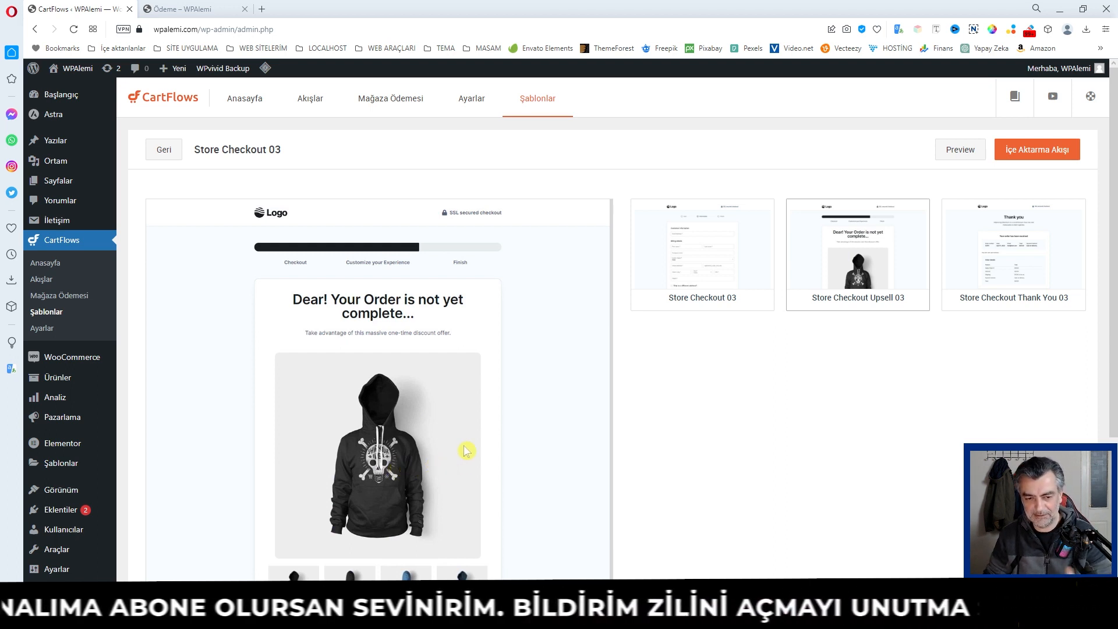
scroll(466, 450, down, 1)
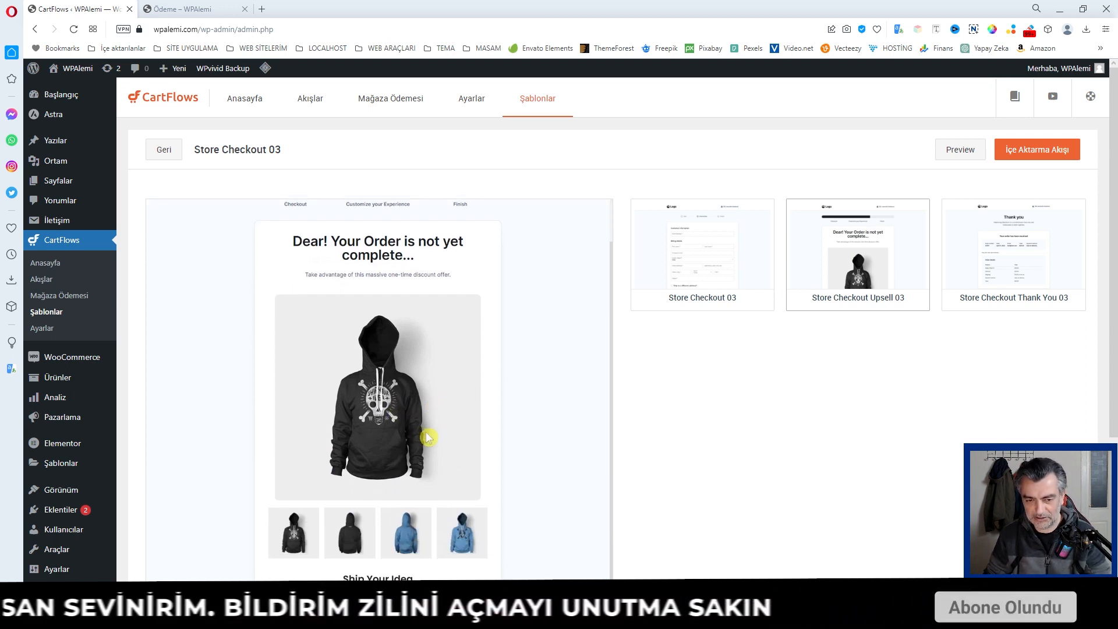
scroll(374, 451, down, 2)
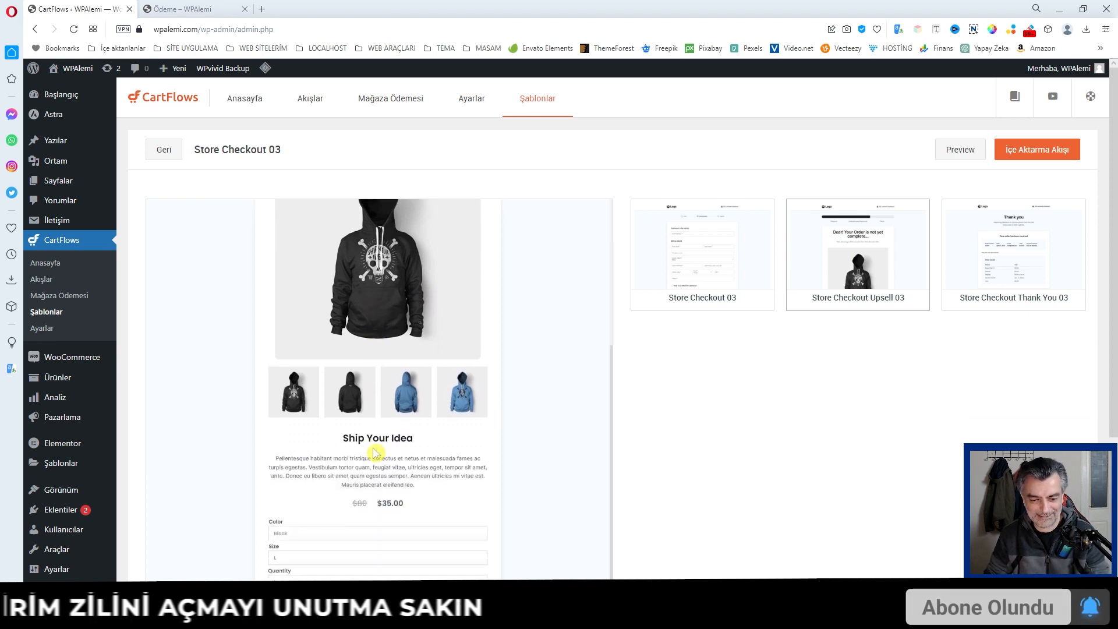
scroll(374, 452, down, 2)
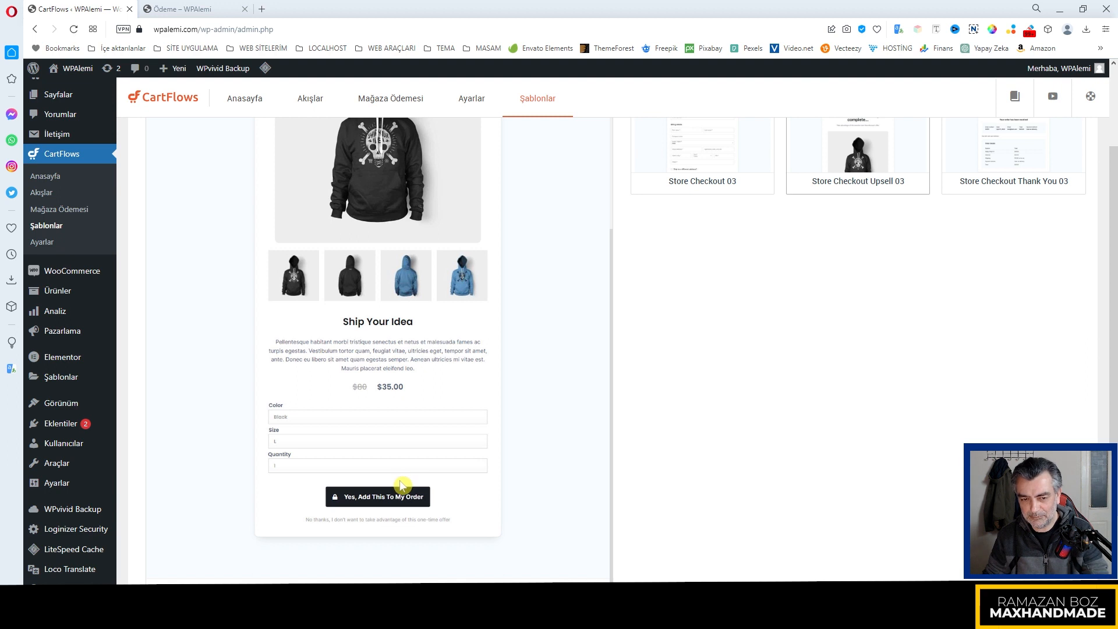
scroll(420, 451, up, 2)
scroll(420, 451, down, 2)
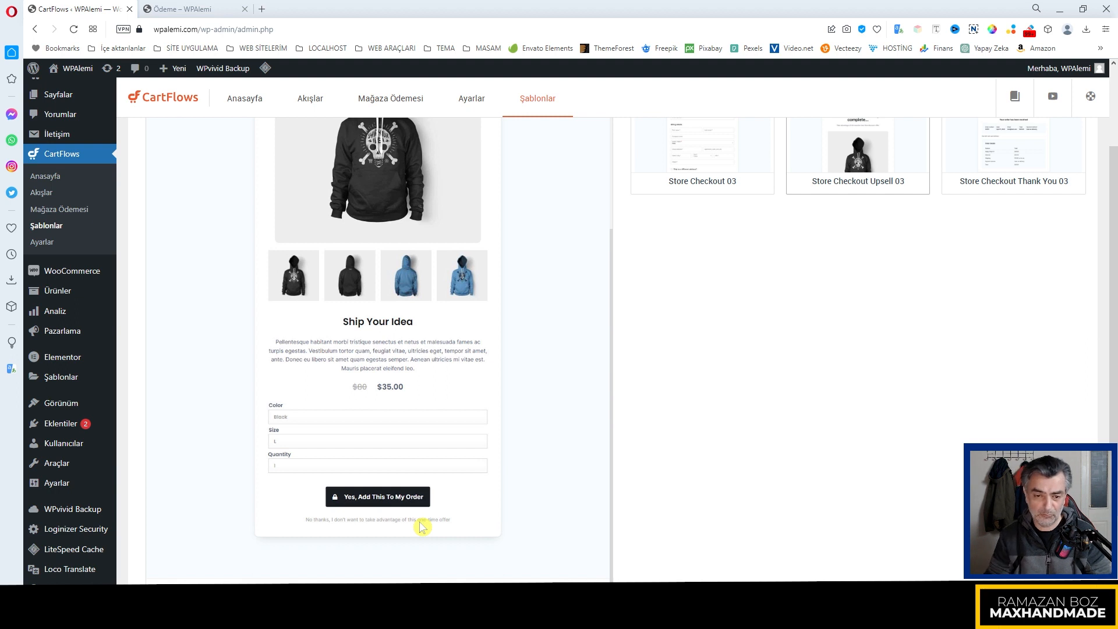
scroll(414, 527, up, 3)
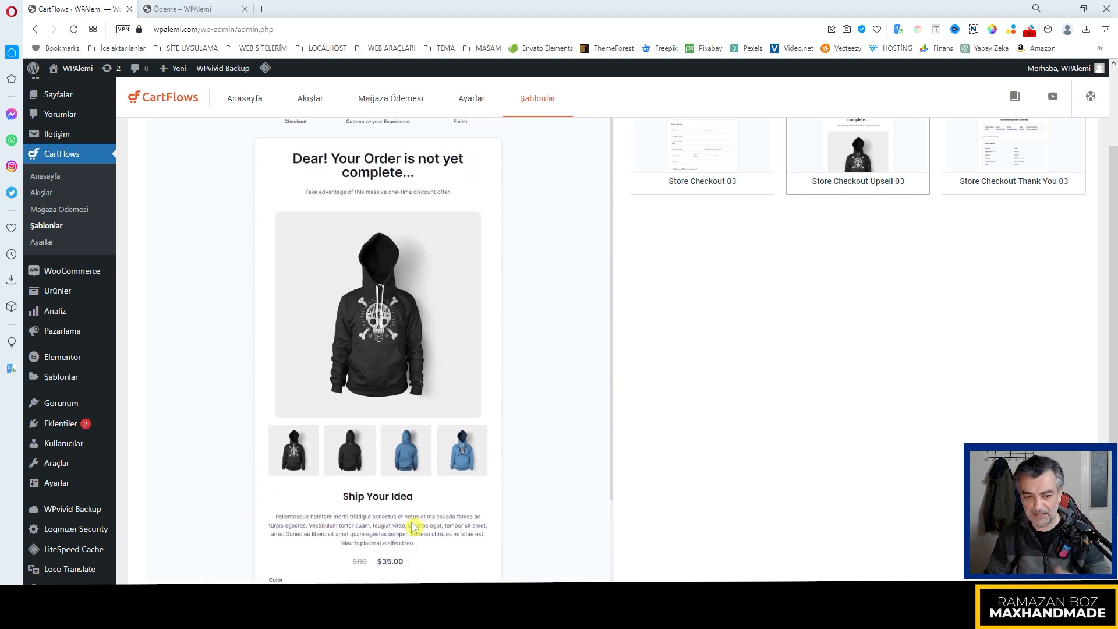
scroll(961, 361, up, 2)
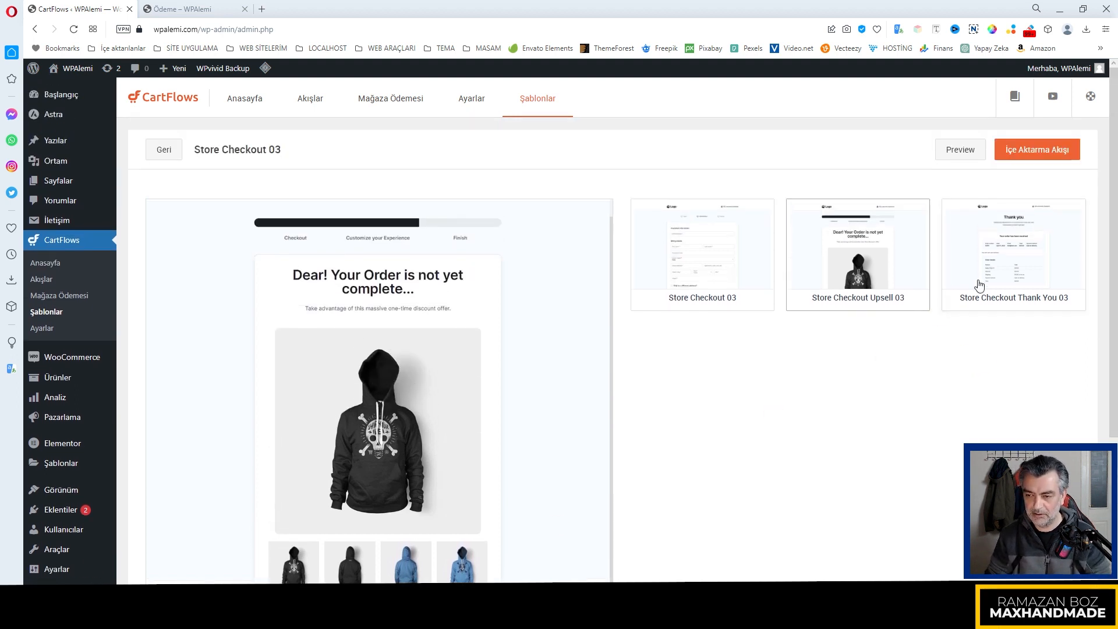
Examine the Store Checkout Thank You 03 page and return to the template library
click(986, 269)
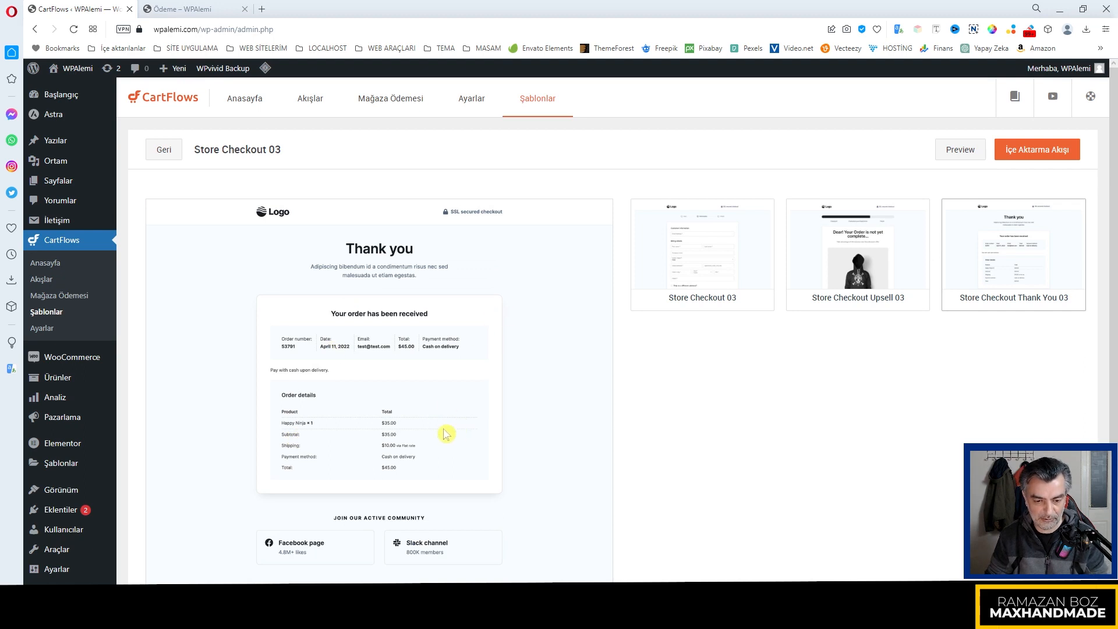
scroll(425, 462, down, 2)
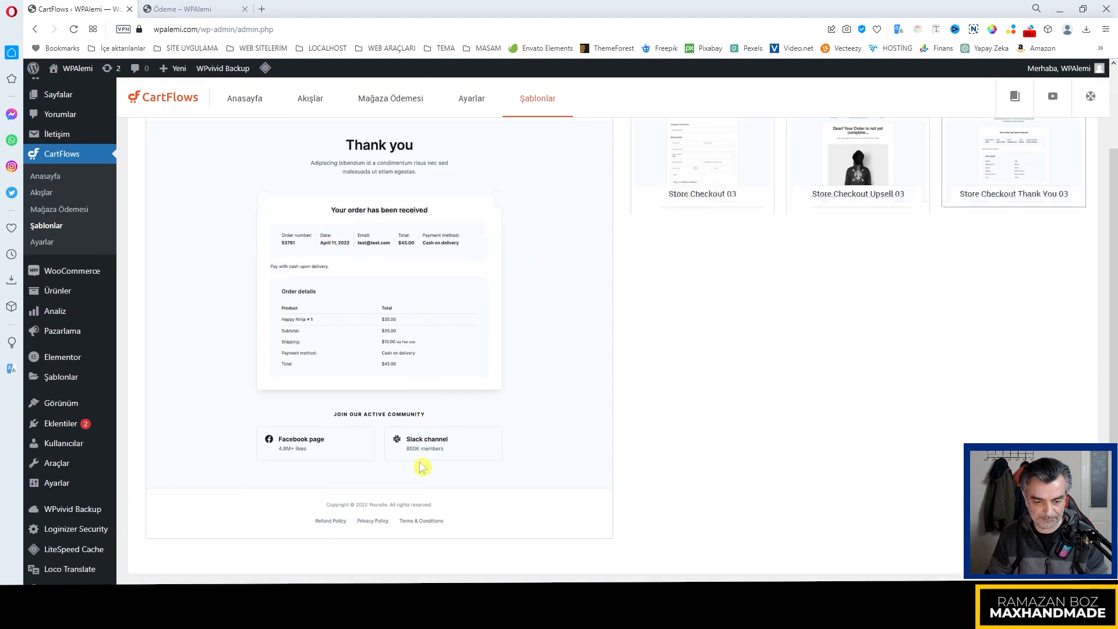
scroll(456, 462, up, 2)
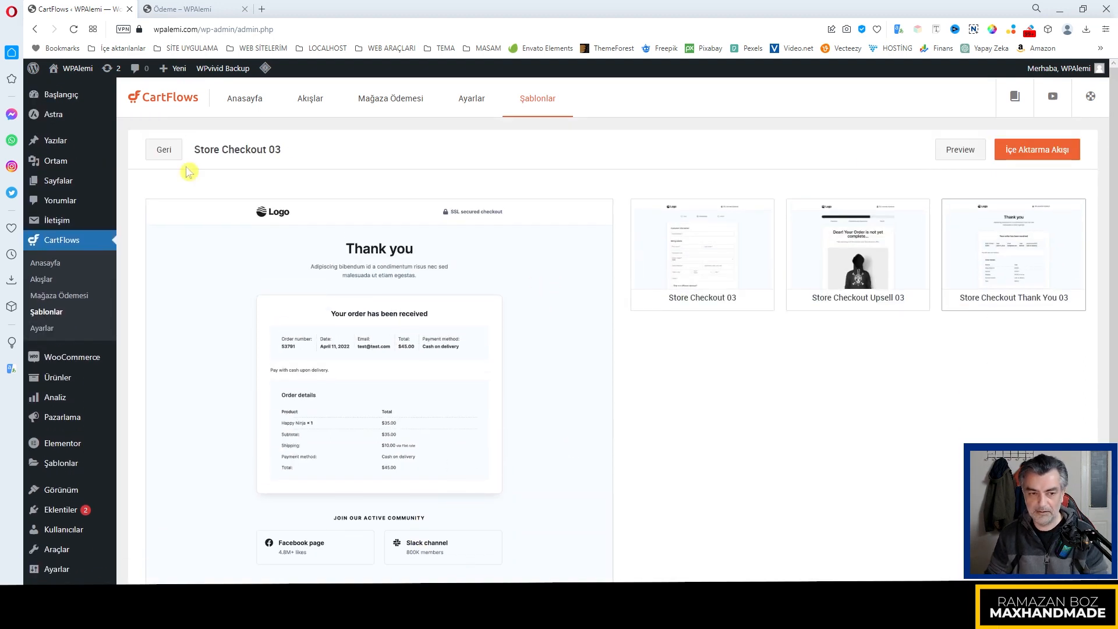
click(163, 153)
Browse the remaining flow templates in the library, from Store Checkout 02 and 01 down to the product, course and business designs
scroll(654, 452, down, 4)
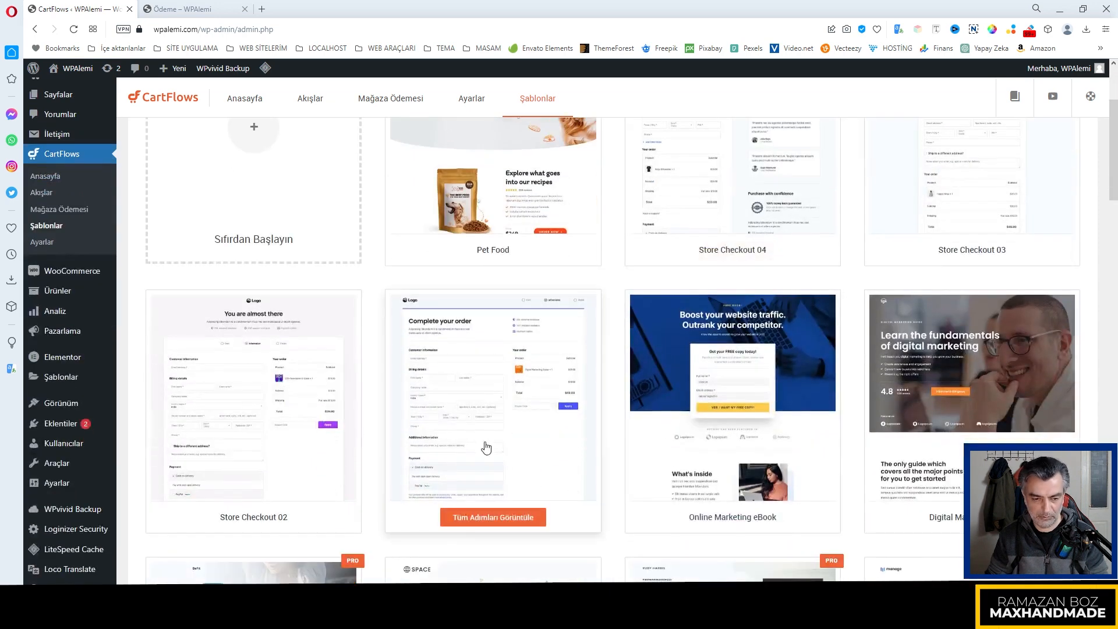
scroll(529, 458, down, 1)
scroll(553, 462, down, 2)
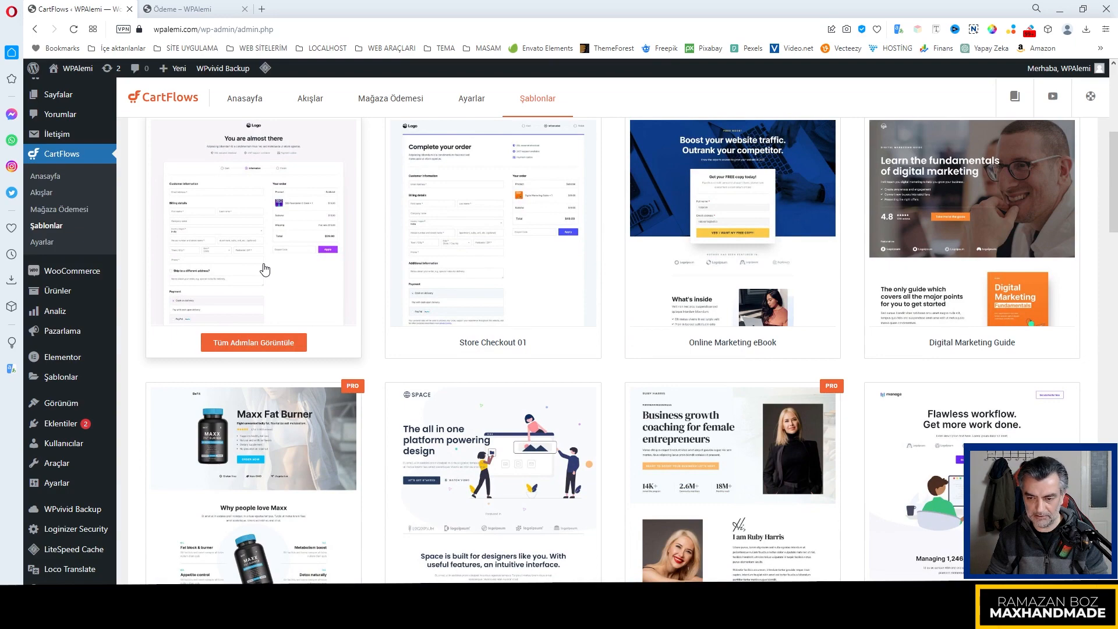
scroll(264, 268, up, 2)
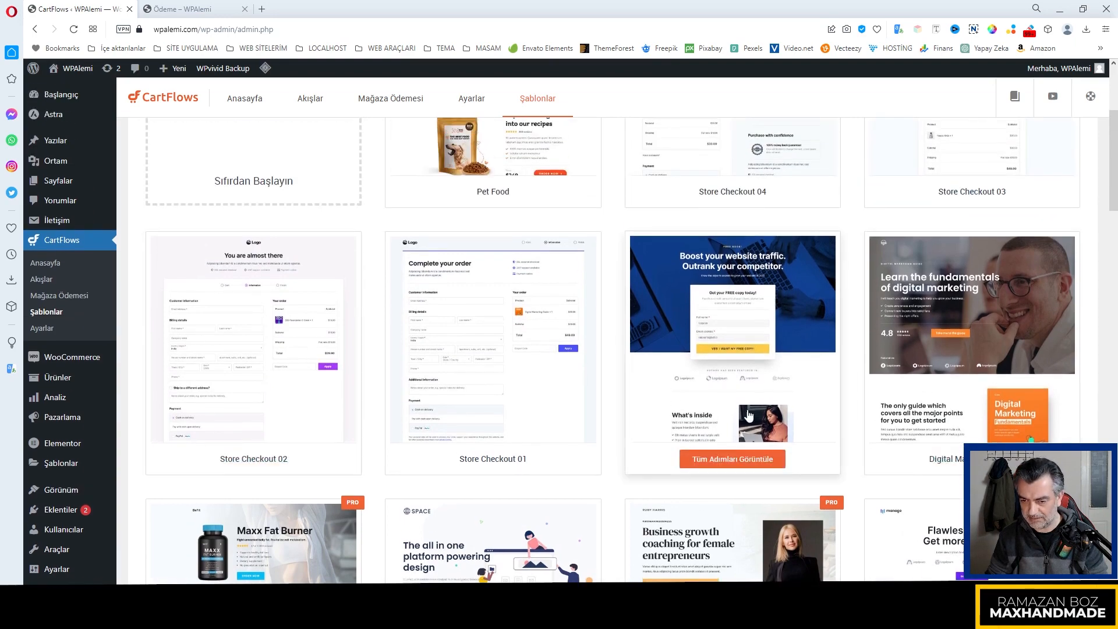
scroll(749, 415, down, 5)
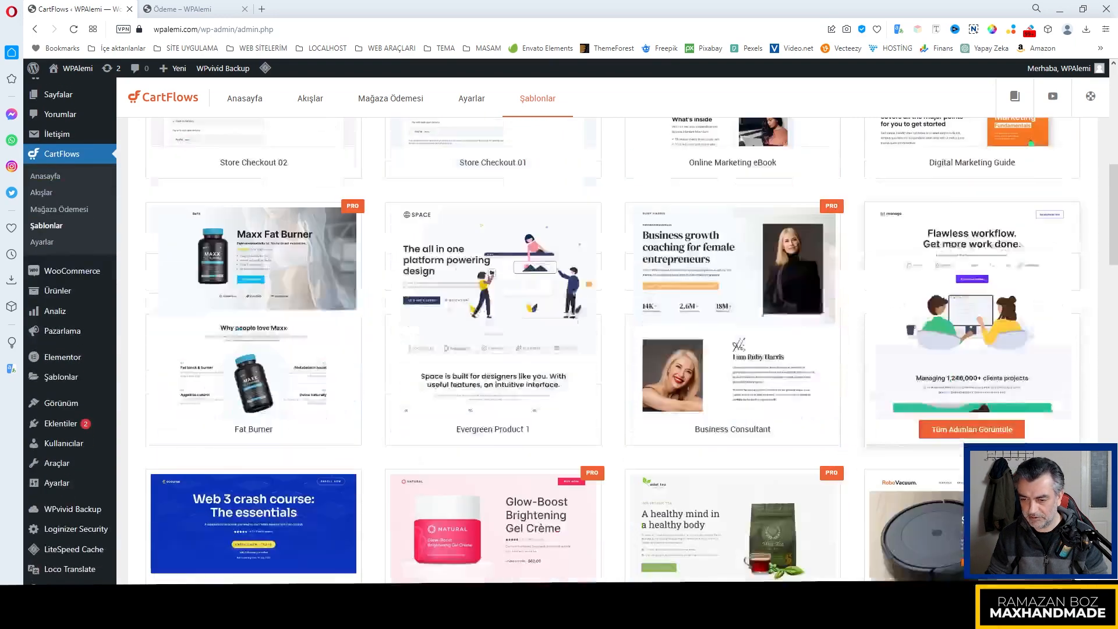
scroll(780, 510, down, 10)
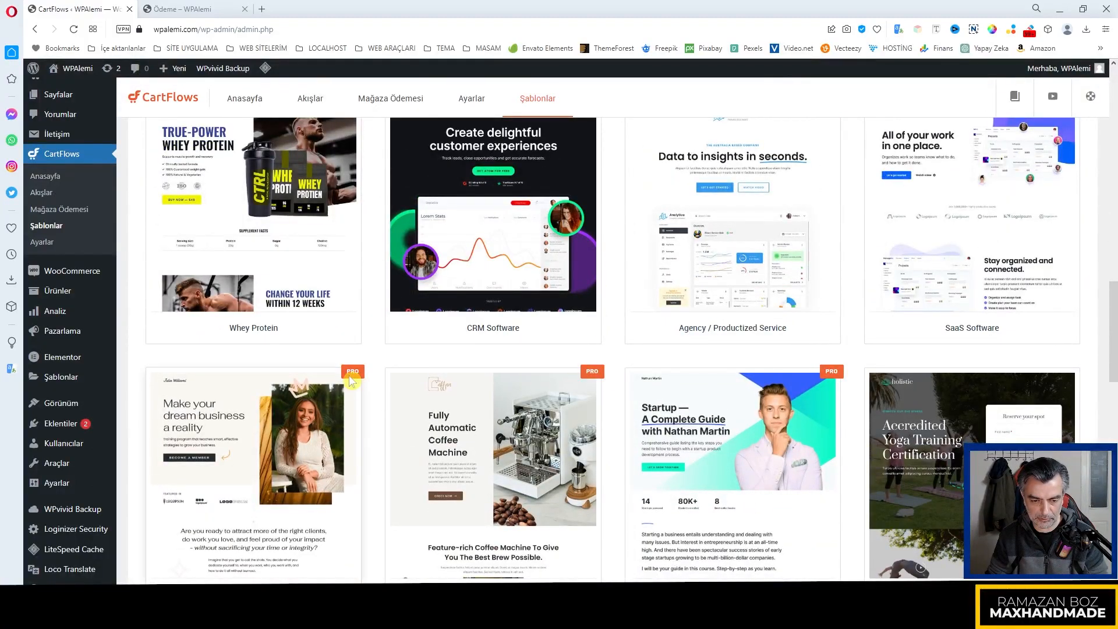
scroll(741, 452, down, 6)
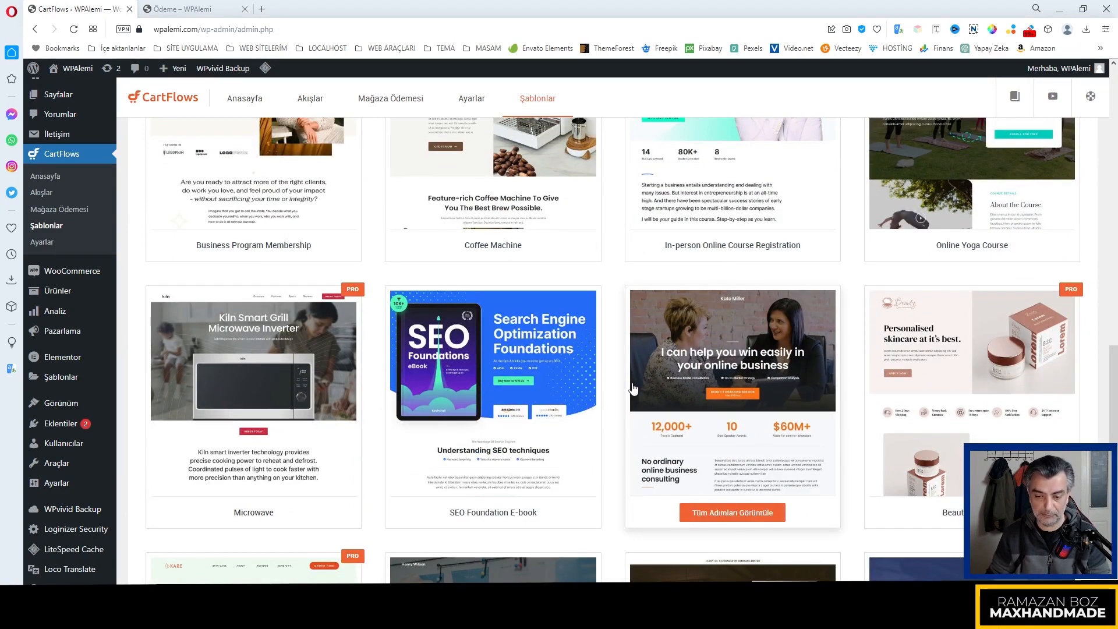
scroll(632, 389, down, 1)
scroll(635, 388, down, 5)
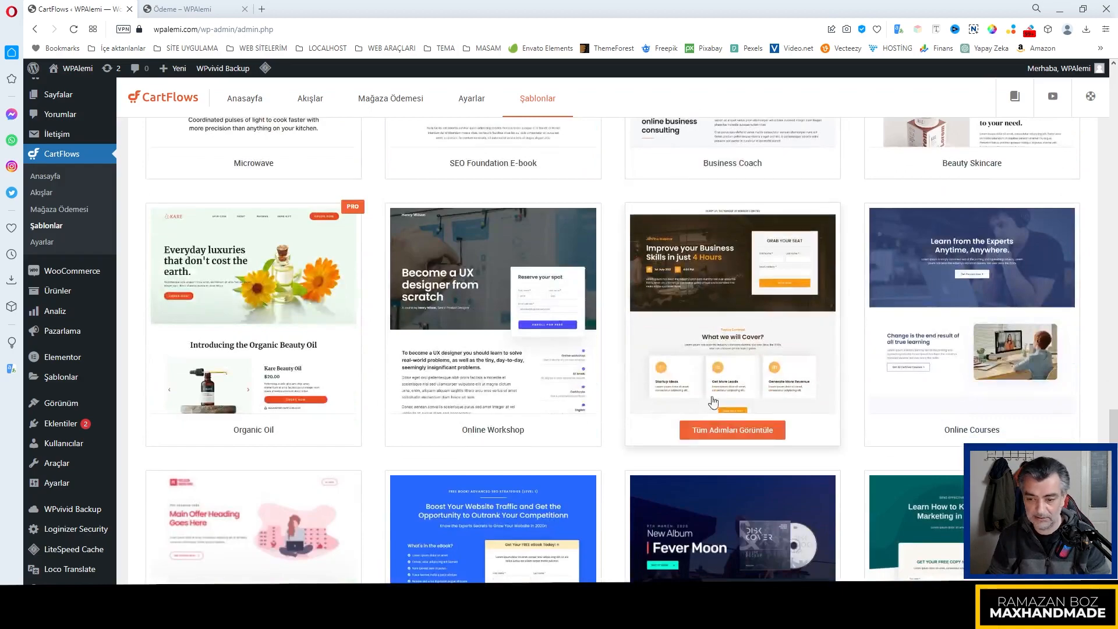
Return to the store checkout designs in the template library and open the Store Checkout 02 template
scroll(641, 403, up, 8)
scroll(716, 400, up, 6)
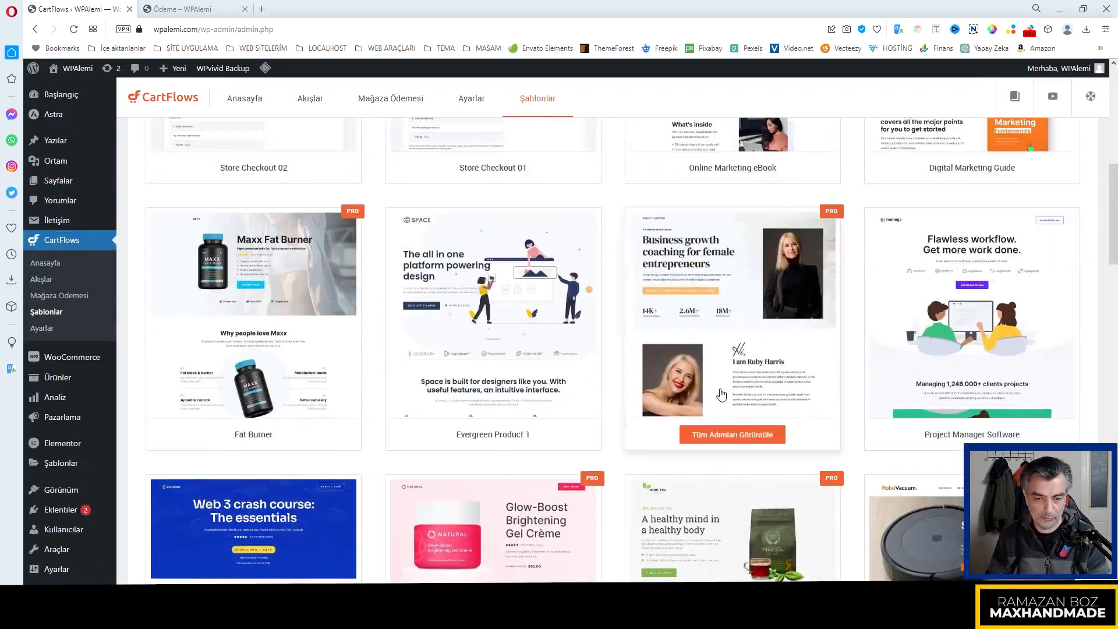
scroll(721, 397, up, 6)
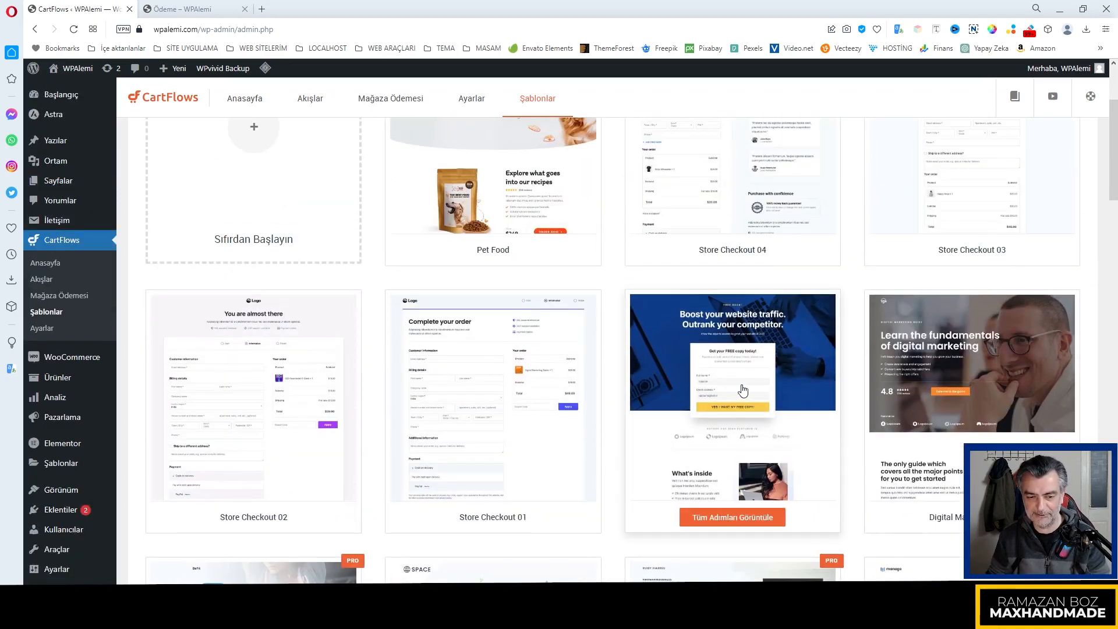
scroll(672, 375, up, 4)
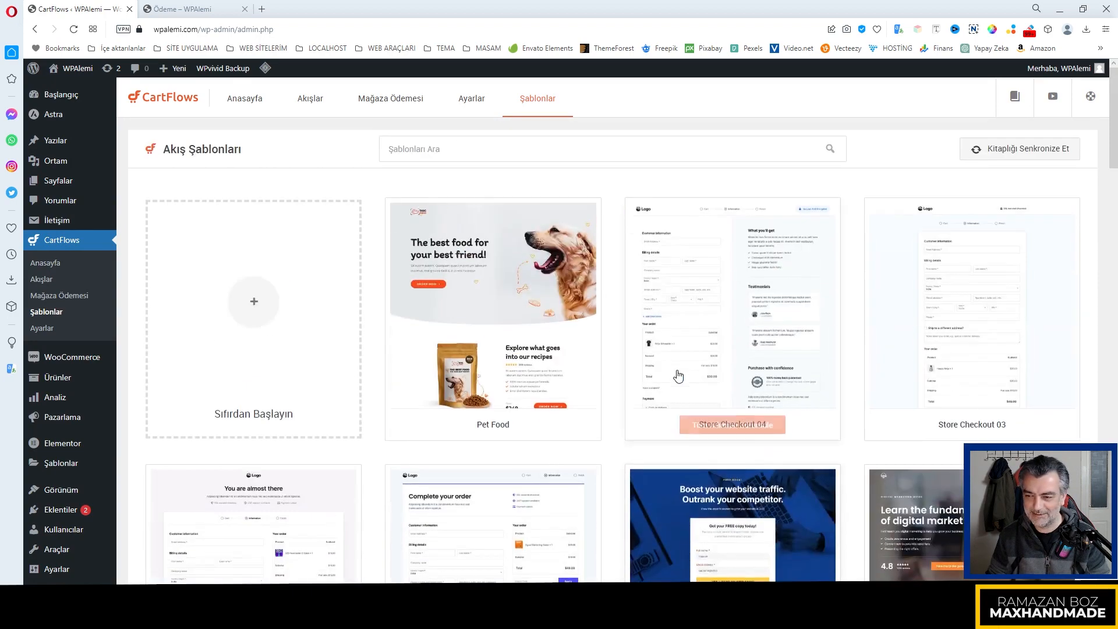
scroll(668, 372, down, 5)
click(239, 386)
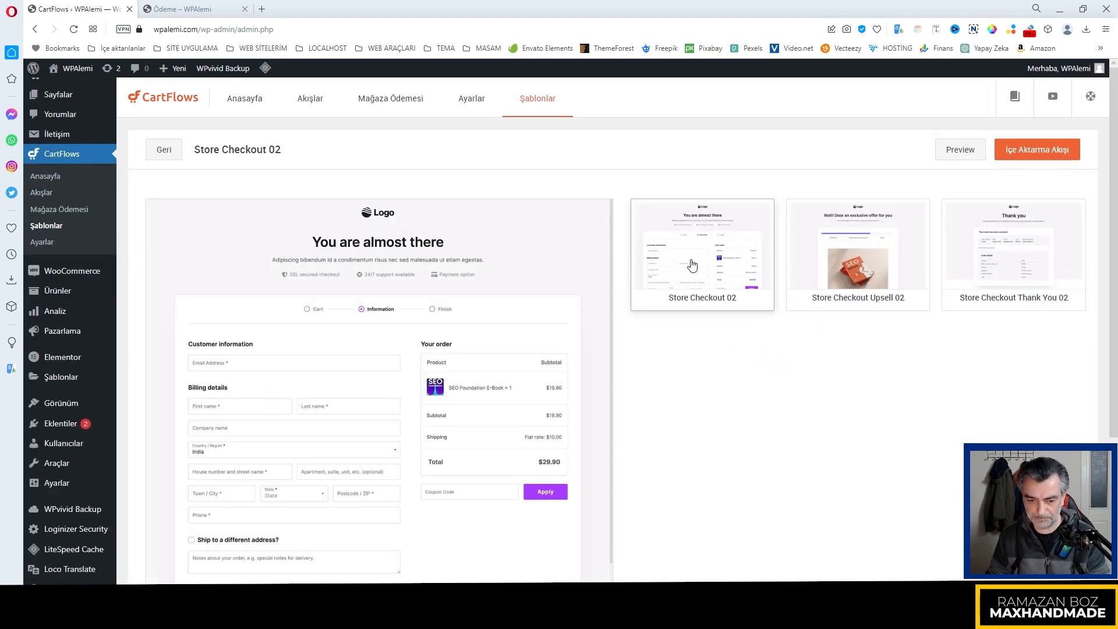
Examine the Store Checkout 02 page from the customer information and payment sections down to the frequently asked questions
scroll(443, 403, down, 5)
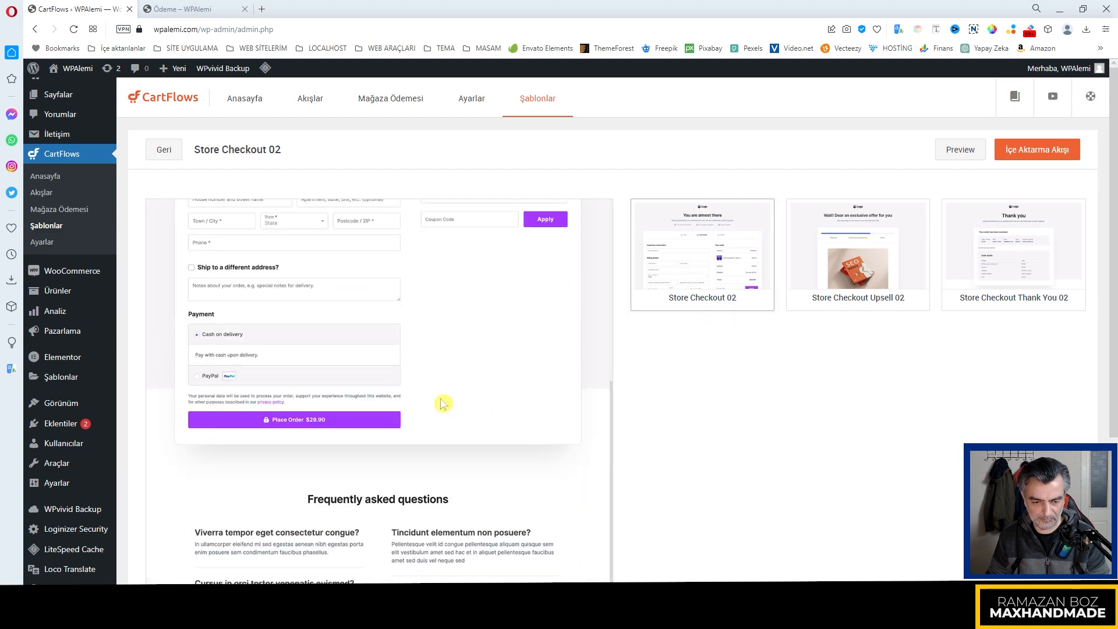
scroll(442, 403, down, 3)
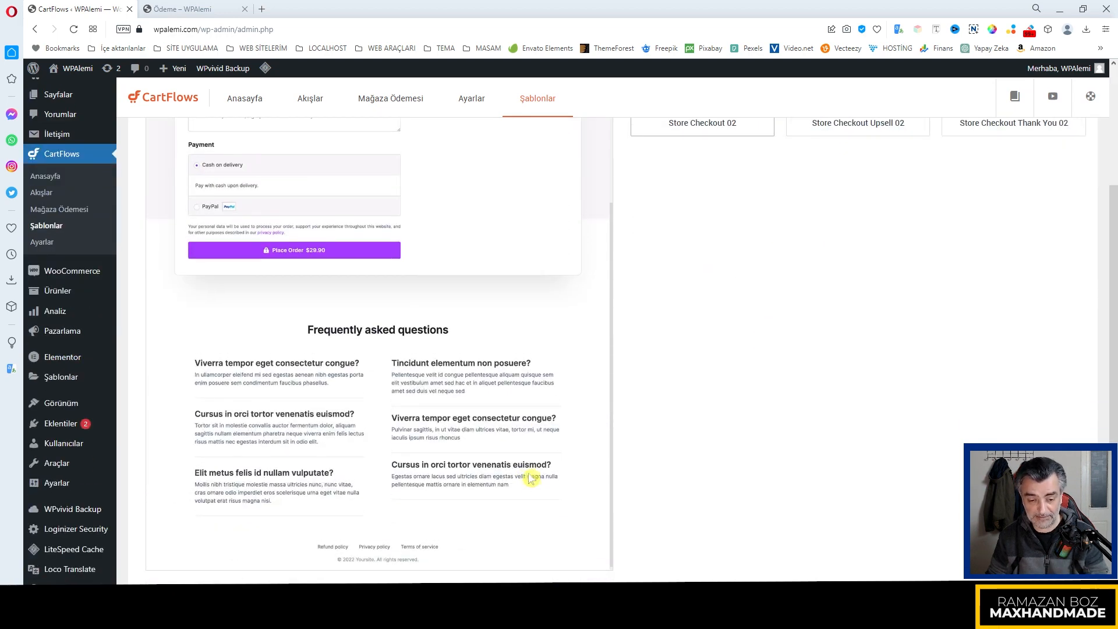
scroll(531, 477, up, 4)
scroll(531, 477, down, 3)
scroll(531, 477, up, 4)
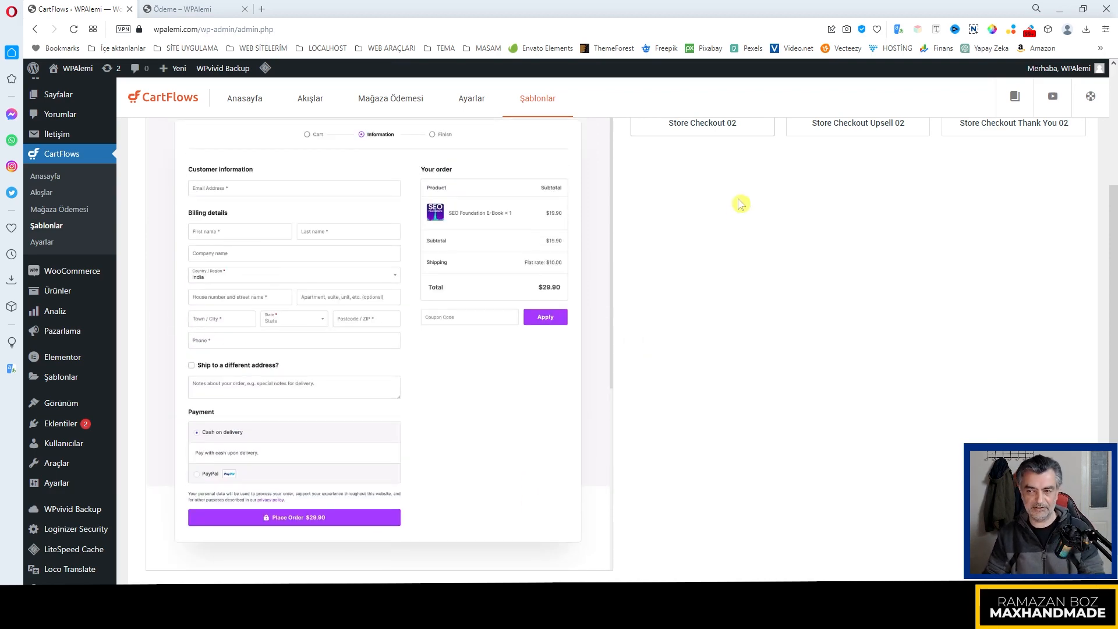
scroll(350, 338, up, 3)
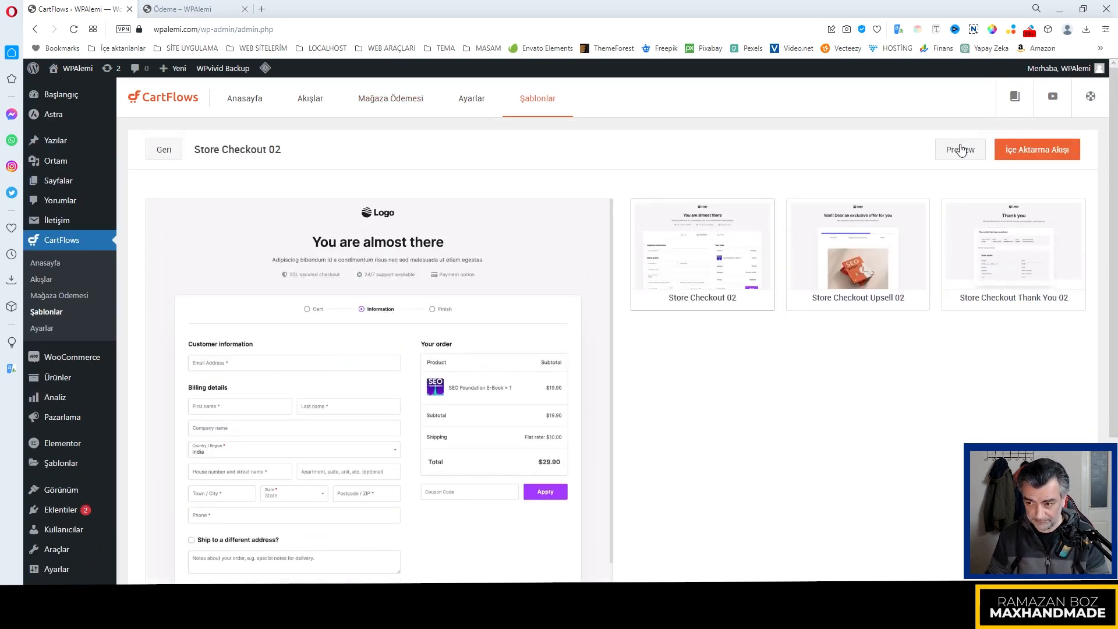
Create the store checkout from a ready-made template by reviewing and importing the Store Checkout 02 flow
click(390, 105)
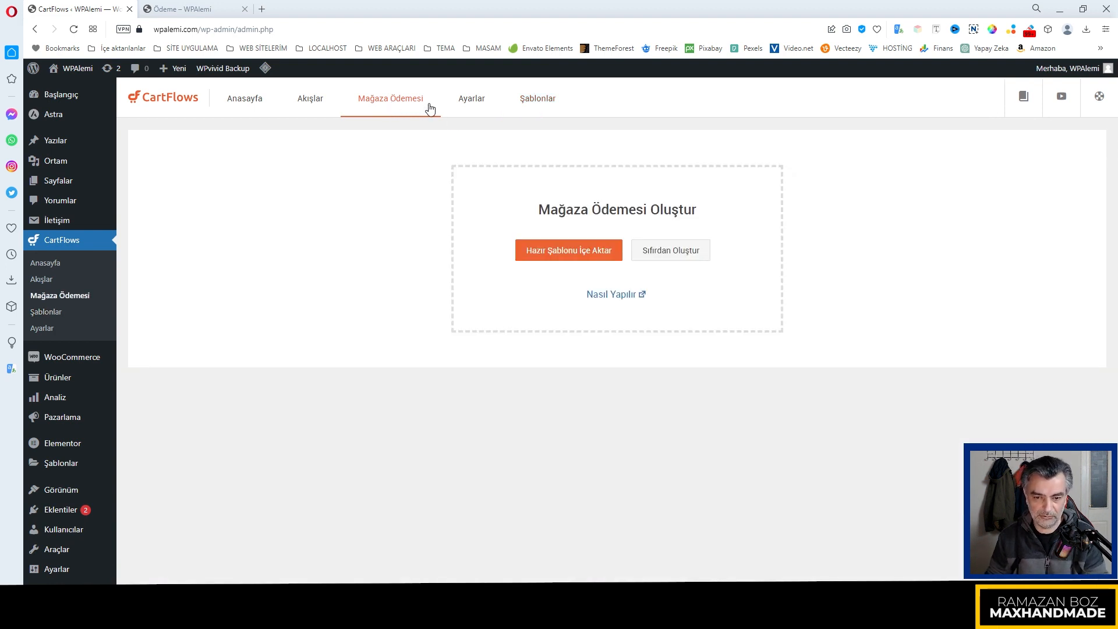
click(562, 252)
scroll(460, 398, down, 5)
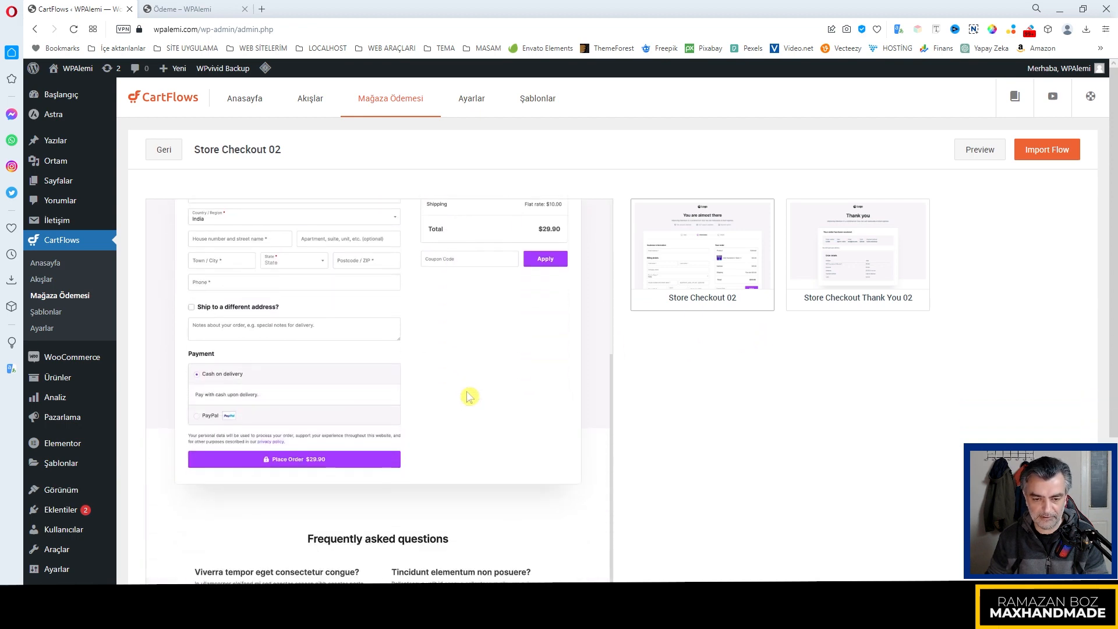
scroll(469, 396, up, 3)
scroll(471, 396, down, 3)
scroll(474, 394, up, 5)
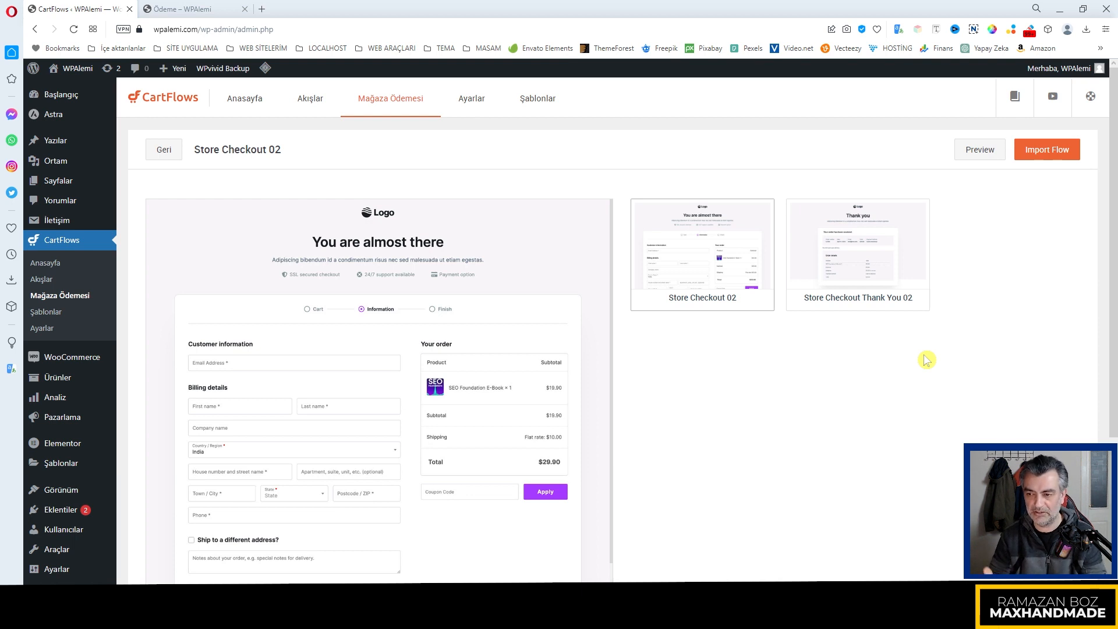
click(1046, 153)
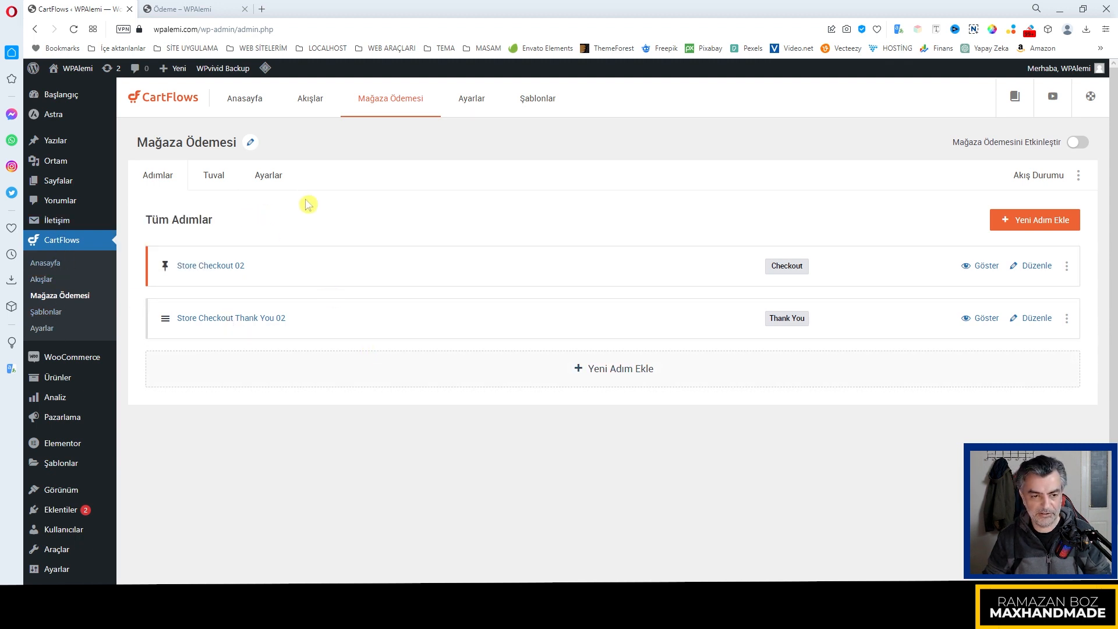
Review the imported store checkout's flow overview canvas and general settings, and return to its list of steps
click(213, 180)
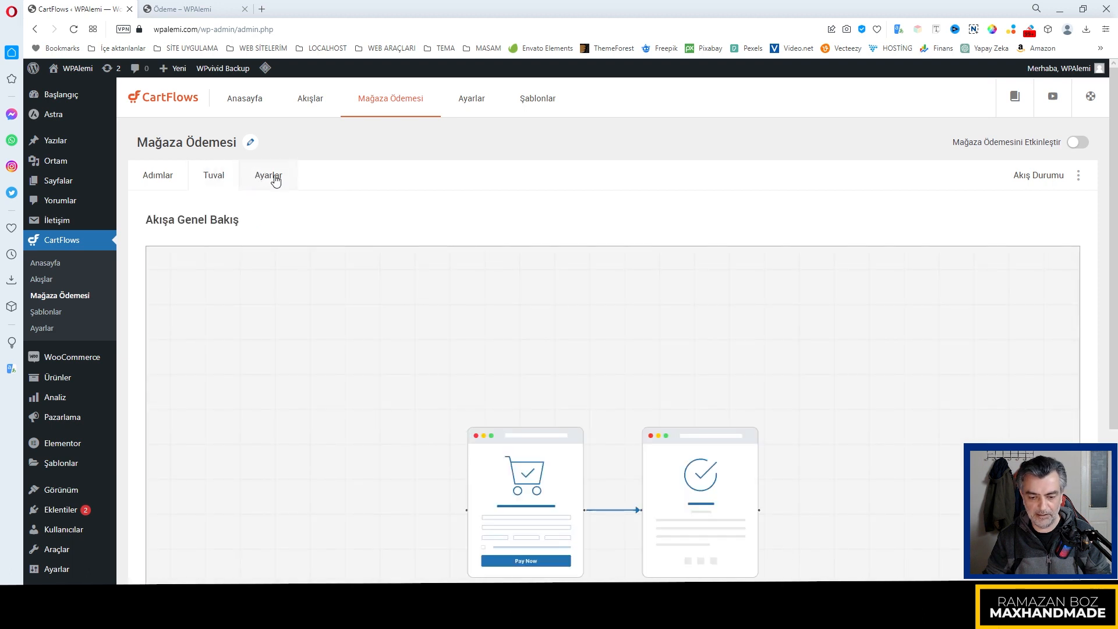
click(275, 181)
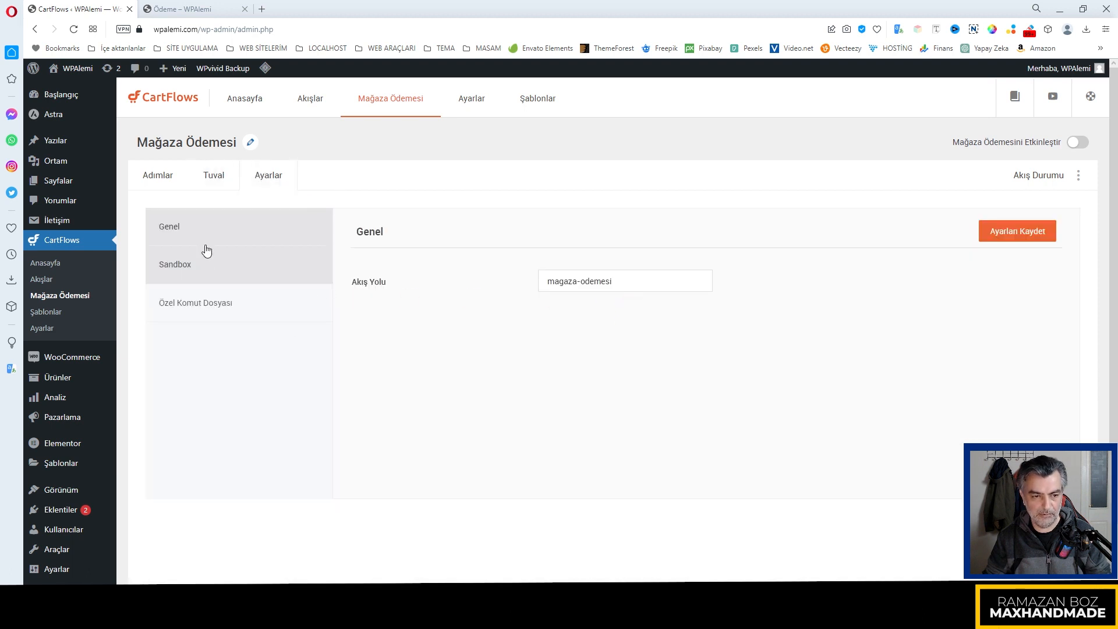
click(161, 184)
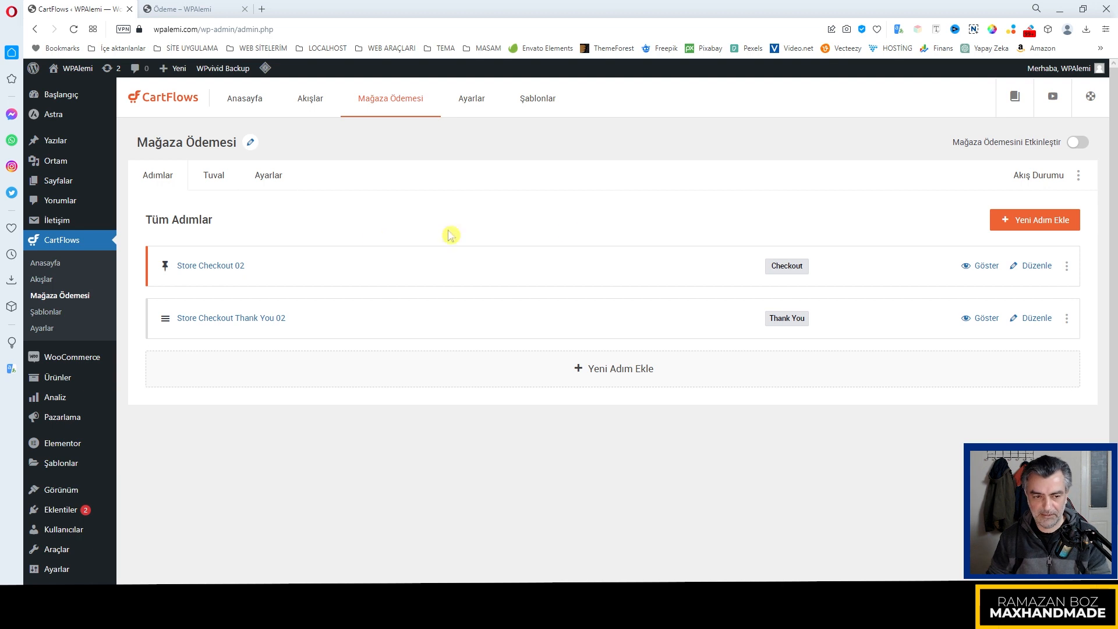
Rename the Store Checkout 02 step as "Mağaza Ödemesi" and save the new title
click(1034, 271)
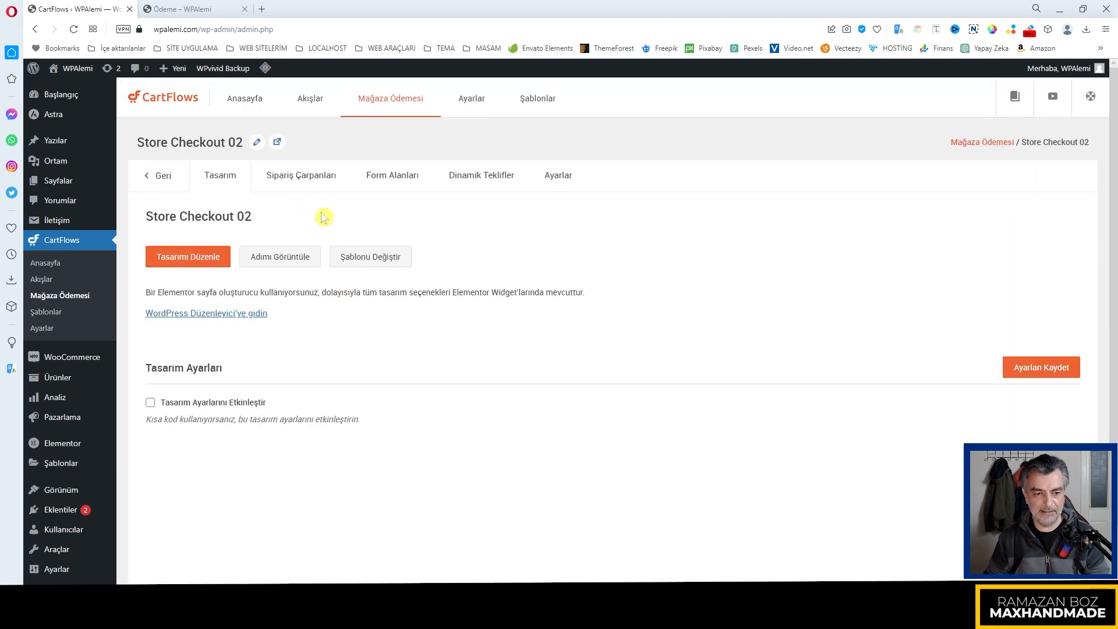
click(257, 141)
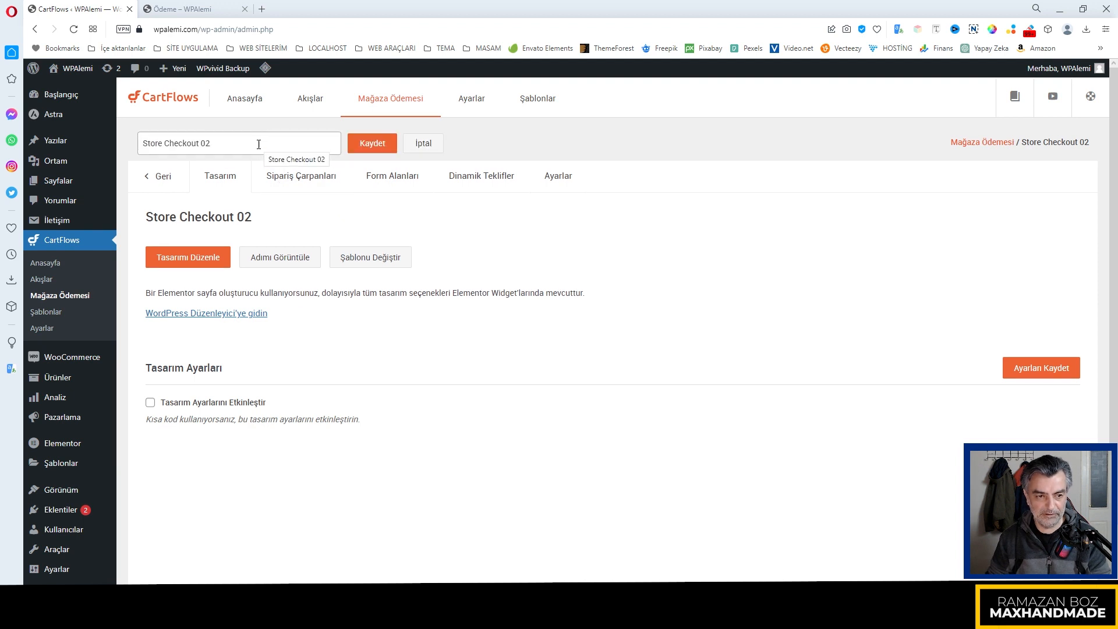
drag(229, 143, 82, 149)
key(BackSpace)
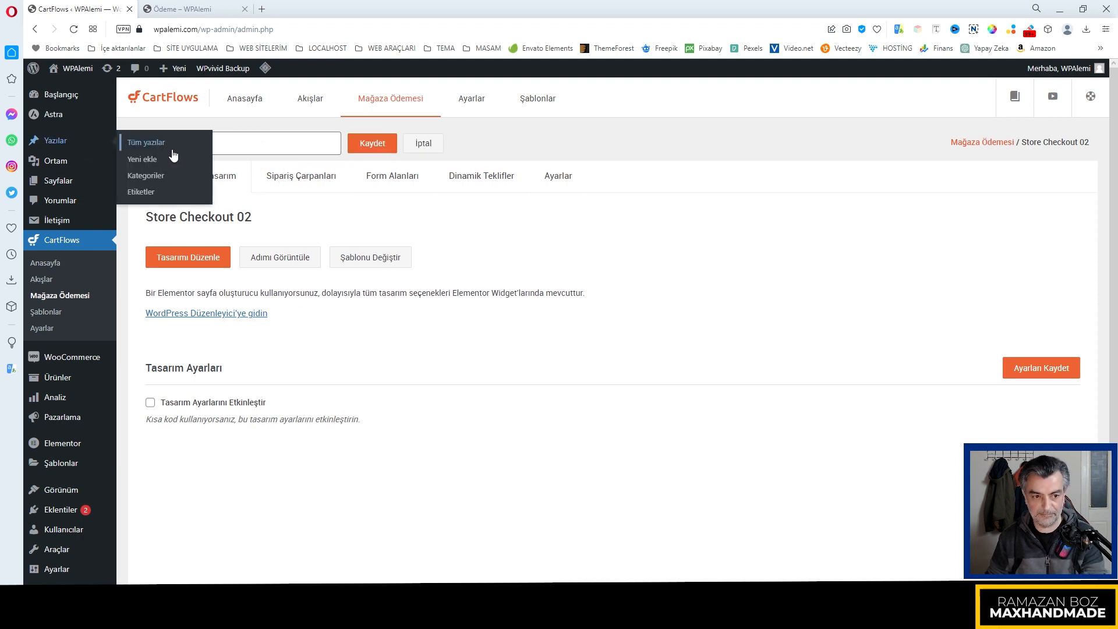
click(250, 144)
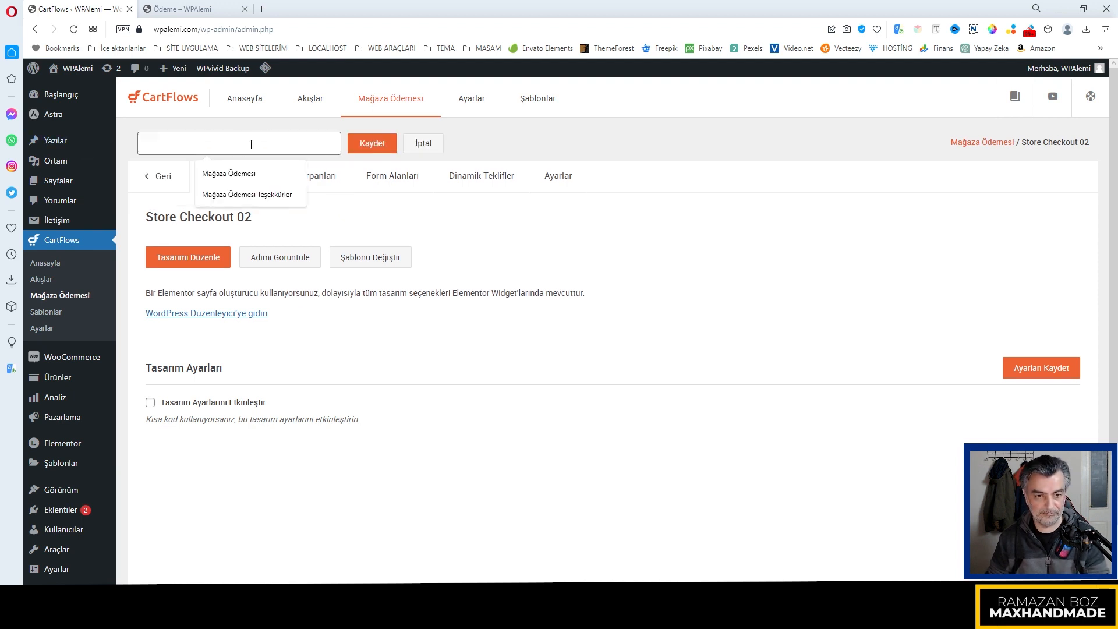
click(247, 174)
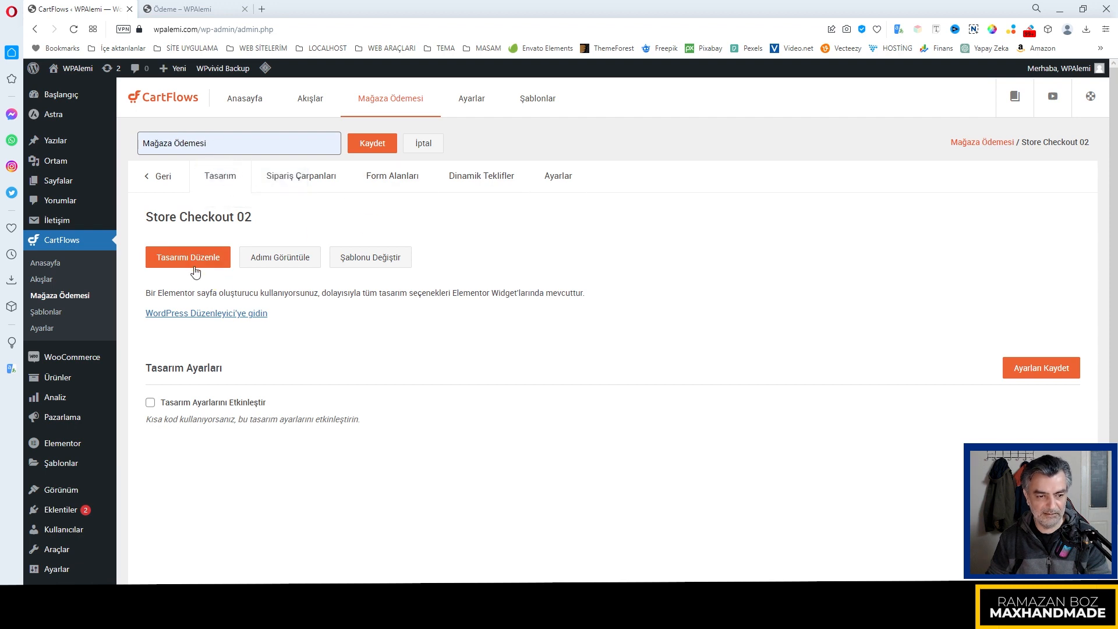
click(369, 147)
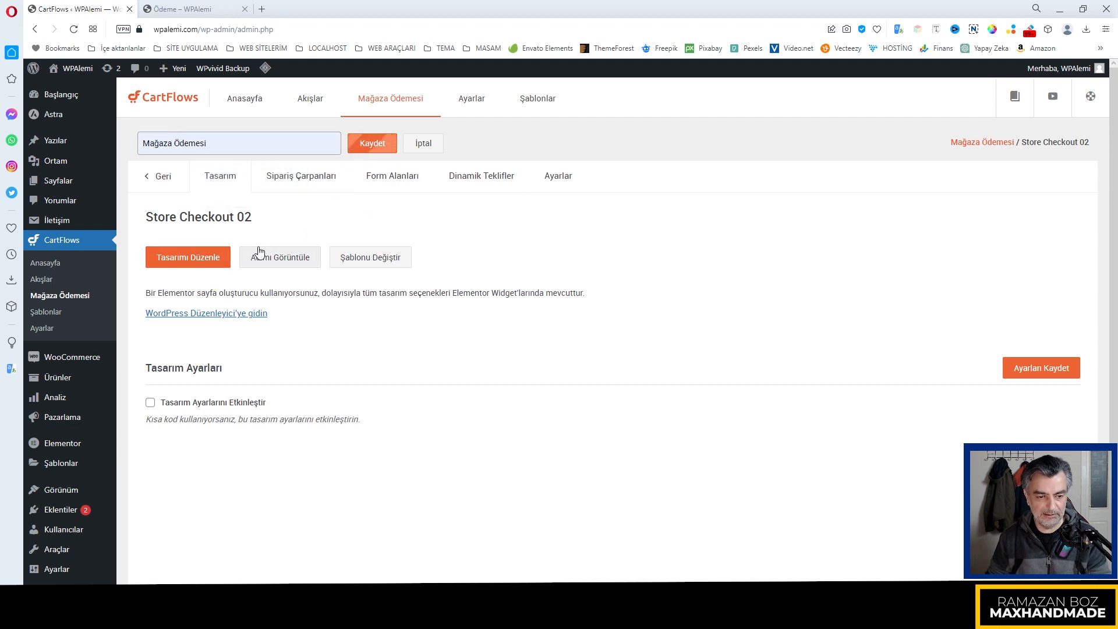
Check the order bumps offering and make the coupon field collapsible in the checkout step's form fields
click(292, 182)
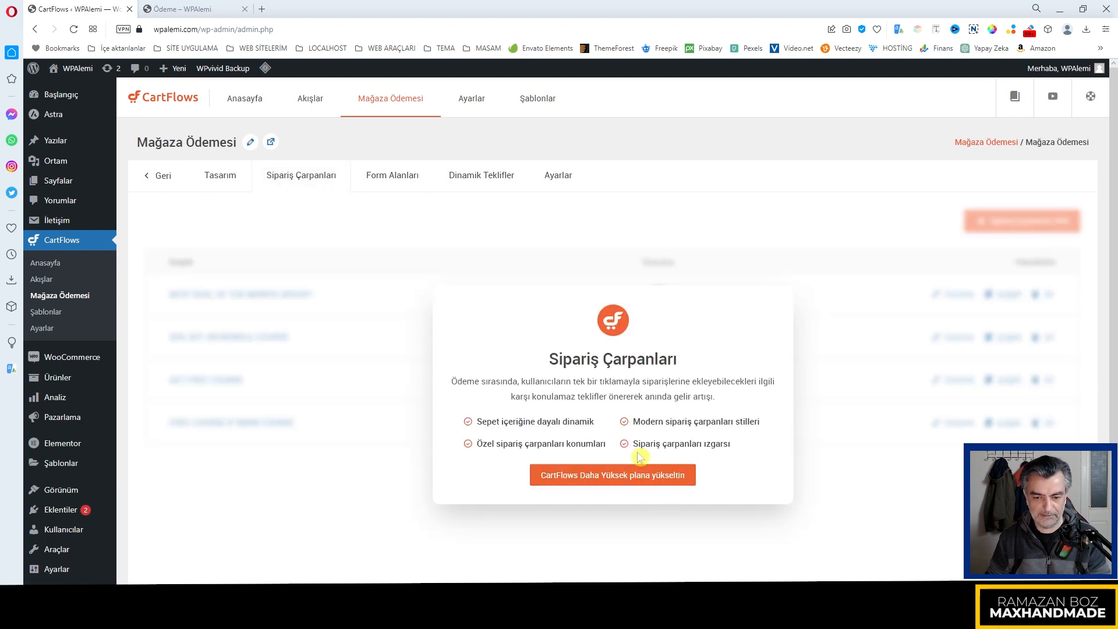
click(395, 180)
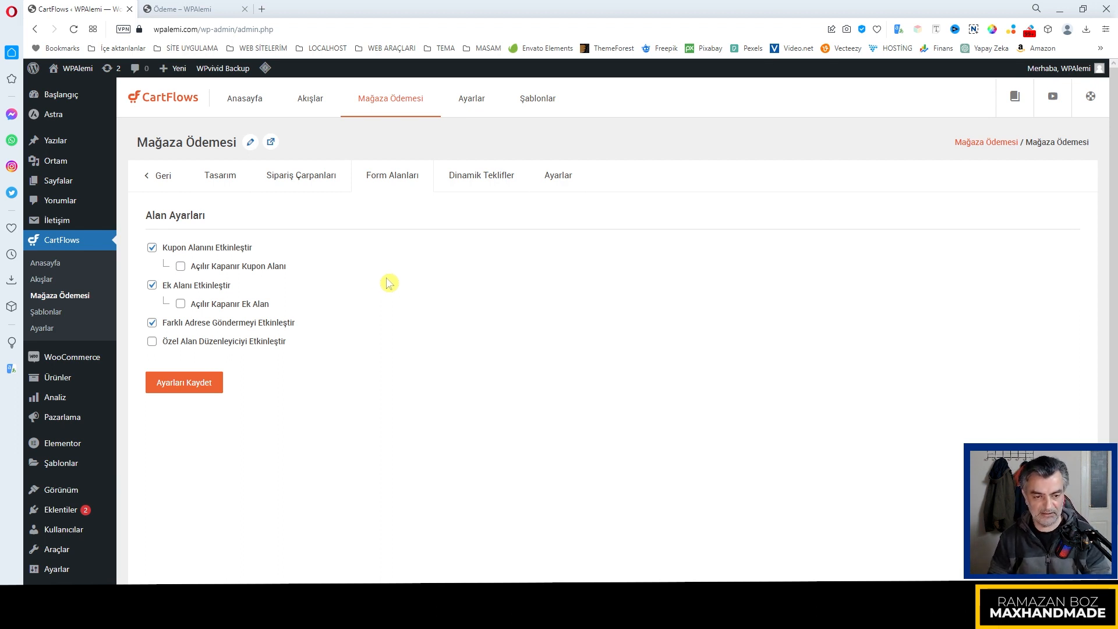
click(180, 268)
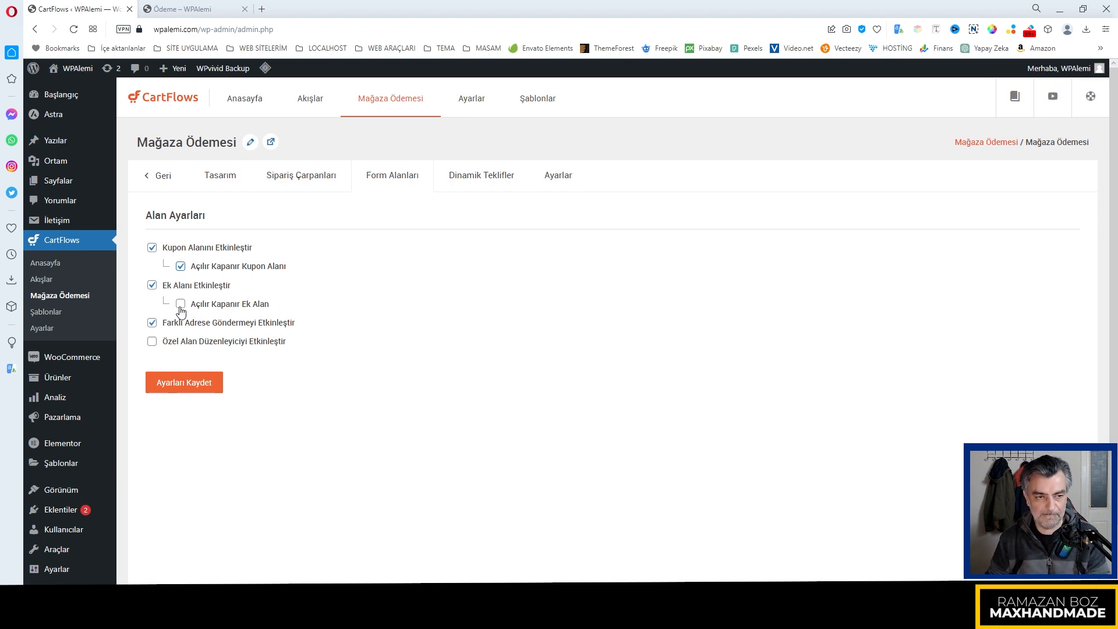
Compare the coupon and order notes fields on the live checkout page, enable the collapsible additional field, and save the field settings
click(199, 8)
scroll(629, 377, down, 3)
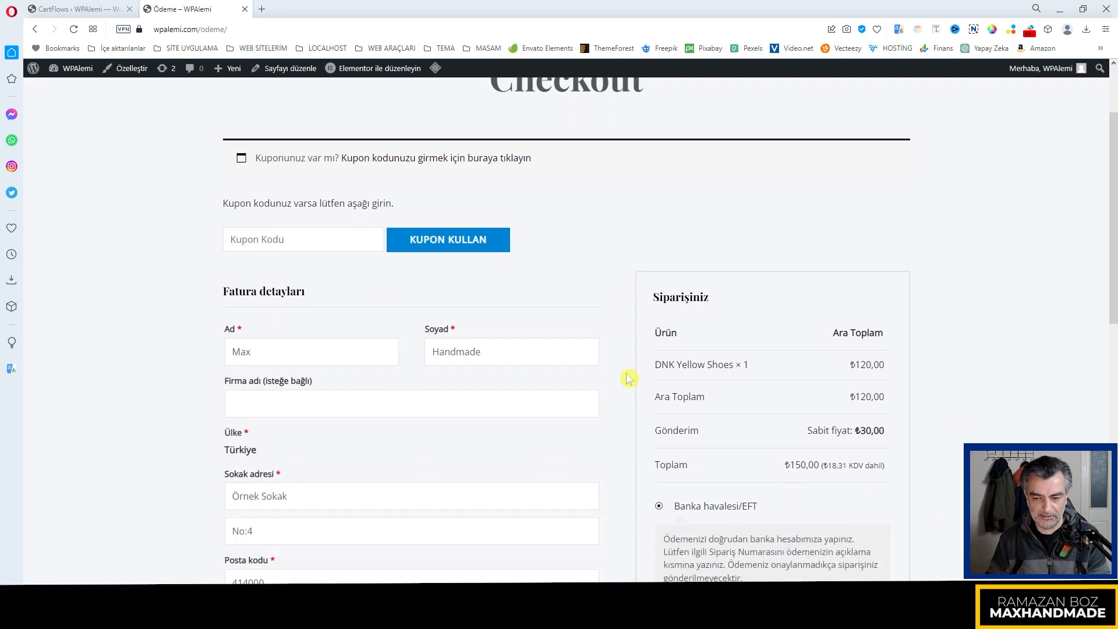
scroll(632, 377, up, 3)
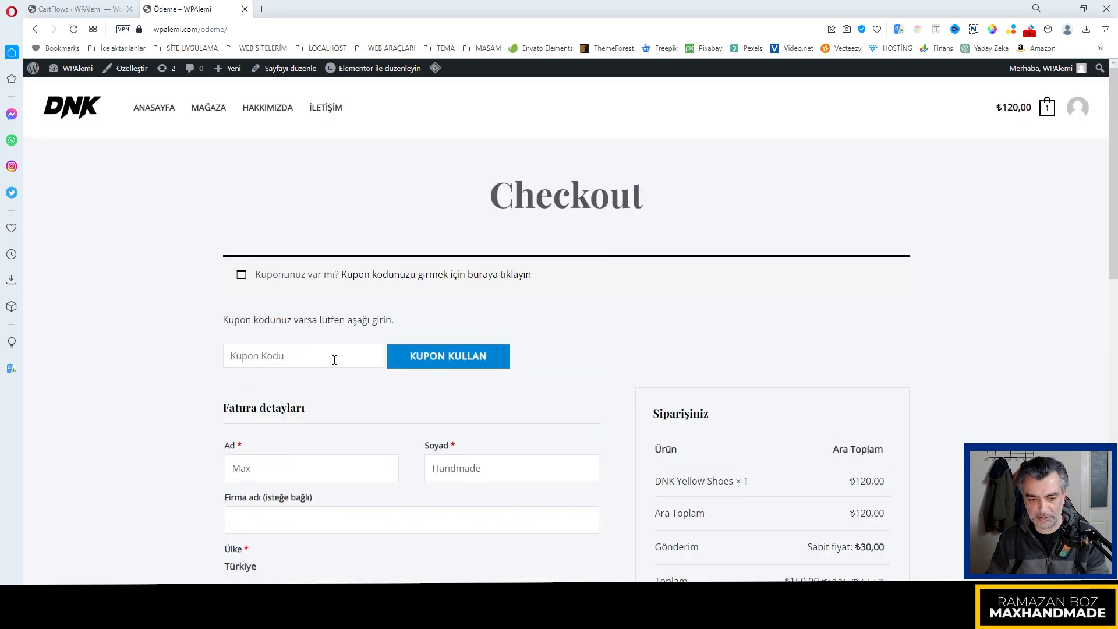
scroll(501, 367, down, 10)
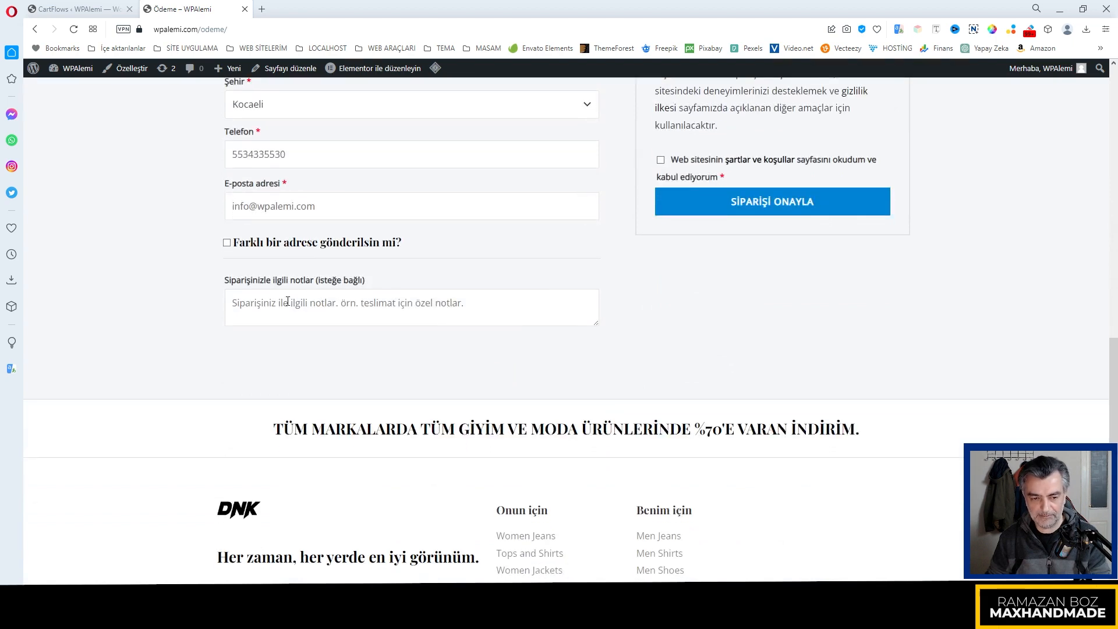
scroll(605, 343, up, 12)
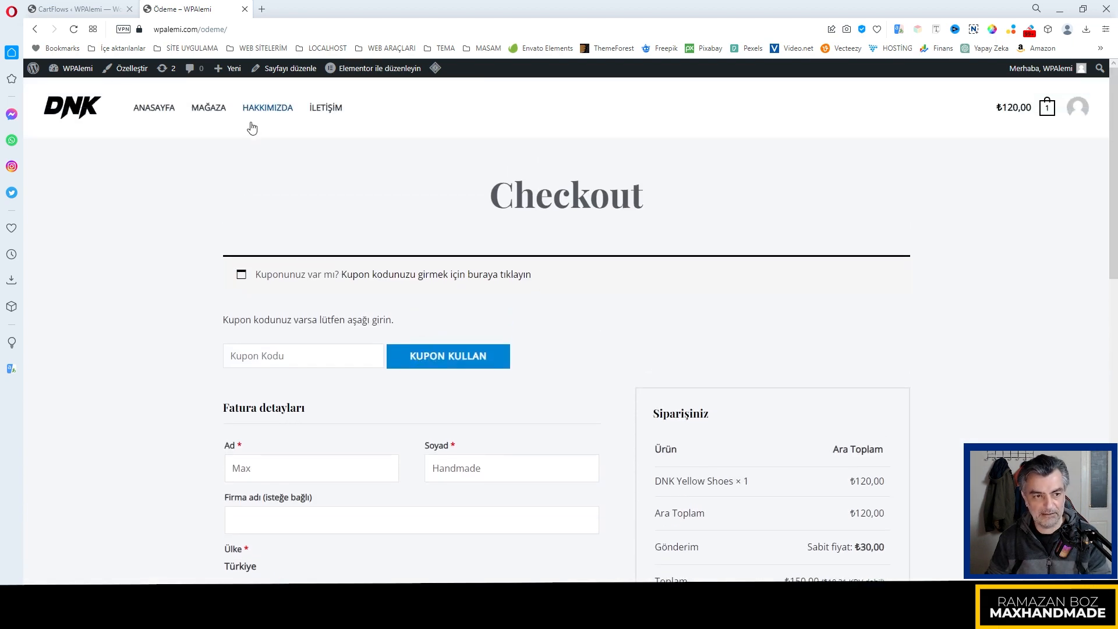
click(64, 10)
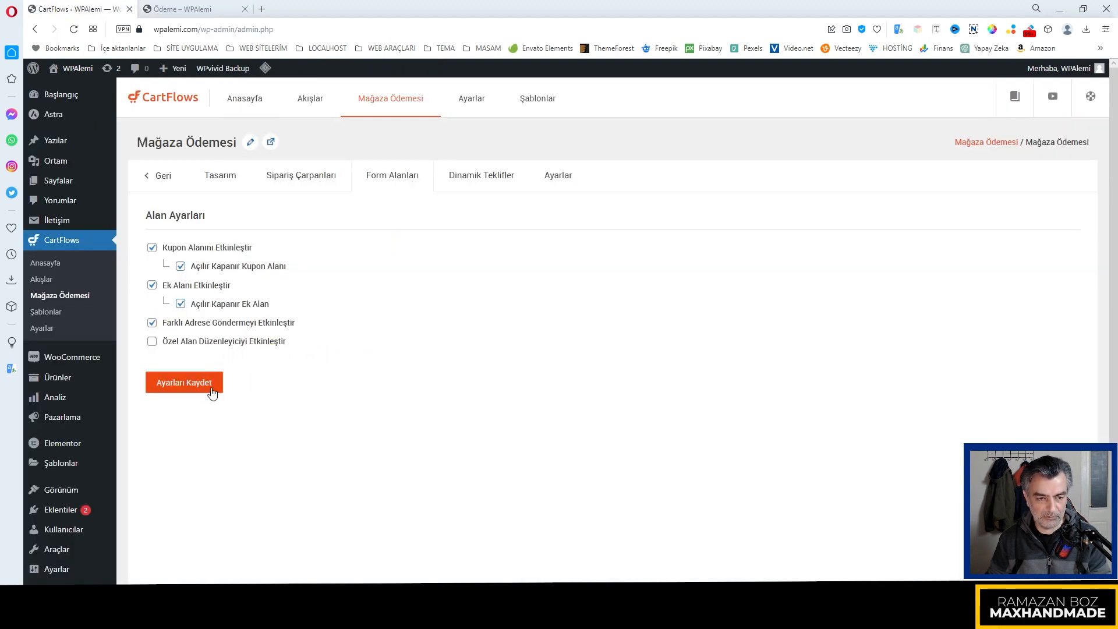
click(181, 386)
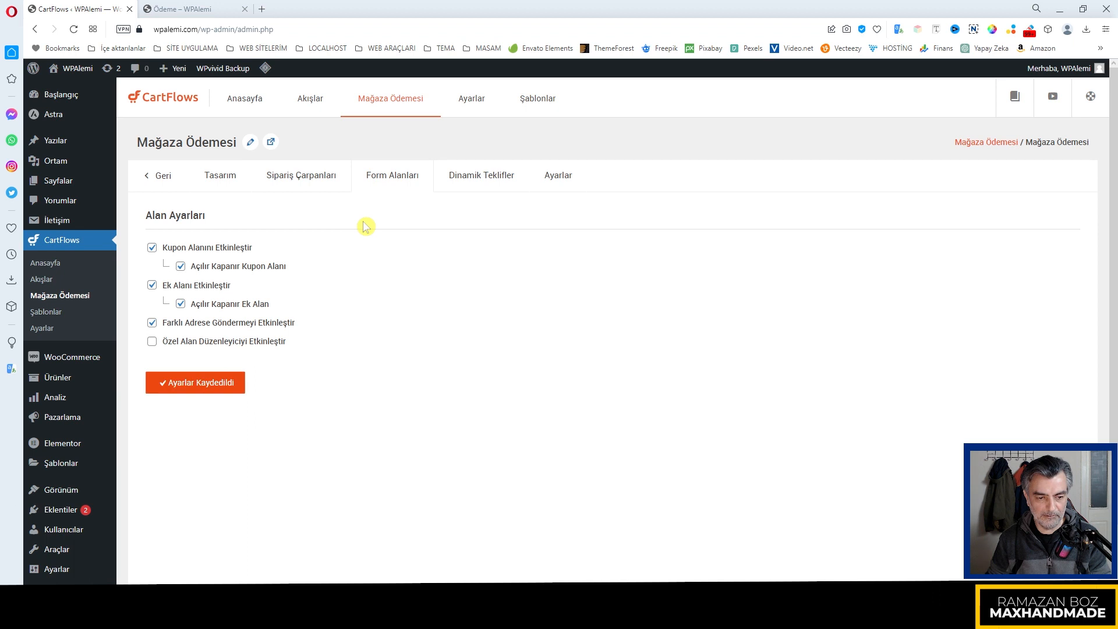
Check the dynamic offers section, and set the order button text to "Ödenecek Tutar" in the checkout step's payment settings
click(481, 175)
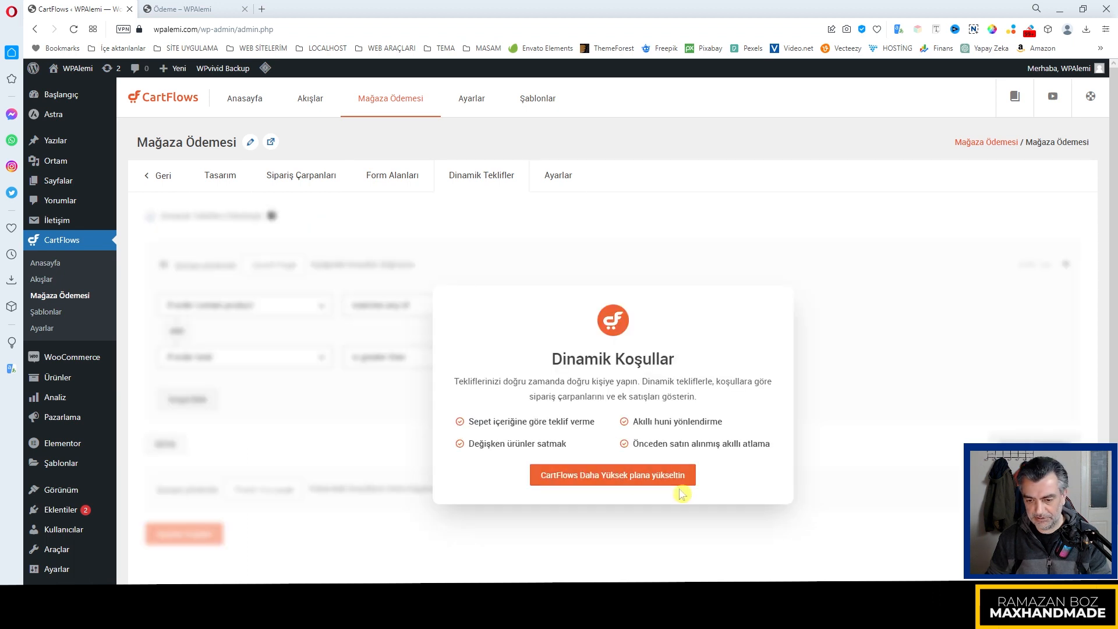
click(562, 176)
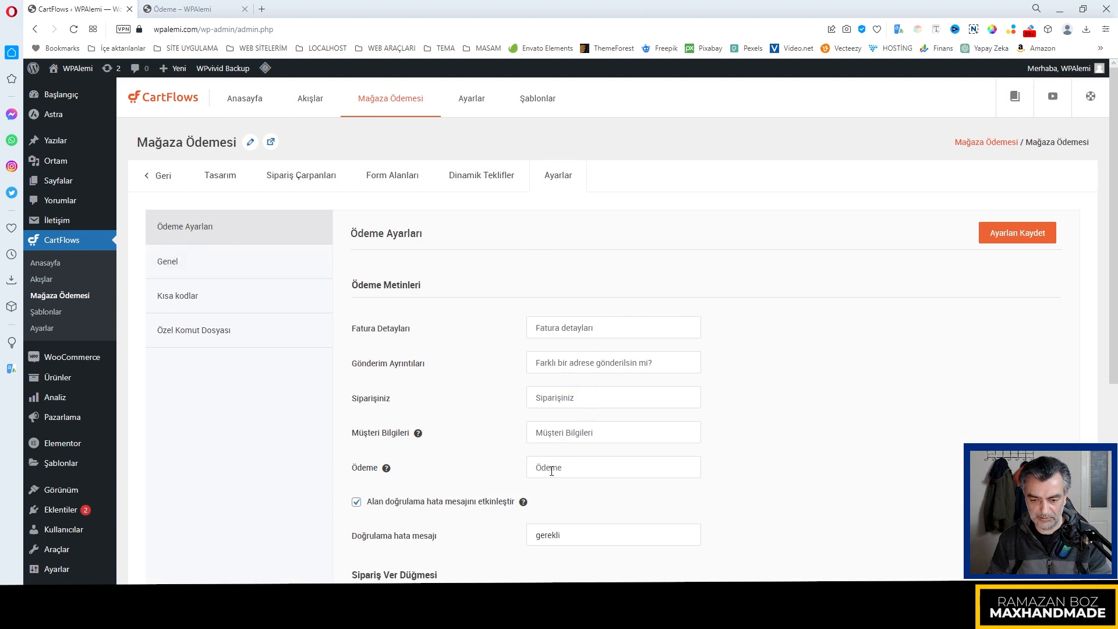
scroll(569, 464, down, 1)
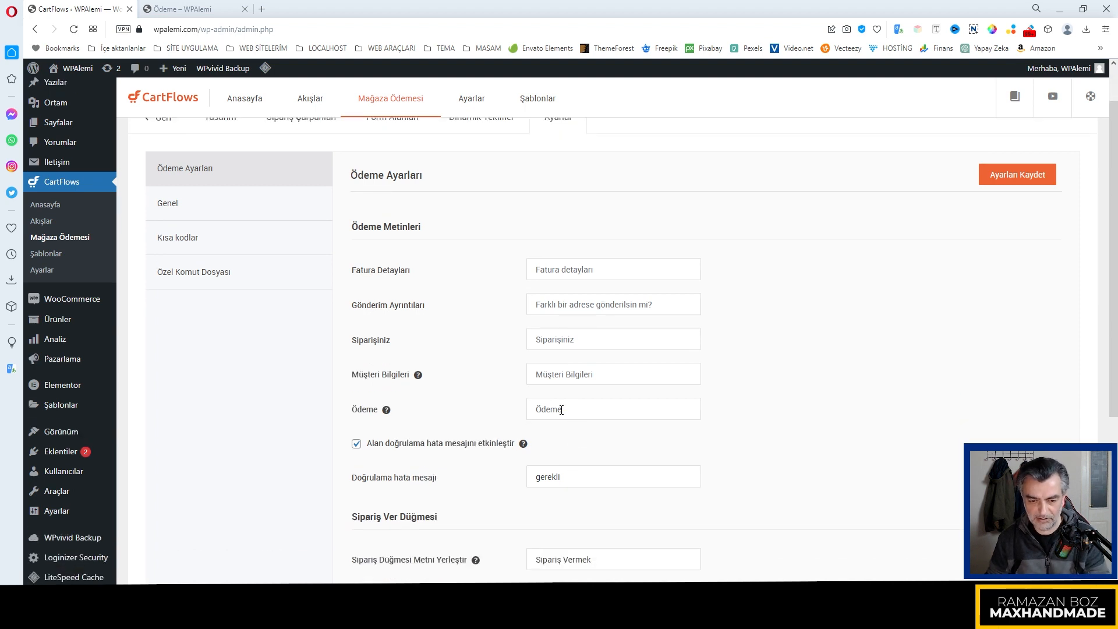
scroll(575, 457, down, 2)
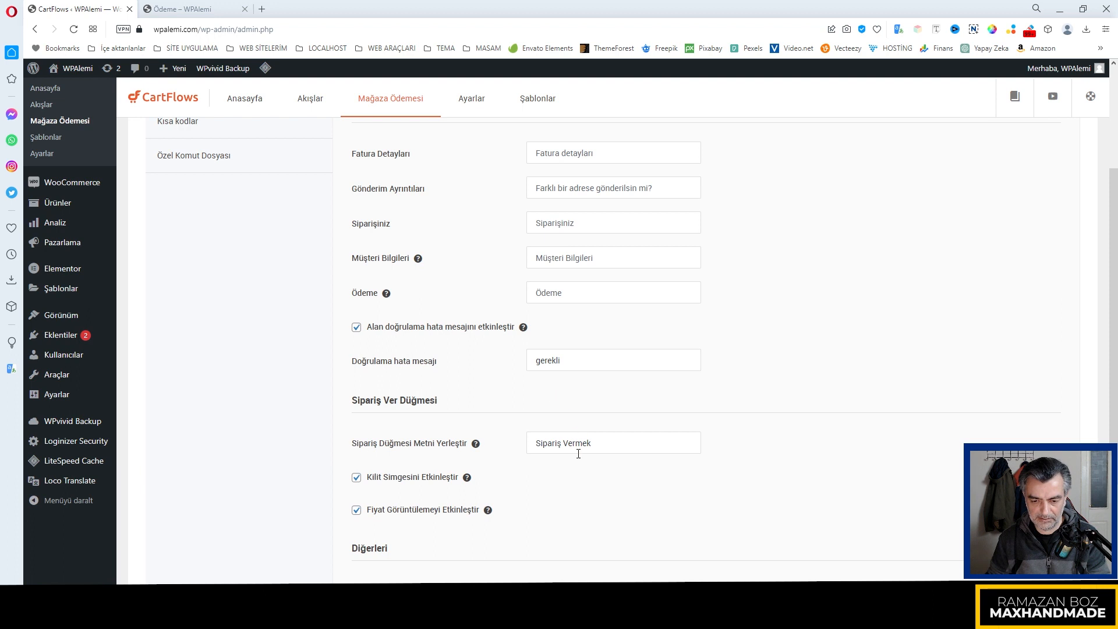
click(575, 448)
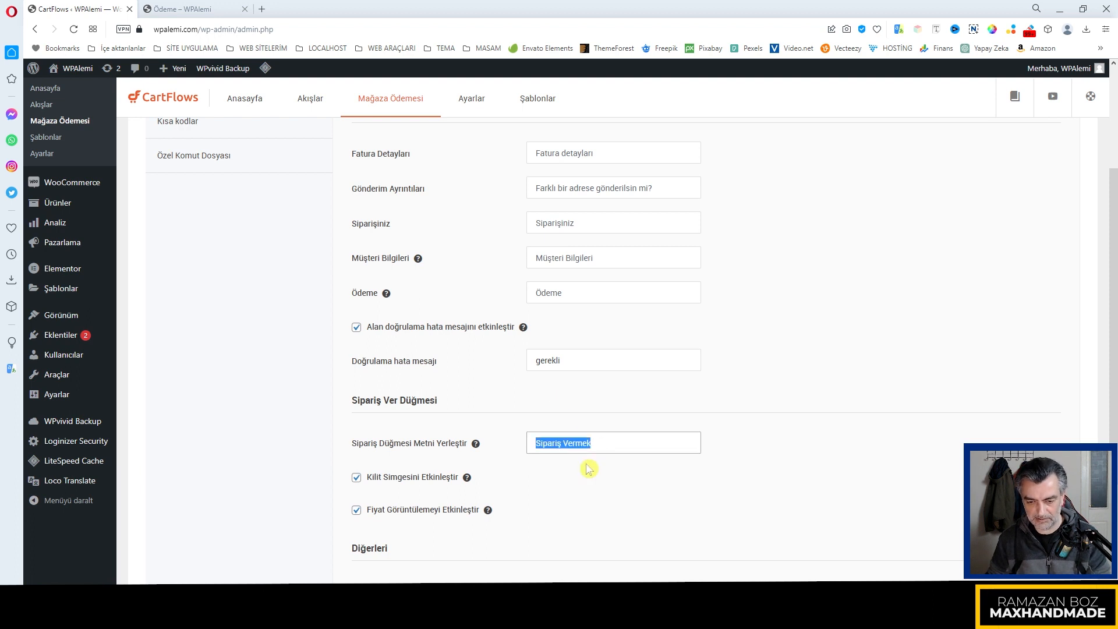
key(Left)
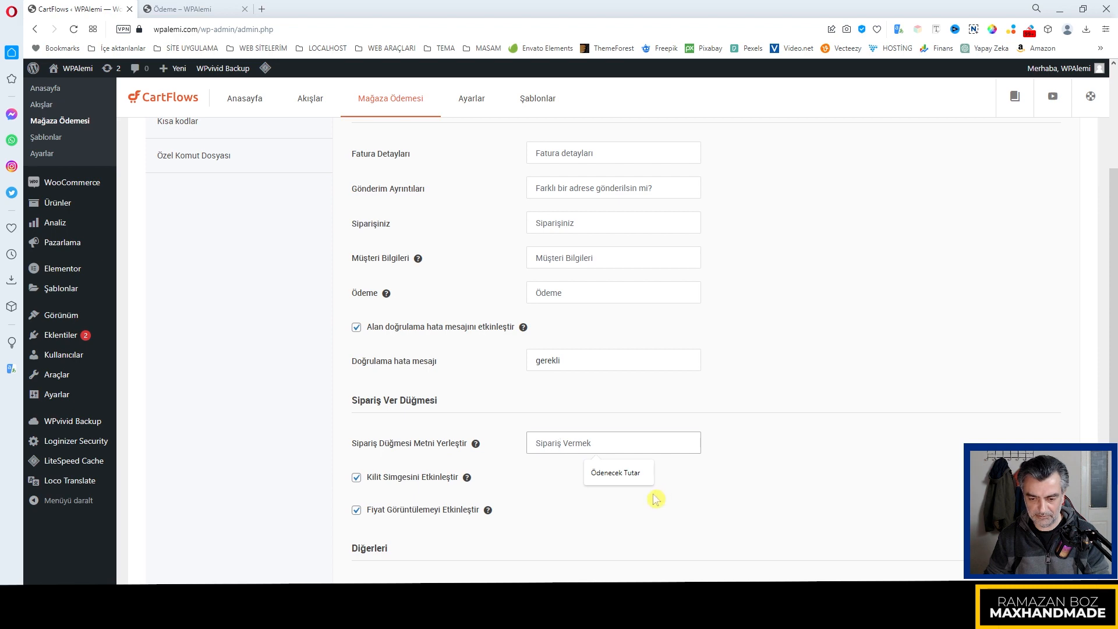
click(617, 474)
scroll(415, 376, down, 2)
scroll(600, 414, down, 2)
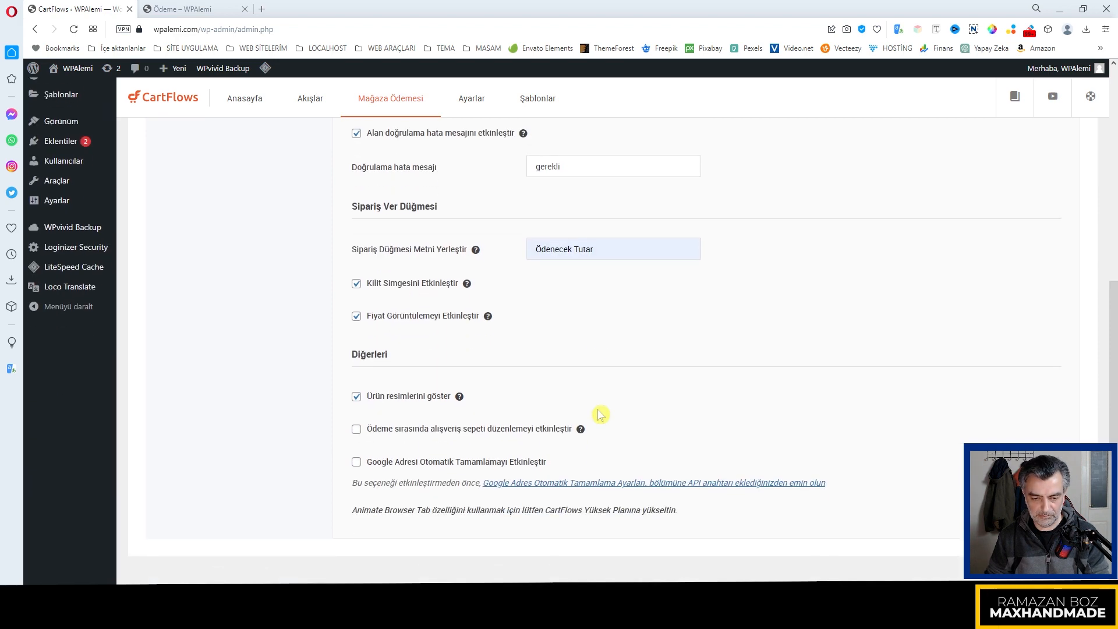
scroll(778, 527, up, 6)
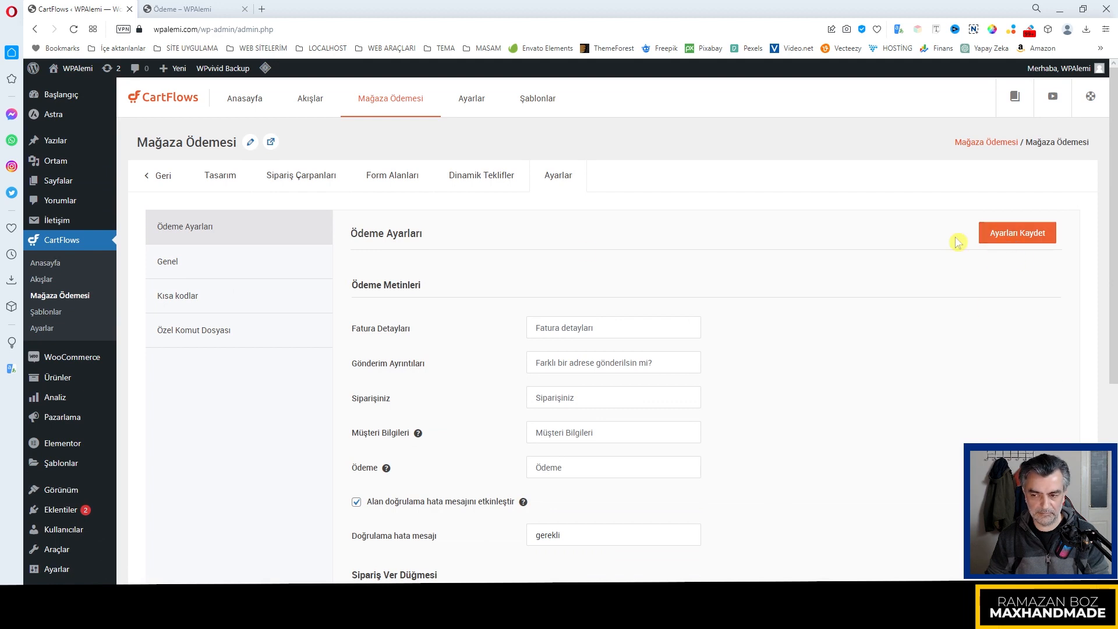
Set the checkout step's slug to "magaza-odemesi" in its general settings
click(205, 268)
drag(602, 284, 383, 282)
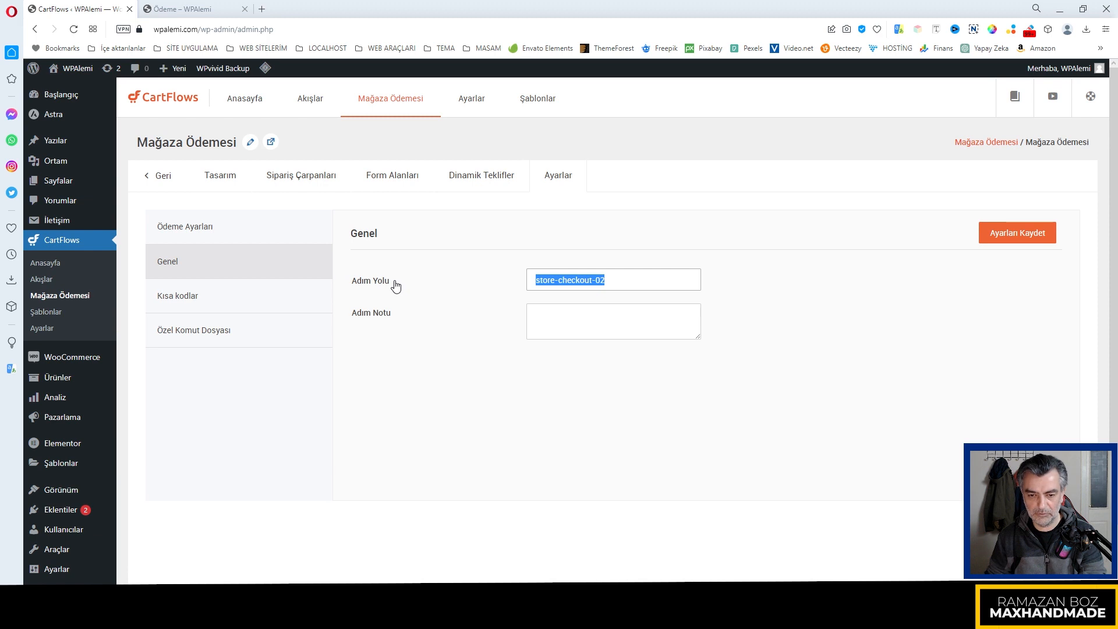
click(295, 30)
click(582, 285)
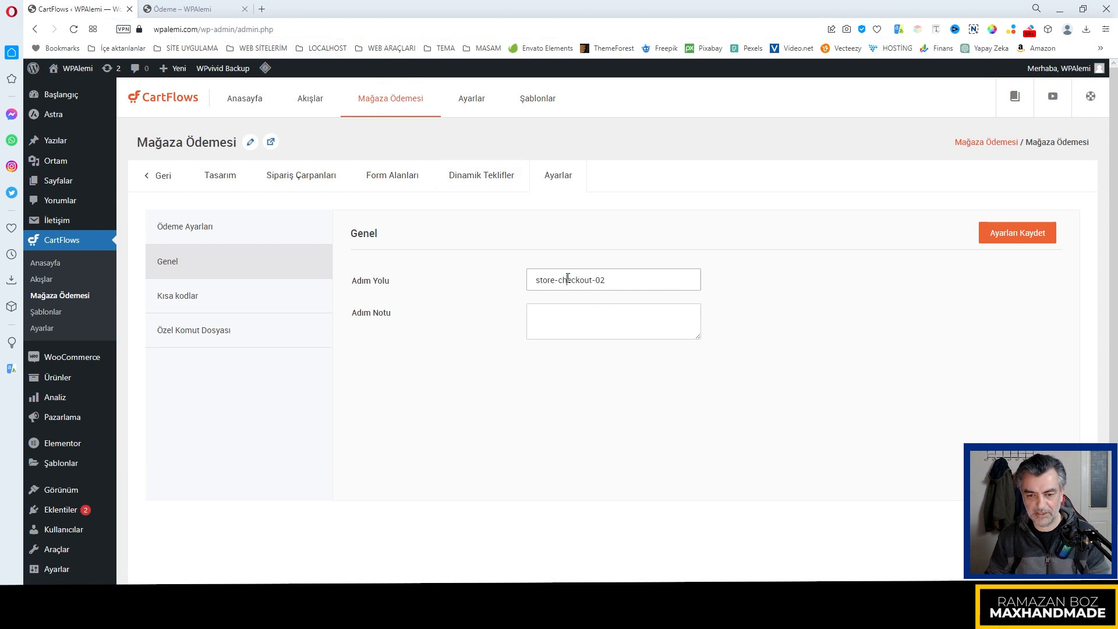
key(ctrl+a)
click(567, 286)
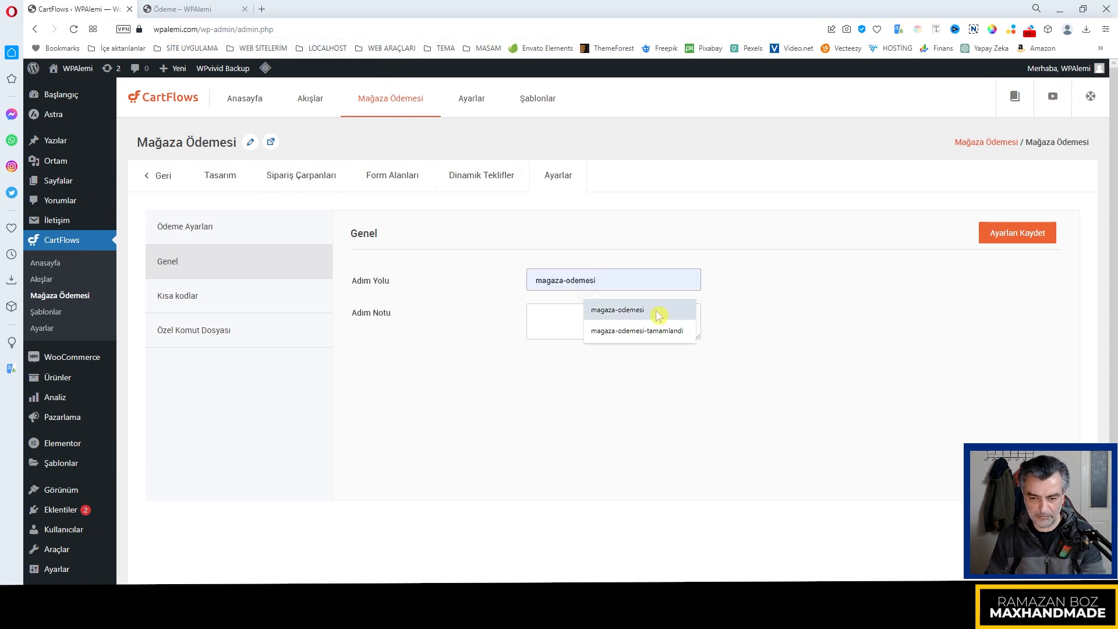
click(617, 314)
Review the step's shortcode and custom script sections, and save the checkout settings
click(182, 300)
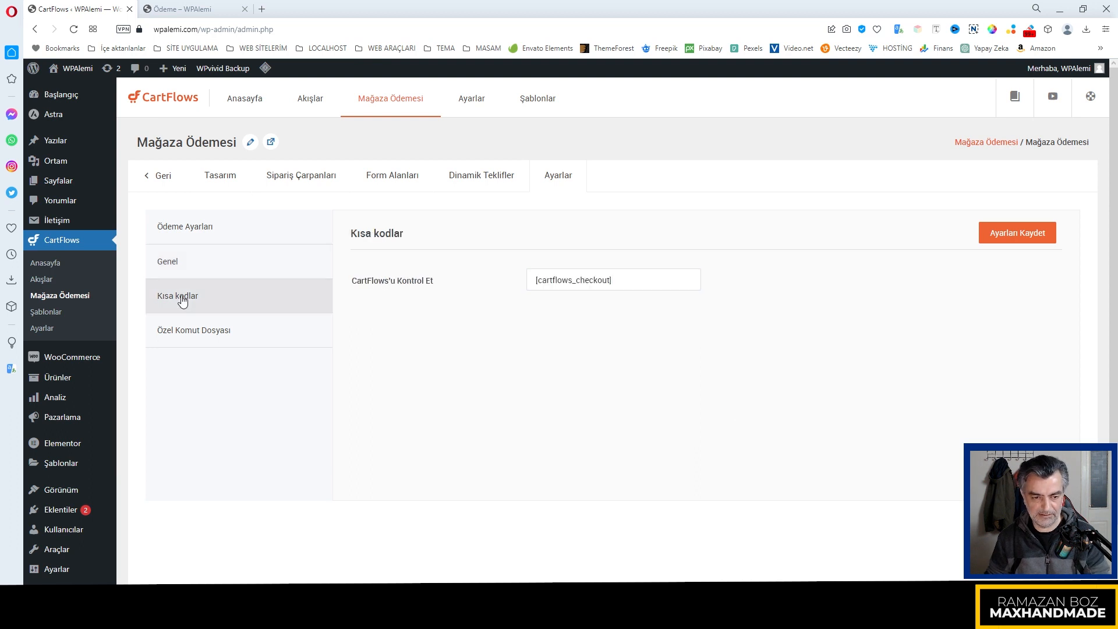
click(180, 331)
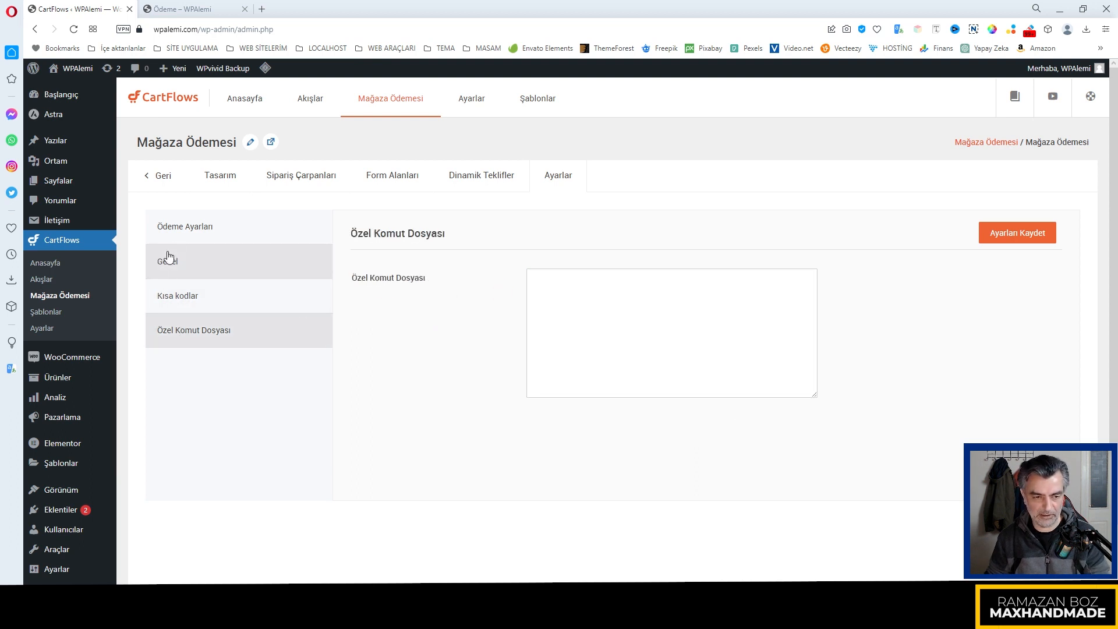
click(177, 228)
click(1017, 233)
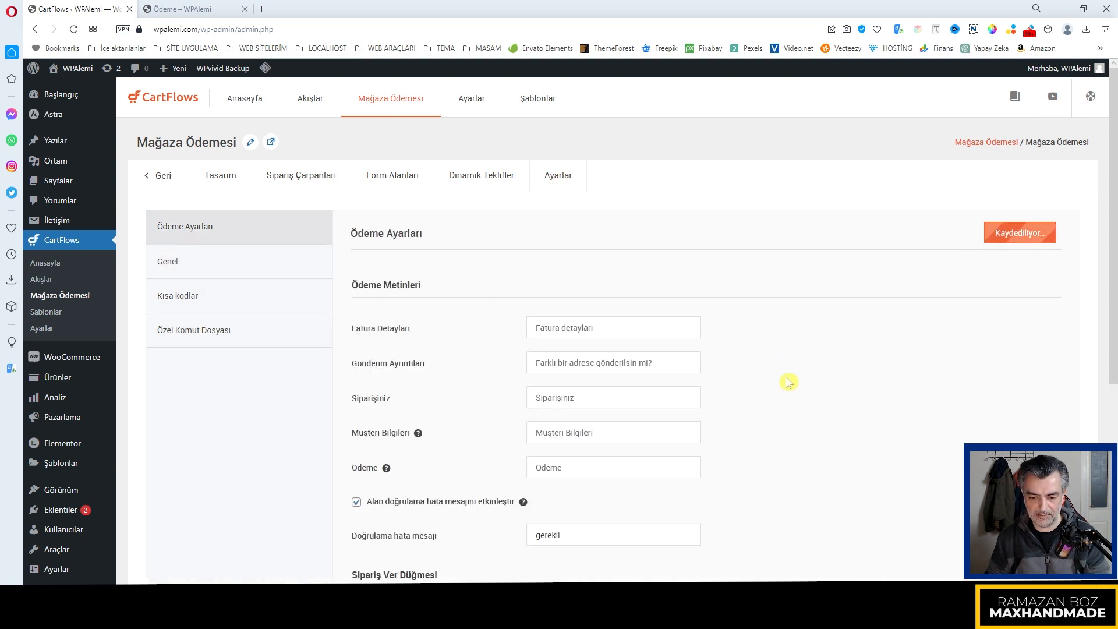
scroll(789, 381, down, 4)
scroll(788, 382, up, 4)
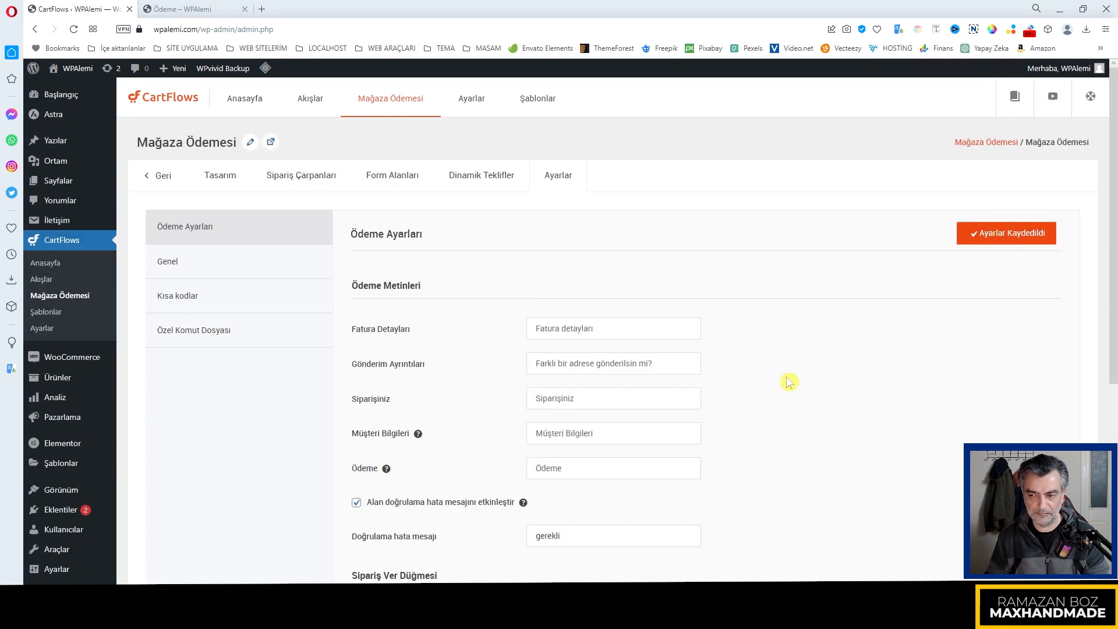
Return to the checkout step's design options and open its design for editing in Elementor
click(489, 185)
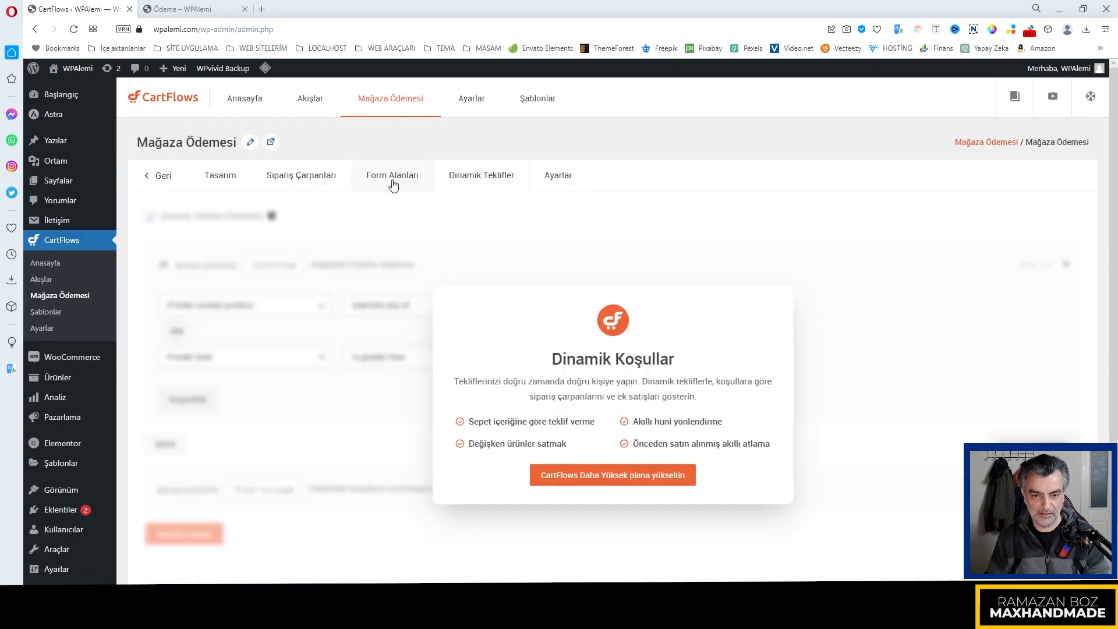
click(377, 182)
click(307, 181)
click(232, 180)
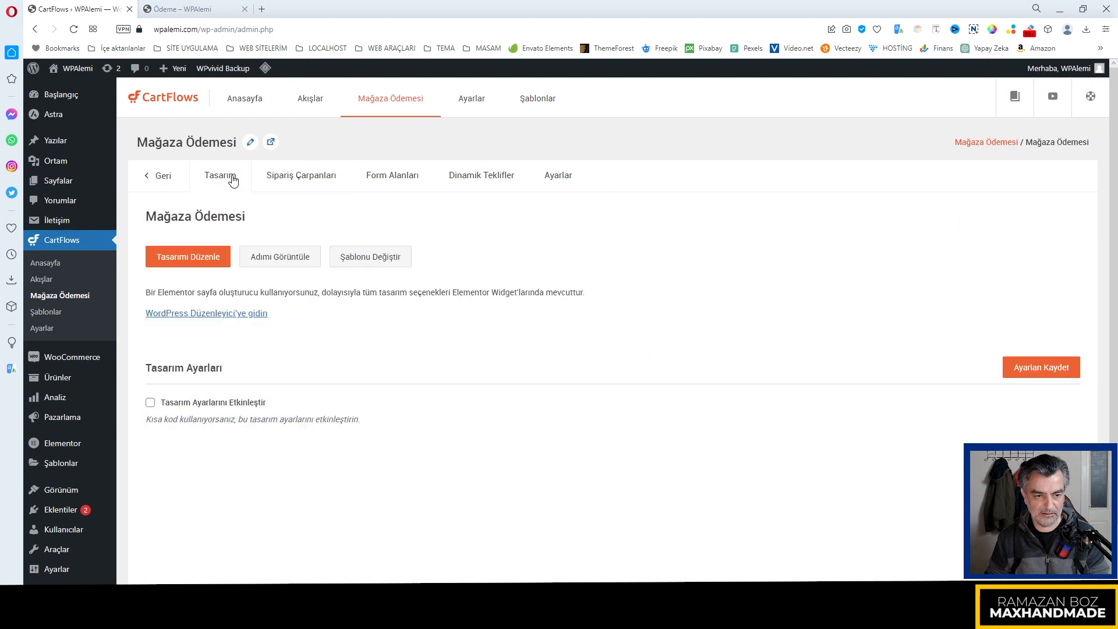
click(188, 260)
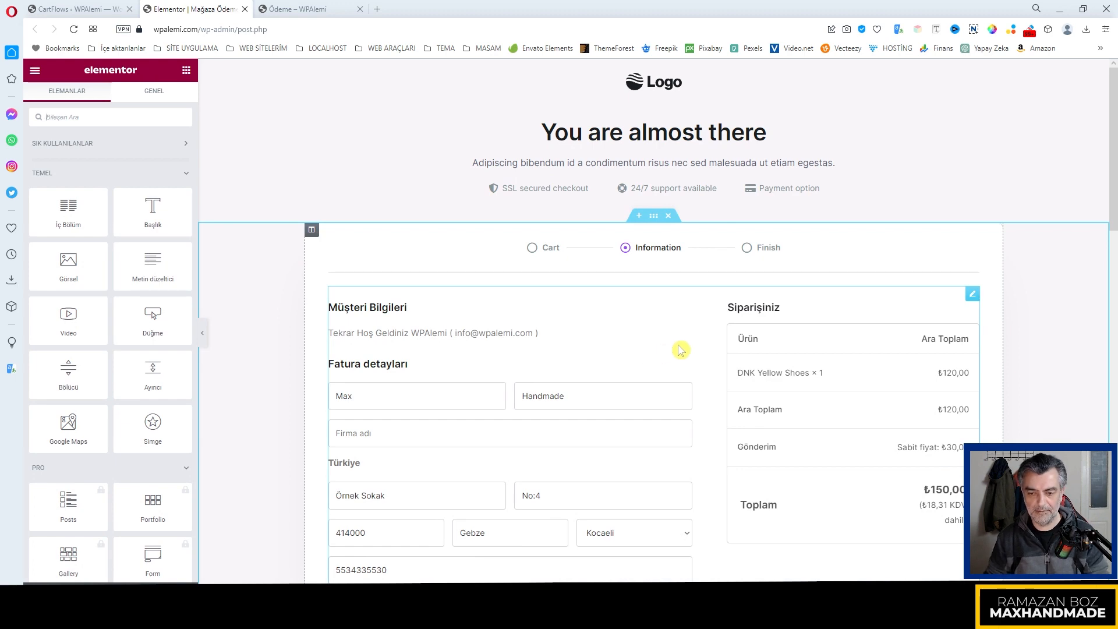
Examine the checkout template's header, billing form, payment methods, order button, FAQ section and footer
scroll(679, 349, down, 5)
scroll(680, 349, up, 5)
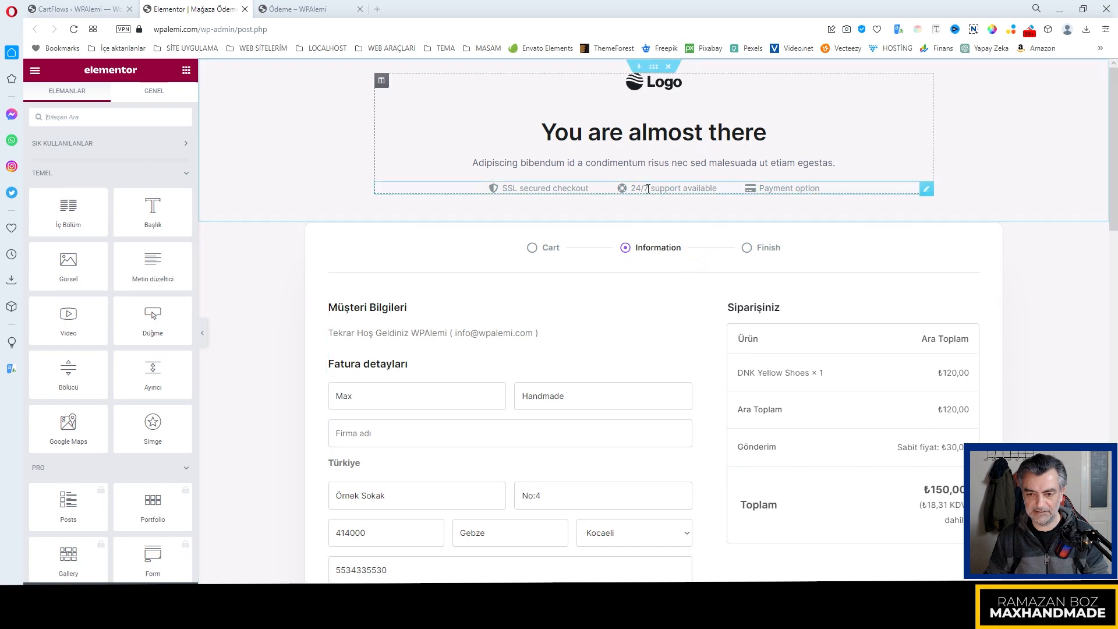
scroll(652, 383, down, 6)
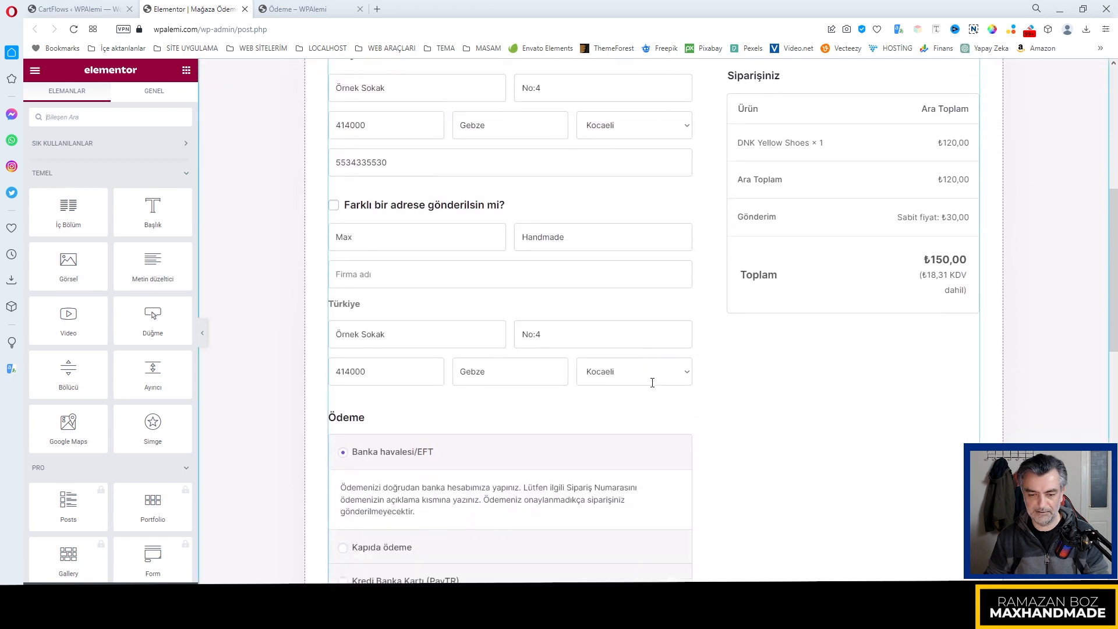
scroll(653, 383, up, 4)
scroll(653, 382, down, 6)
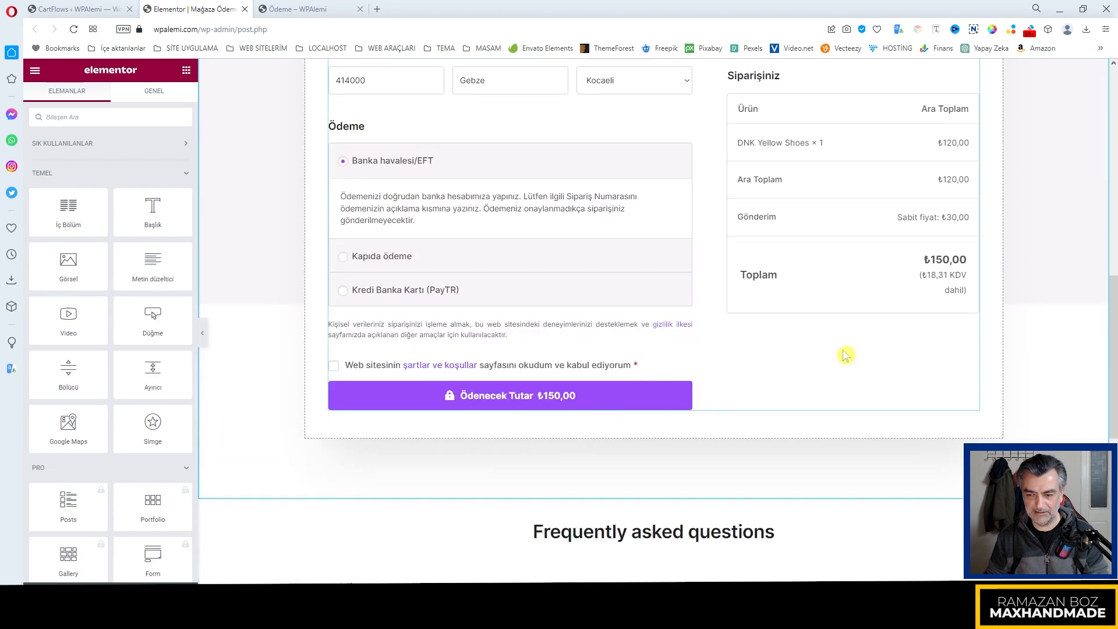
scroll(843, 352, down, 4)
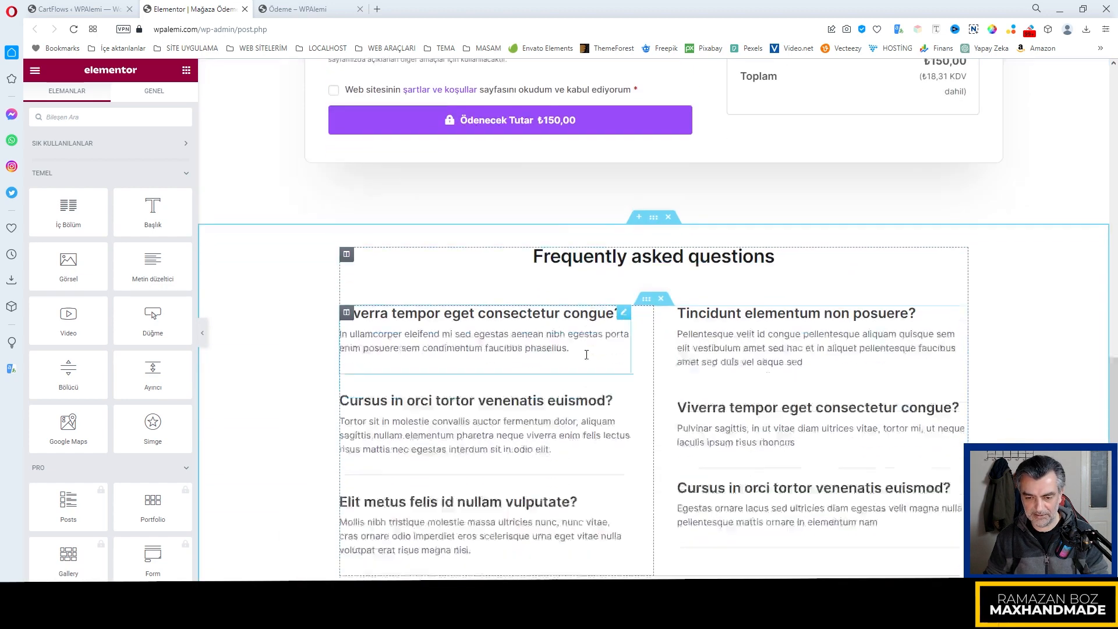
scroll(588, 349, down, 3)
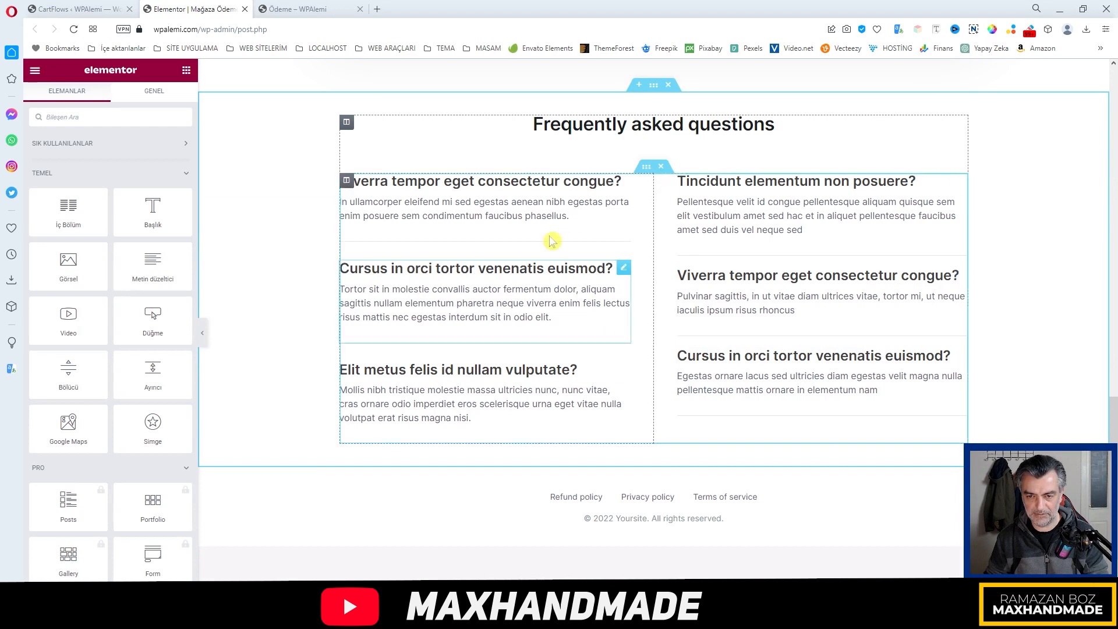
Select the "Frequently asked questions" heading text and translate it into Turkish with the browser's translator
scroll(687, 145, up, 1)
scroll(687, 146, up, 3)
click(780, 241)
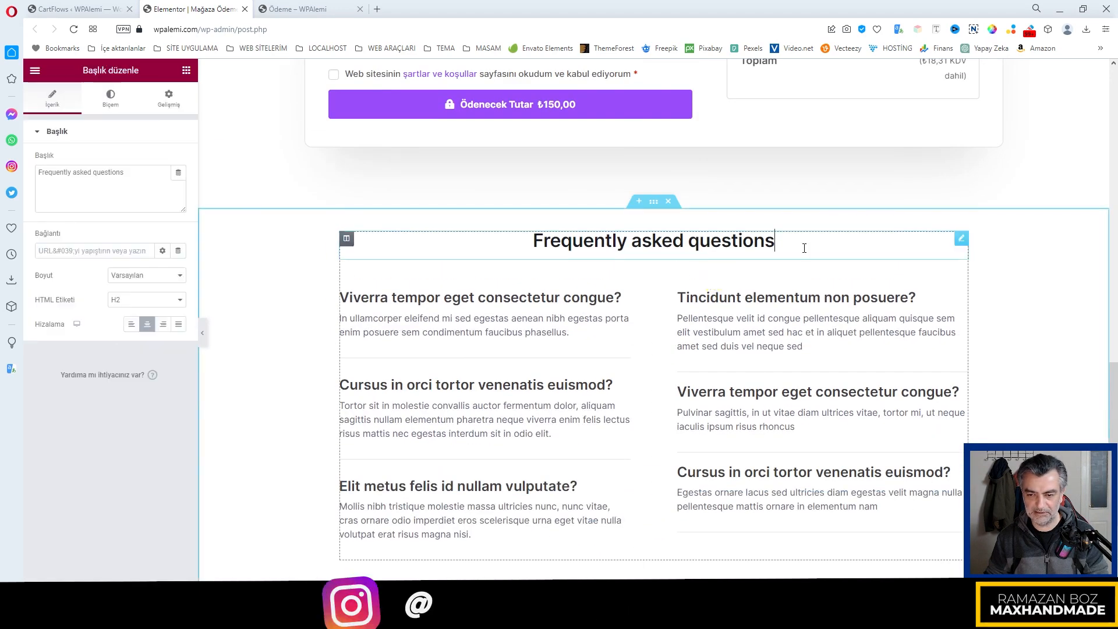
drag(776, 240, 530, 242)
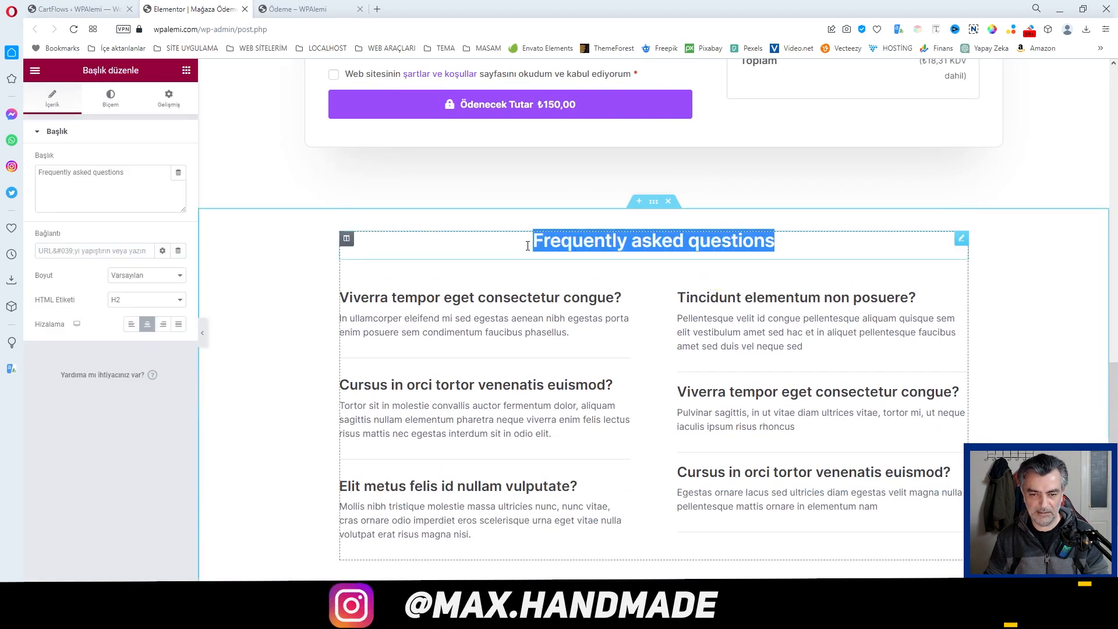
right_click(558, 249)
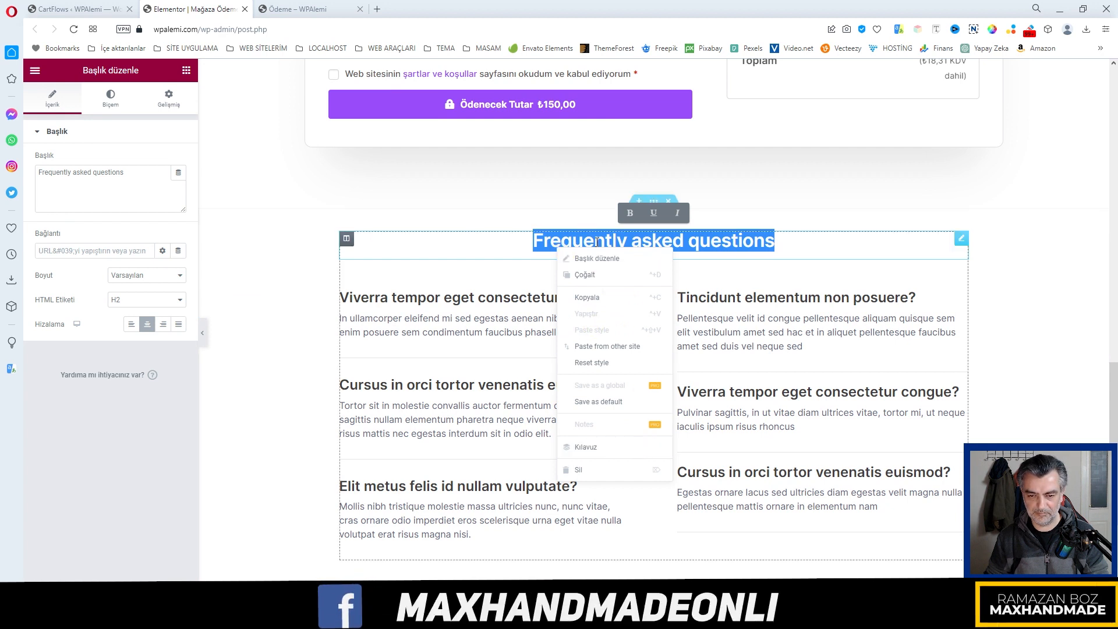
click(159, 184)
drag(159, 183, 12, 172)
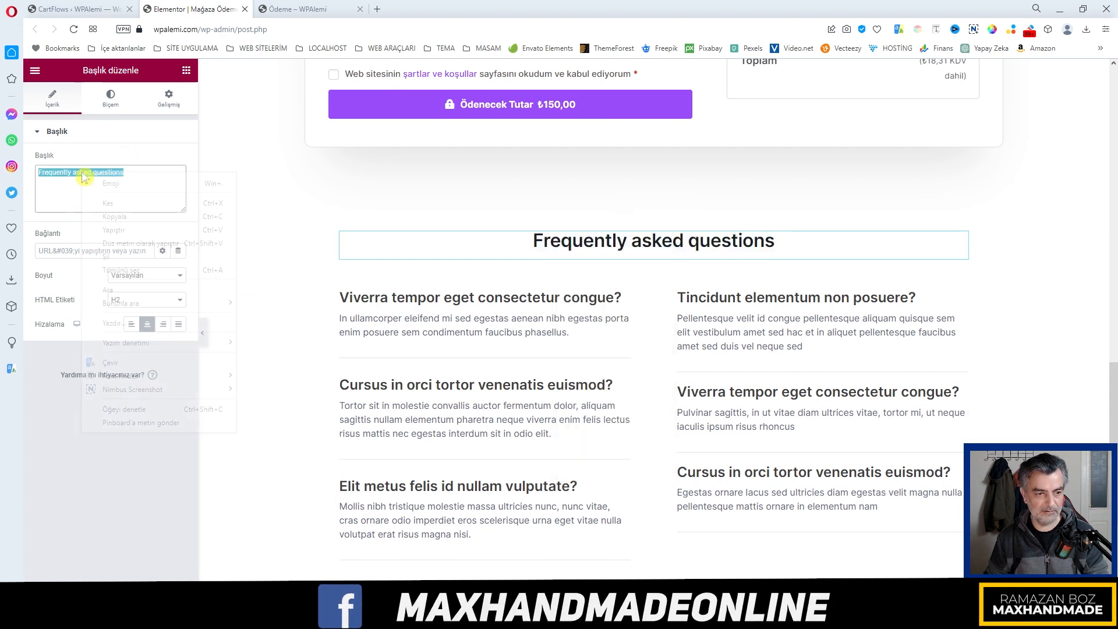
right_click(83, 173)
click(155, 363)
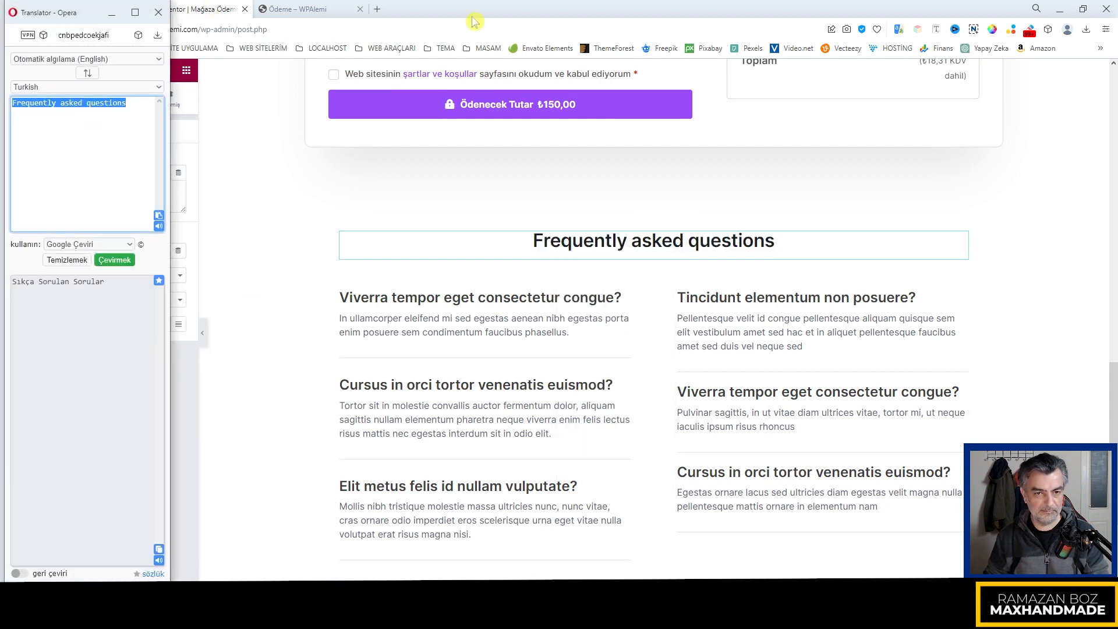
Copy the Turkish translation, replace the FAQ heading with "Sıkça Sorulan Sorular", and check the first question's editable fields
drag(431, 12, 607, 12)
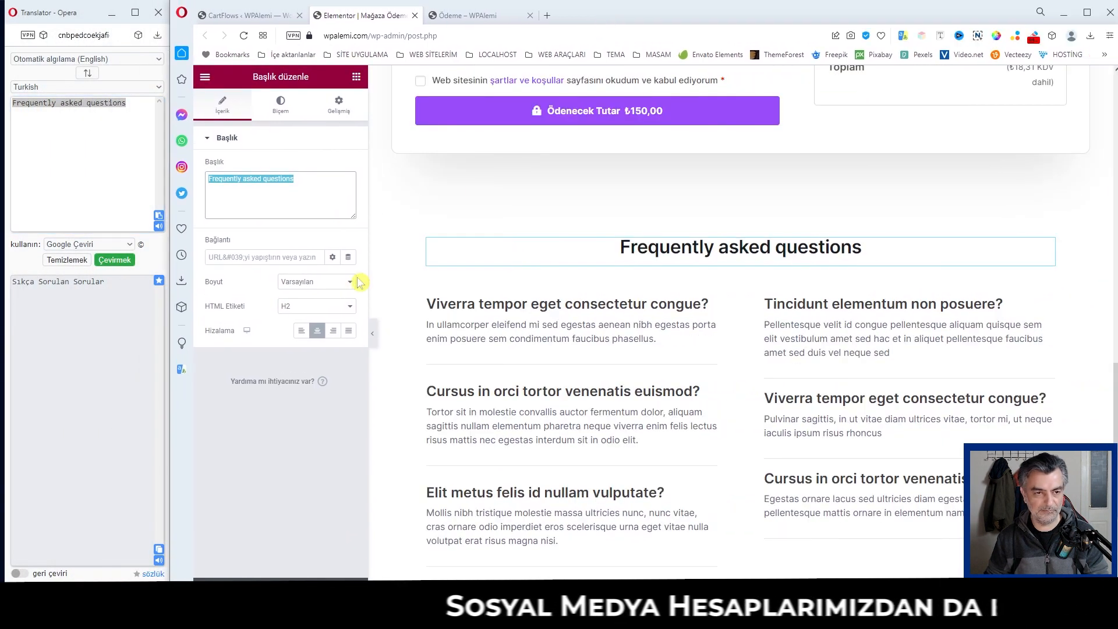
click(106, 170)
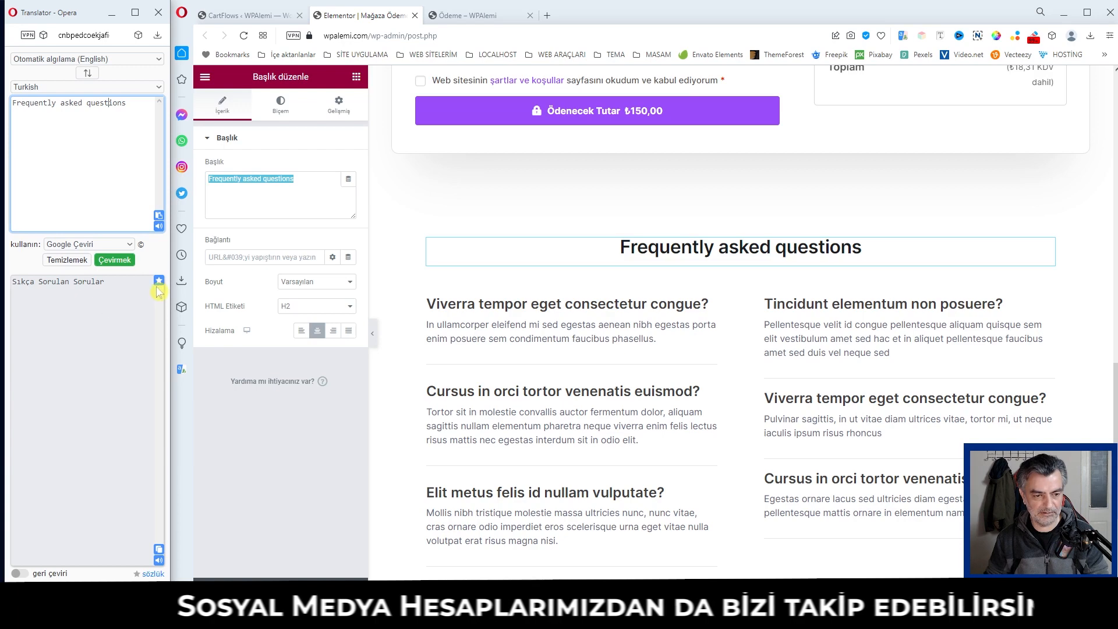
click(158, 550)
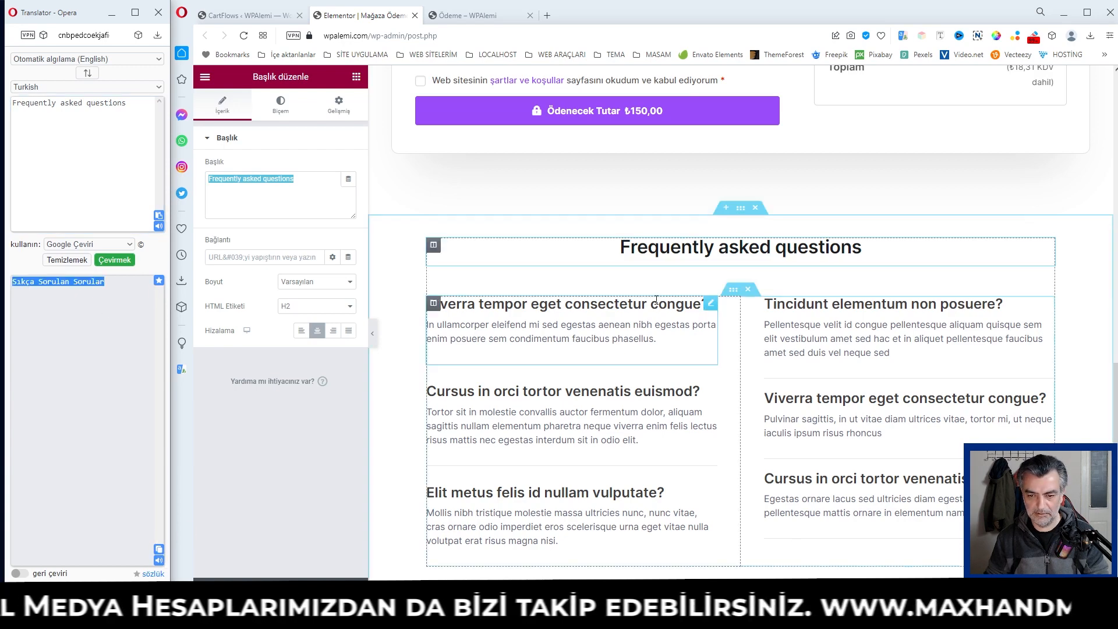
drag(250, 178, 100, 175)
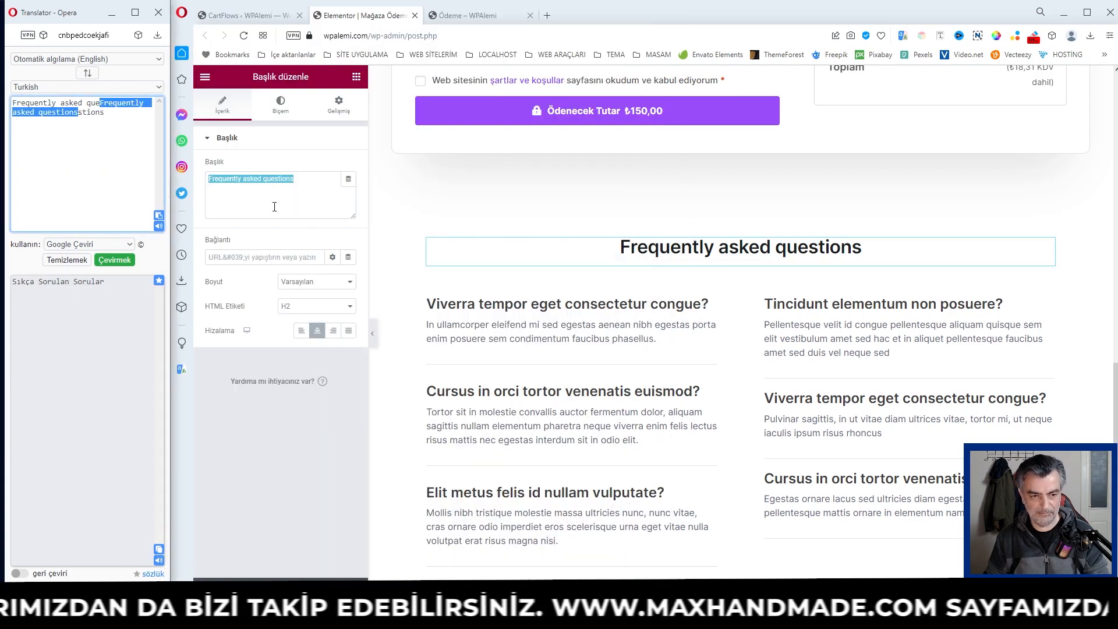
drag(316, 182, 198, 187)
key(ctrl+v)
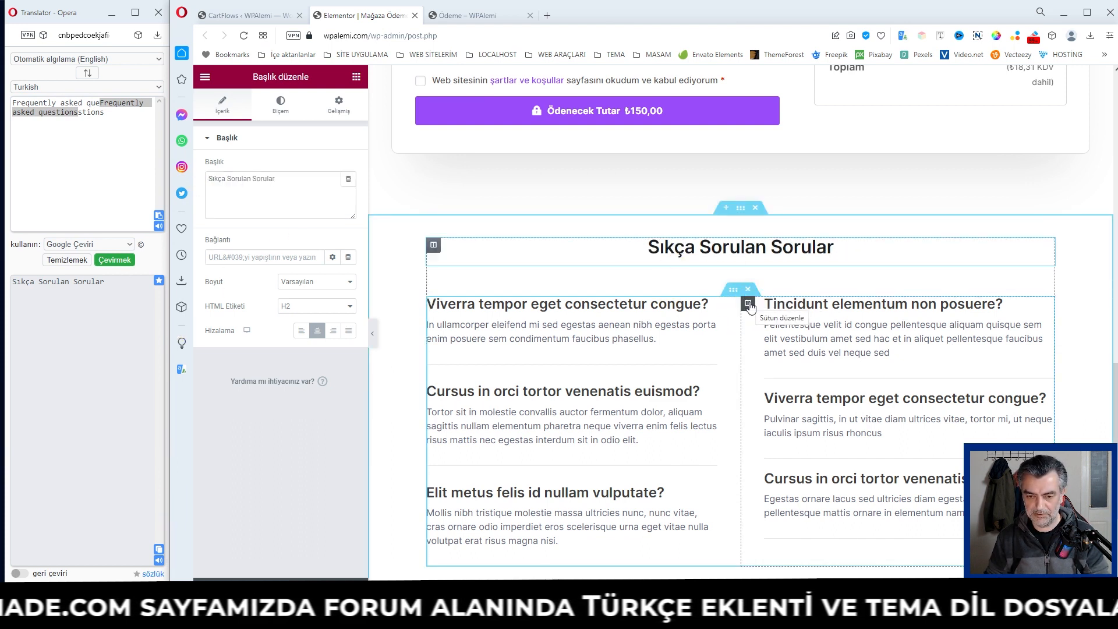
click(711, 304)
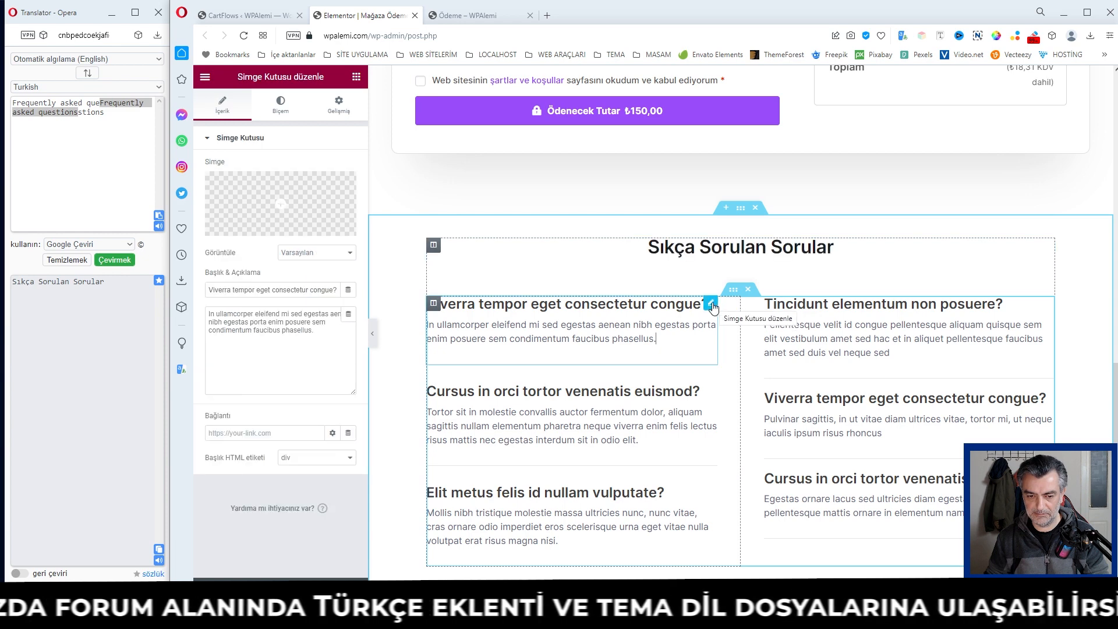
click(832, 250)
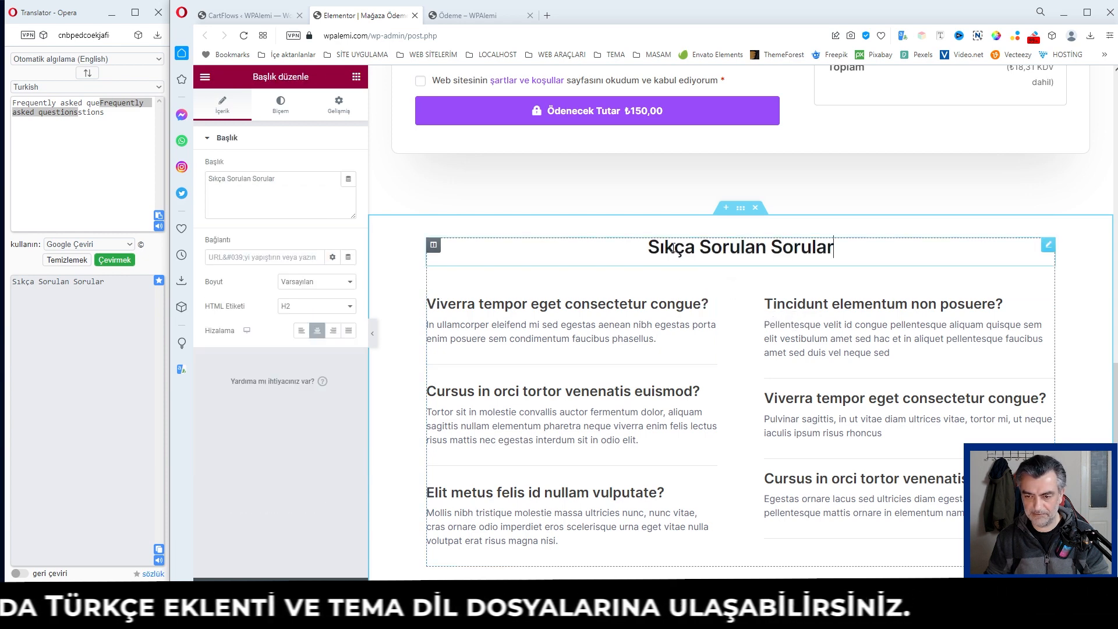
Replace the header's placeholder logo image with the DNK logo, favicon-free-img.png, from the media library
scroll(707, 309, down, 1)
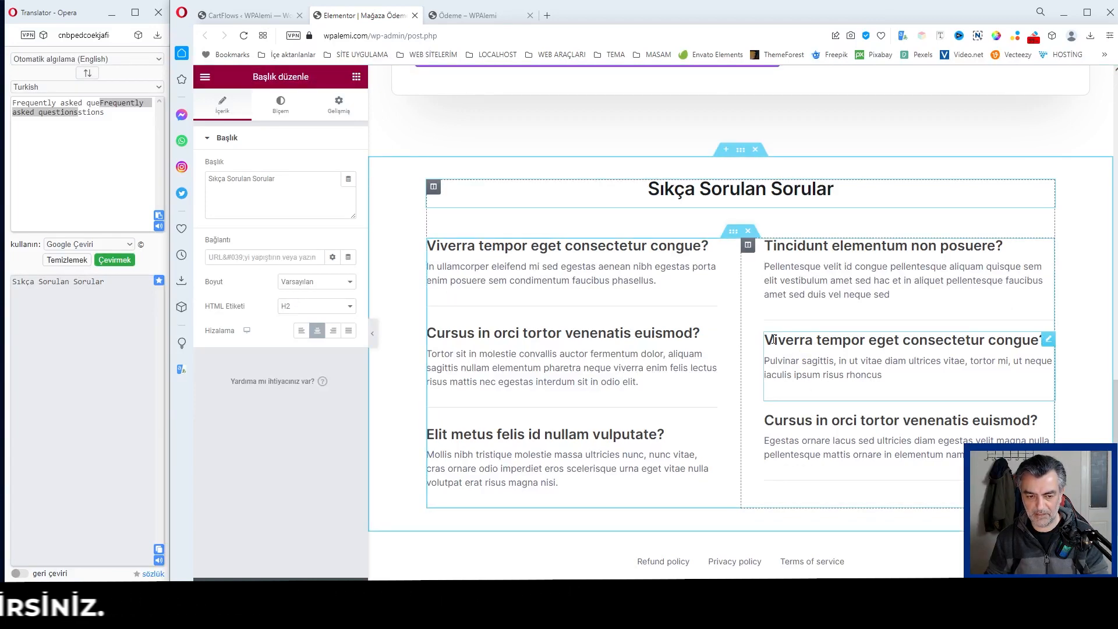
scroll(773, 340, up, 15)
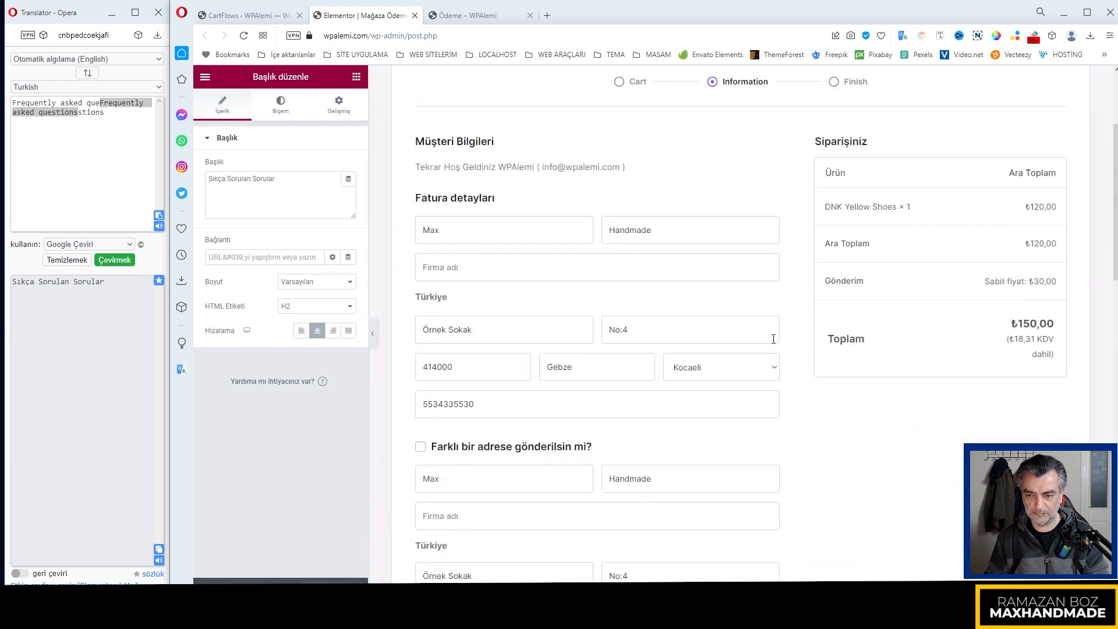
click(751, 93)
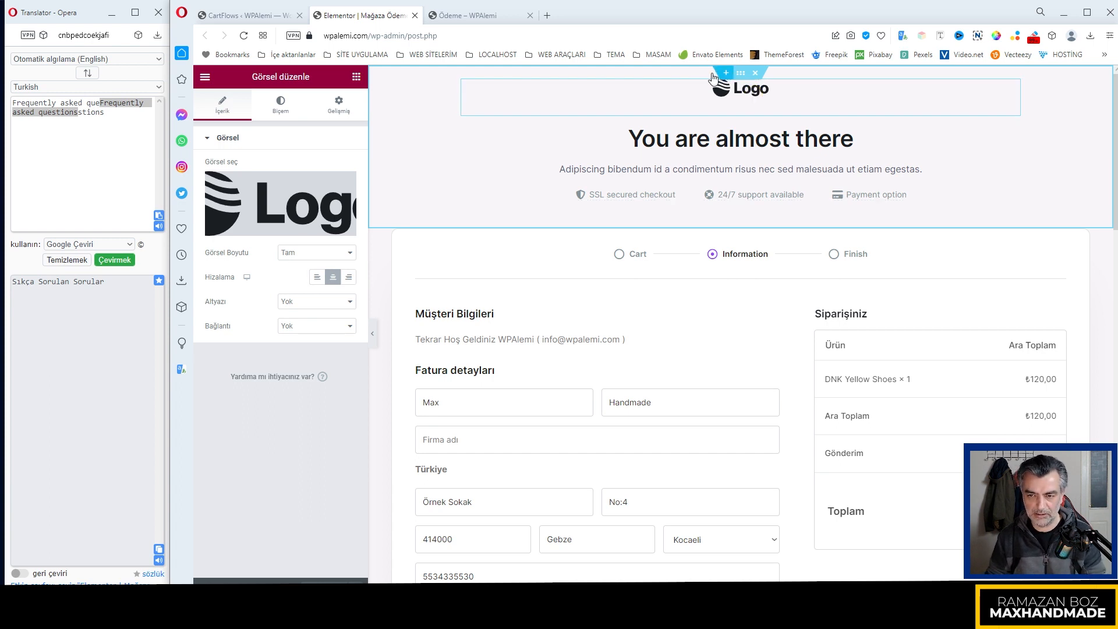
click(273, 230)
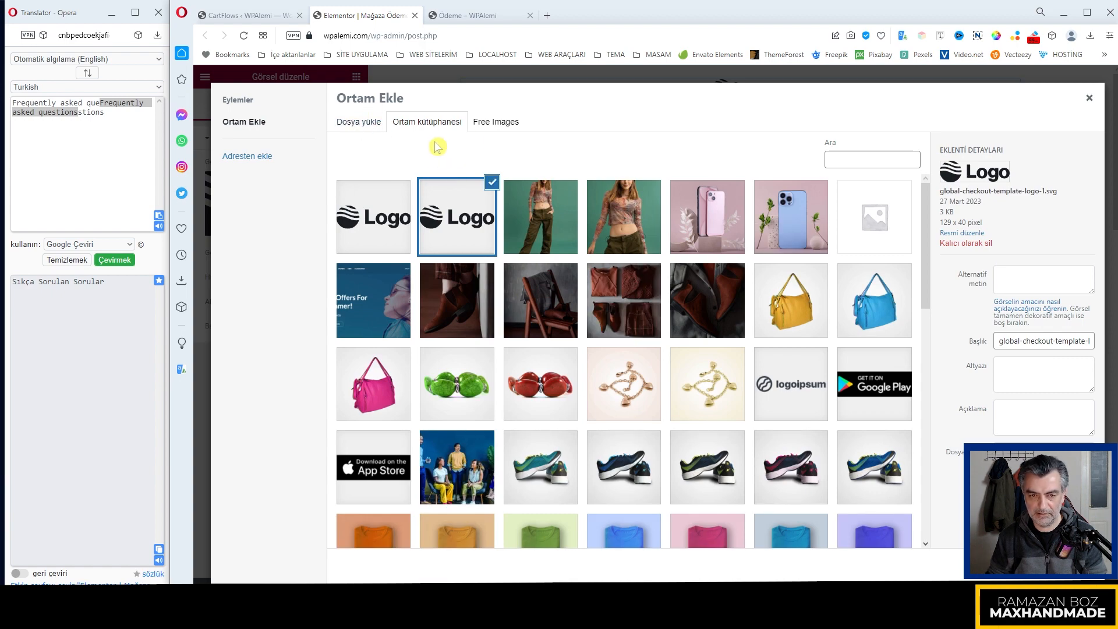
scroll(645, 225, down, 6)
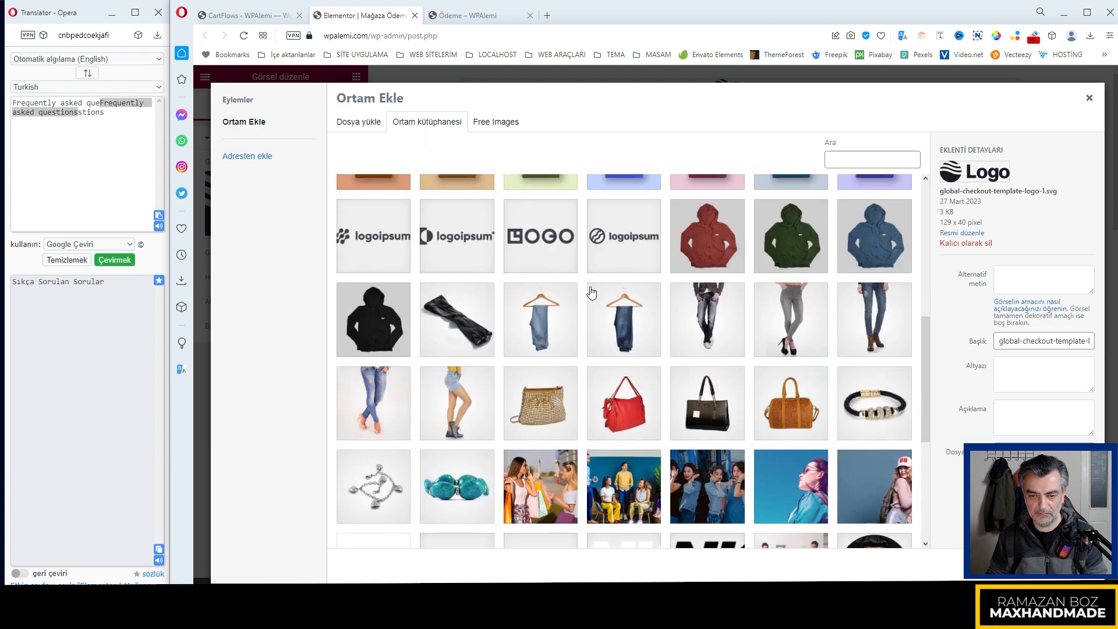
scroll(591, 291, up, 2)
scroll(634, 289, down, 5)
scroll(638, 289, up, 10)
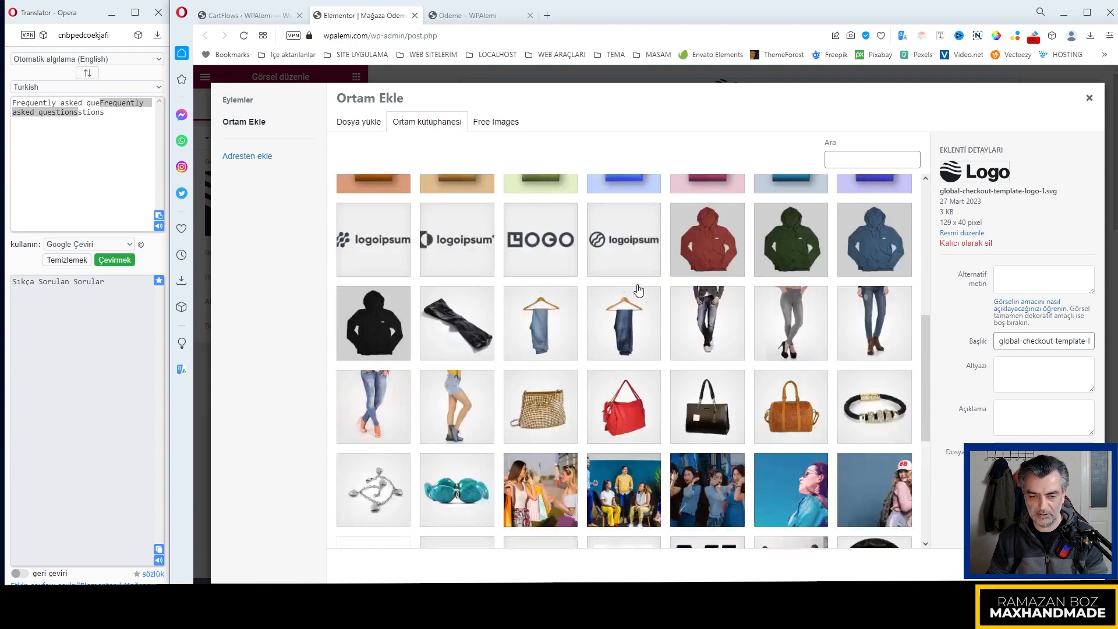
scroll(640, 291, down, 10)
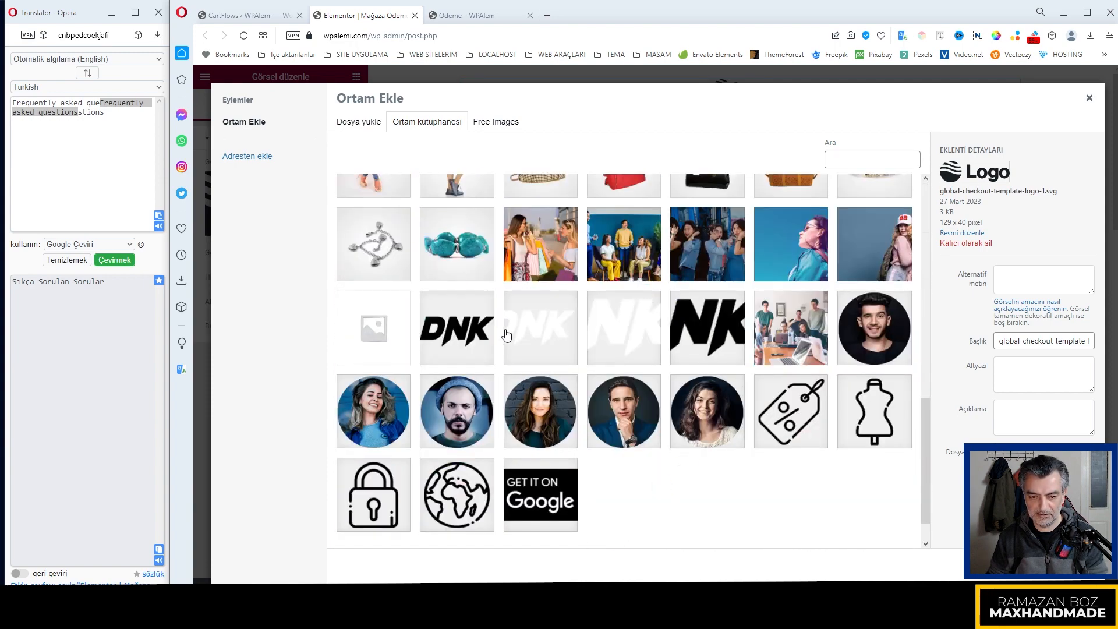
click(453, 331)
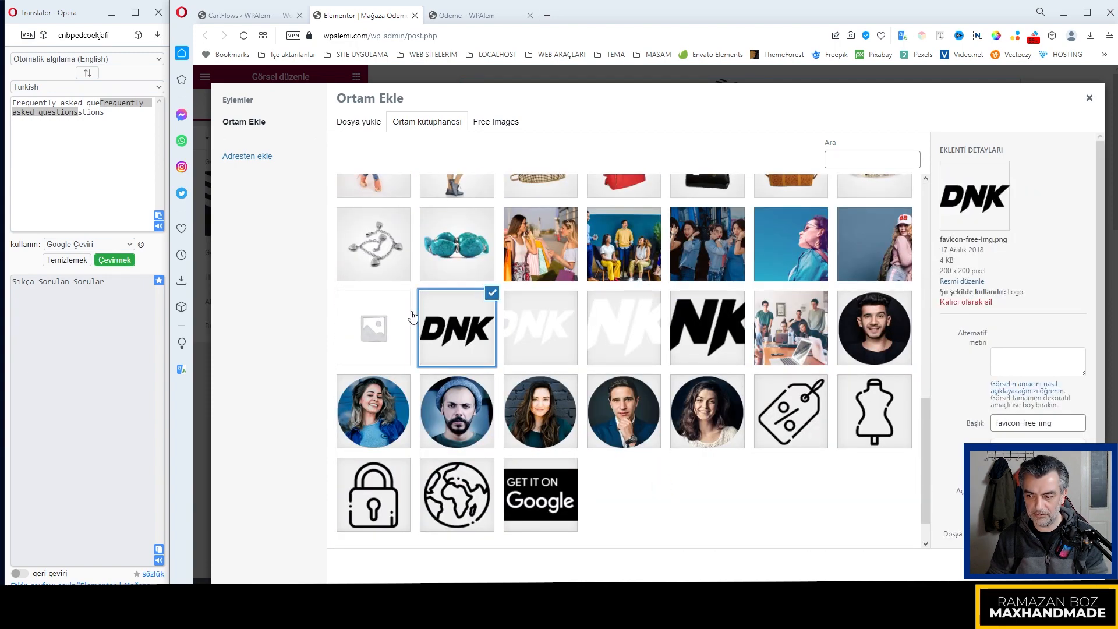
click(1064, 566)
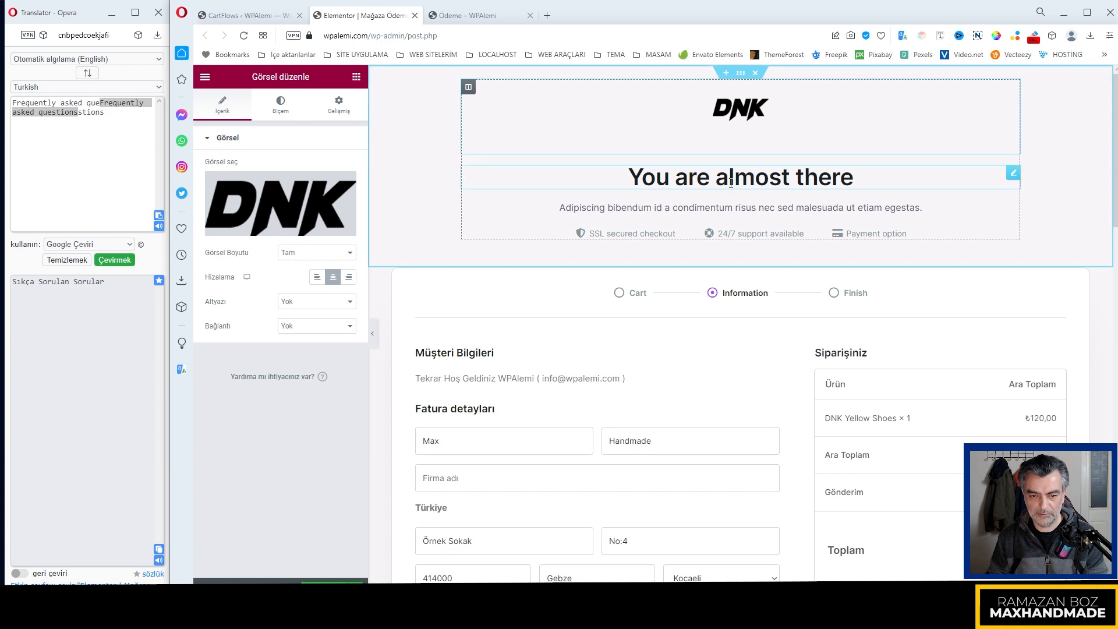
Replace the header's "You are almost there" heading with "Ödeme Detayları"
click(749, 178)
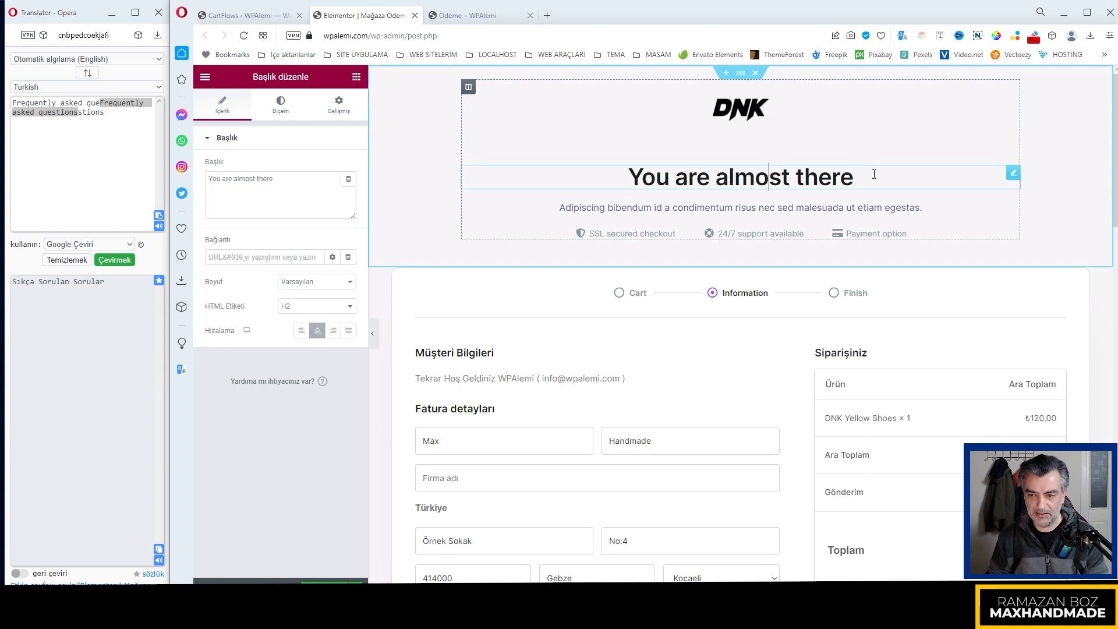
drag(863, 175, 625, 178)
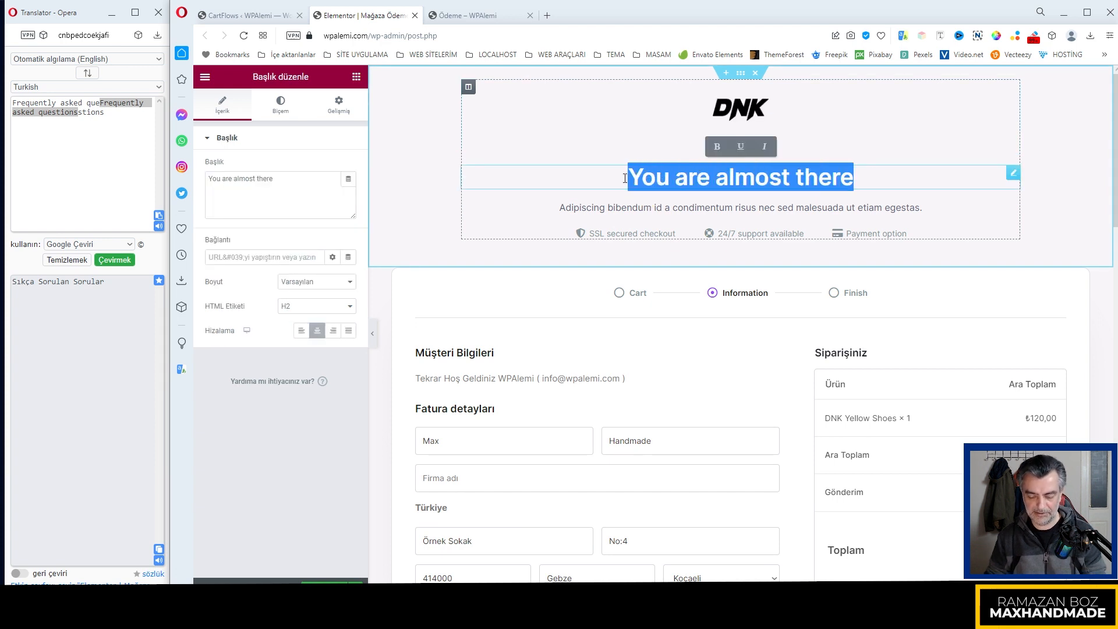
text(Sipa)
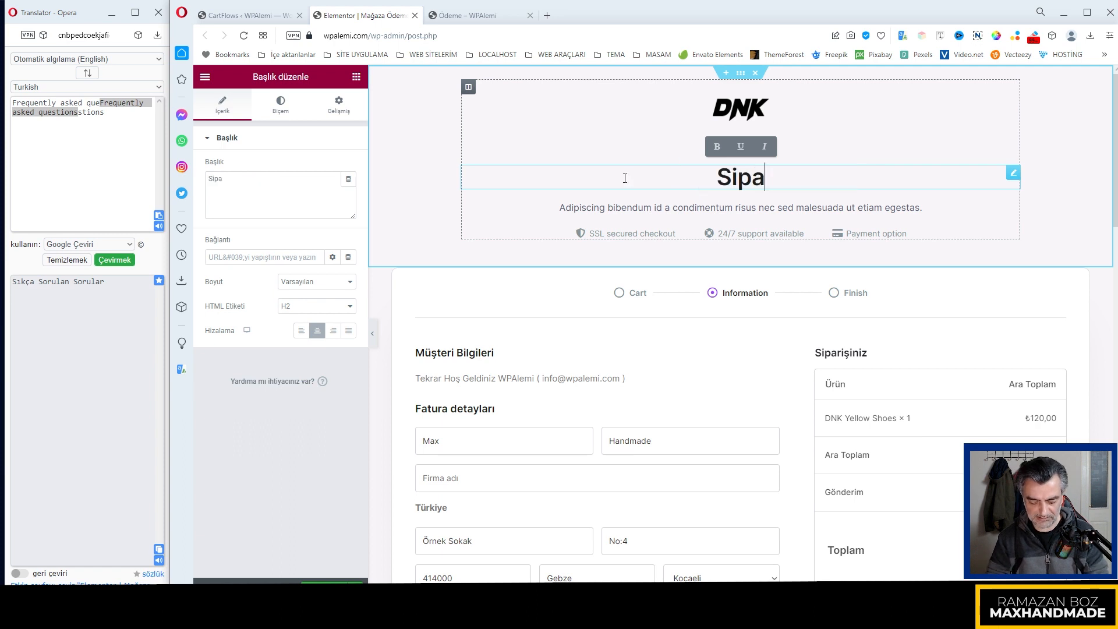
text(riş)
key(BackSpace)
key(BackSpace)
key(BackSpace)
key(BackSpace)
key(BackSpace)
key(BackSpace)
key(BackSpace)
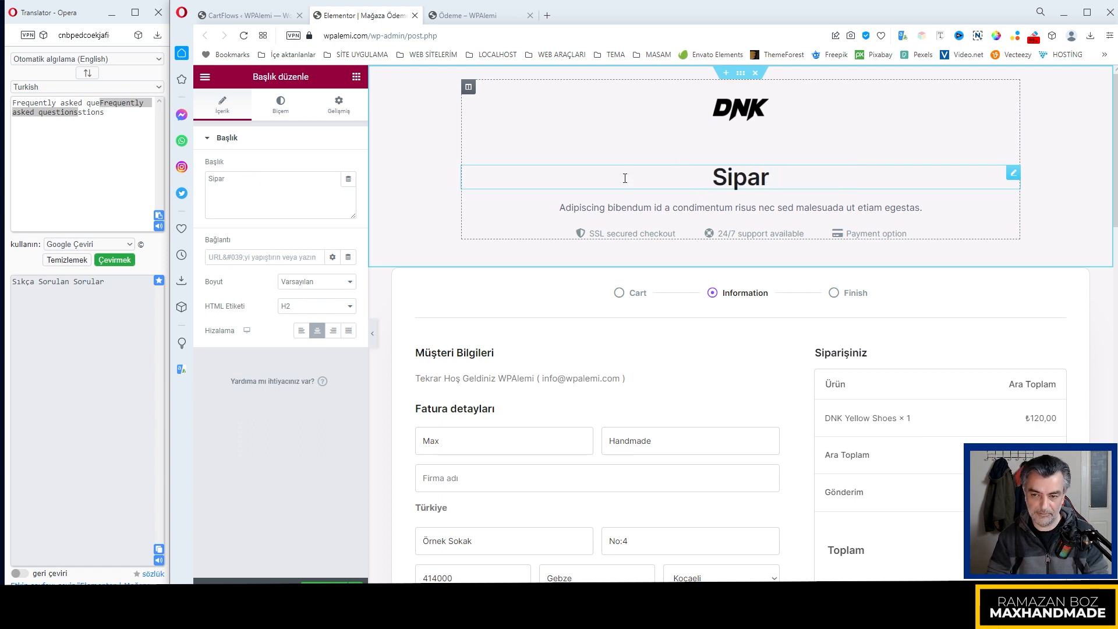
text(Öde)
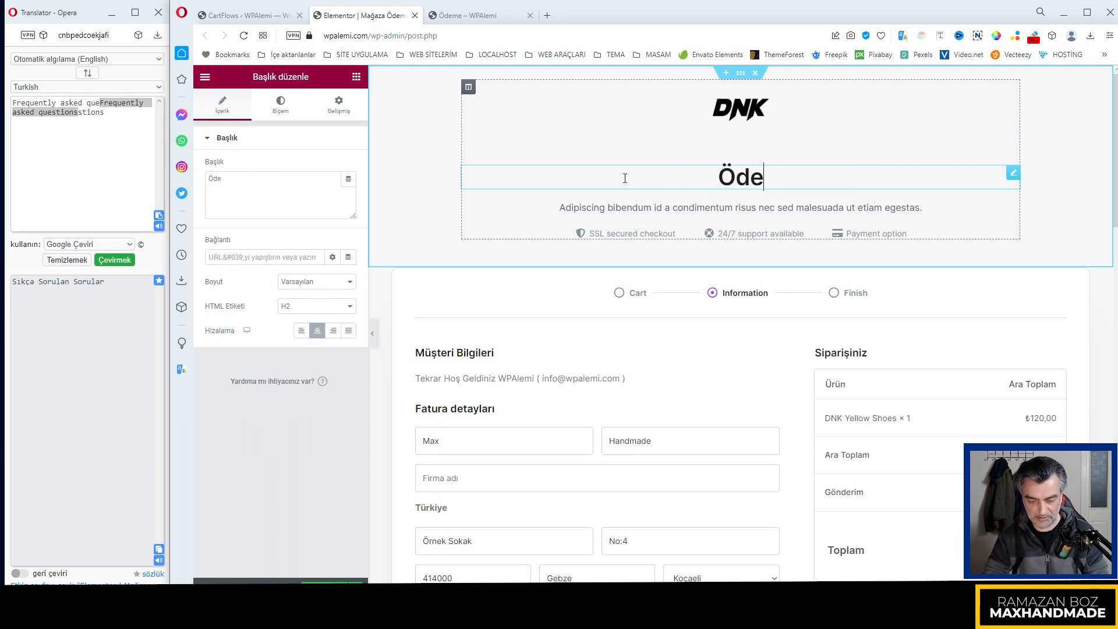
text(me Det)
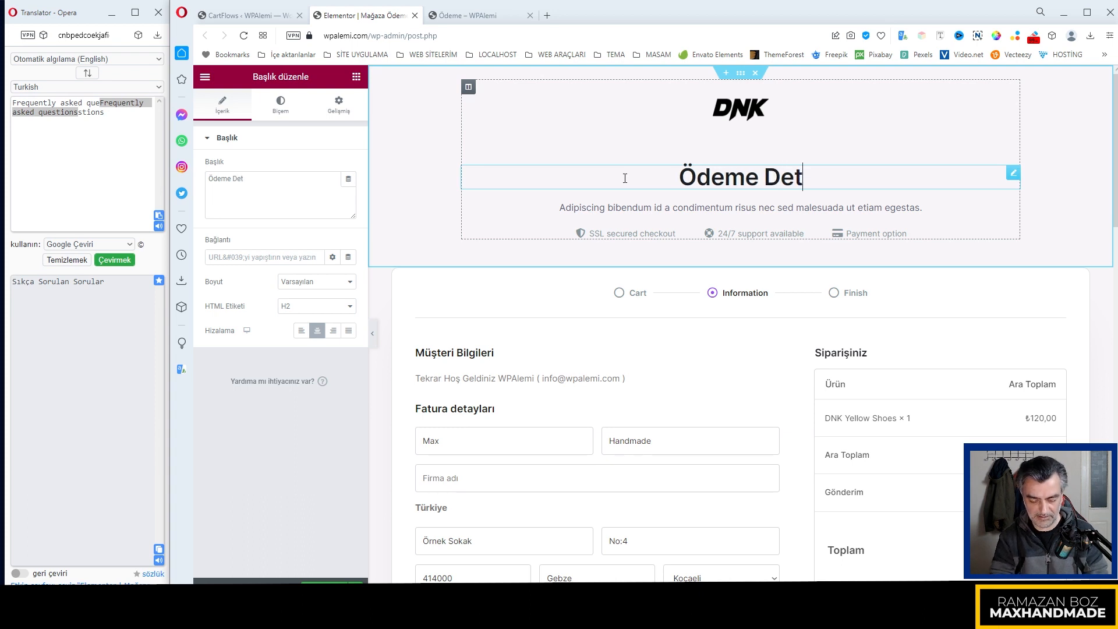
text(ayları)
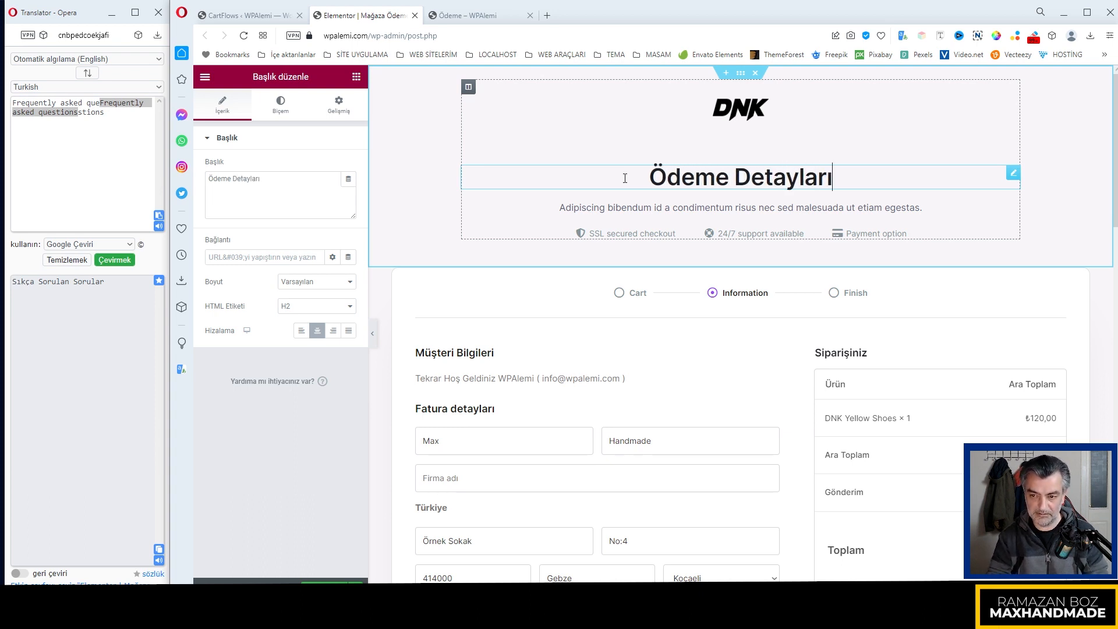
Replace the header's placeholder description with "Oluşturduğunuz siparişin tamamlanması için gerekli yerleri lütfen kontrol ediniz.", copied from the localhost checkout page
click(773, 208)
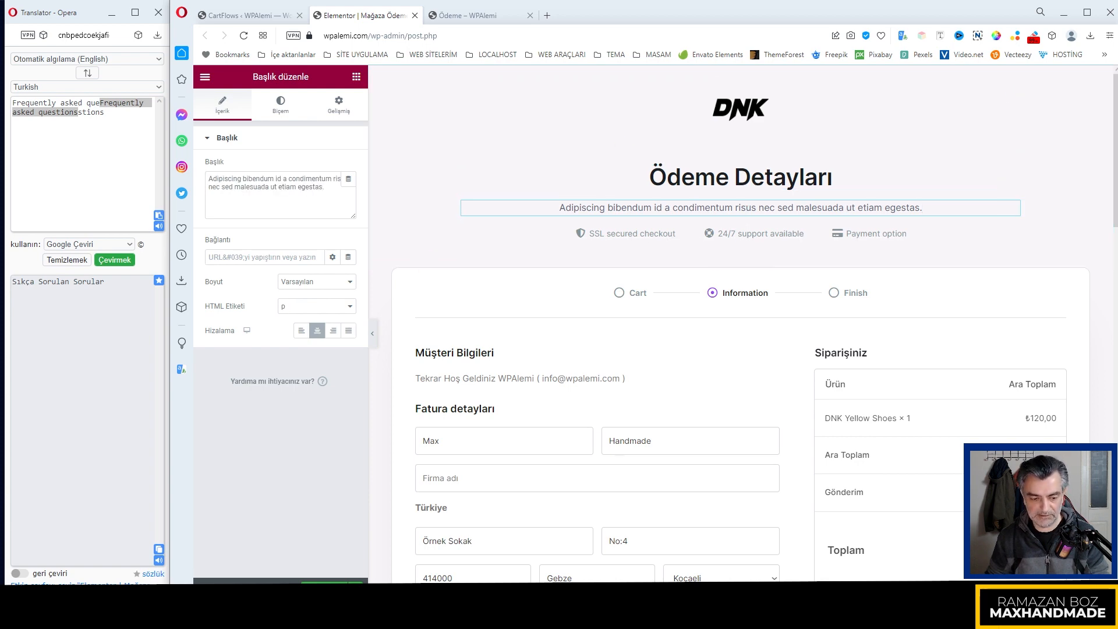
mouse_move(183, 616)
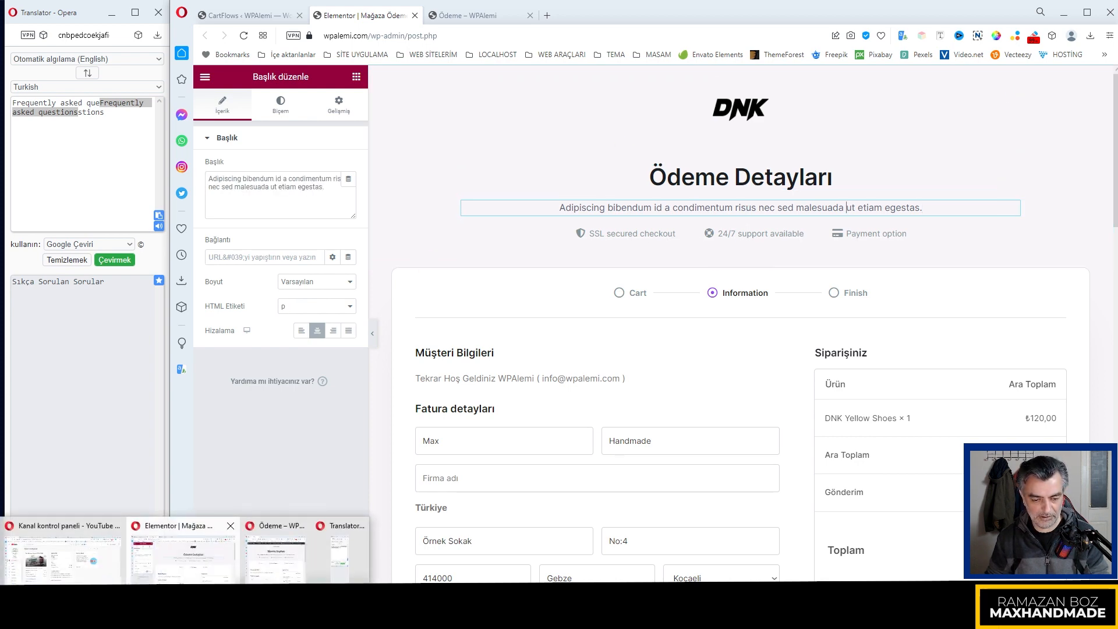
click(275, 551)
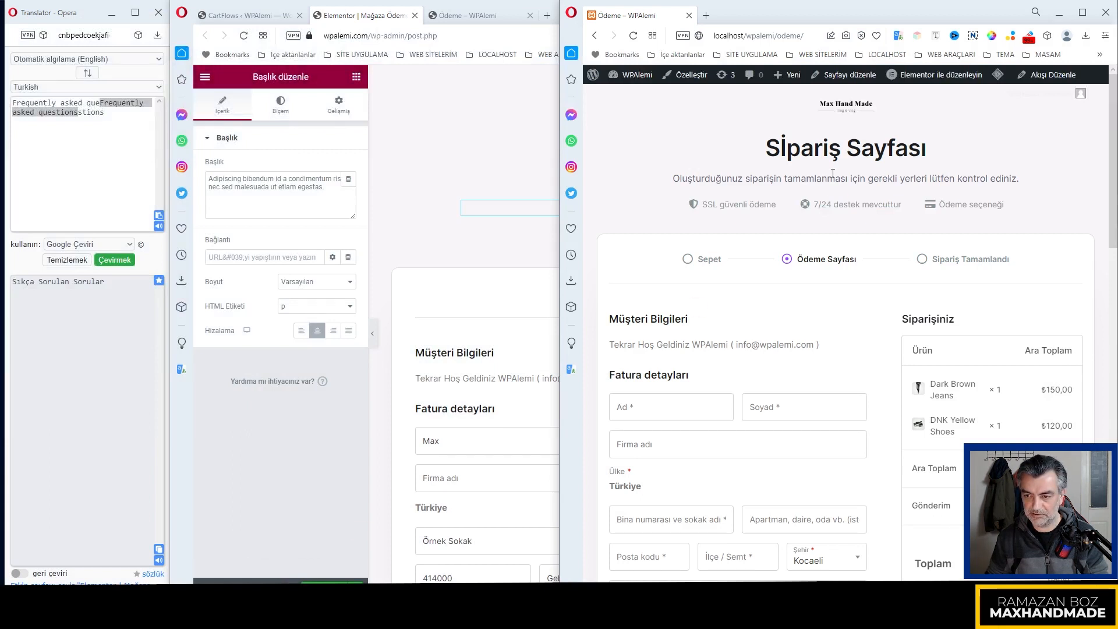
drag(877, 20, 792, 5)
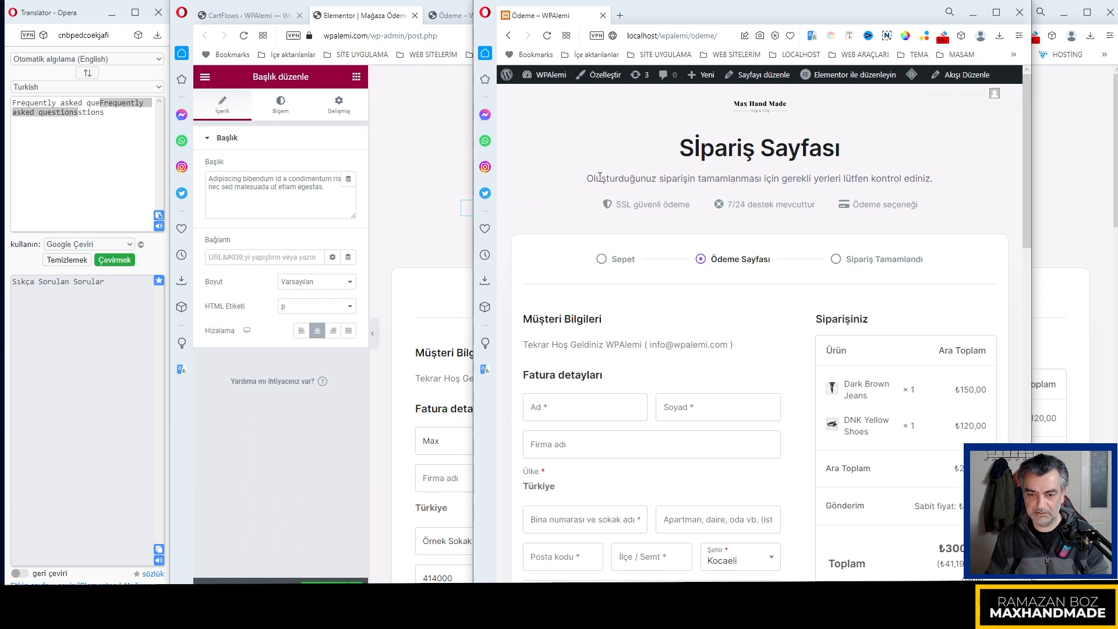
drag(589, 178, 935, 188)
key(ctrl+c)
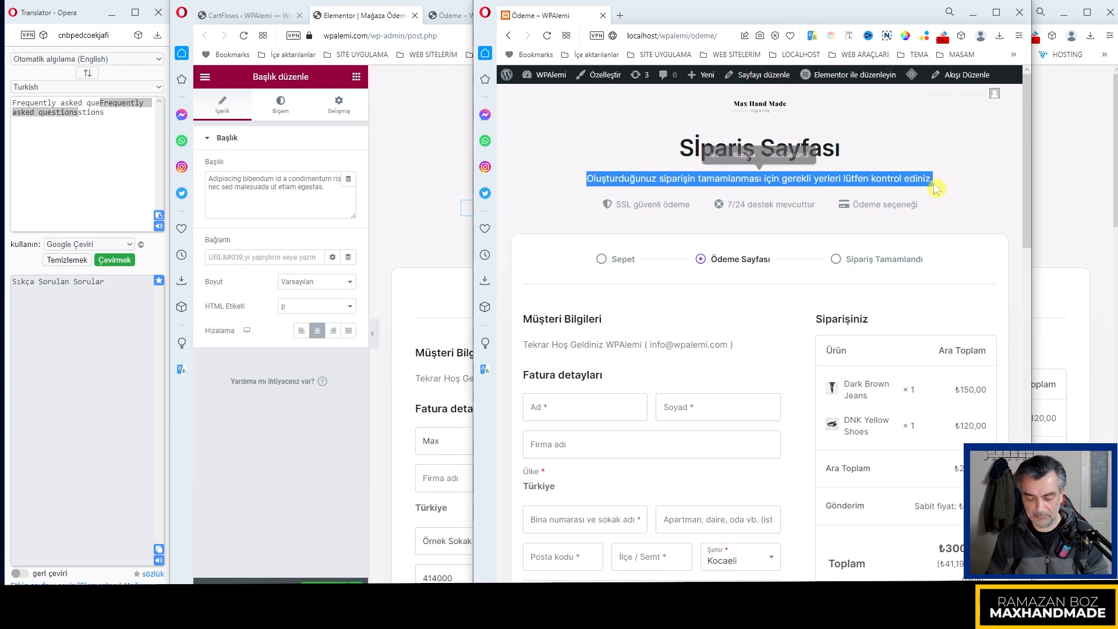
click(417, 171)
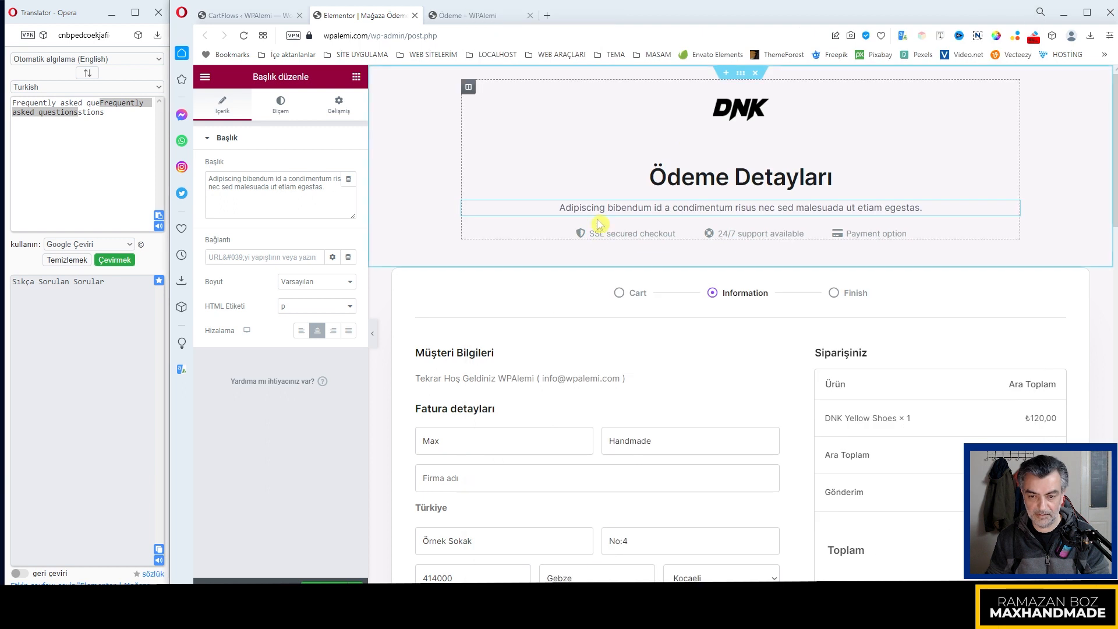
drag(335, 192, 208, 174)
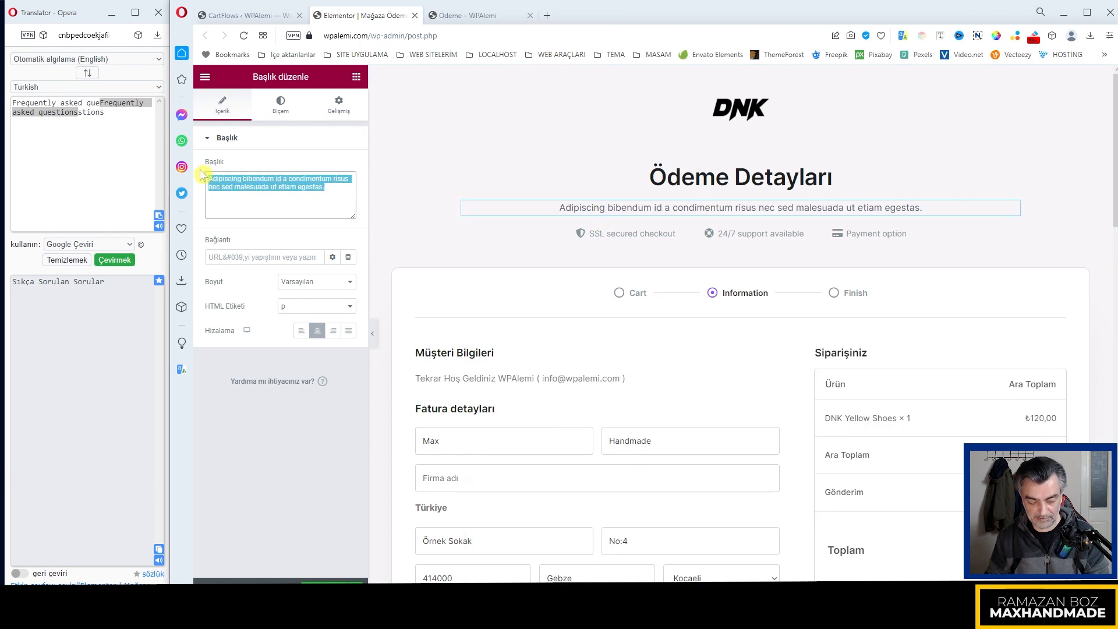
key(ctrl+v)
Translate the icon list's "SSL secured checkout" item with the browser's translator and set its text to "SSL güvenli ödeme"
click(652, 235)
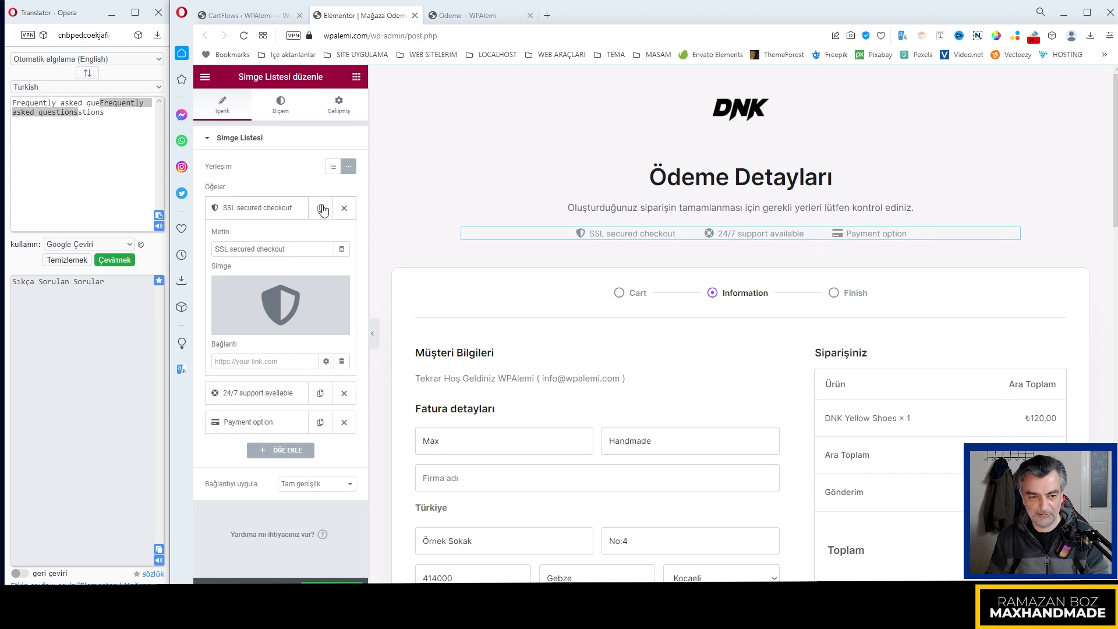
click(254, 210)
click(254, 212)
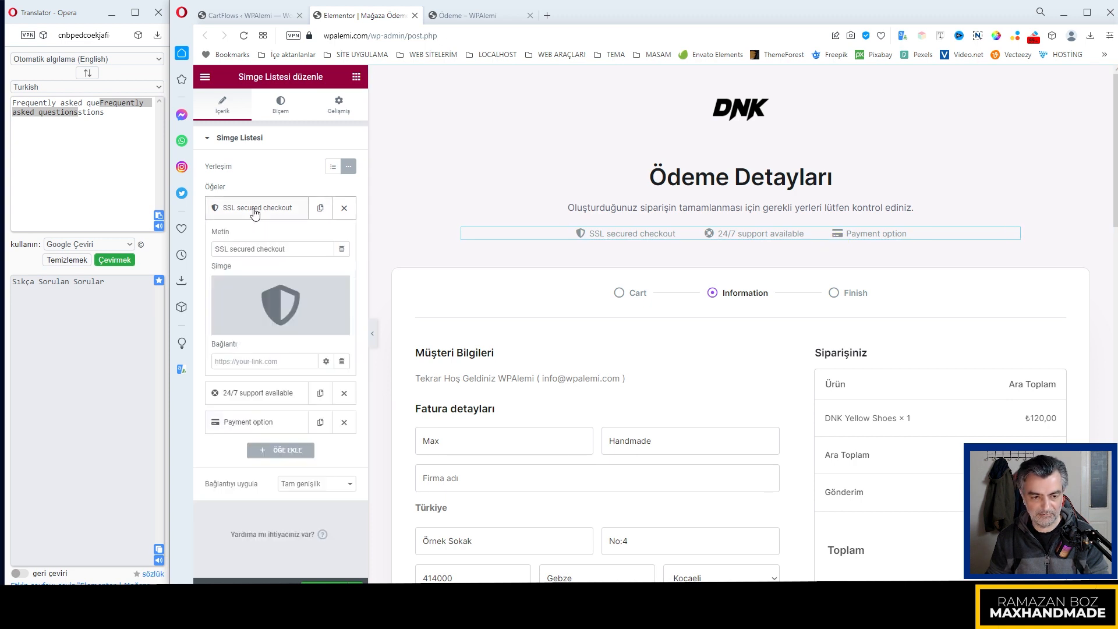
click(290, 249)
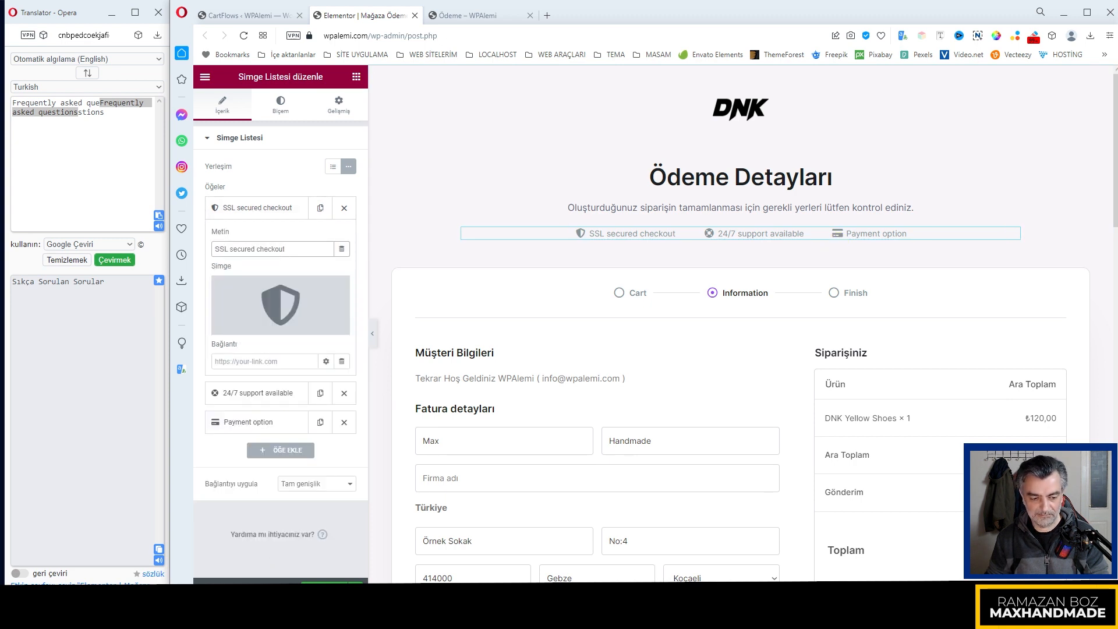
drag(295, 249, 221, 252)
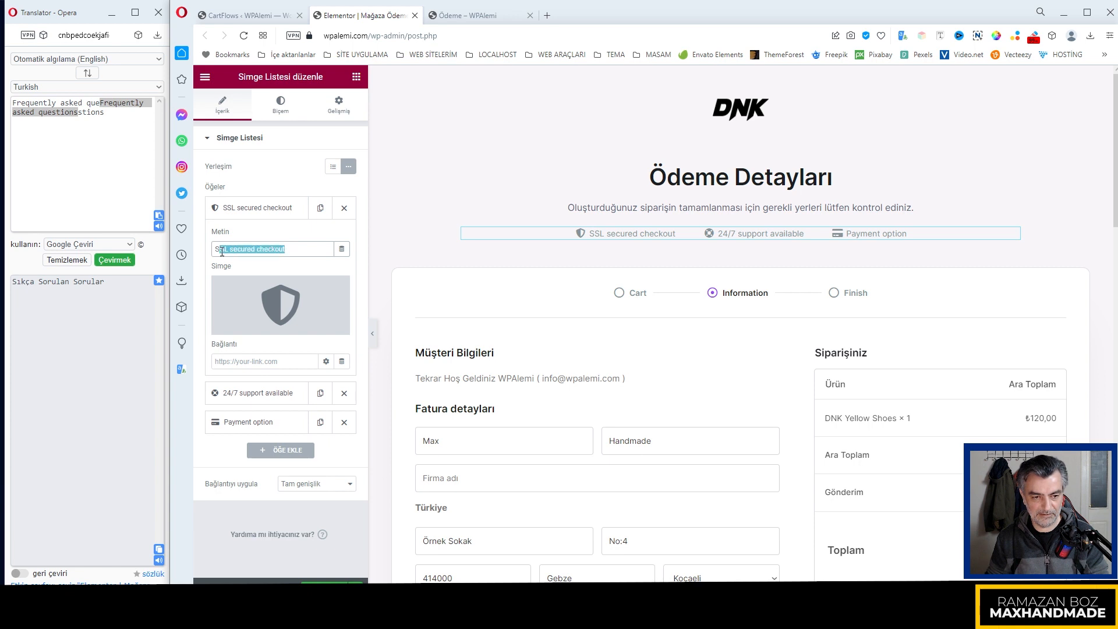
right_click(220, 251)
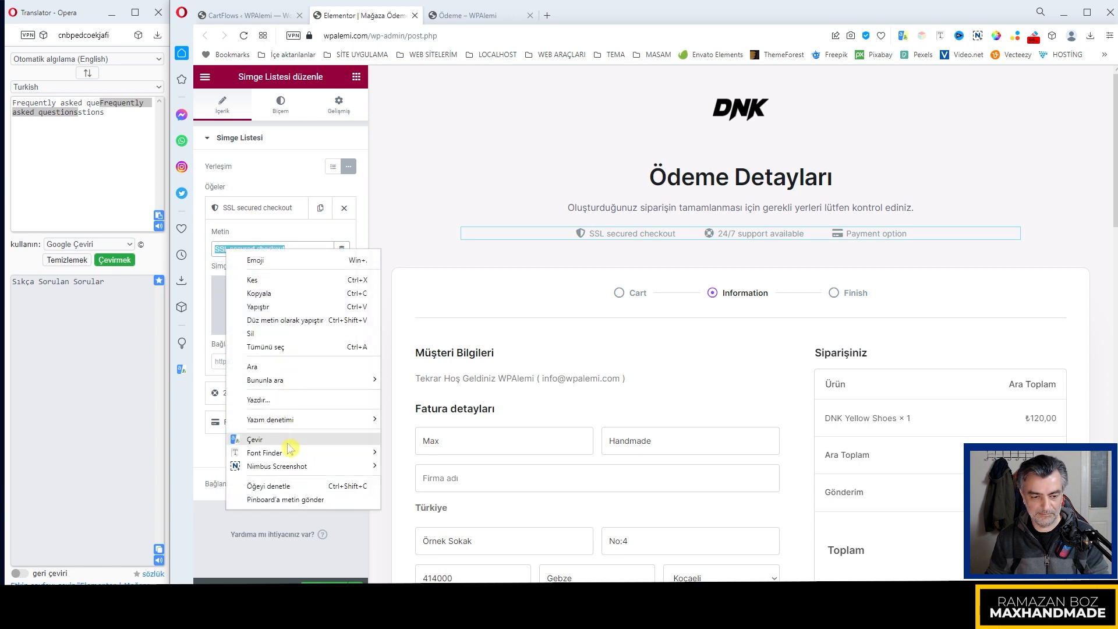
click(281, 442)
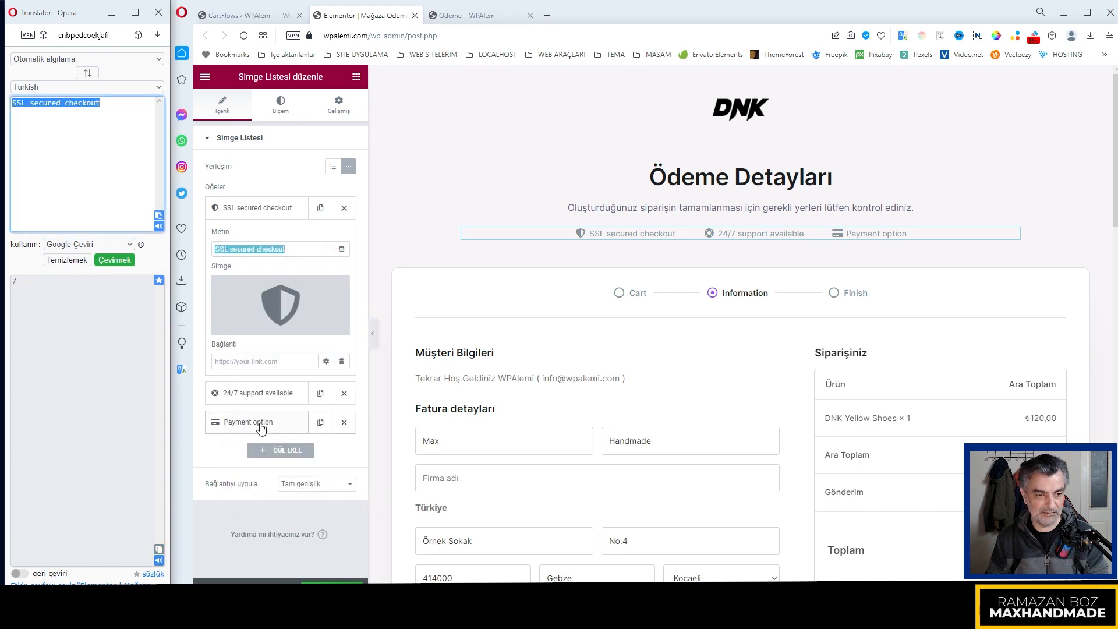
click(159, 548)
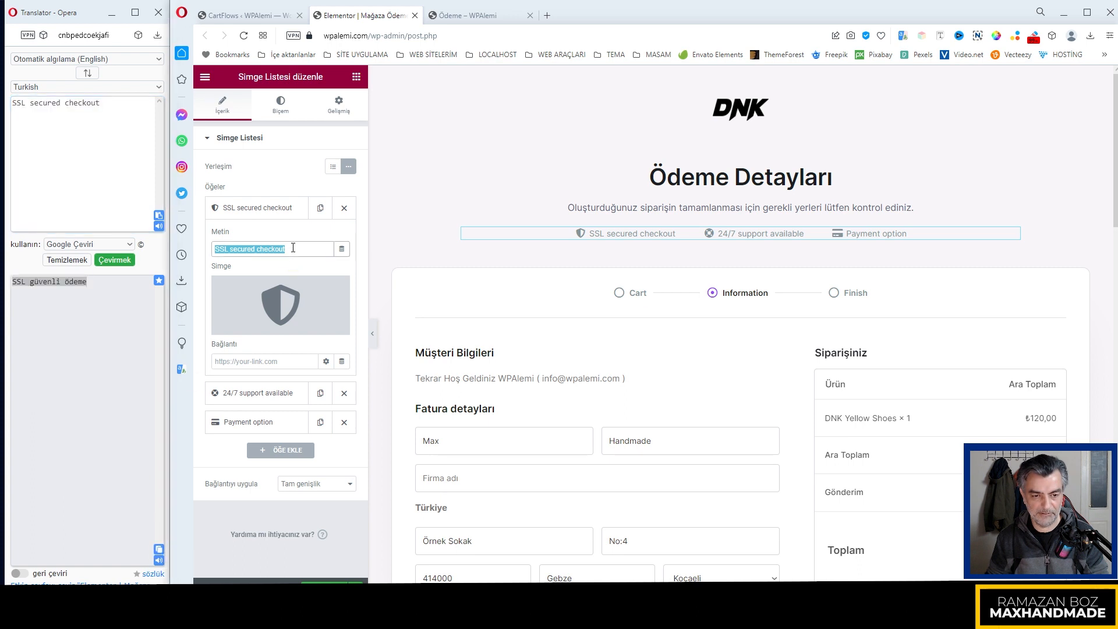
text(SSL güvenli ödeme)
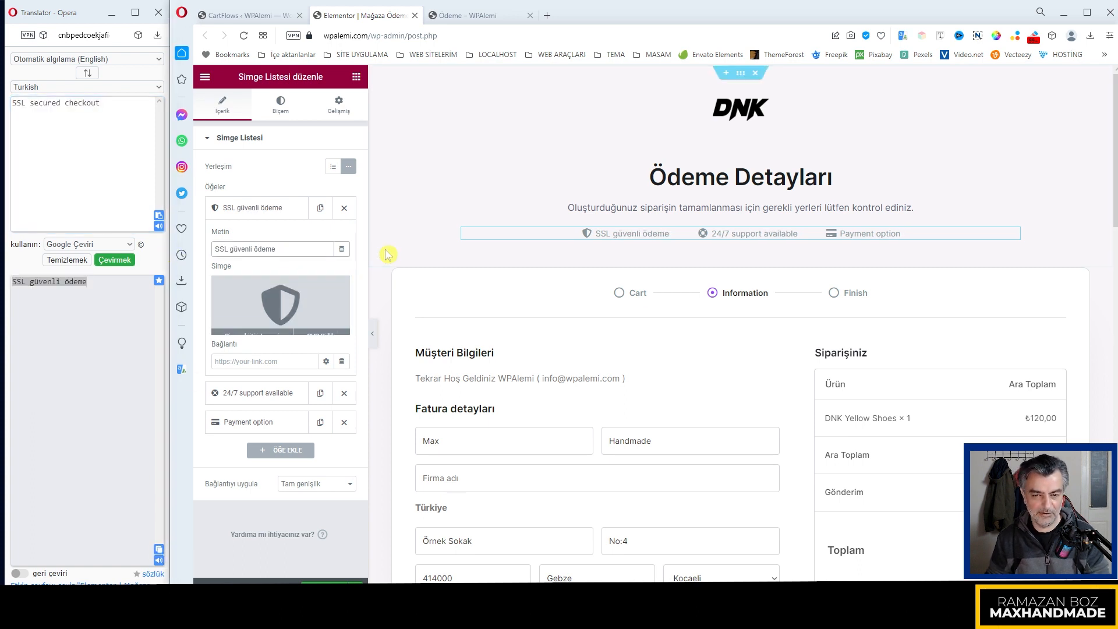
Translate the icon list's "24/7 support available" item with the browser's translator and set its text to "7/24 destek mevcuttur"
click(751, 234)
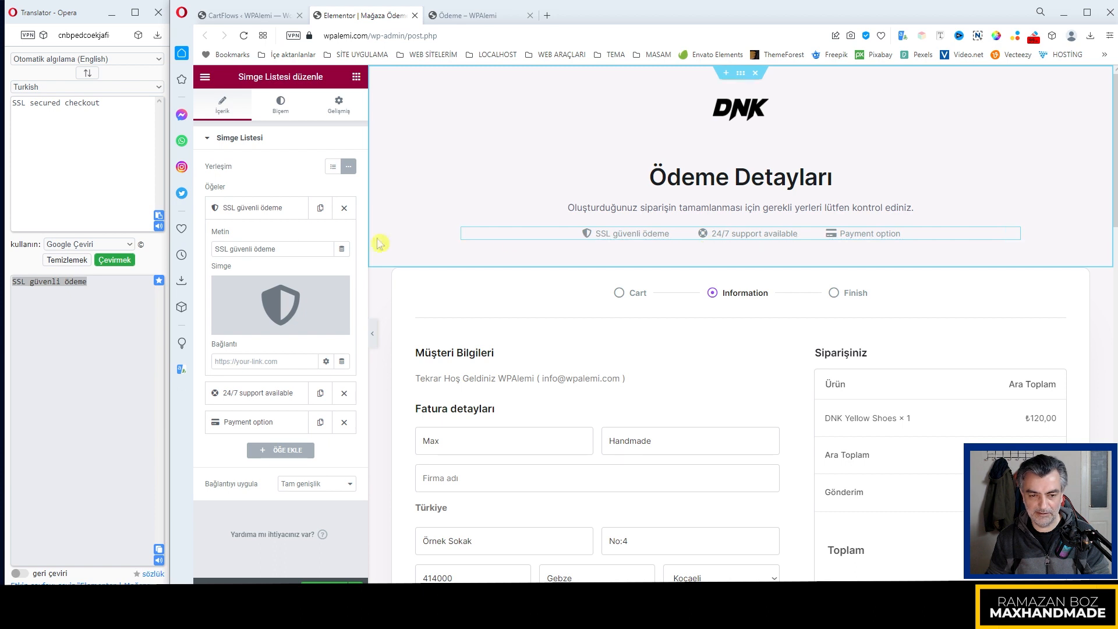
click(259, 208)
click(271, 237)
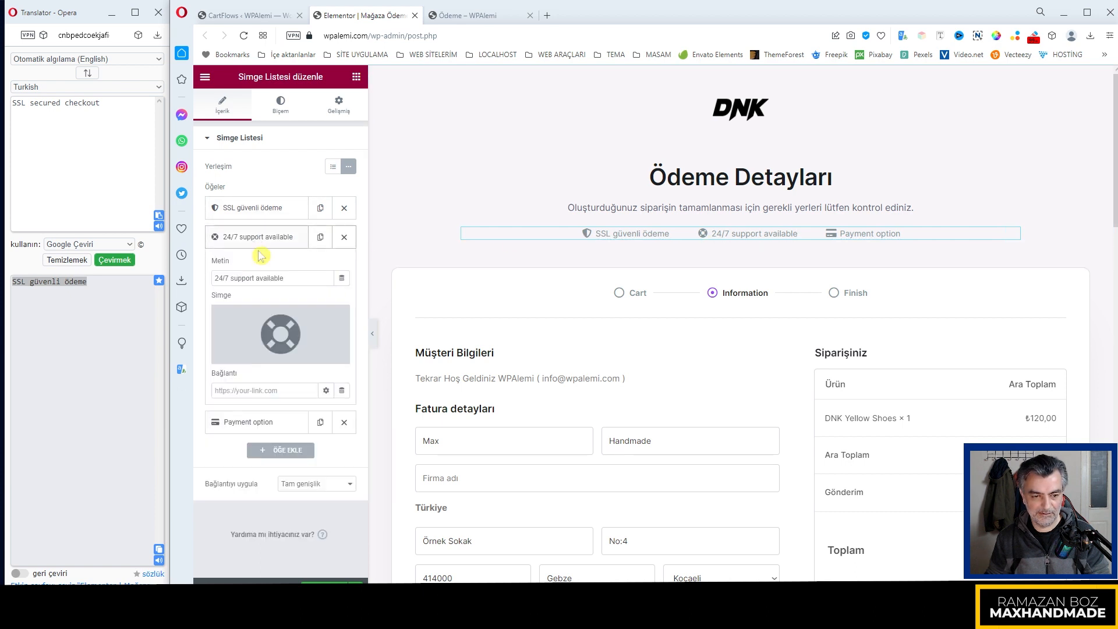
drag(294, 278, 168, 275)
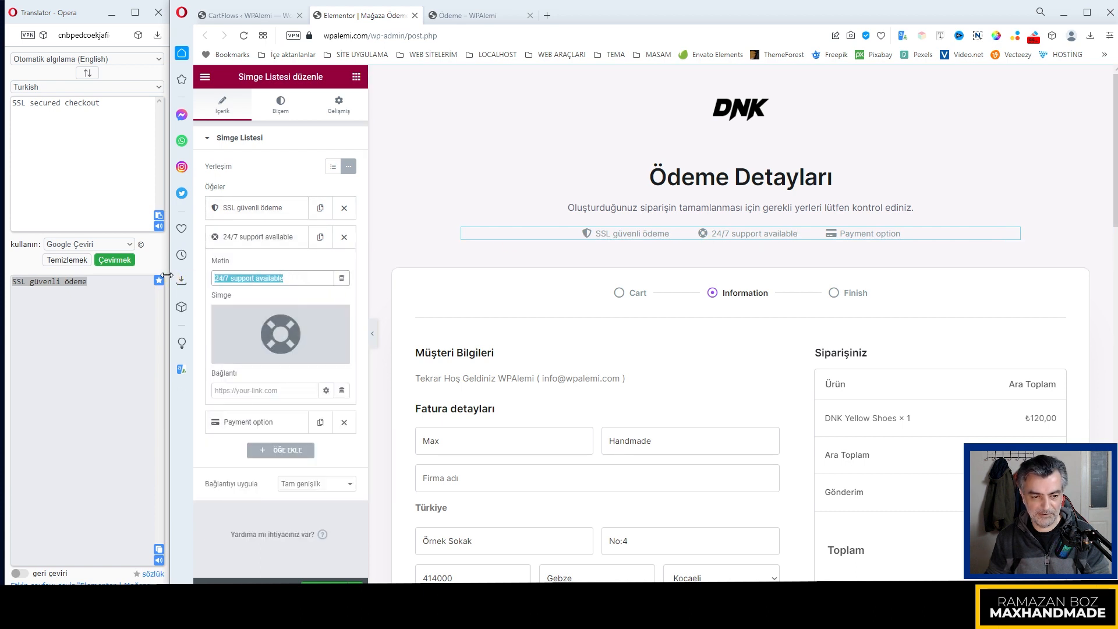
right_click(224, 279)
click(291, 476)
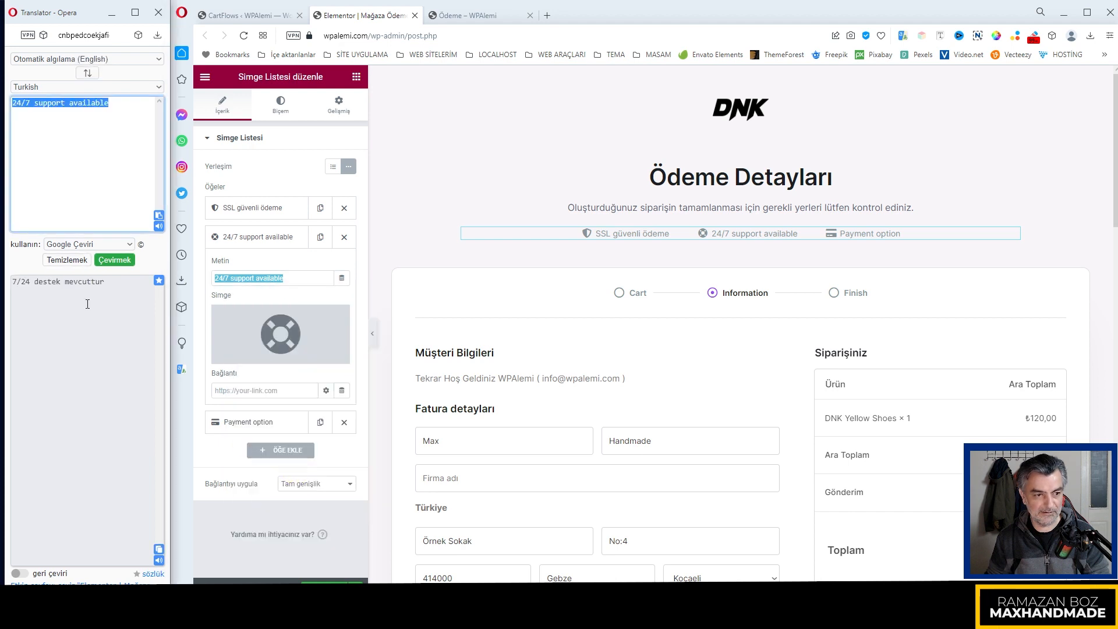
click(159, 550)
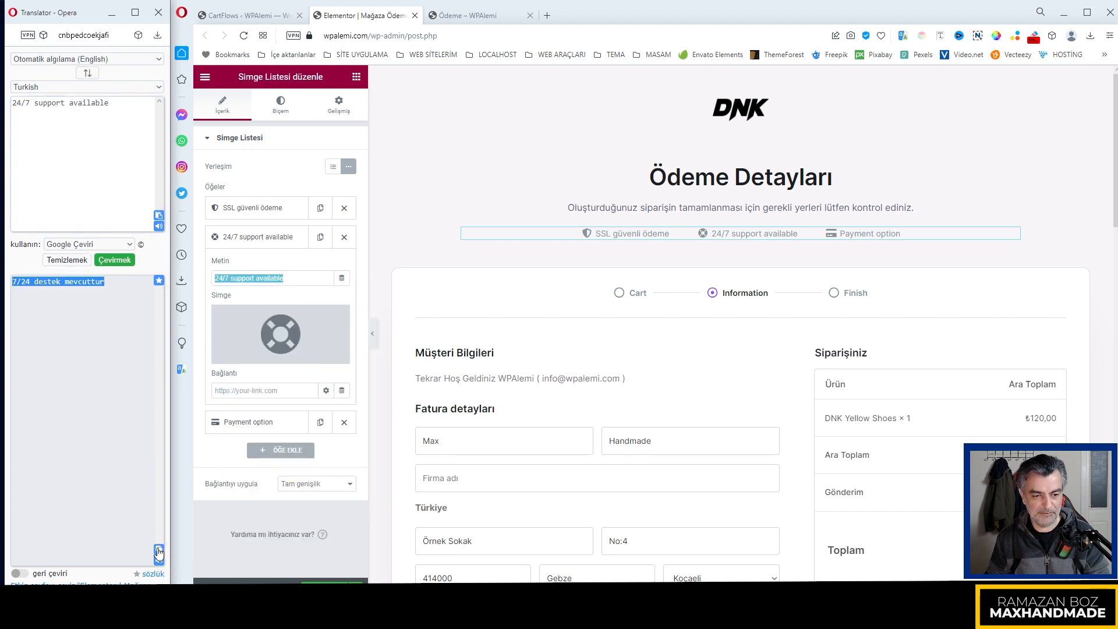
click(295, 278)
key(ctrl+a)
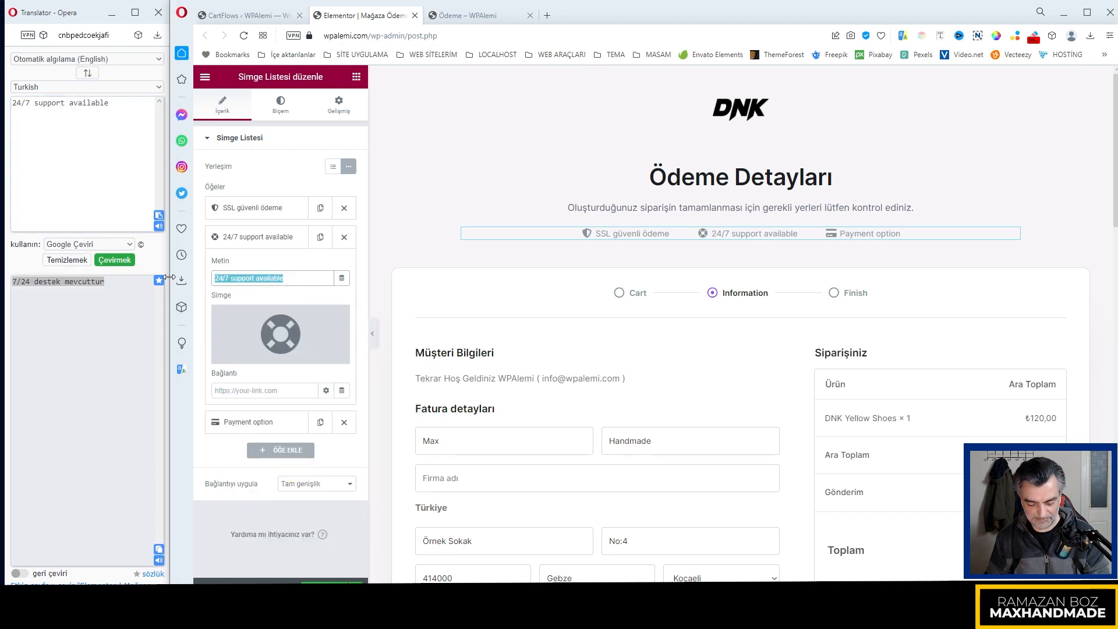
key(ctrl+v)
click(276, 239)
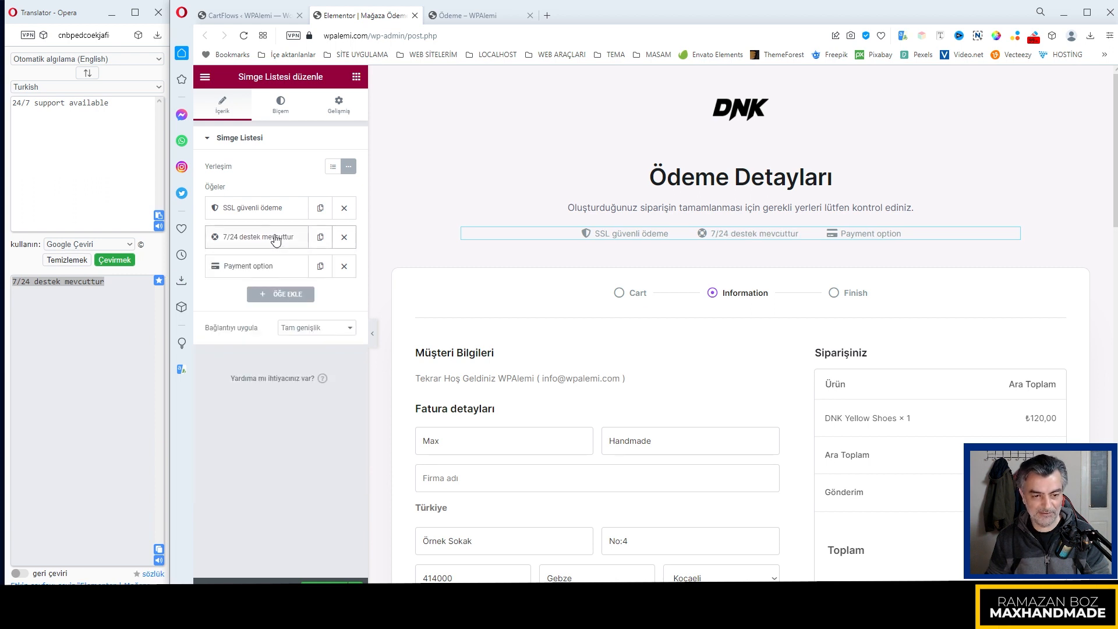
Translate the icon list's "Payment option" item with the browser's translator and copy the Turkish text "Ödeme seçeneği"
click(244, 266)
drag(274, 307, 208, 311)
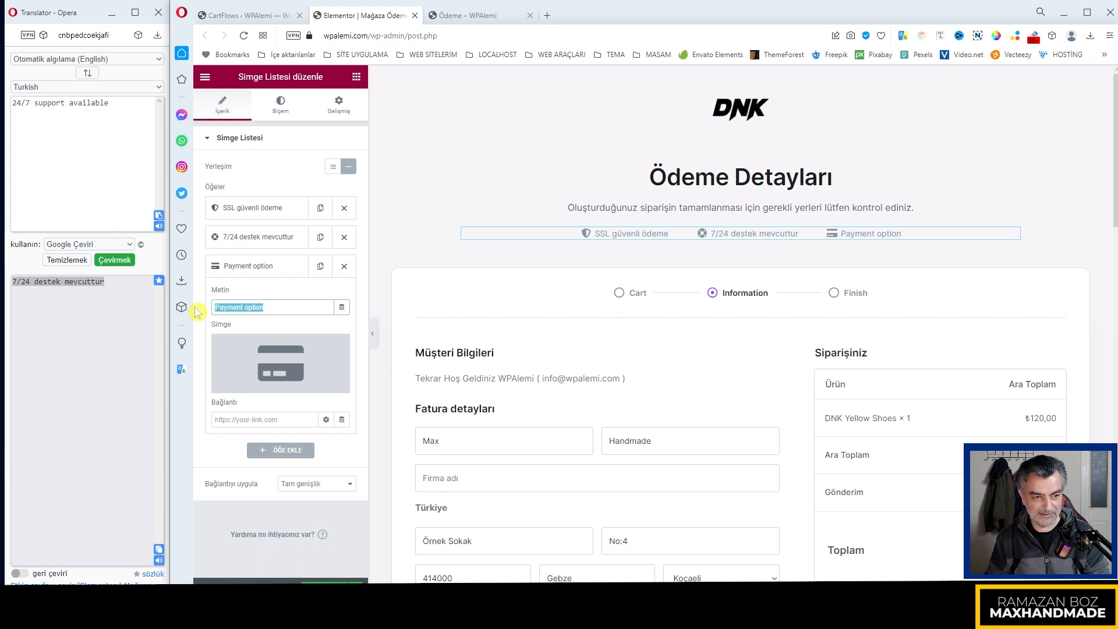
right_click(243, 309)
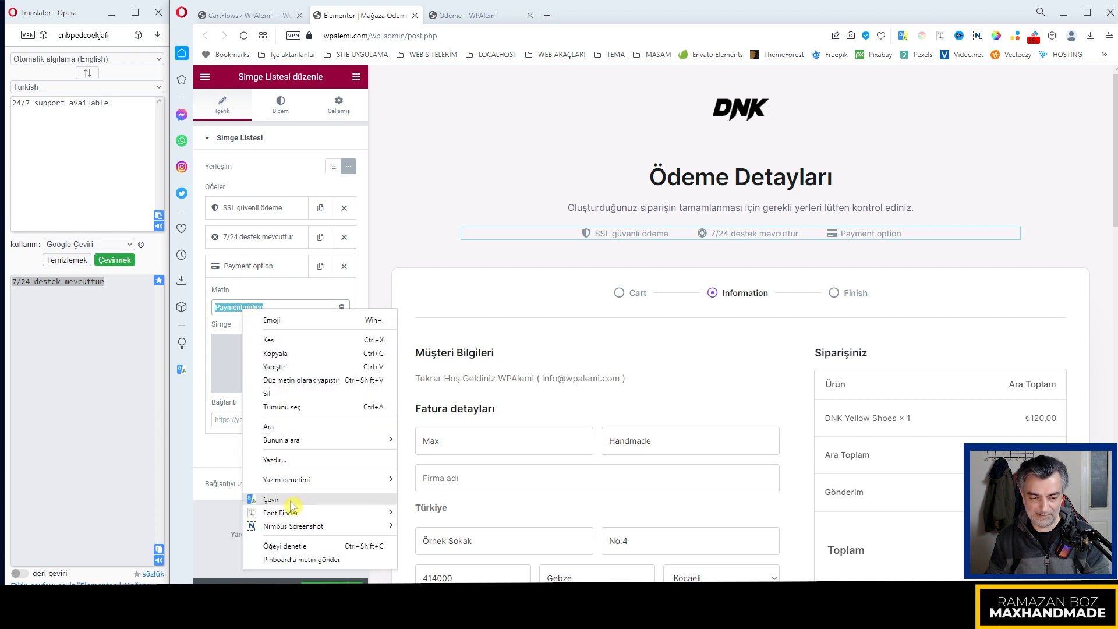
click(289, 502)
click(159, 549)
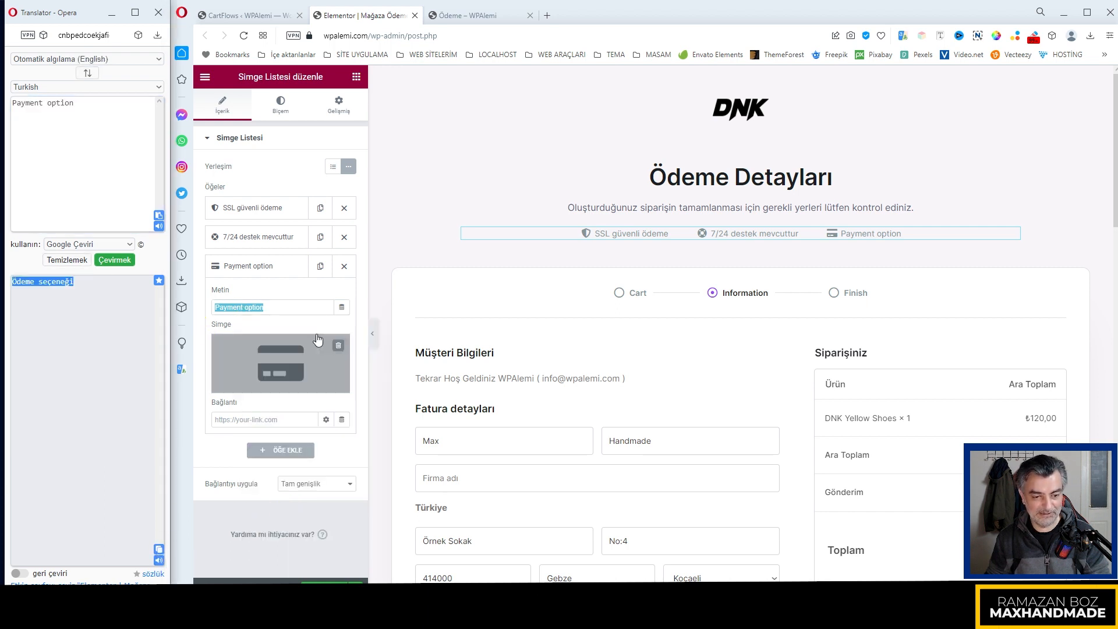
Replace the "Payment option" item's text in the icon list with "Ödeme seçeneği"
key(ctrl+v)
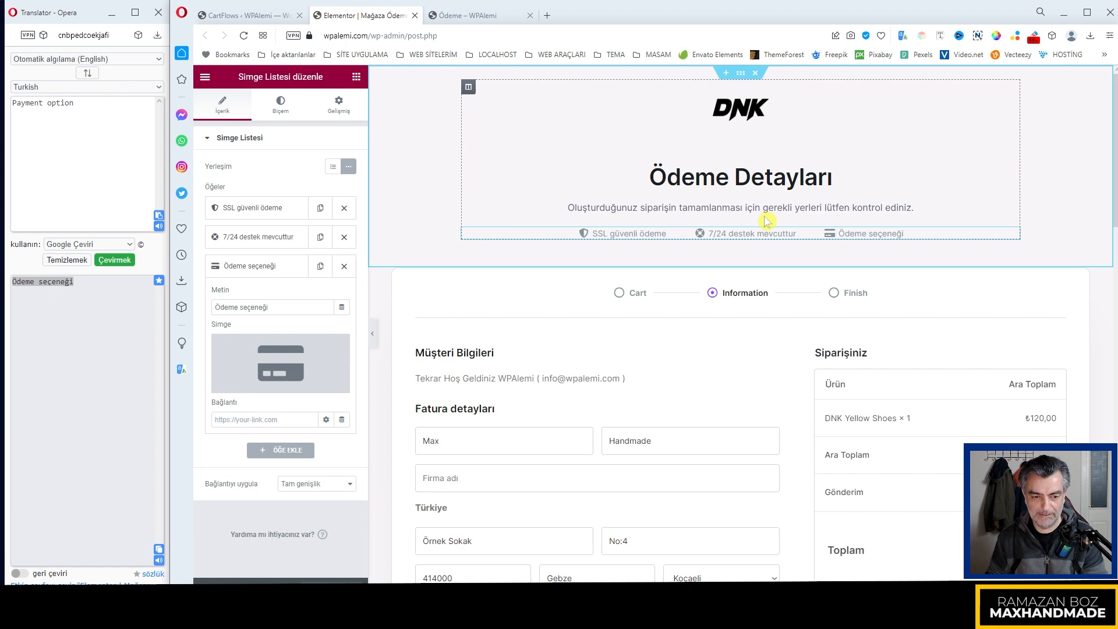
click(271, 141)
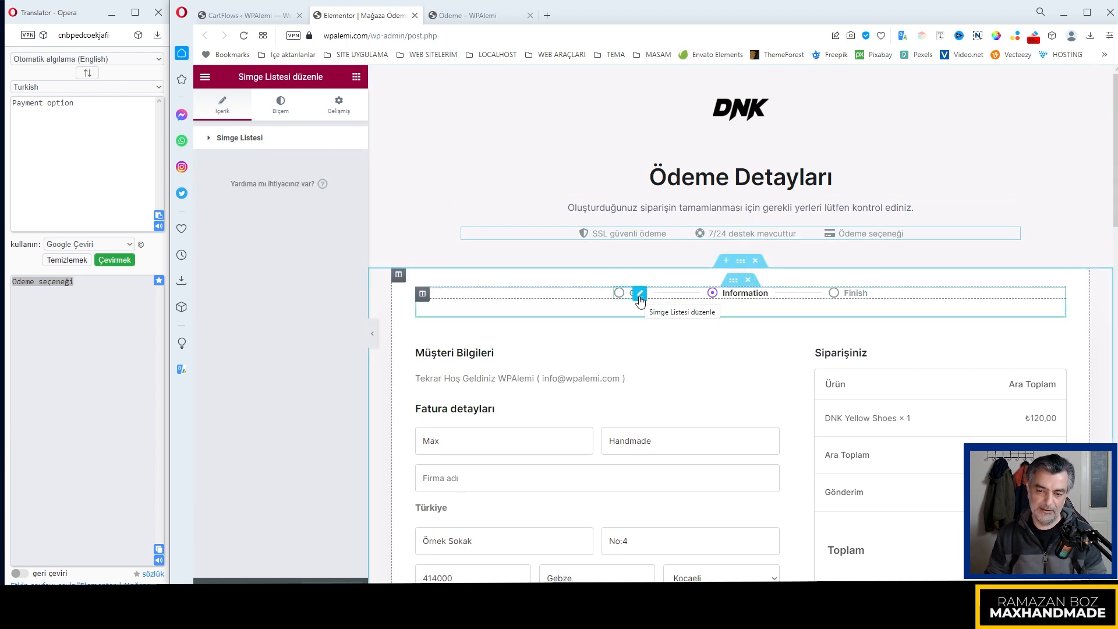
click(751, 308)
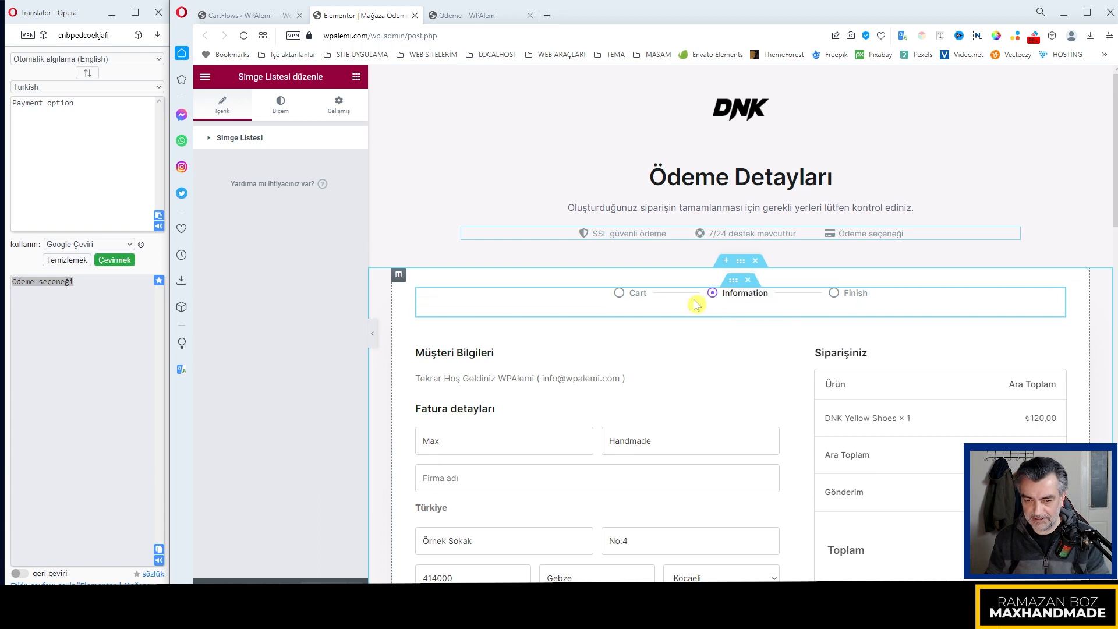
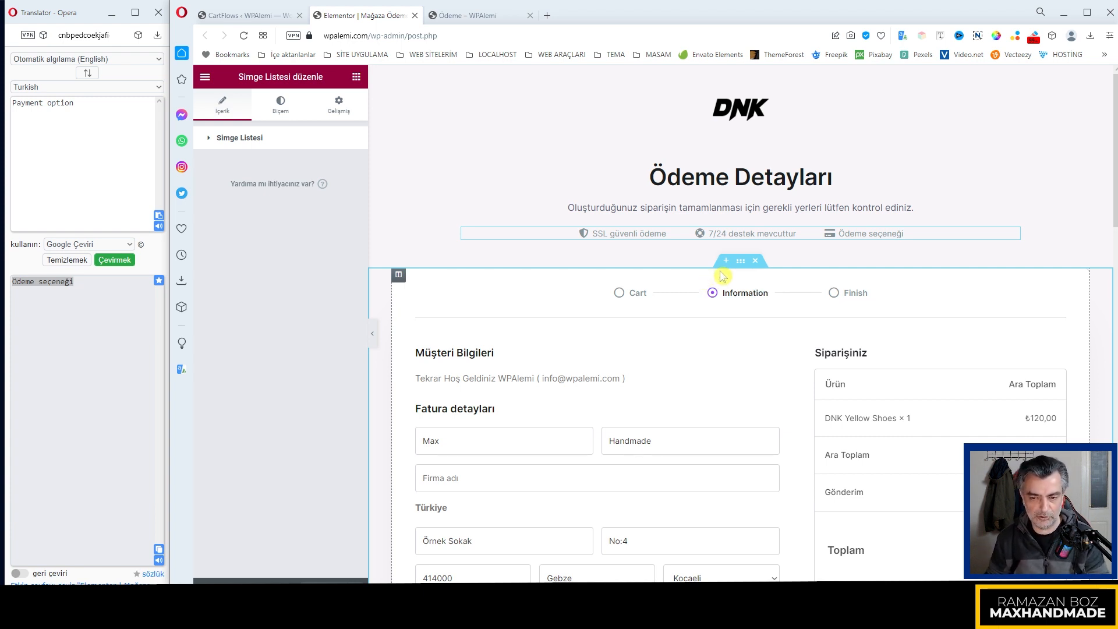
Rename the "Cart" item in the checkout progress row to "Sepet"
click(670, 294)
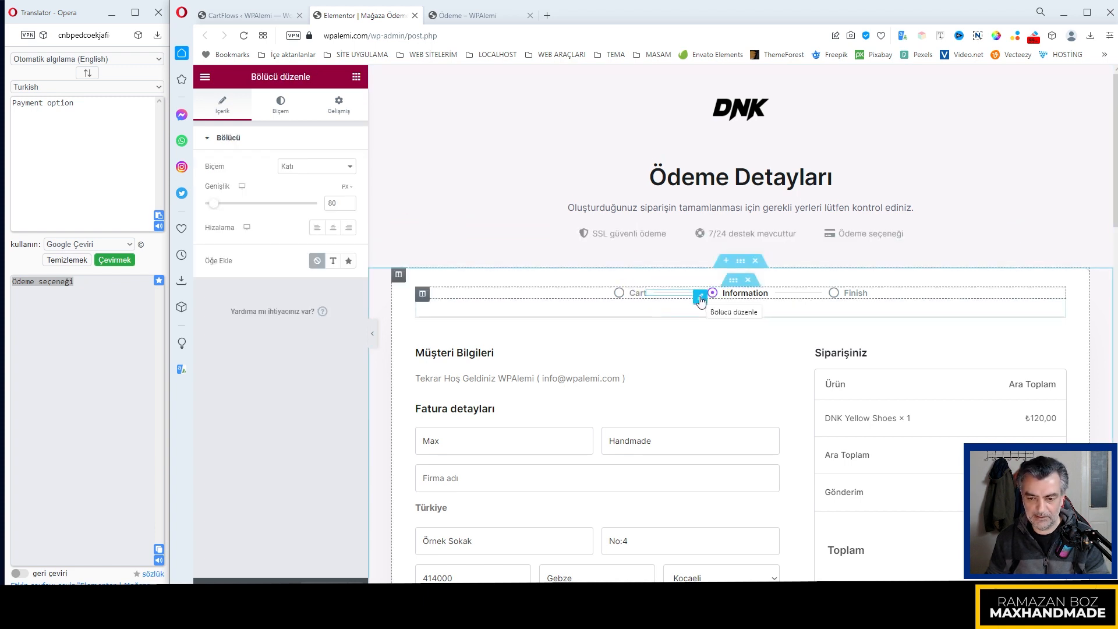
click(640, 294)
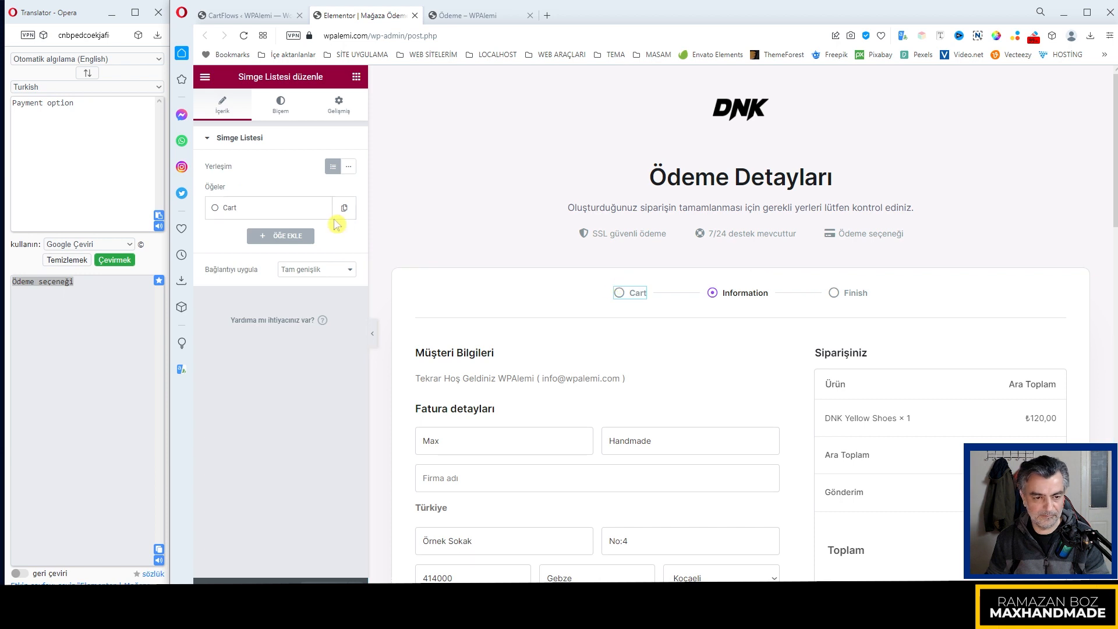
click(260, 207)
drag(233, 249, 196, 251)
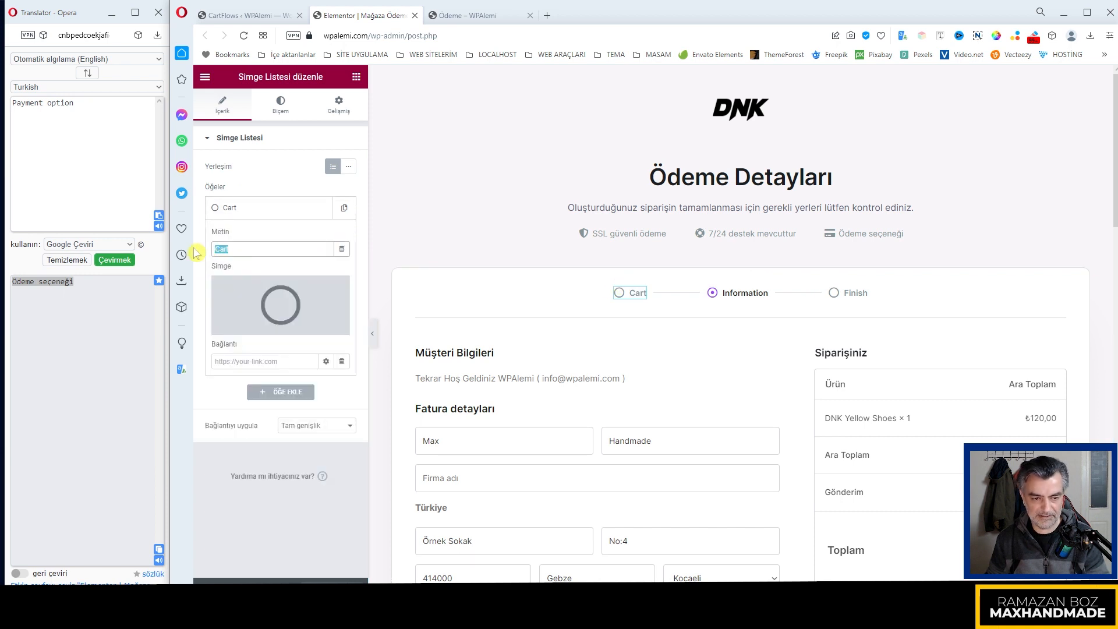
text(Sepet)
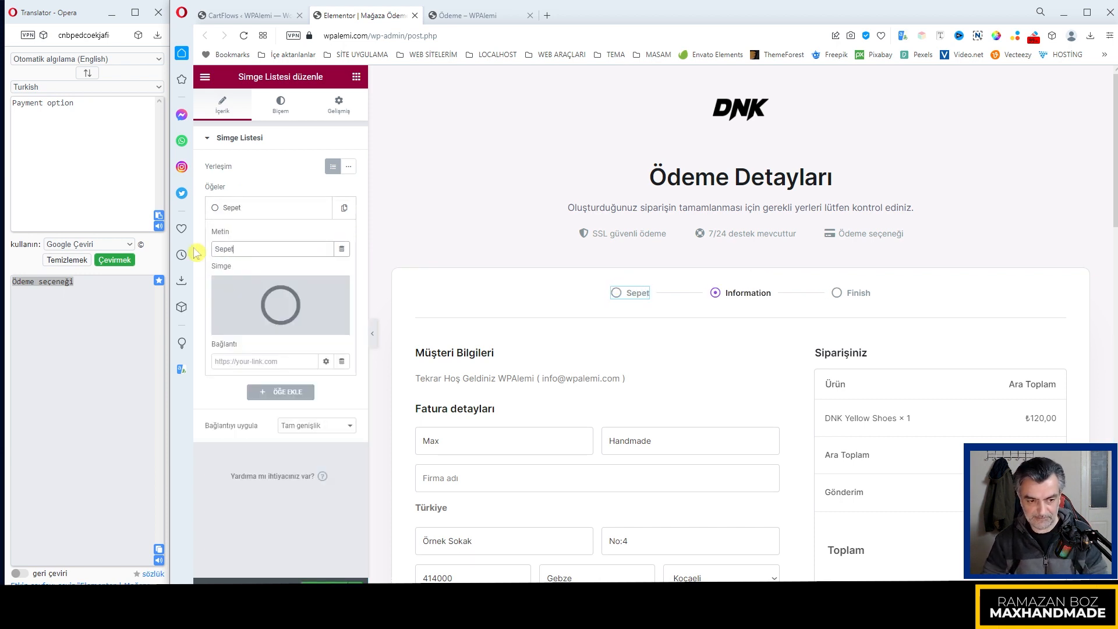
Open the store's cart page from the live site and copy its address
click(282, 361)
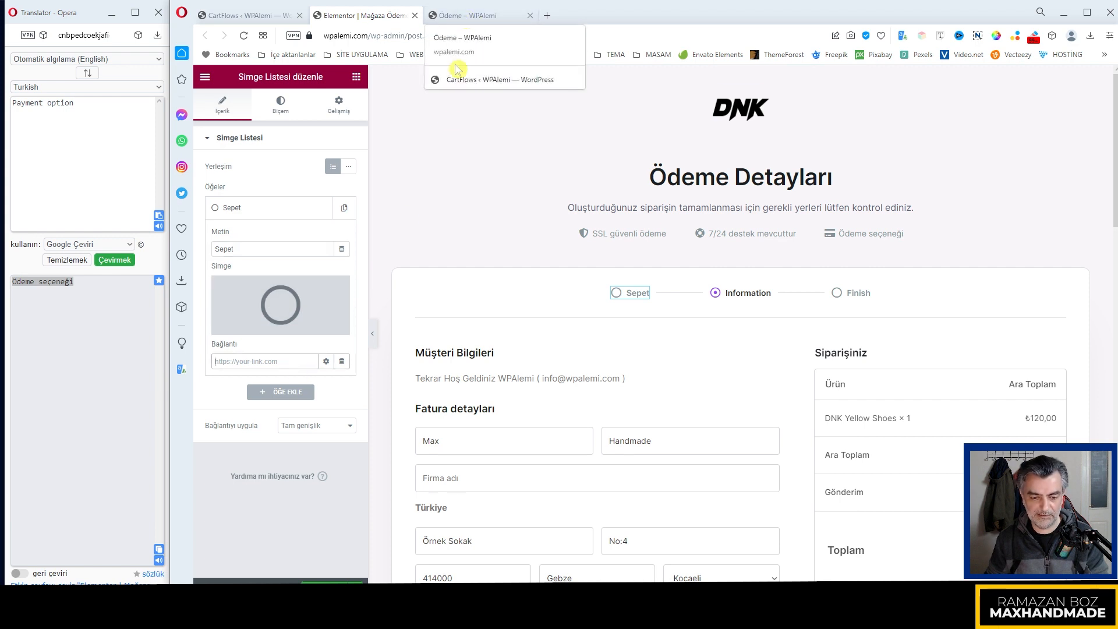
click(491, 11)
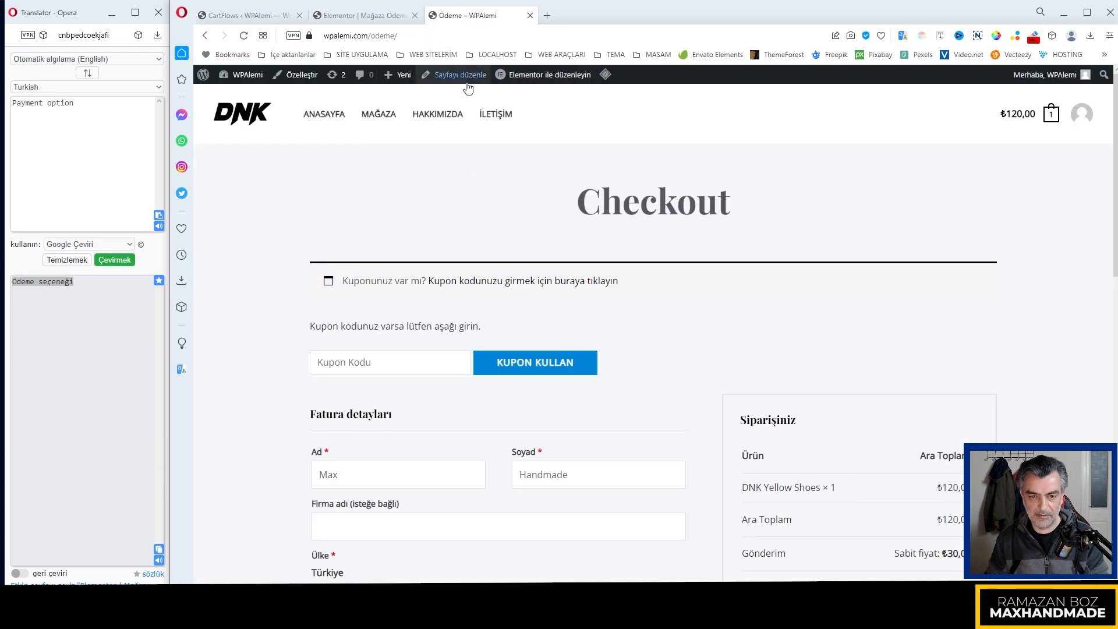
click(1017, 114)
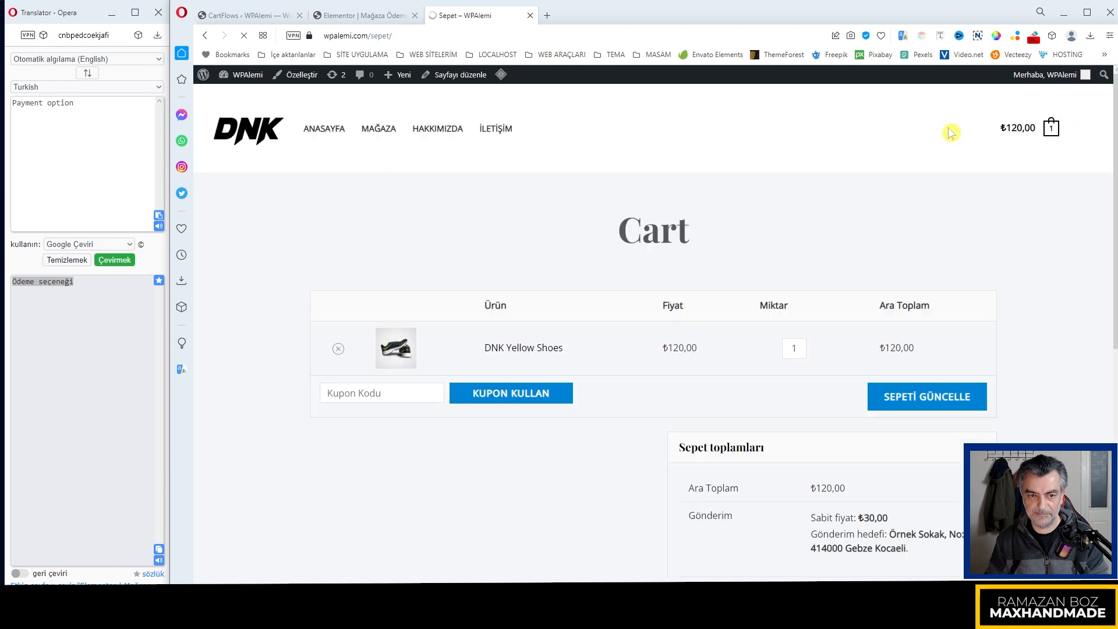
scroll(761, 195, down, 1)
scroll(761, 195, up, 1)
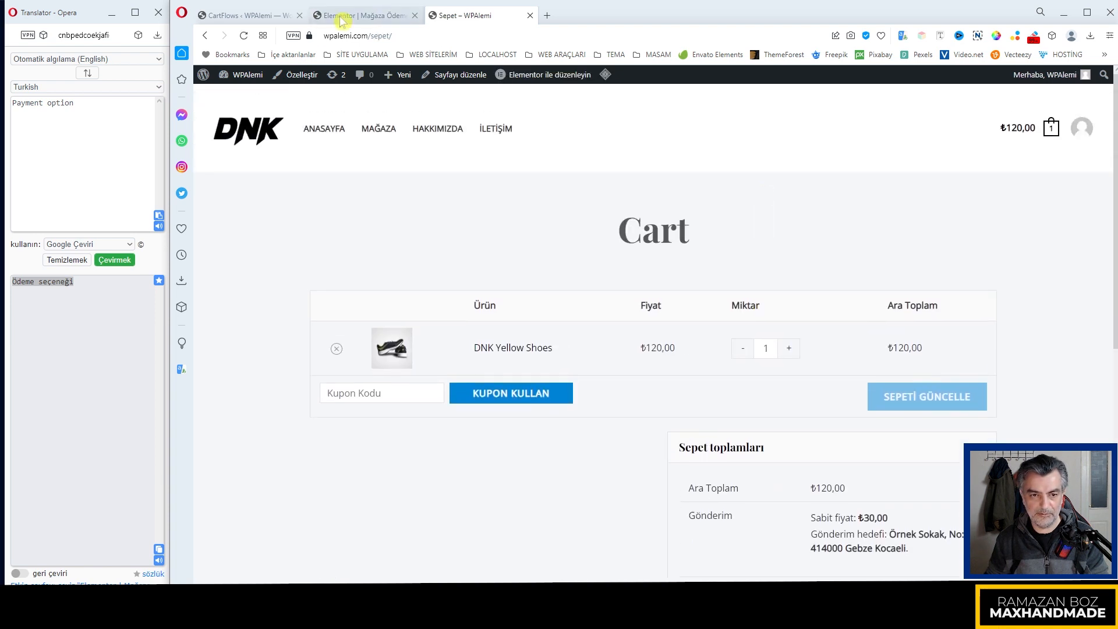
click(347, 38)
key(ctrl+c)
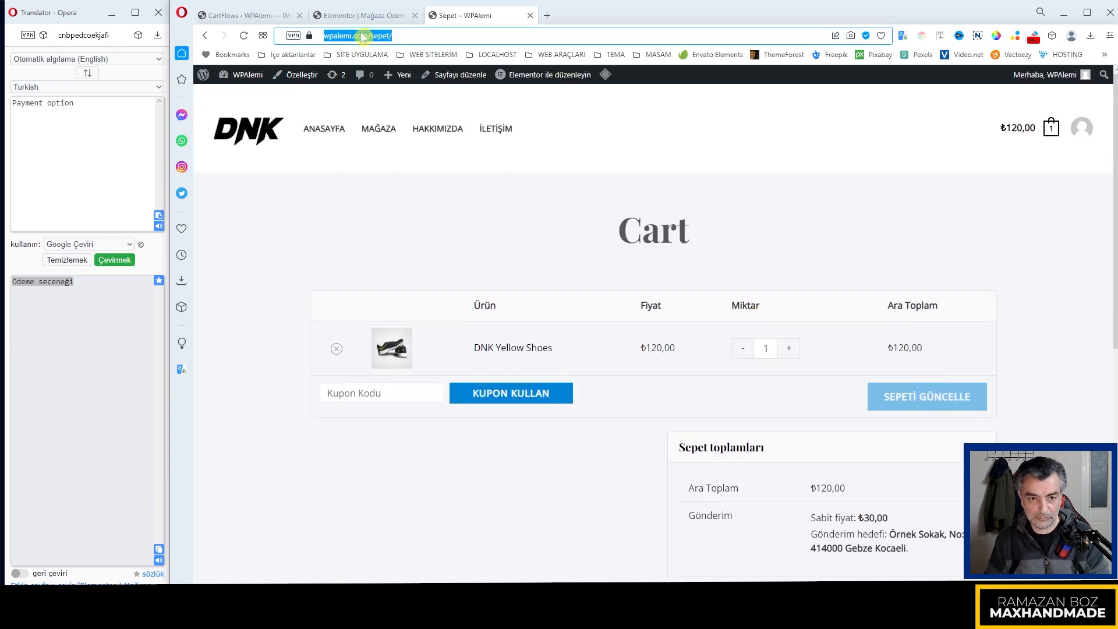
right_click(354, 36)
click(409, 87)
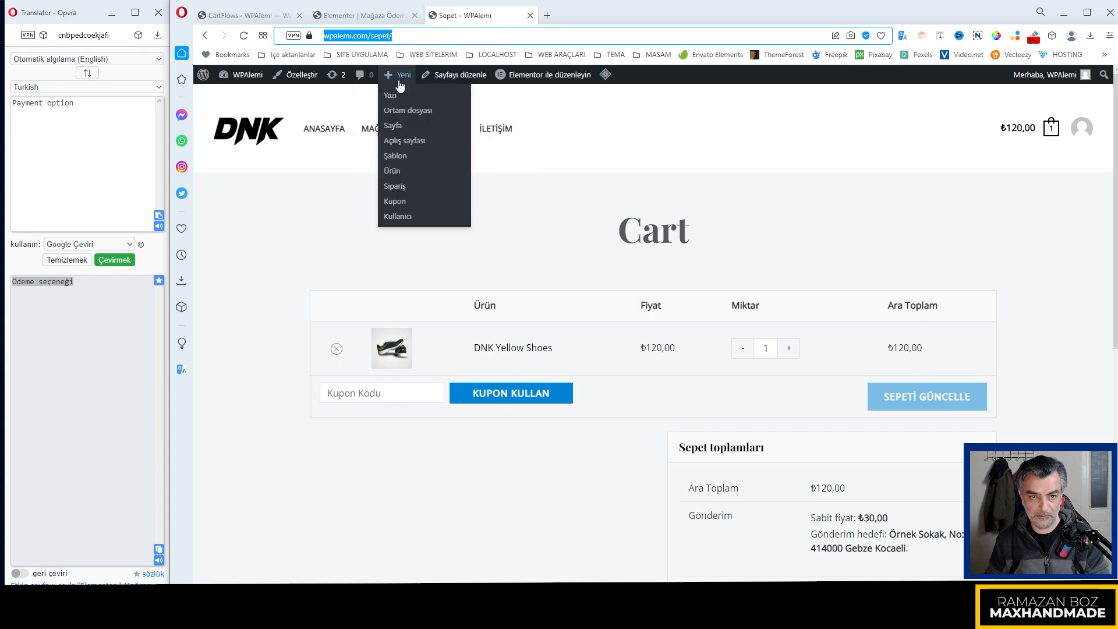
click(361, 16)
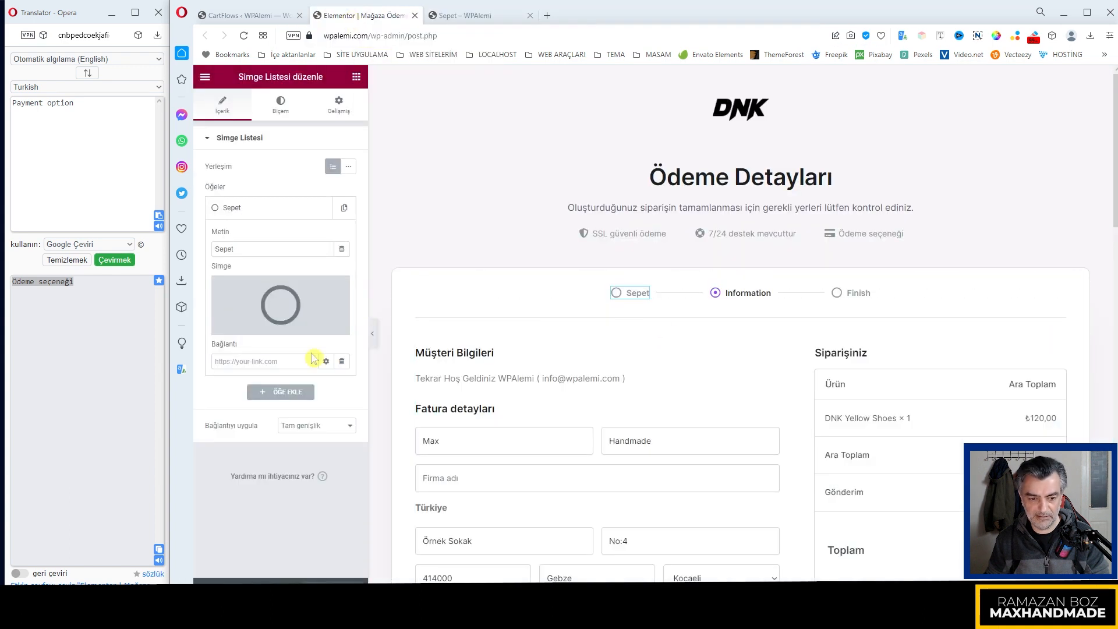
click(264, 362)
key(ctrl+v)
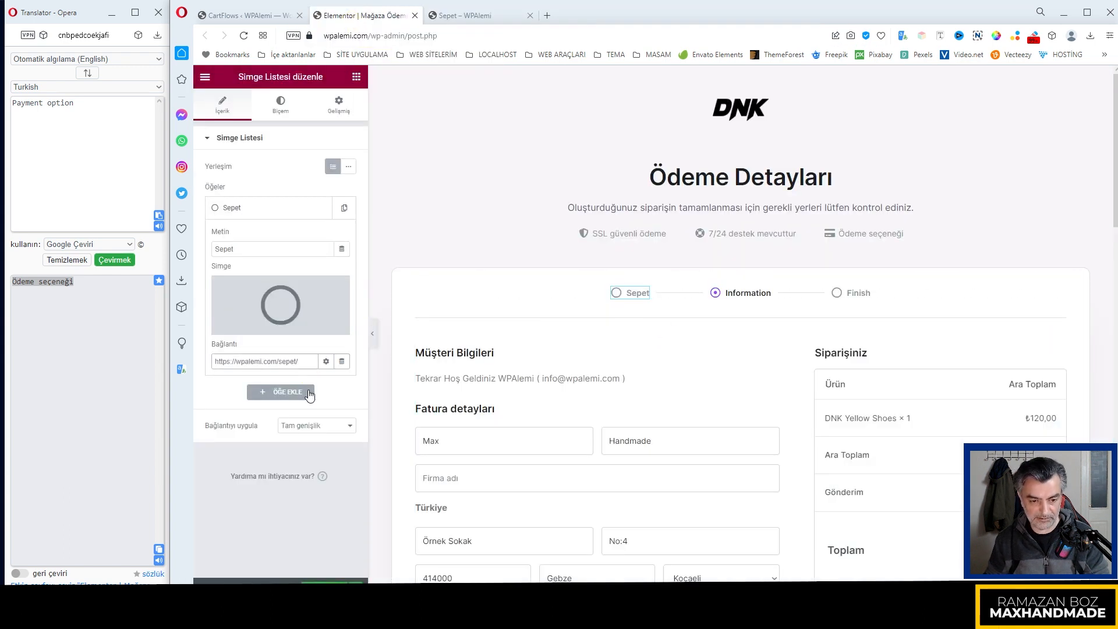
click(268, 208)
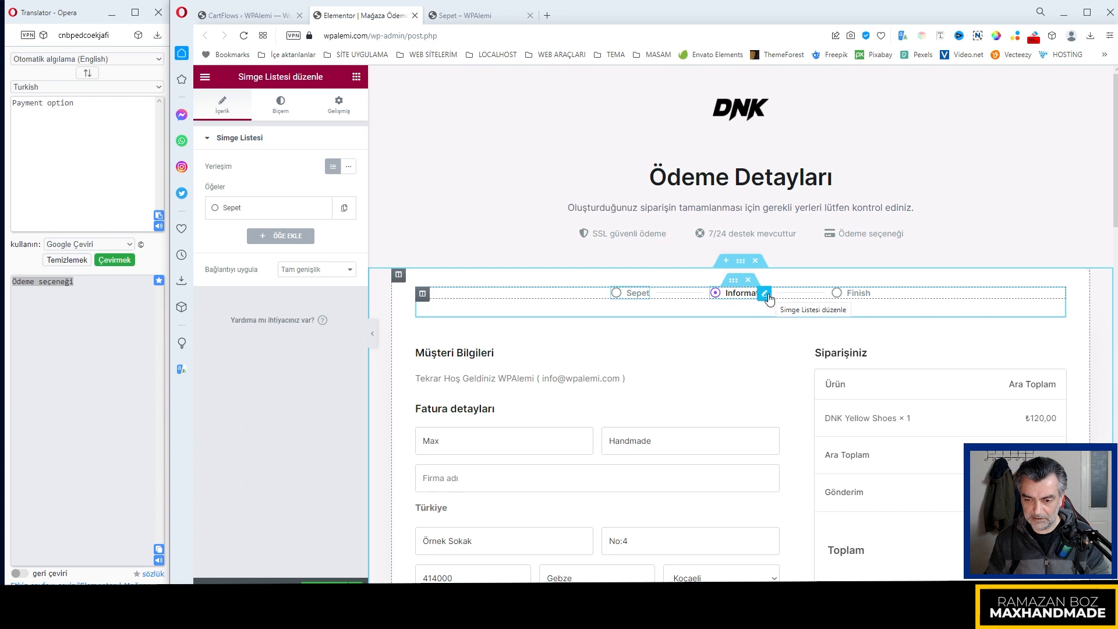
Check the reference checkout page's step labels and rename the "Information" item to "Ödeme"
click(765, 297)
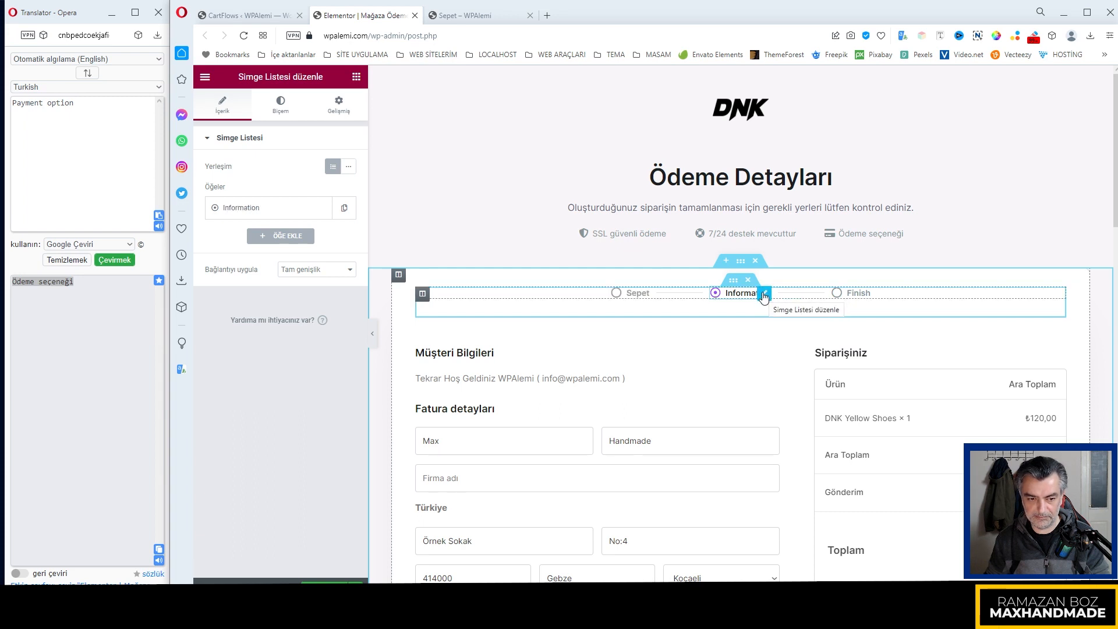
click(265, 209)
click(261, 253)
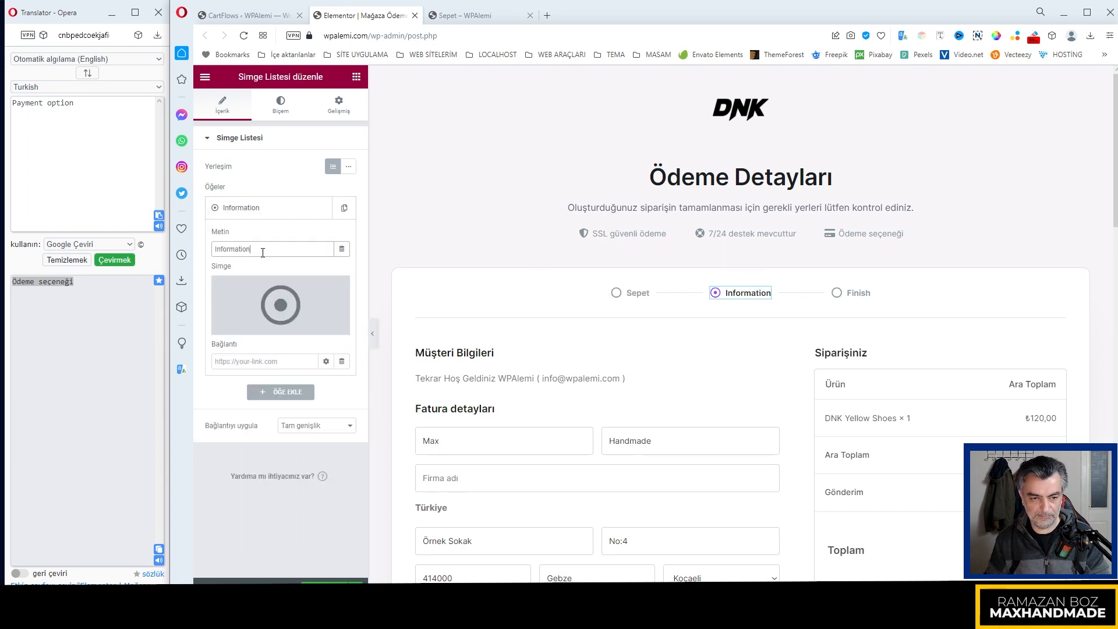
drag(239, 246, 213, 249)
mouse_move(280, 302)
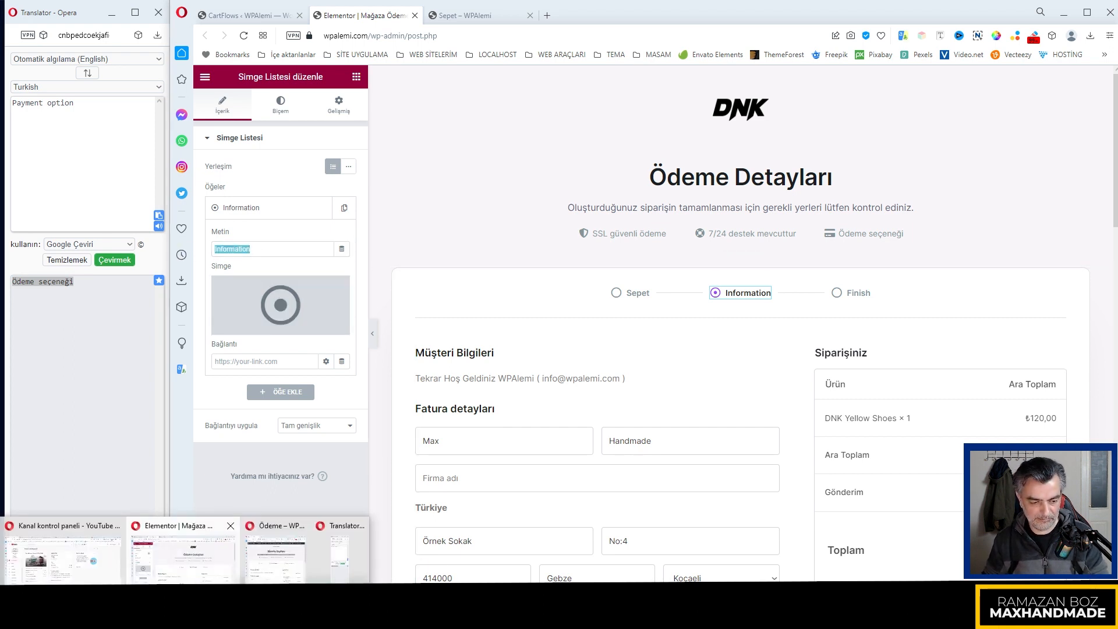
mouse_move(280, 576)
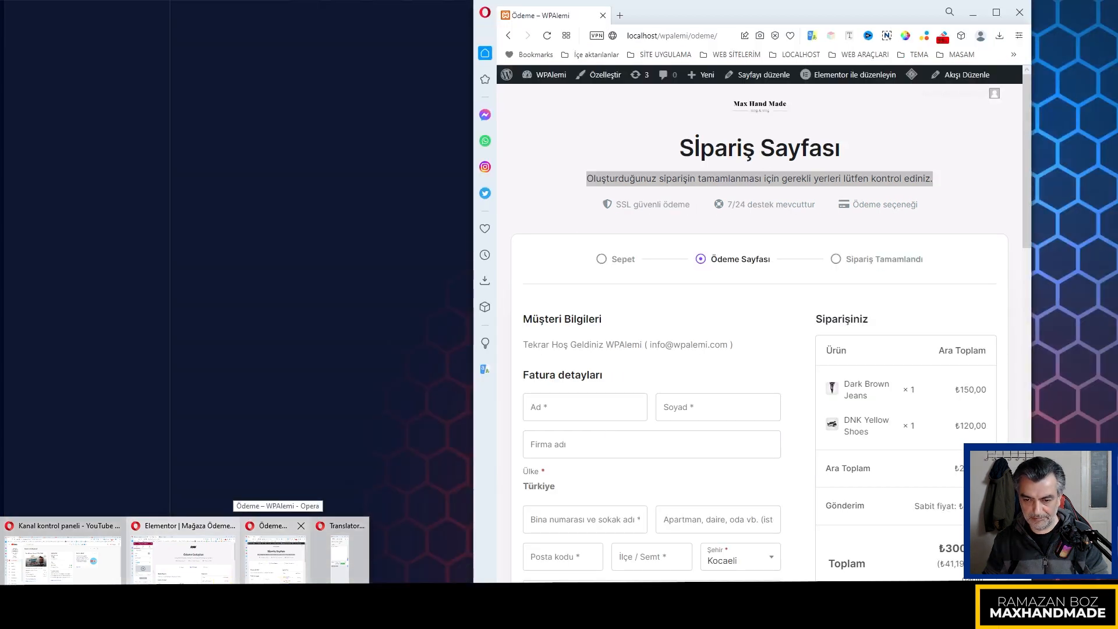
click(281, 576)
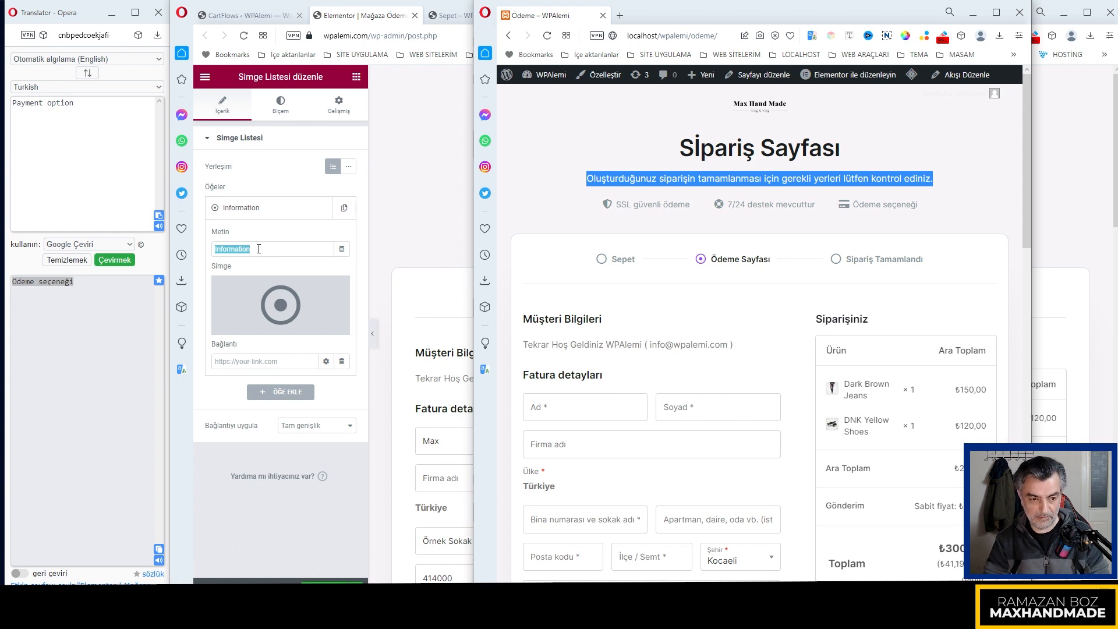
click(269, 248)
drag(251, 249, 226, 250)
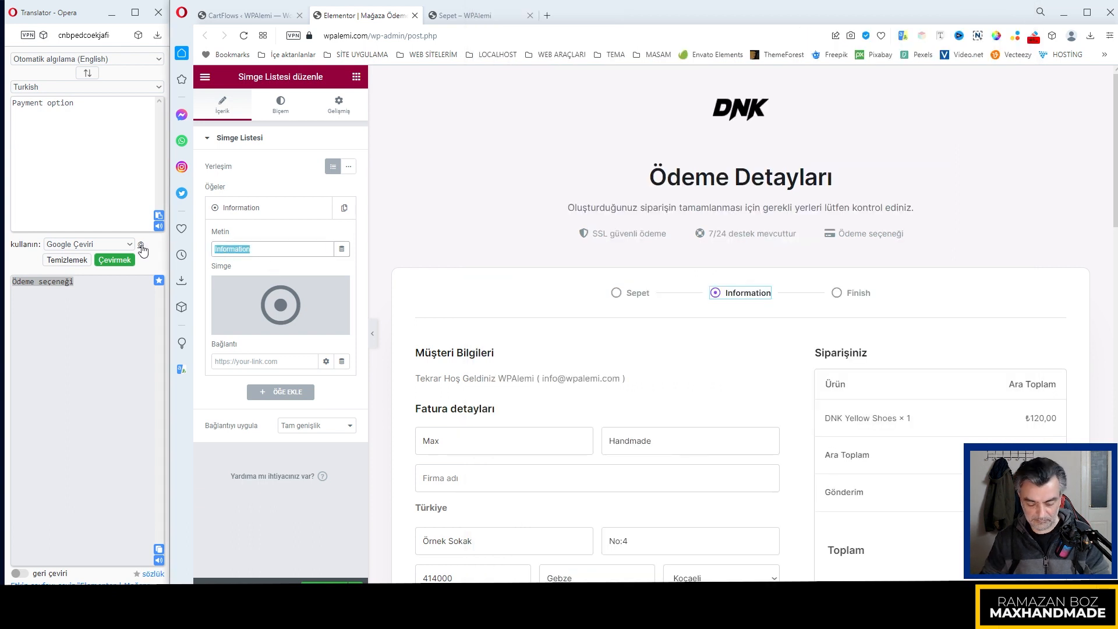
text(Ödeme)
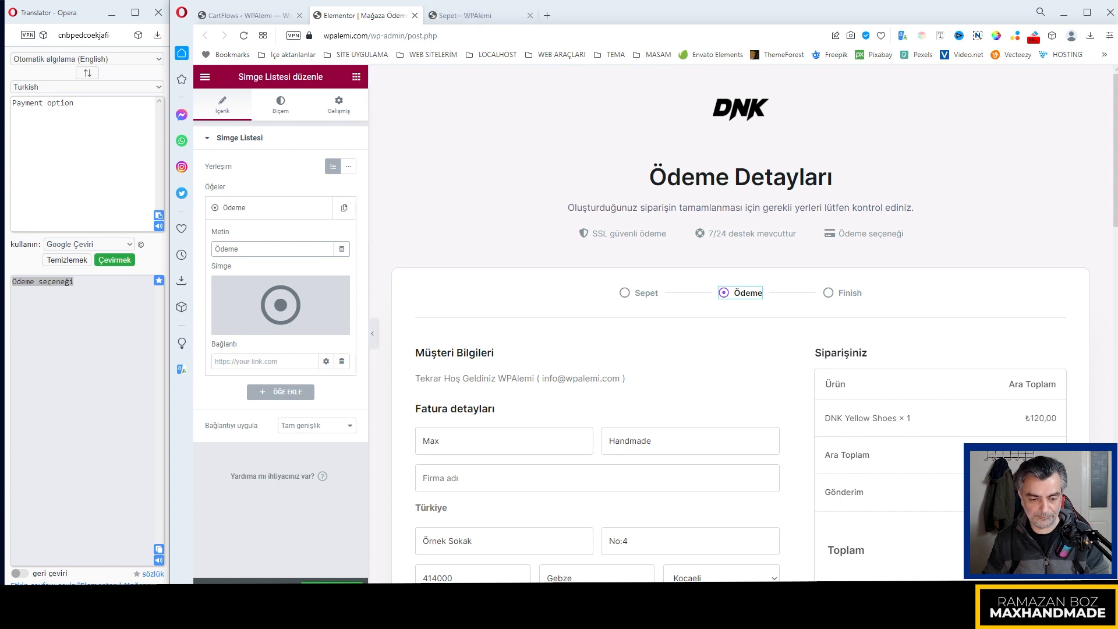
Proceed from the live cart to the checkout page and look through it down to the order confirmation area
click(466, 15)
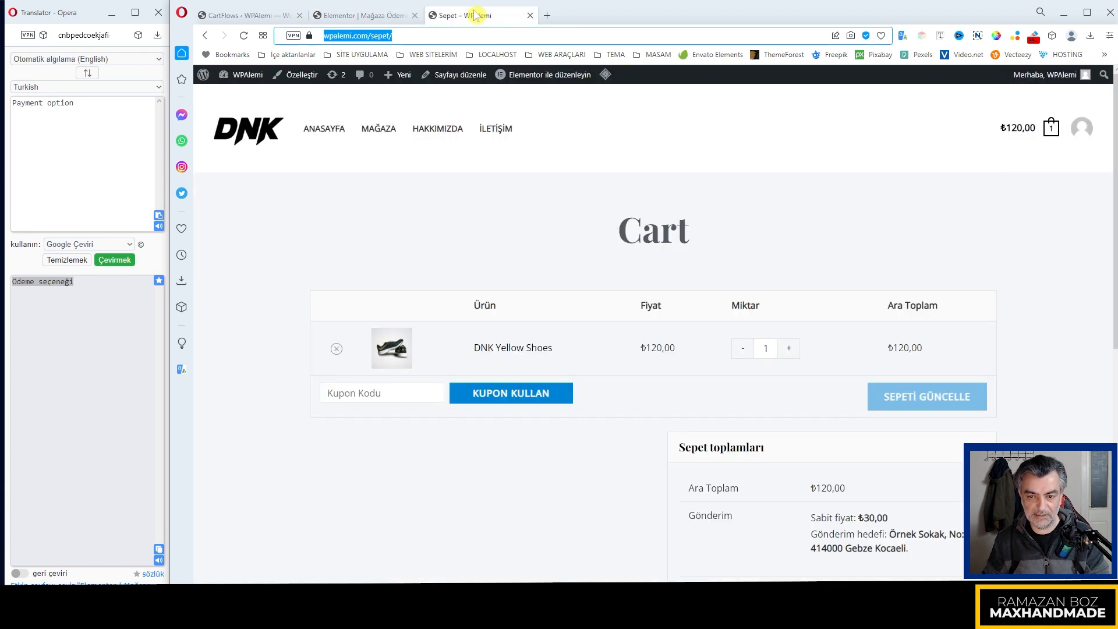
scroll(886, 367, down, 4)
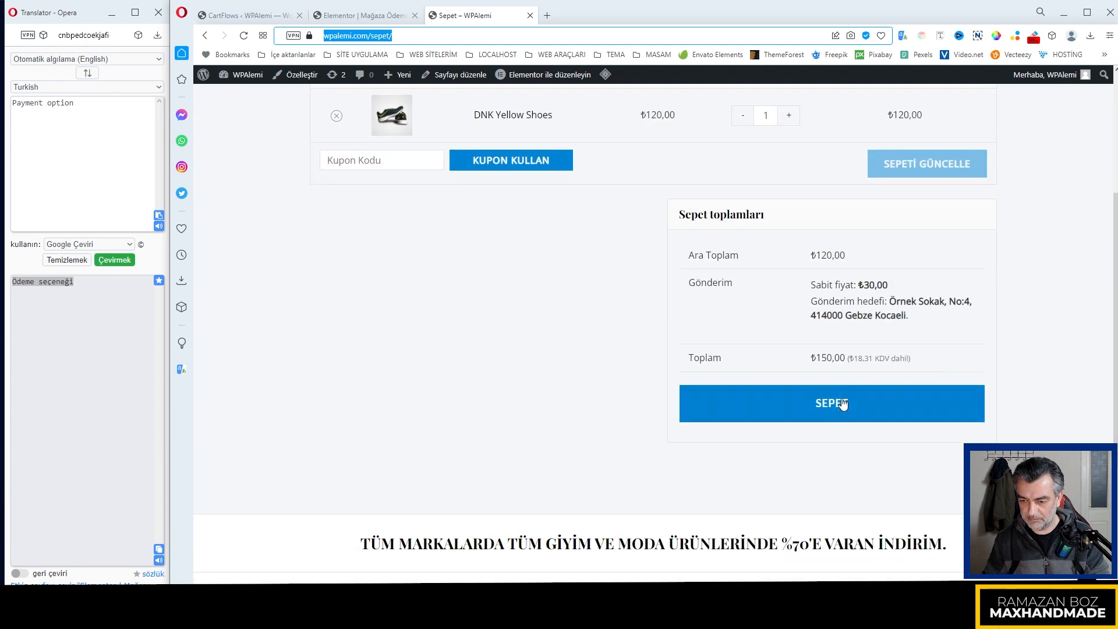
click(843, 406)
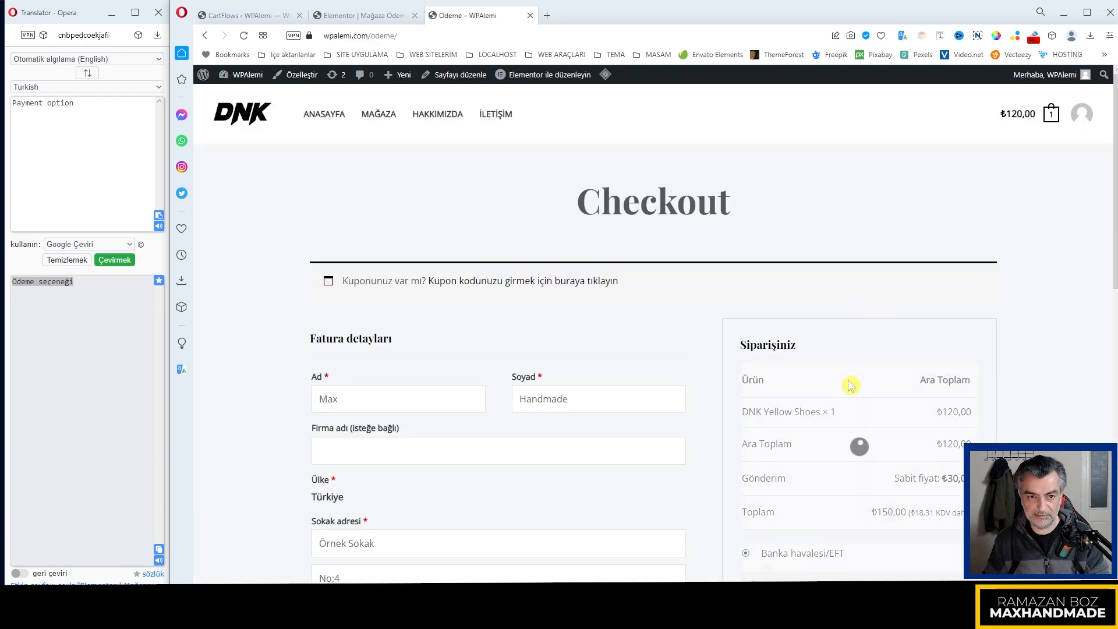
scroll(850, 385, down, 5)
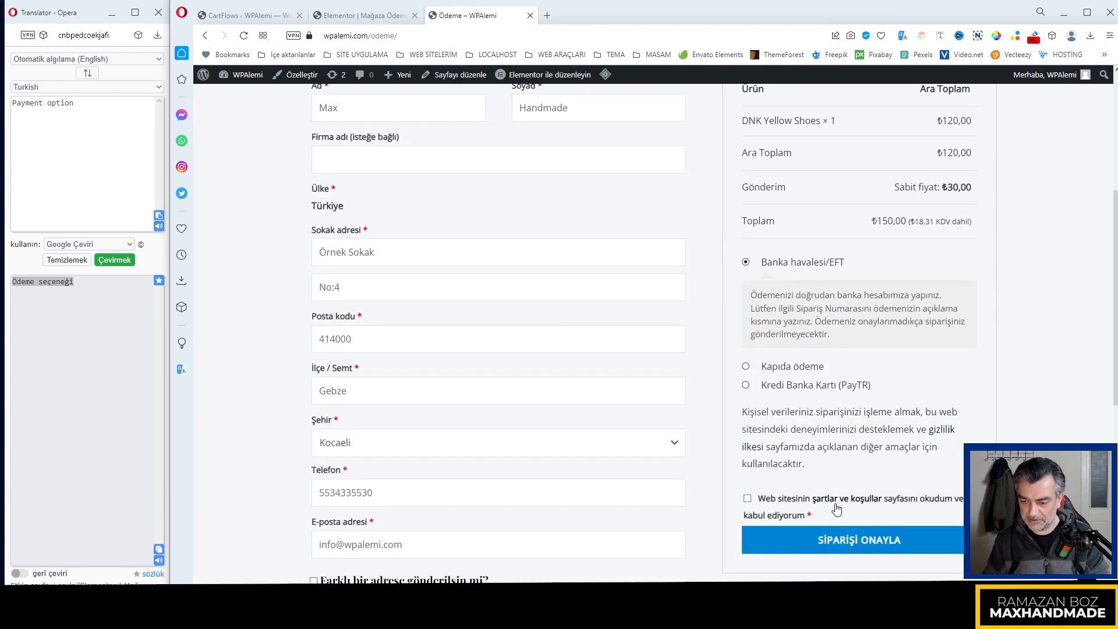
scroll(836, 509, down, 2)
scroll(806, 481, up, 4)
click(373, 12)
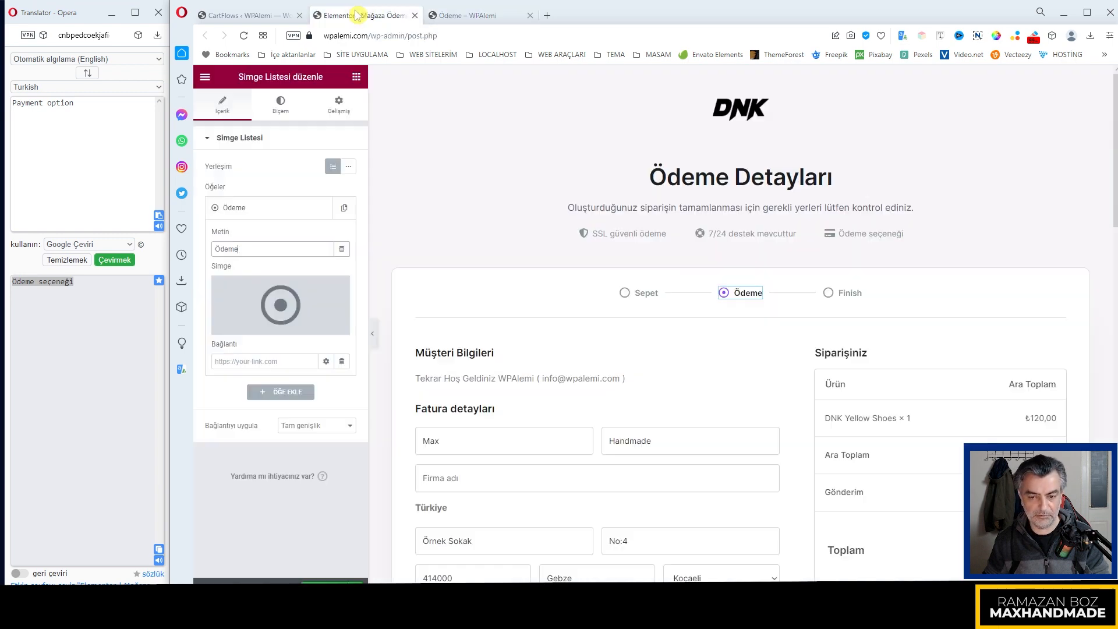
Return to the live cart, proceed to checkout again and copy the checkout page's address
click(454, 19)
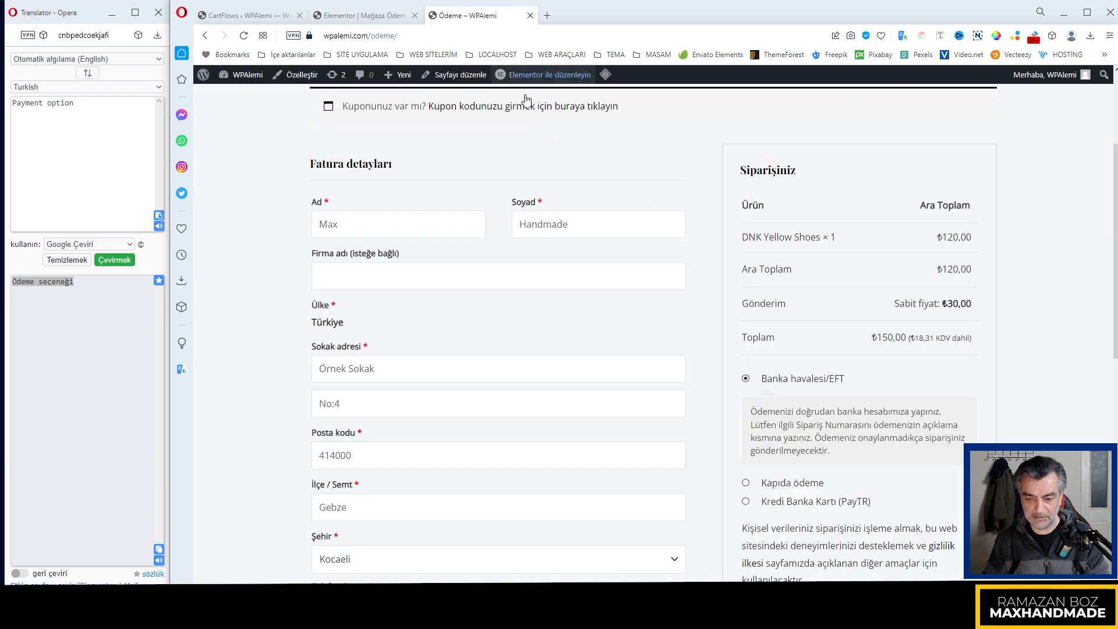
scroll(838, 437, down, 4)
click(836, 424)
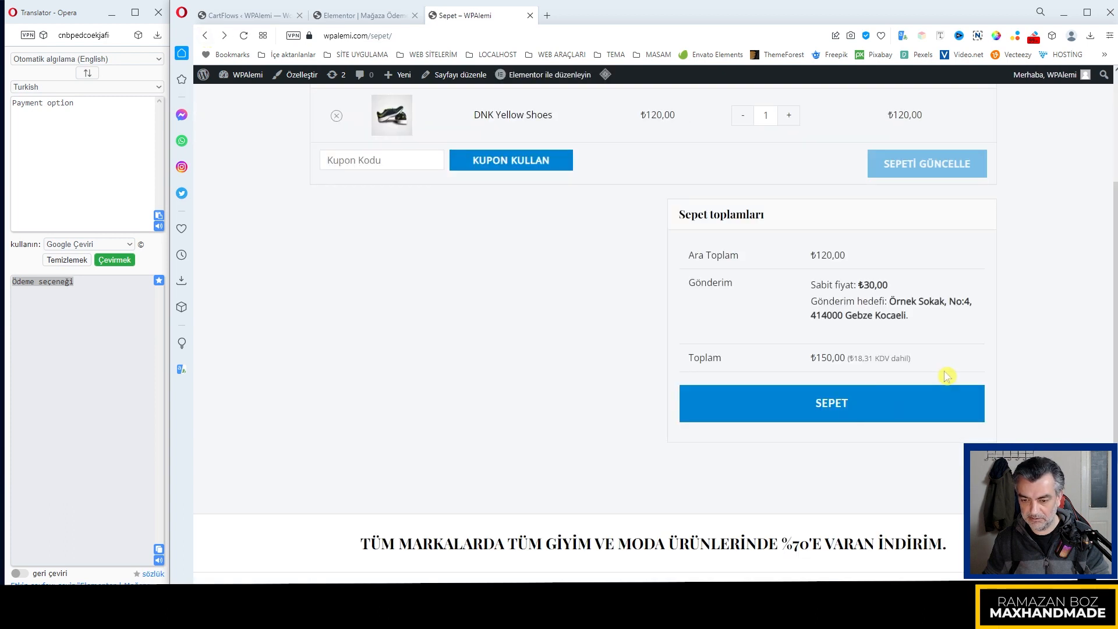
click(836, 411)
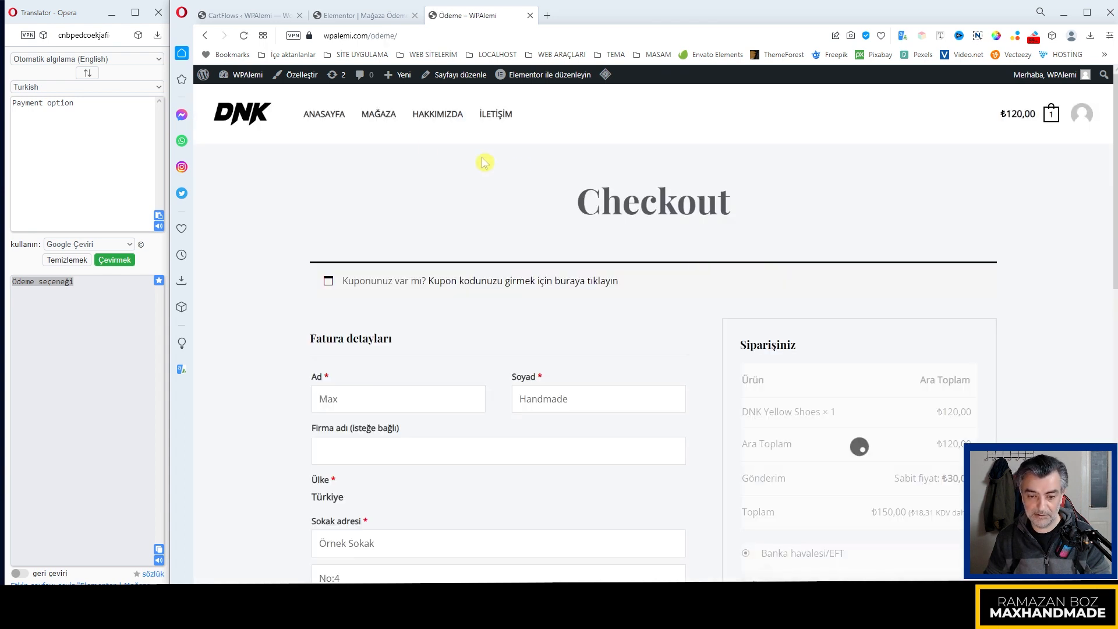
click(407, 37)
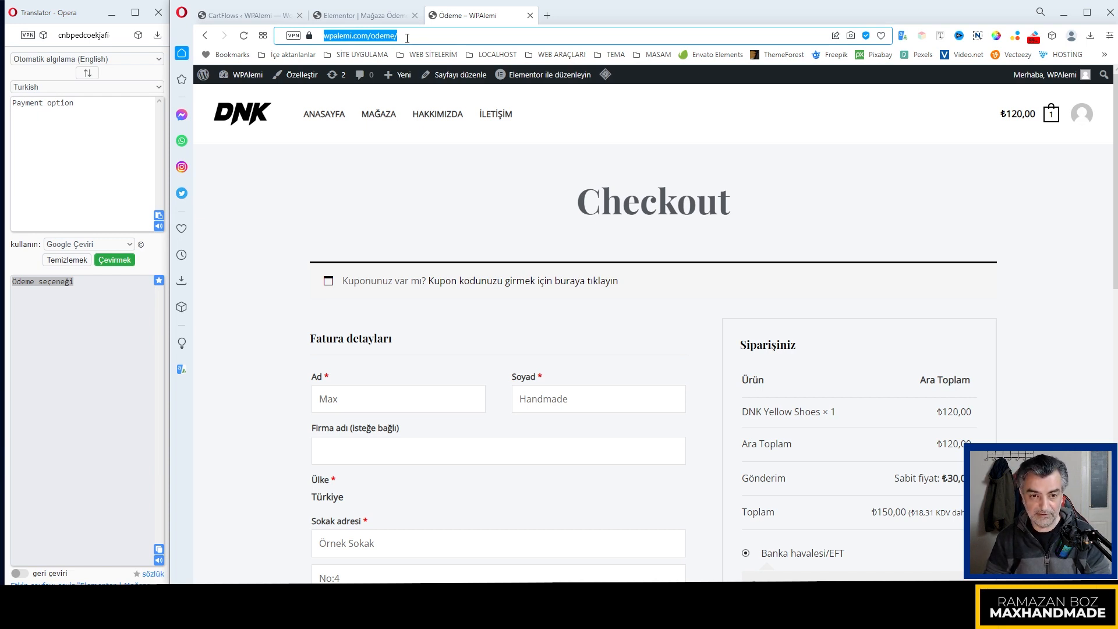
right_click(345, 40)
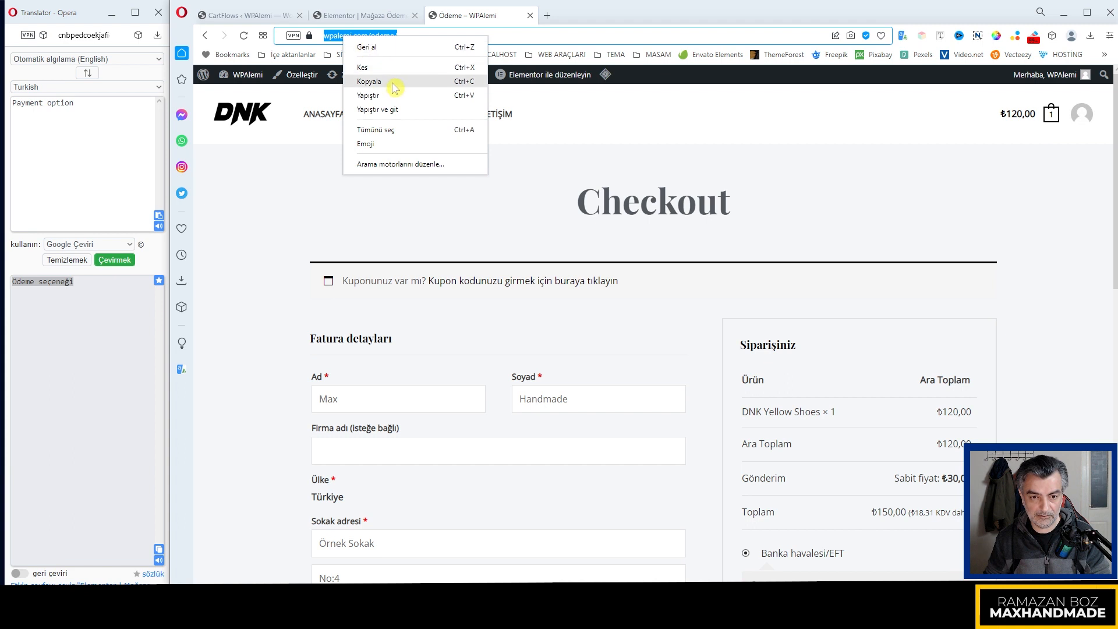
click(364, 80)
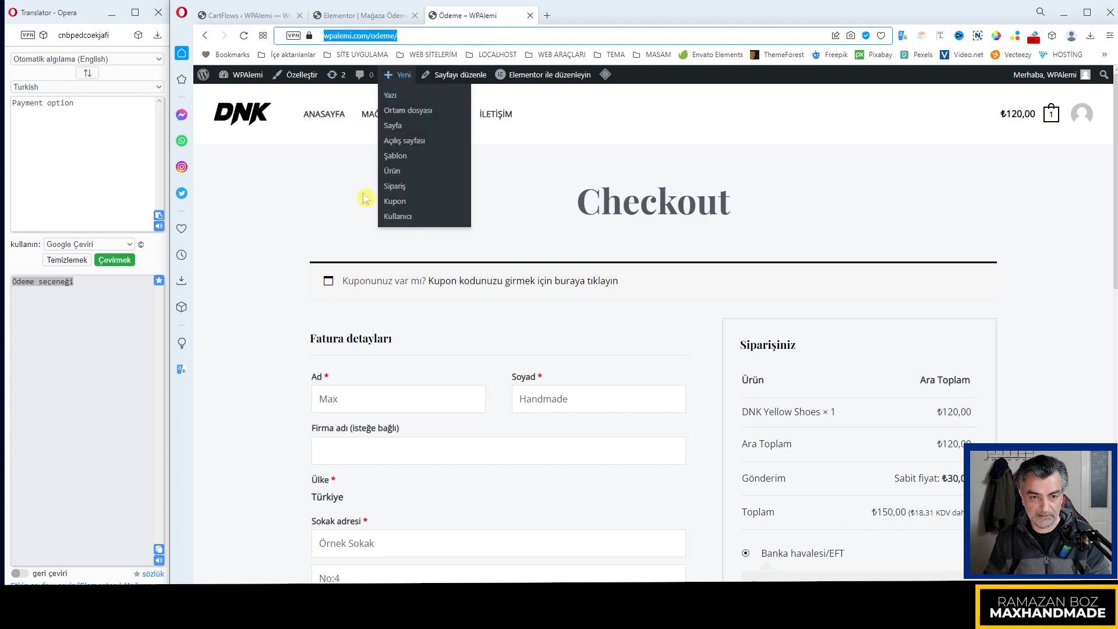
click(366, 12)
click(280, 362)
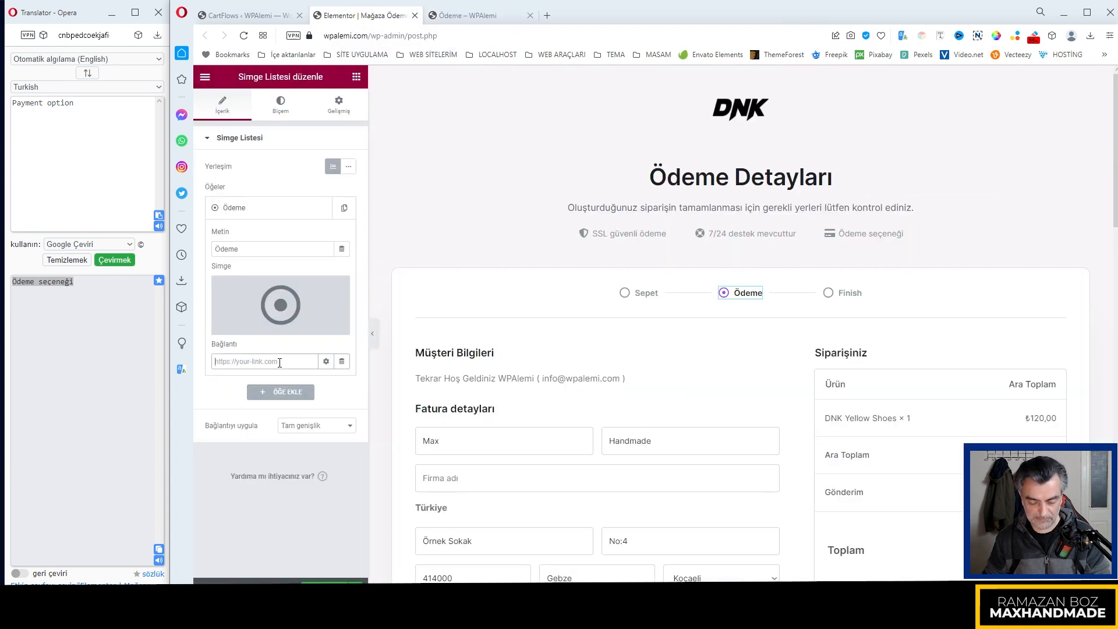
key(ctrl+v)
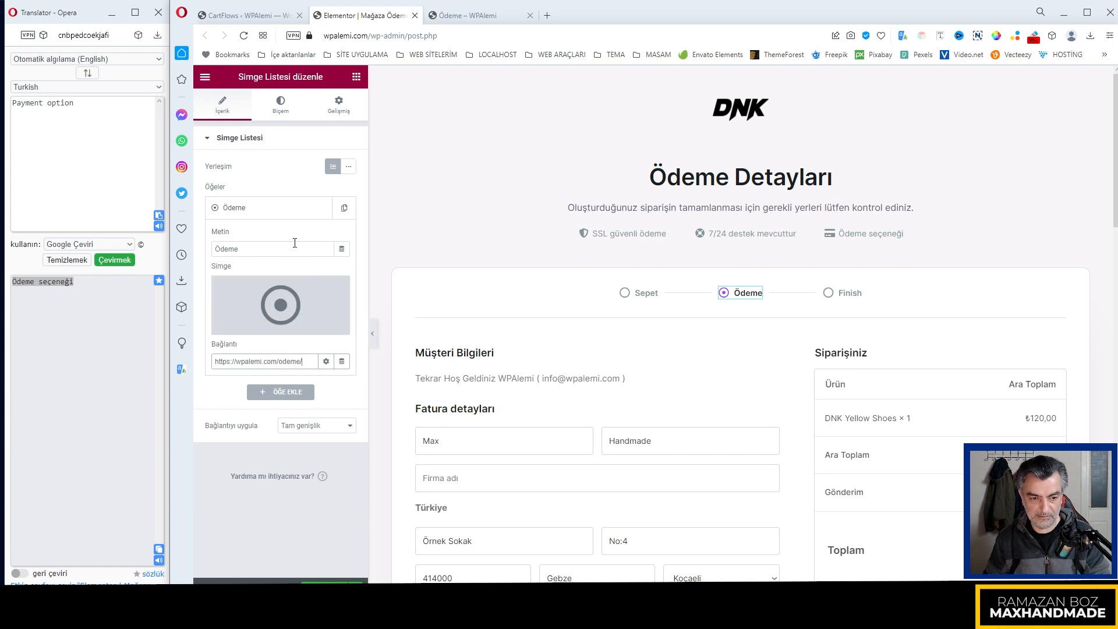
click(277, 214)
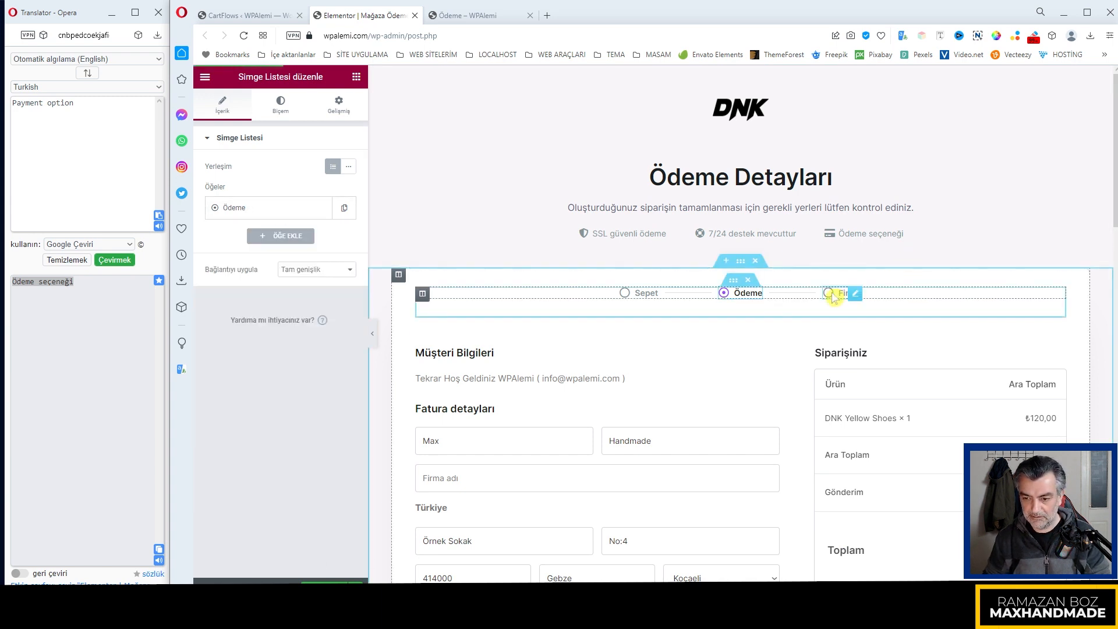
Check the reference checkout page's last step label and rename the "Finish" item to "Sipariş Tamamlandı"
click(854, 293)
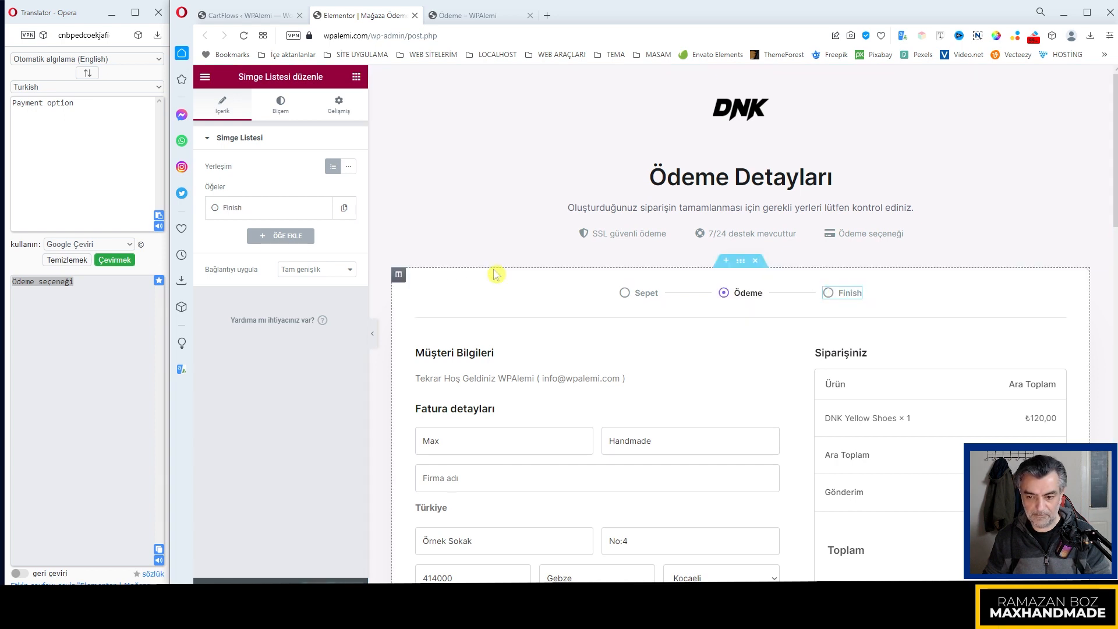
click(260, 210)
click(241, 249)
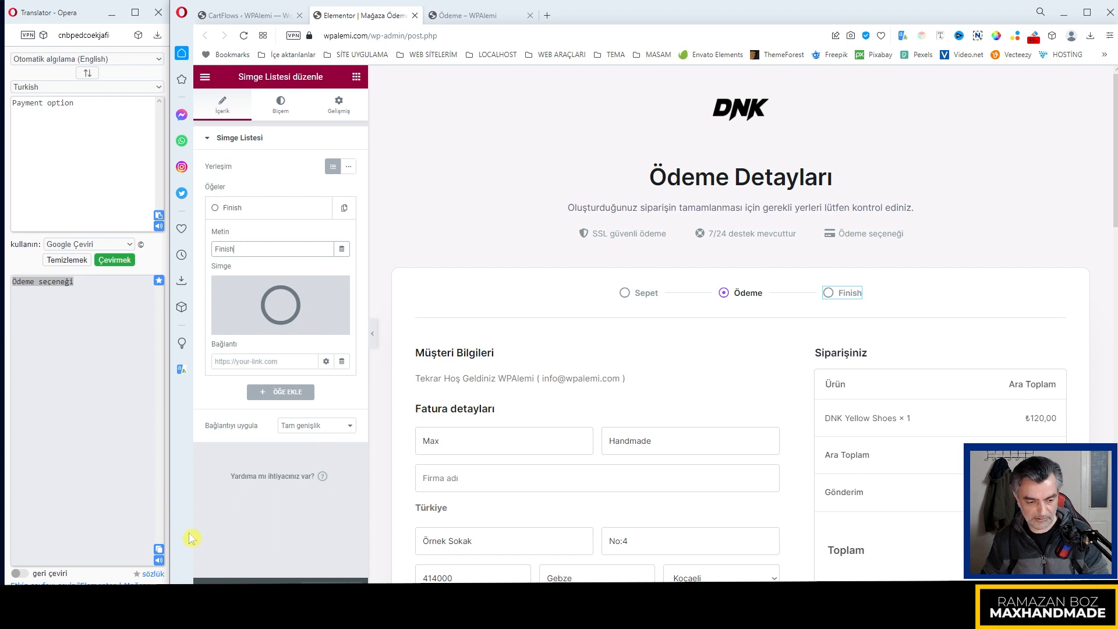
mouse_move(189, 606)
click(297, 576)
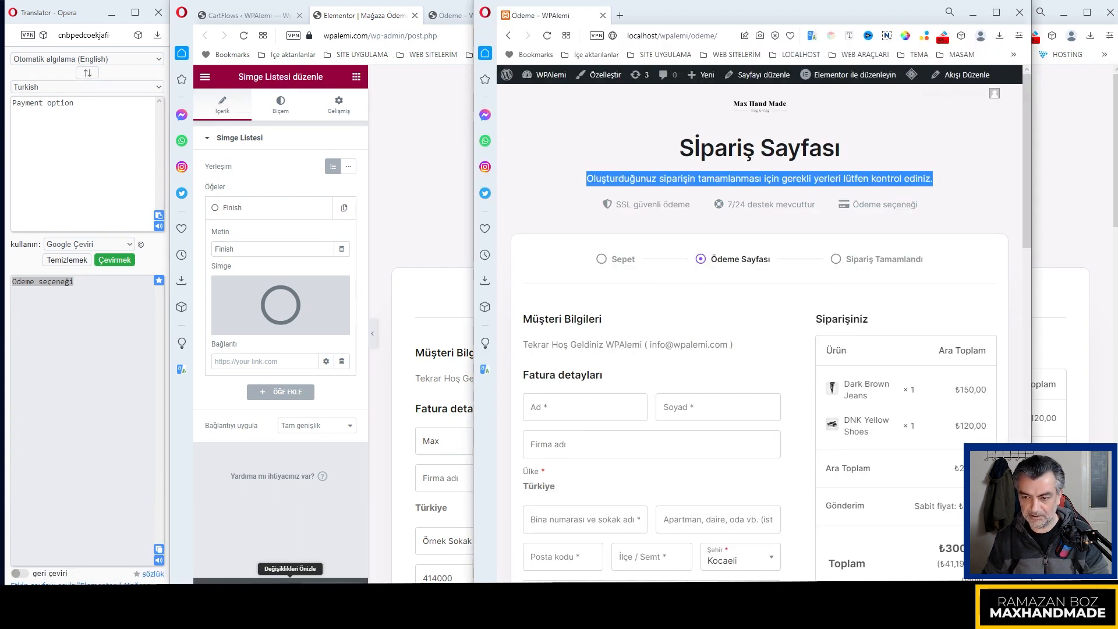
click(451, 17)
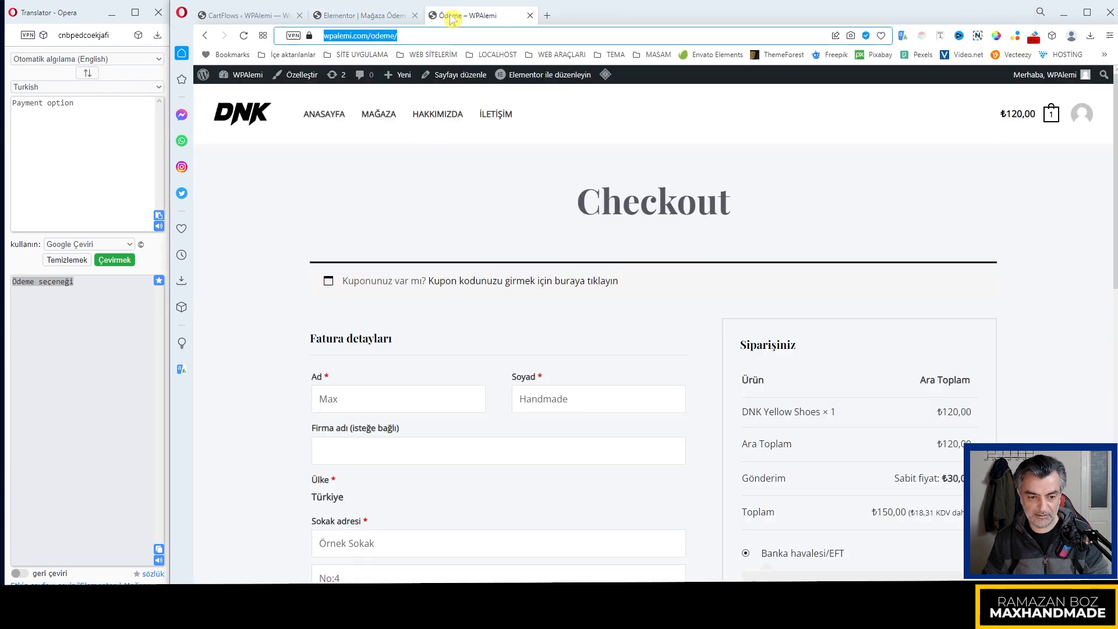
click(359, 16)
click(239, 250)
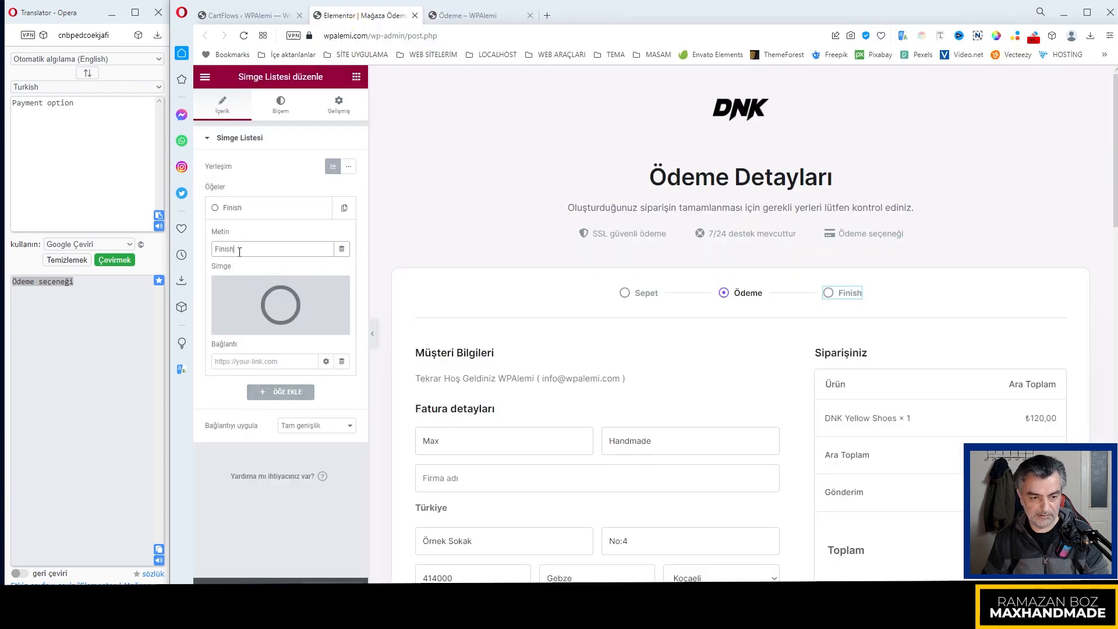
drag(244, 249, 210, 251)
text(Si)
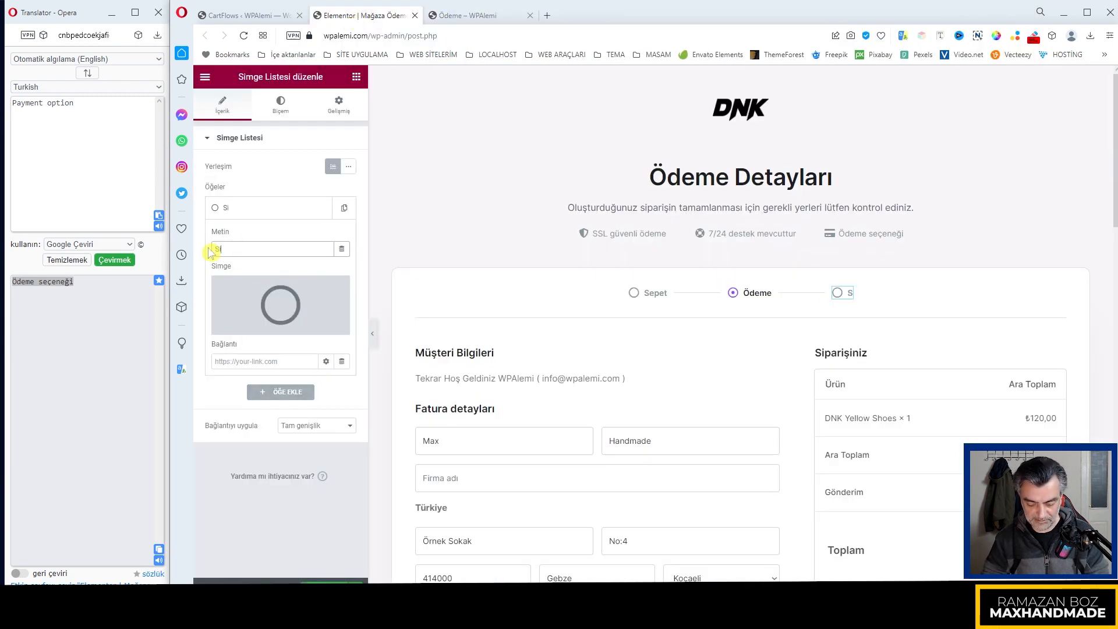
text(pariş T)
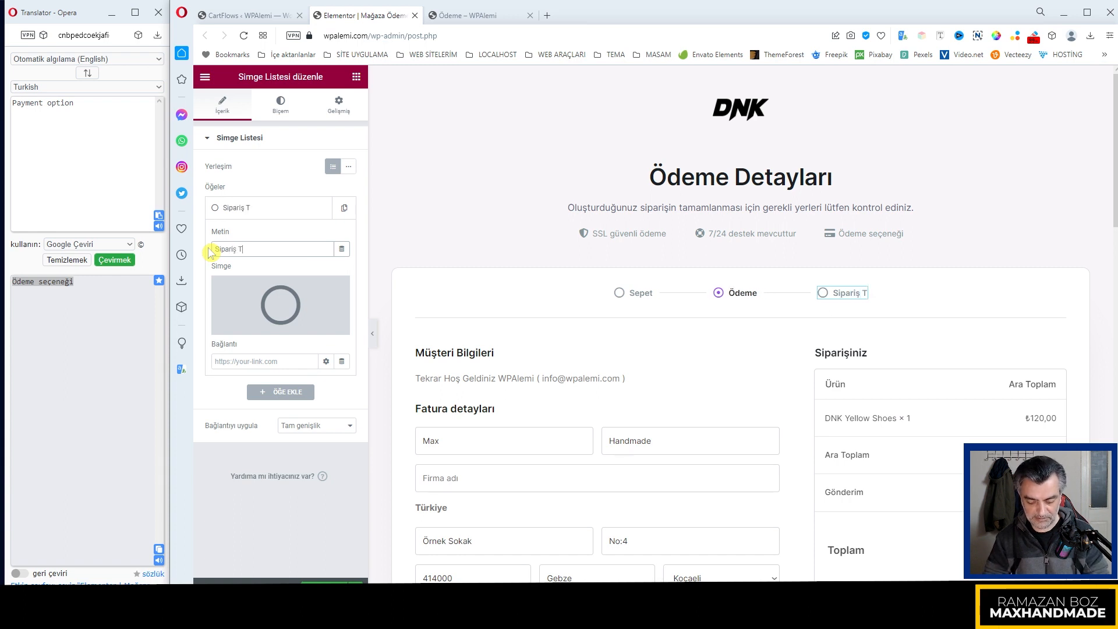
text(amamlandı)
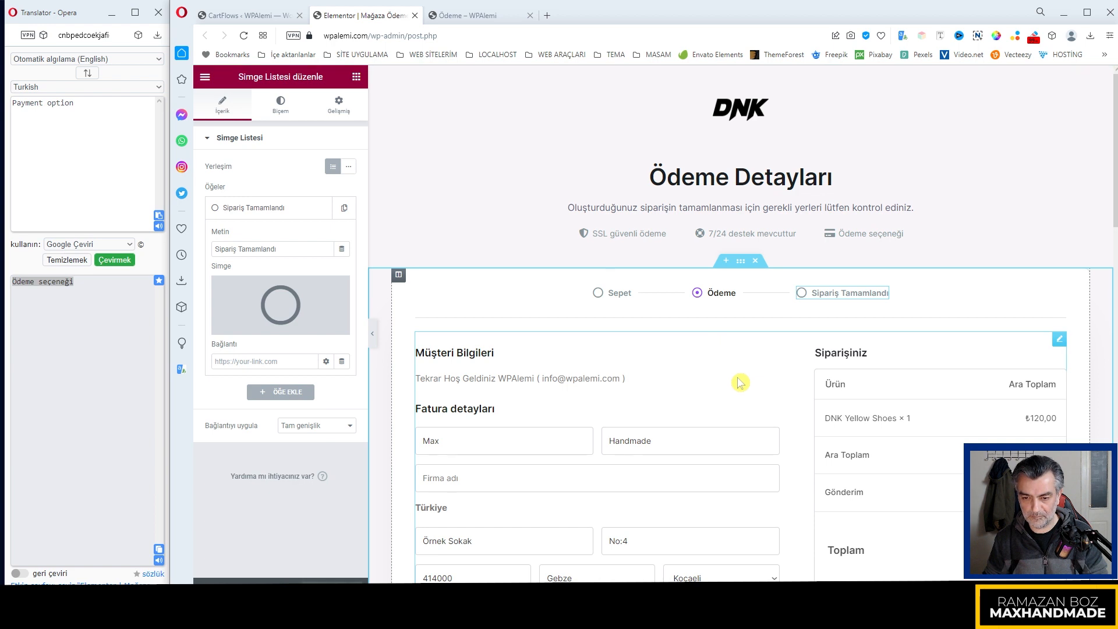
Look through the checkout form's fields, payment options and the "Sıkça Sorulan Sorular" section beneath it
scroll(867, 280, down, 1)
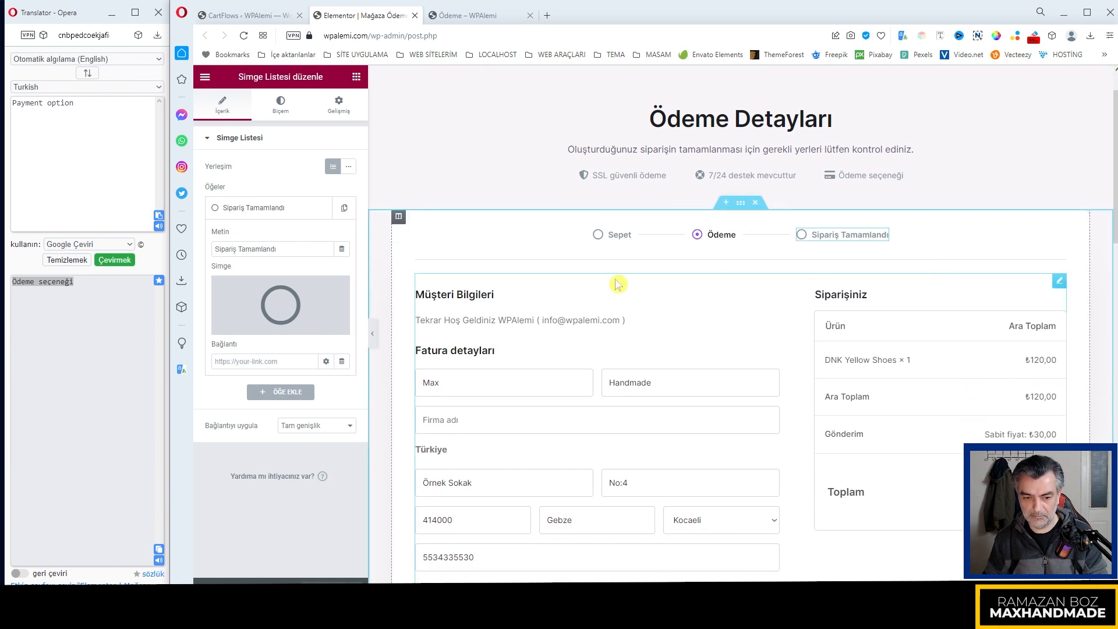
scroll(617, 284, down, 2)
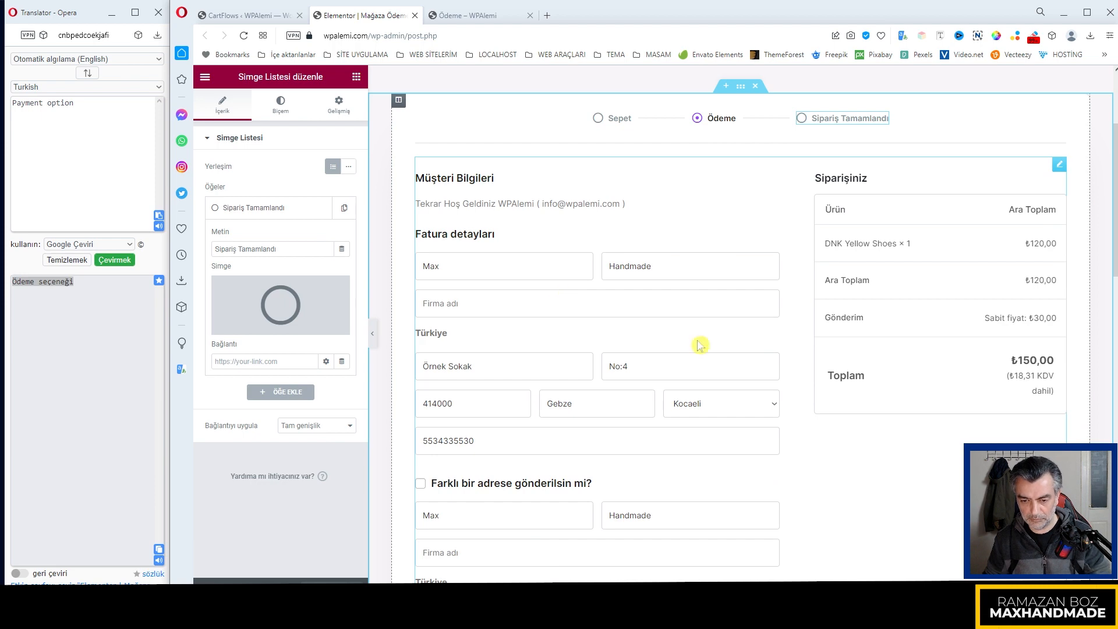
scroll(756, 387, down, 2)
click(861, 402)
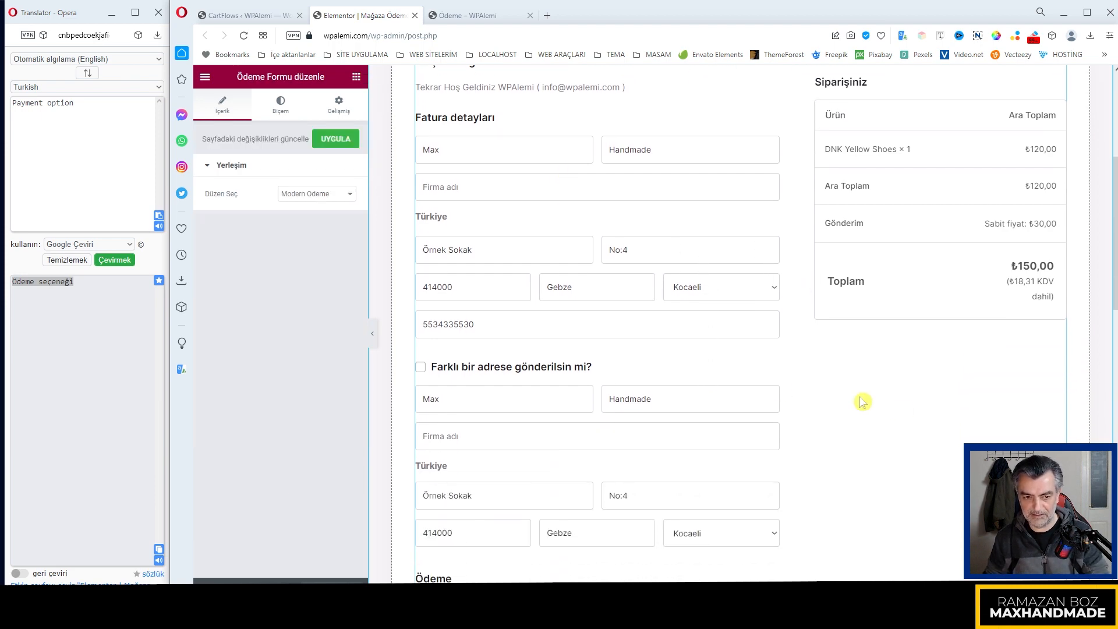
scroll(861, 402, down, 9)
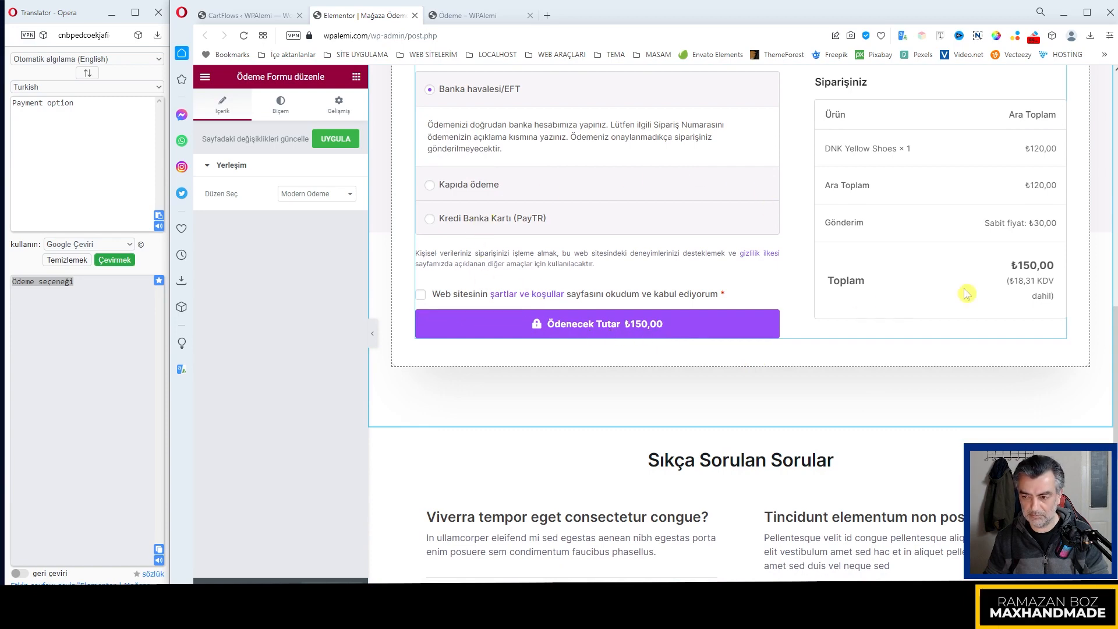
scroll(1009, 324, down, 4)
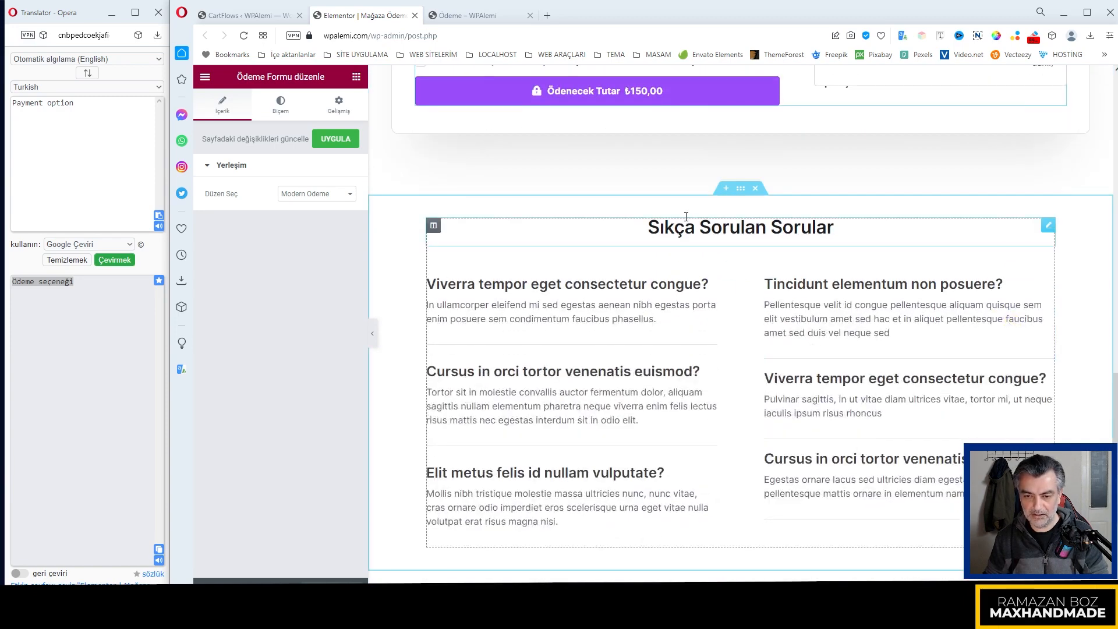
click(685, 216)
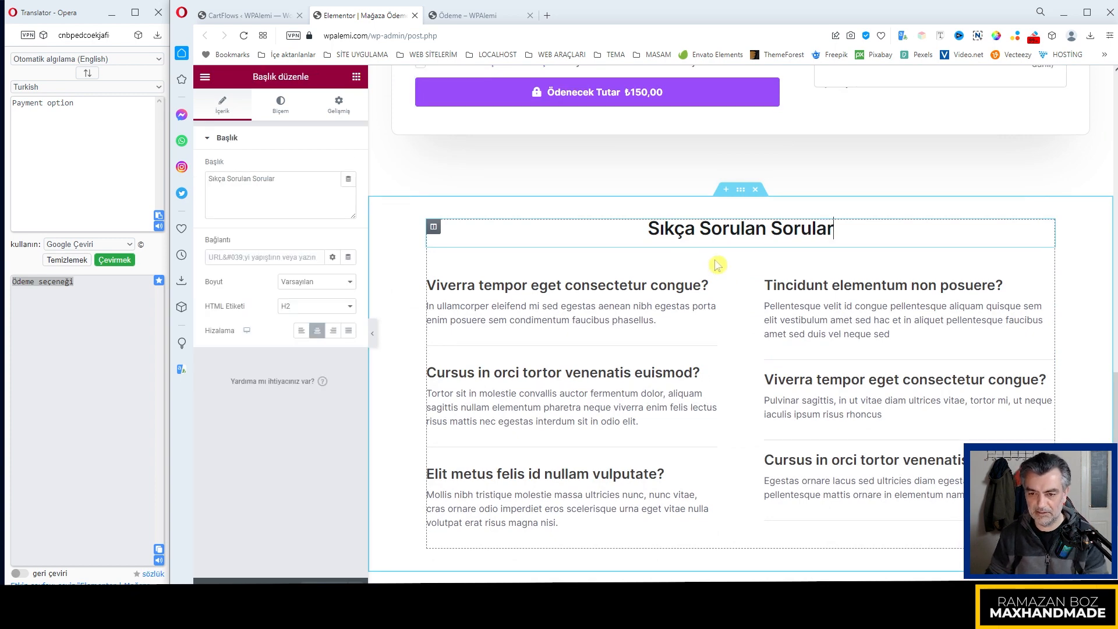
Replace the first question's title under "Sıkça Sorulan Sorular" with "Hangi ödeme yöntemlerini kabul ediyorsunuz?"
scroll(717, 265, up, 2)
click(708, 401)
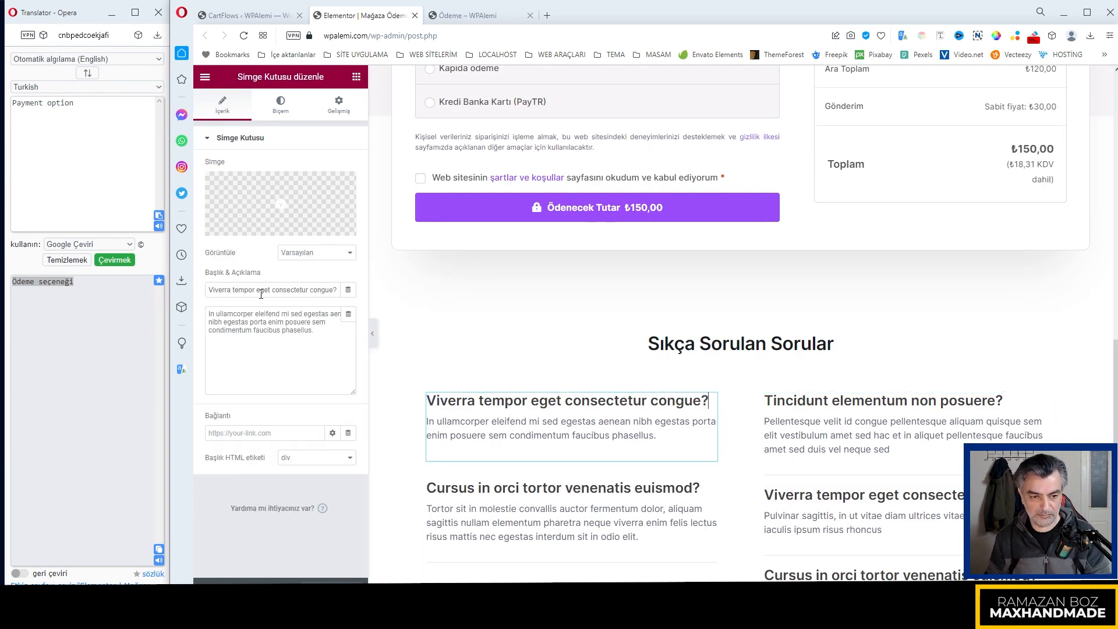
drag(209, 289, 392, 288)
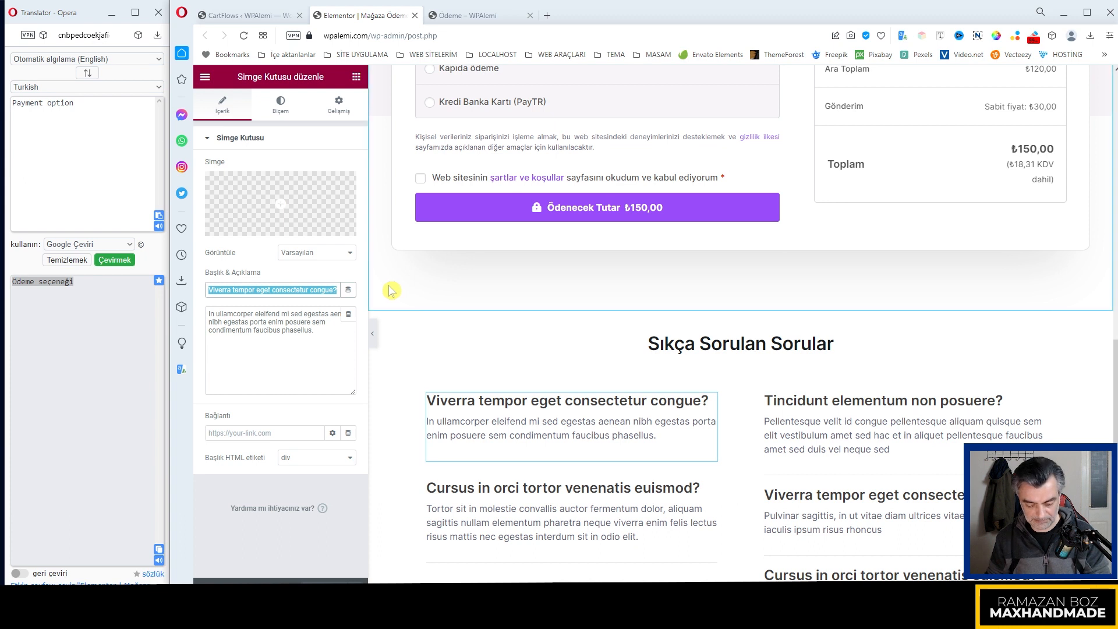
key(ctrl+v)
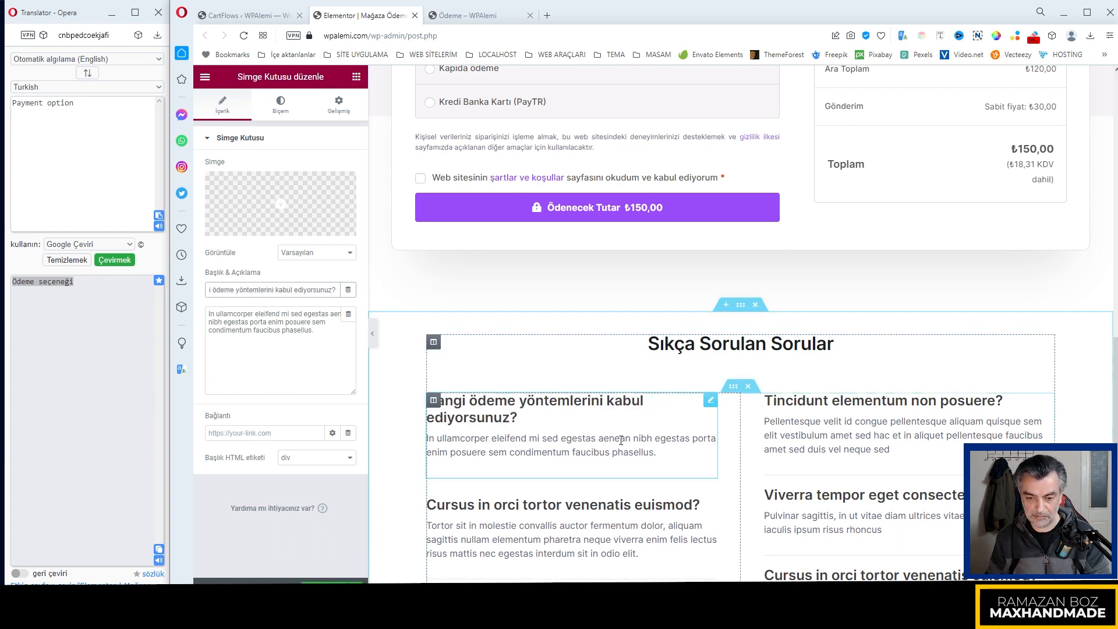
click(696, 369)
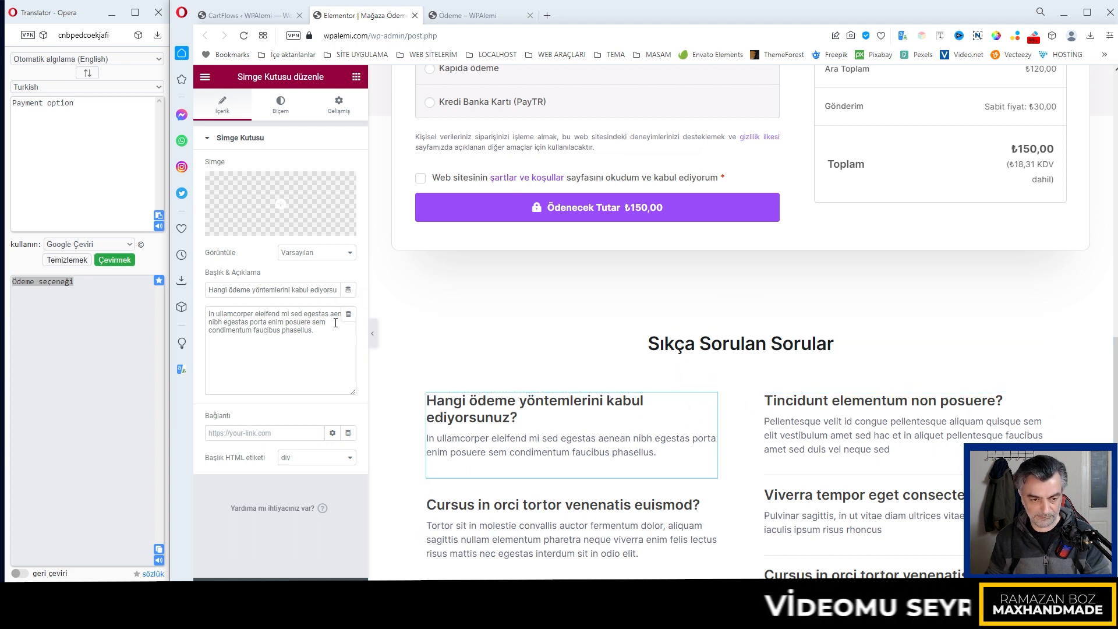
Add an "Aç/Kapa" toggle widget between the "Sıkça Sorulan Sorular" heading and the existing question boxes
click(356, 76)
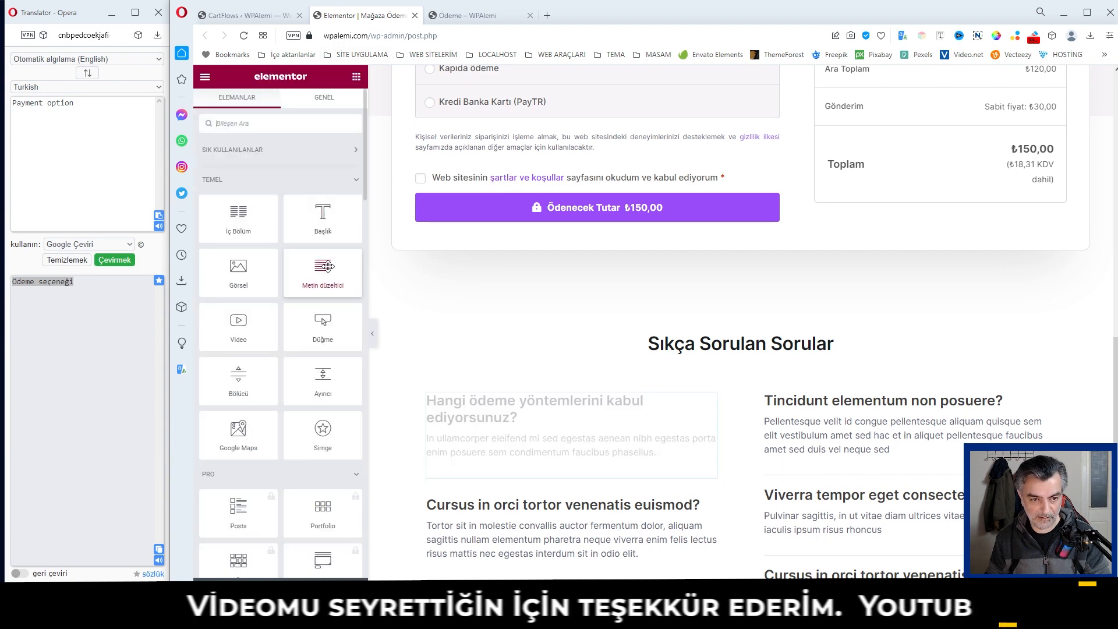
scroll(324, 266, down, 2)
scroll(302, 296, down, 10)
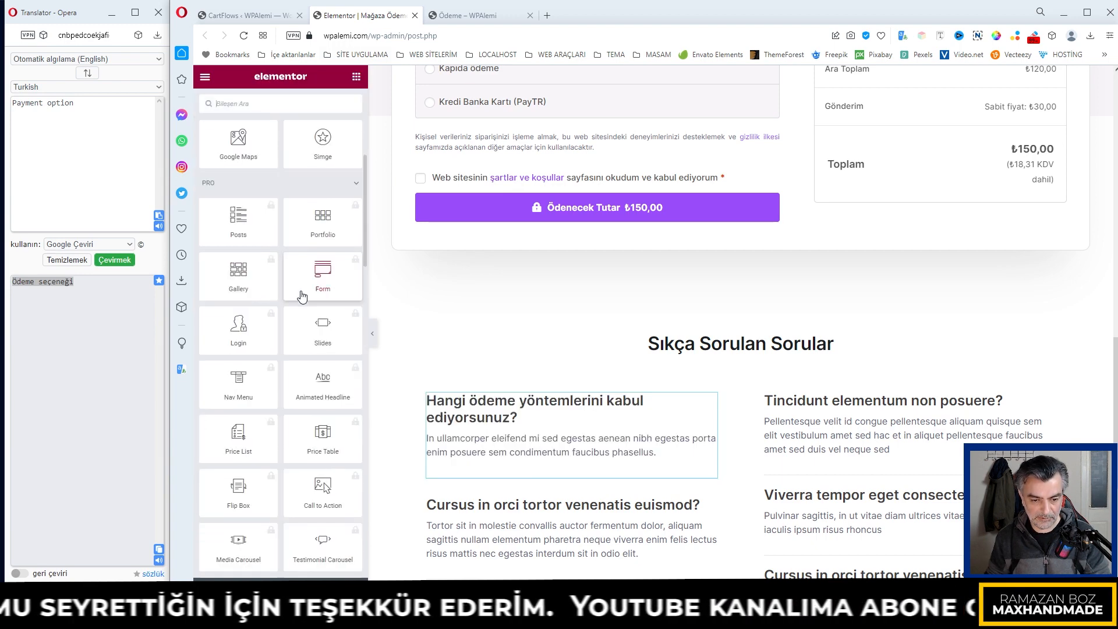
scroll(303, 296, down, 2)
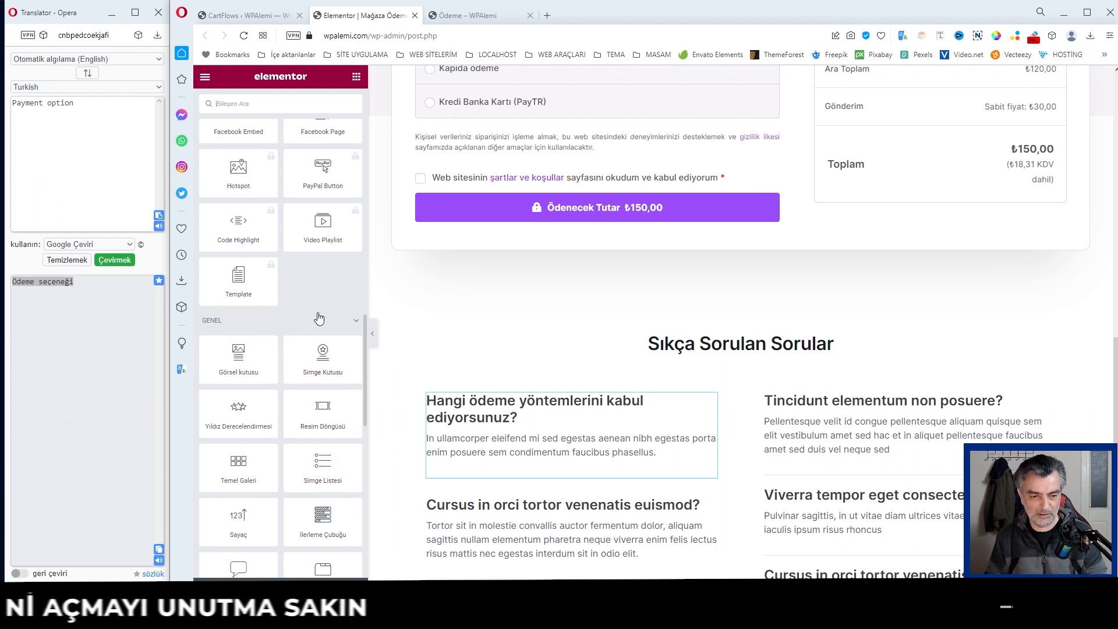
scroll(303, 297, up, 3)
scroll(296, 396, down, 2)
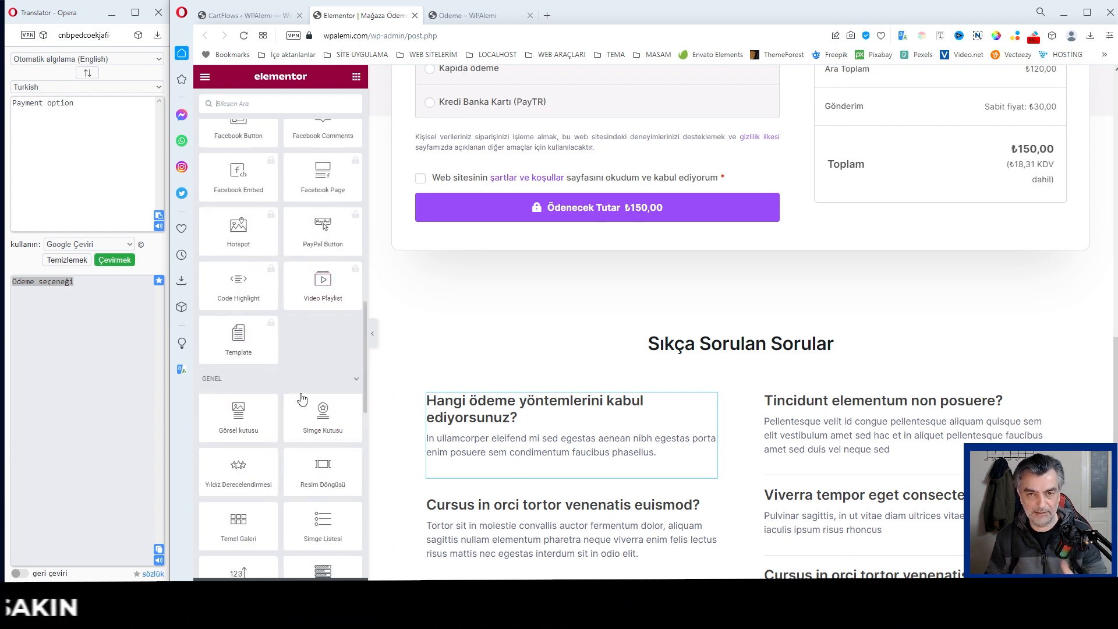
scroll(317, 361, down, 2)
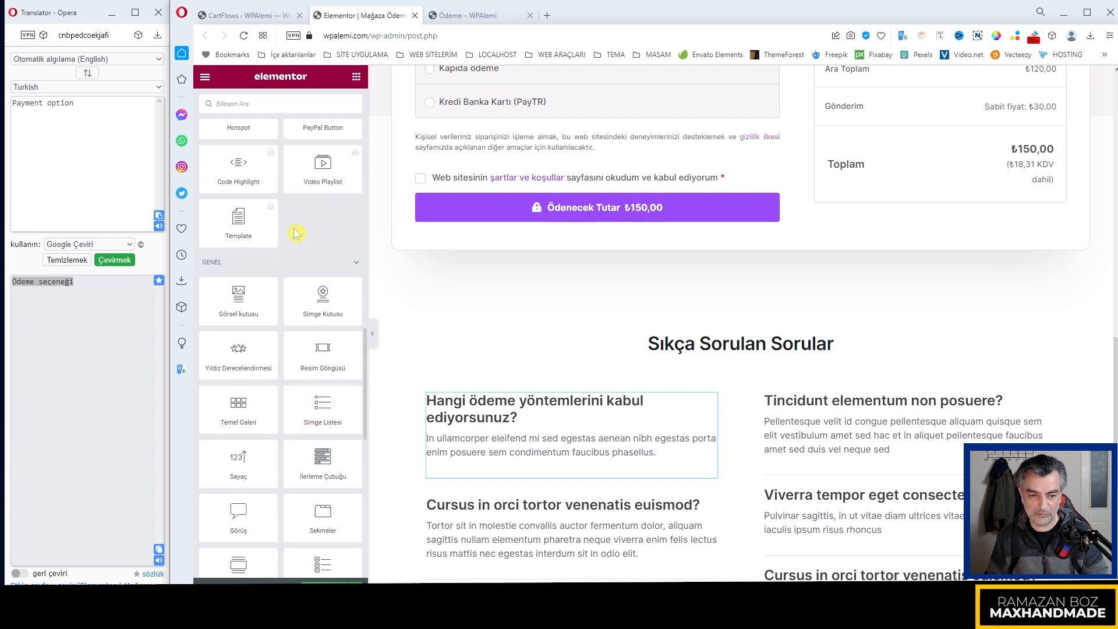
scroll(329, 239, down, 1)
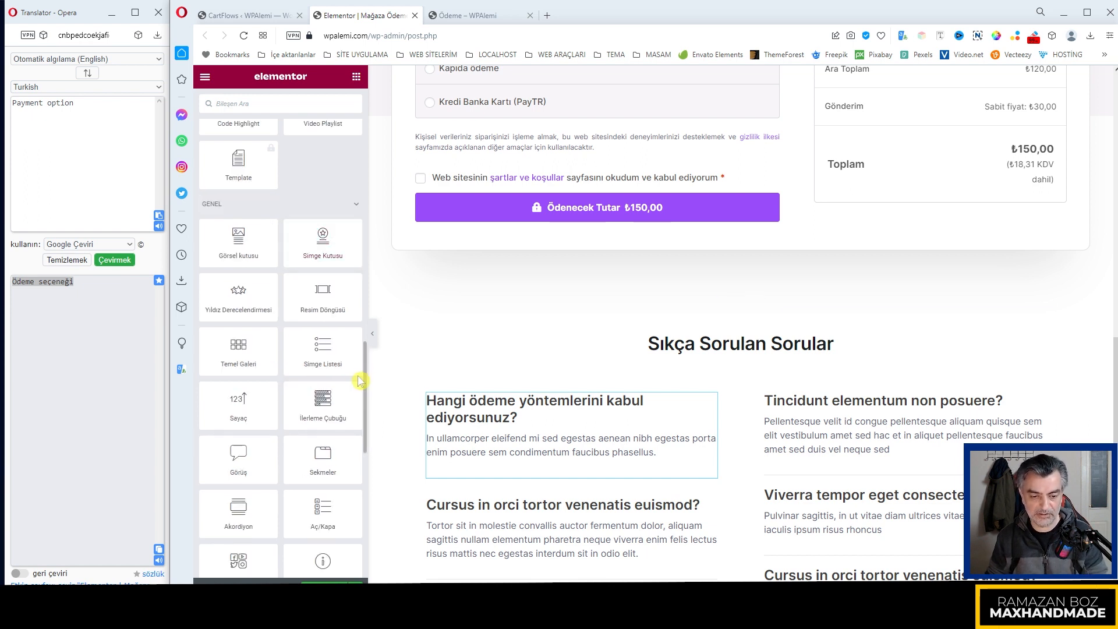
scroll(356, 385, down, 2)
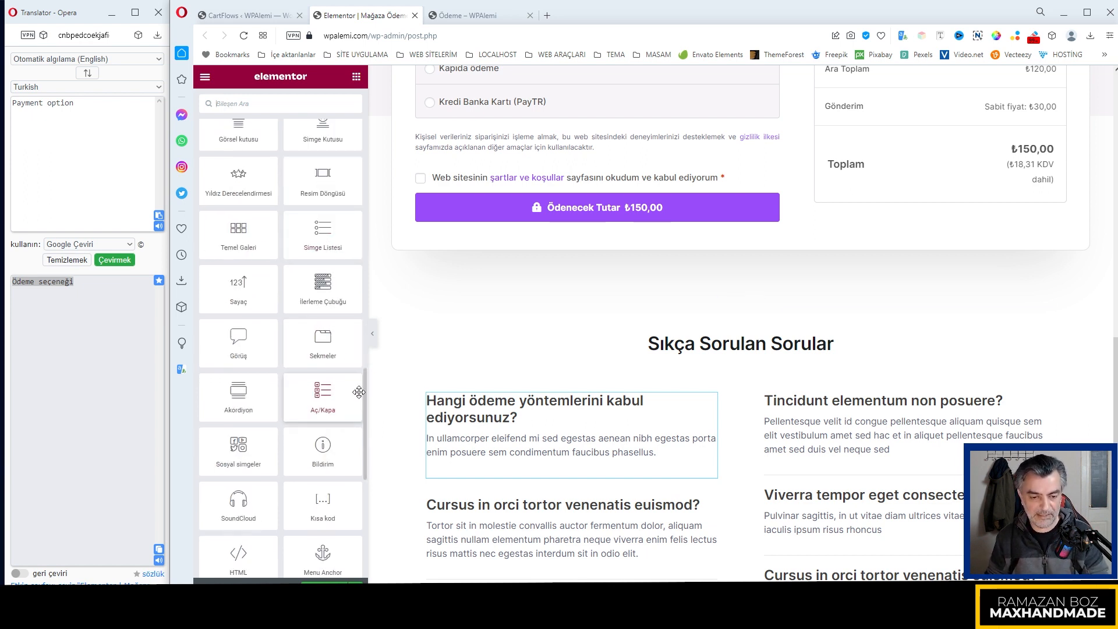
drag(324, 391, 718, 396)
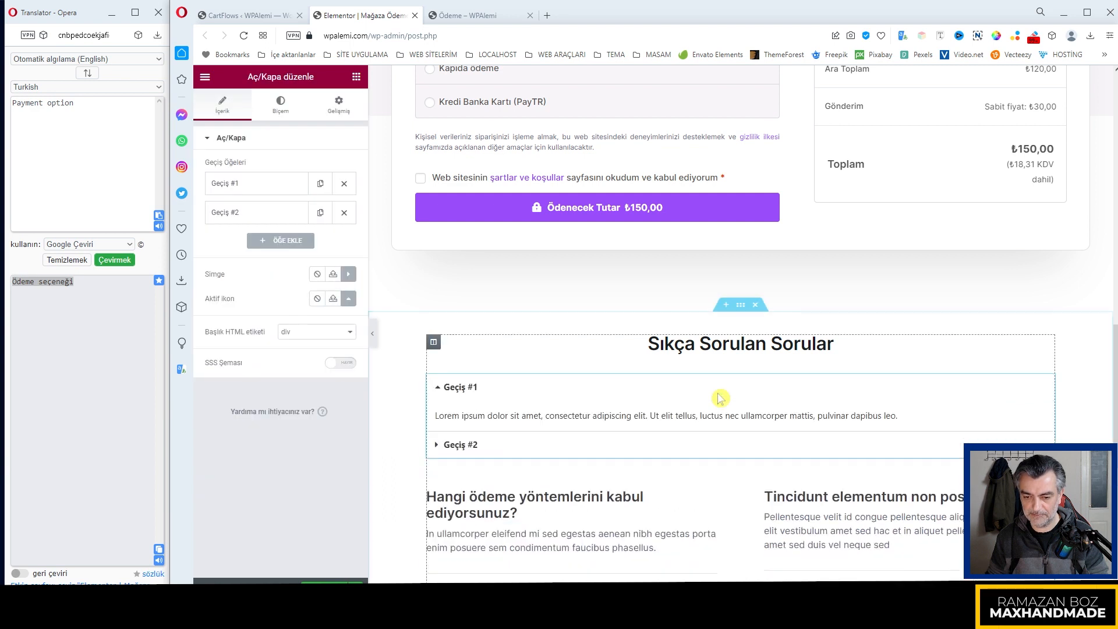
Title the toggle widget's first item "Hangi ödeme yöntemlerini kabul ediyorsunuz?"
scroll(722, 463, down, 1)
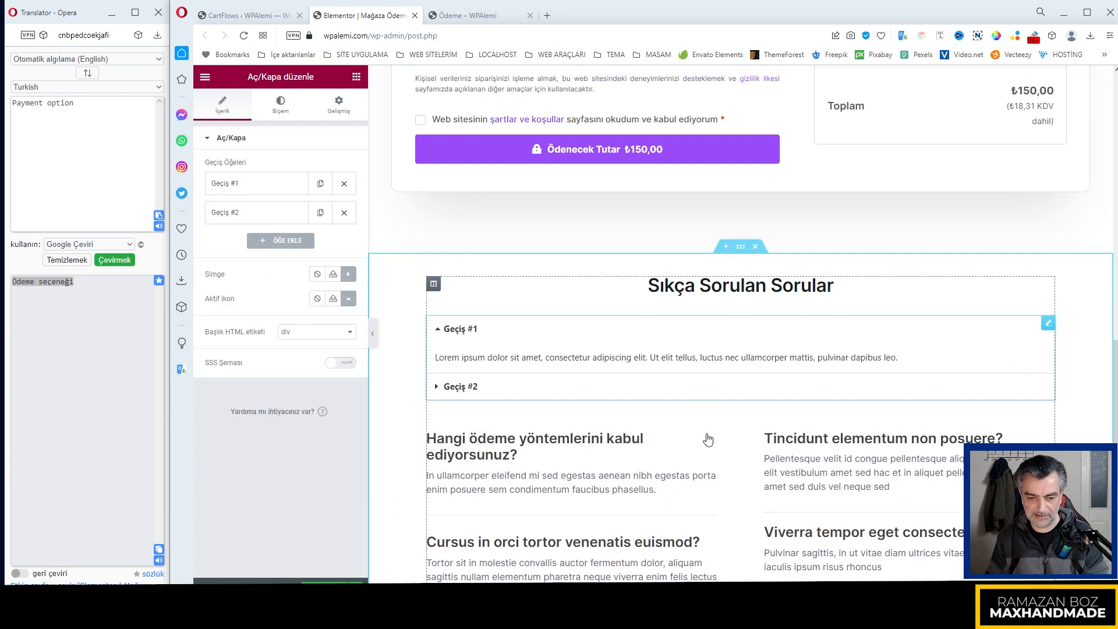
click(451, 328)
click(280, 186)
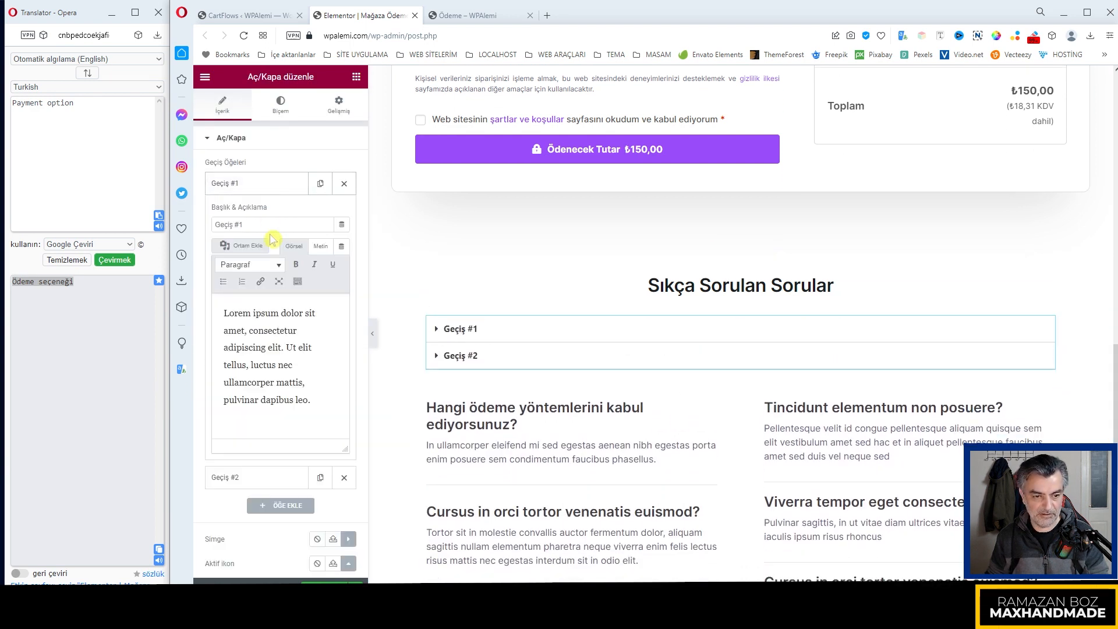
drag(250, 224, 167, 223)
text(Hangi ödeme yöntemlerini kabul ediyorsunuz?)
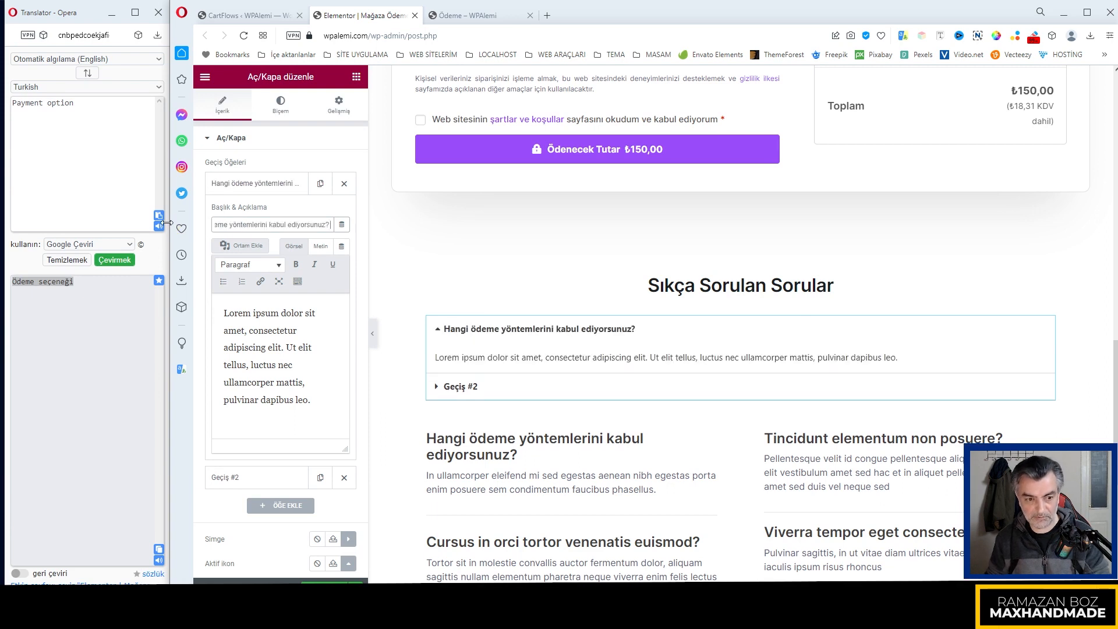
Set the first toggle's text to "Müşterilerimiz birçok ödeme seçeneğiyle siparişlerini ödeyebilirler. Bu seçenekler arasında kredi kartı, banka havalesi ve kapıda ödeme seçenekleri bulunmaktadır." and expand the second
click(280, 387)
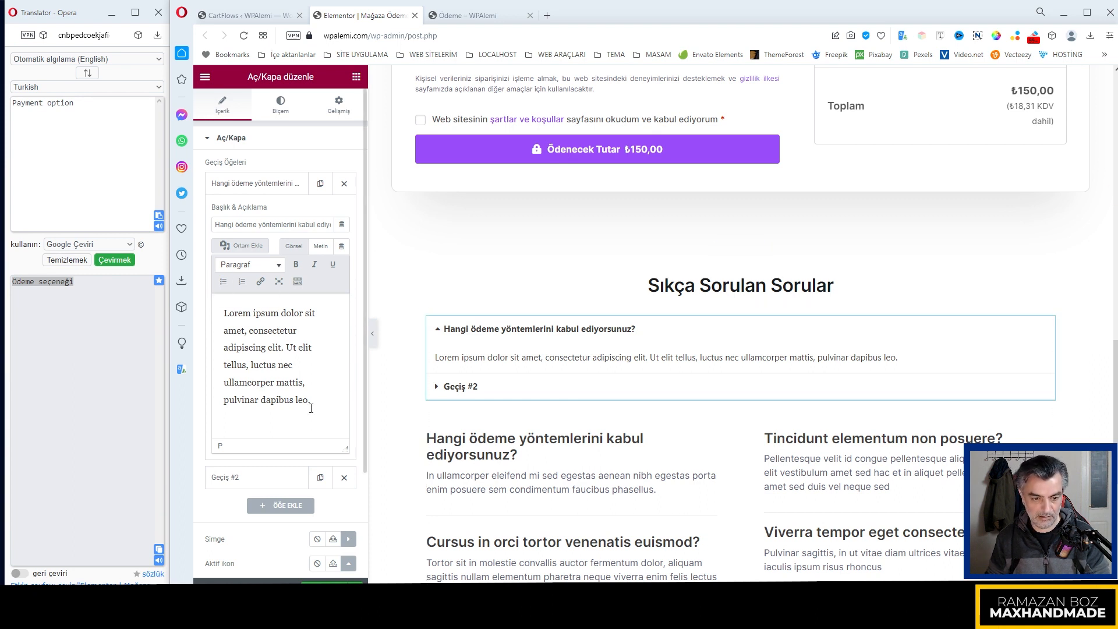
drag(310, 400, 208, 313)
text(Müşterilerimiz birçok ödeme seçeneğiyle siparişlerini ödeyebilirler. Bu seçenekler arasında kredi kartı, banka havalesi ve kapıda ödeme seçenekleri bulunmaktadır.)
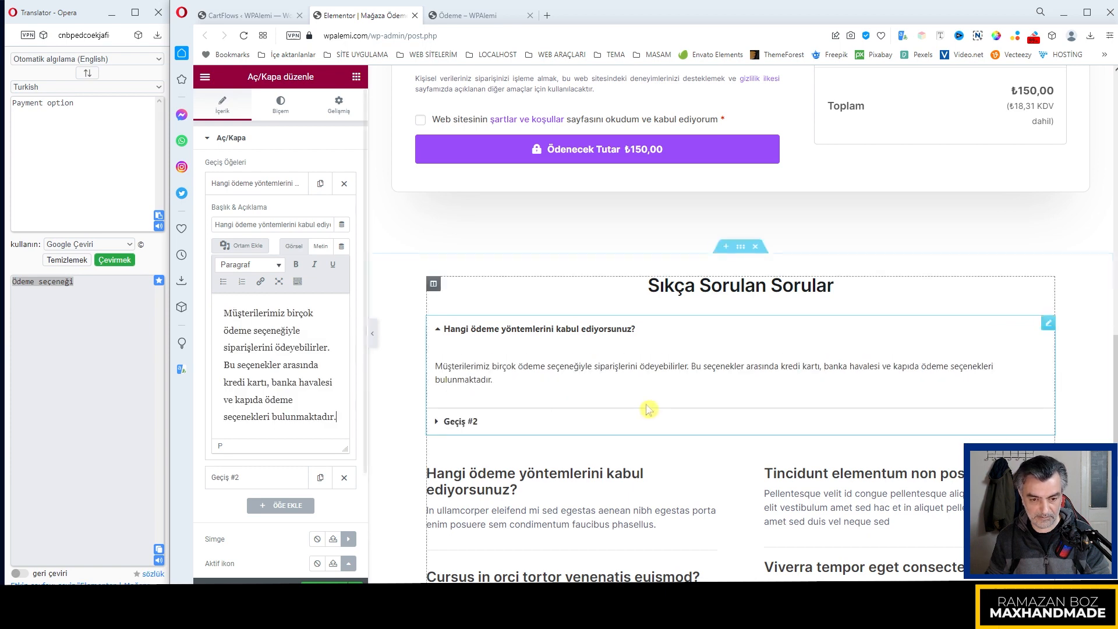
click(556, 330)
click(459, 356)
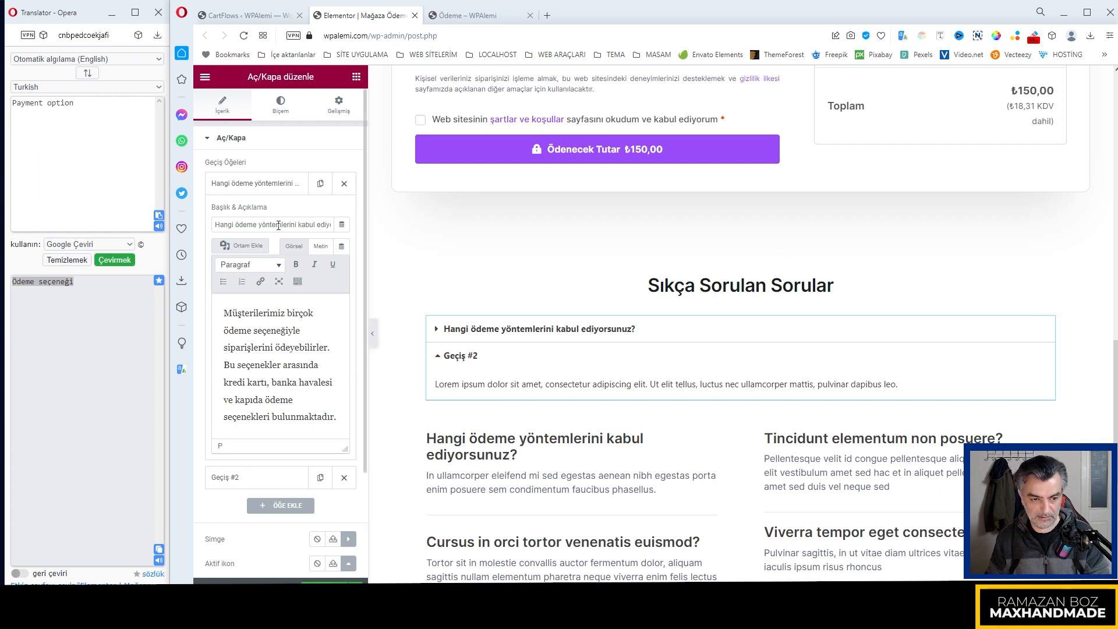
Title the toggle widget's second item "Kredi kartı bilgilerim güvende mi?"
click(262, 184)
click(249, 213)
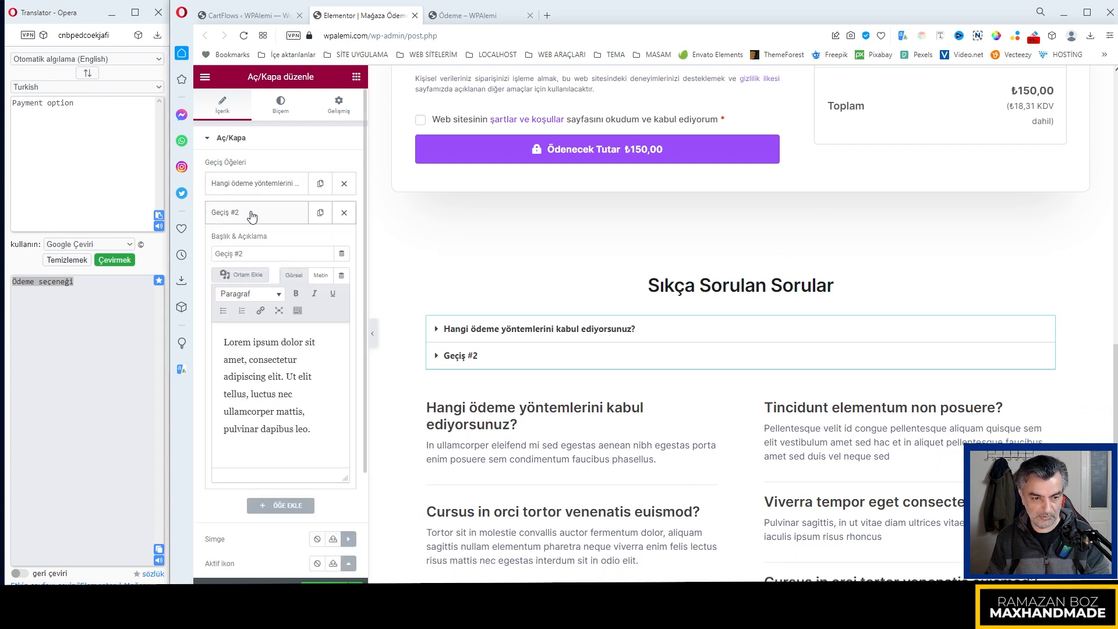
triple_click(247, 253)
text(Kredi kartı bilgilerim güvende mi?)
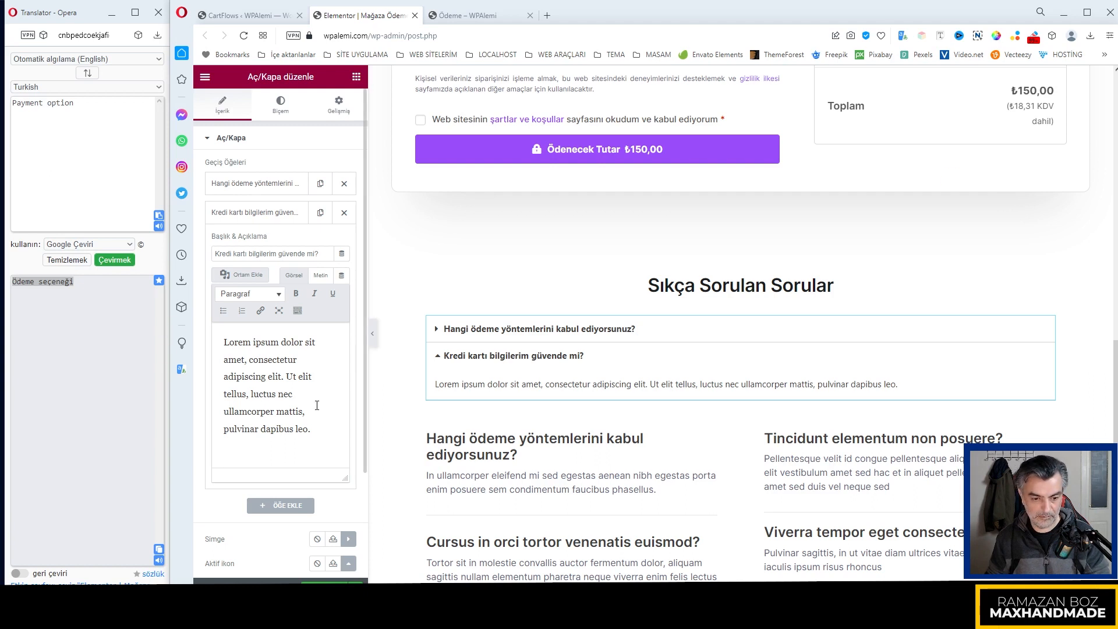
Set the second toggle's text to "Evet, kredi kartı bilgileriniz bizim tarafımızdan saklanmaz. Ödeme işlemleri tamamen güvenli bir şekilde üçüncü taraf ödeme ağ geçitleri aracılığıyla gerçekleştirilir."
drag(312, 429, 210, 343)
text(Evet, kredi kartı bilgileriniz bizim tarafımızdan saklanmaz. Ödeme işlemleri tamamen güvenli bir şekilde üçüncü taraf ödeme ağ geçitleri aracılığıyla gerçekleştirilir.)
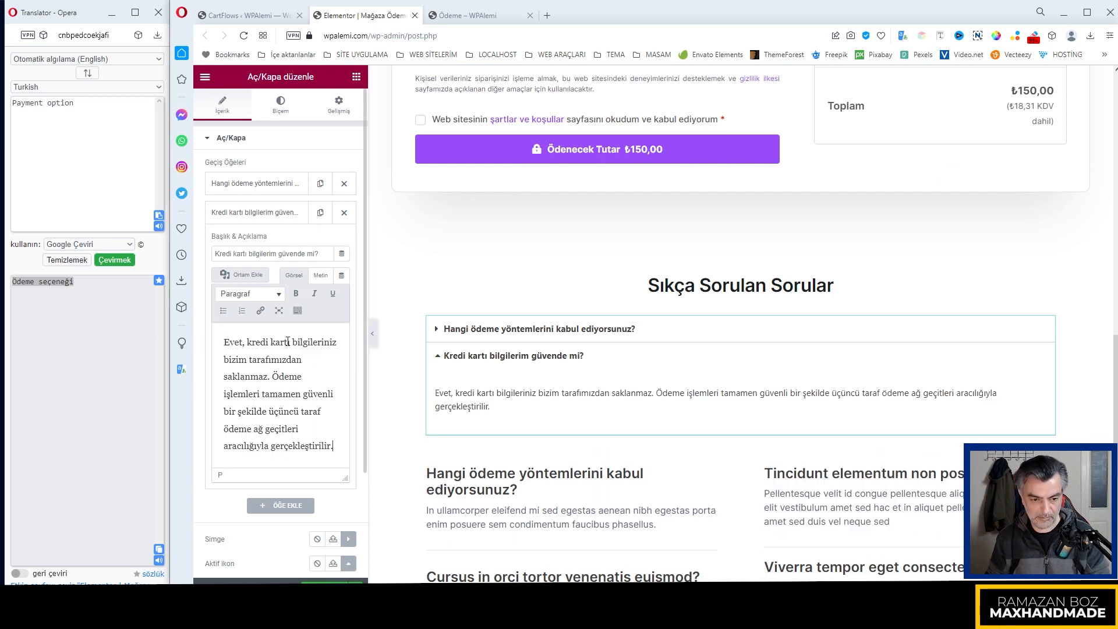
click(253, 217)
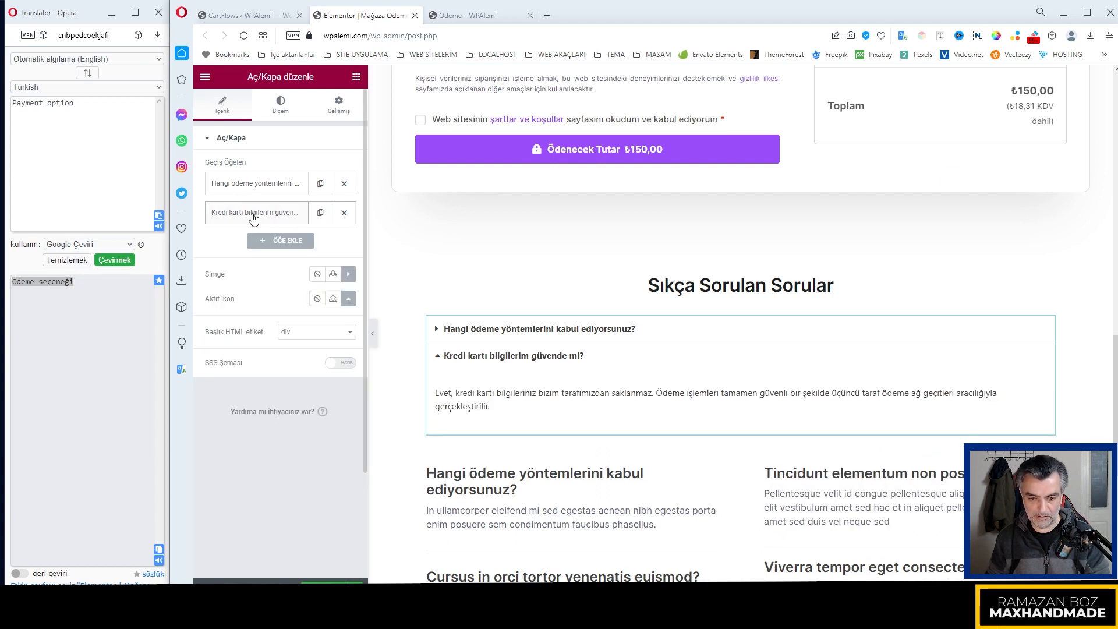
click(437, 361)
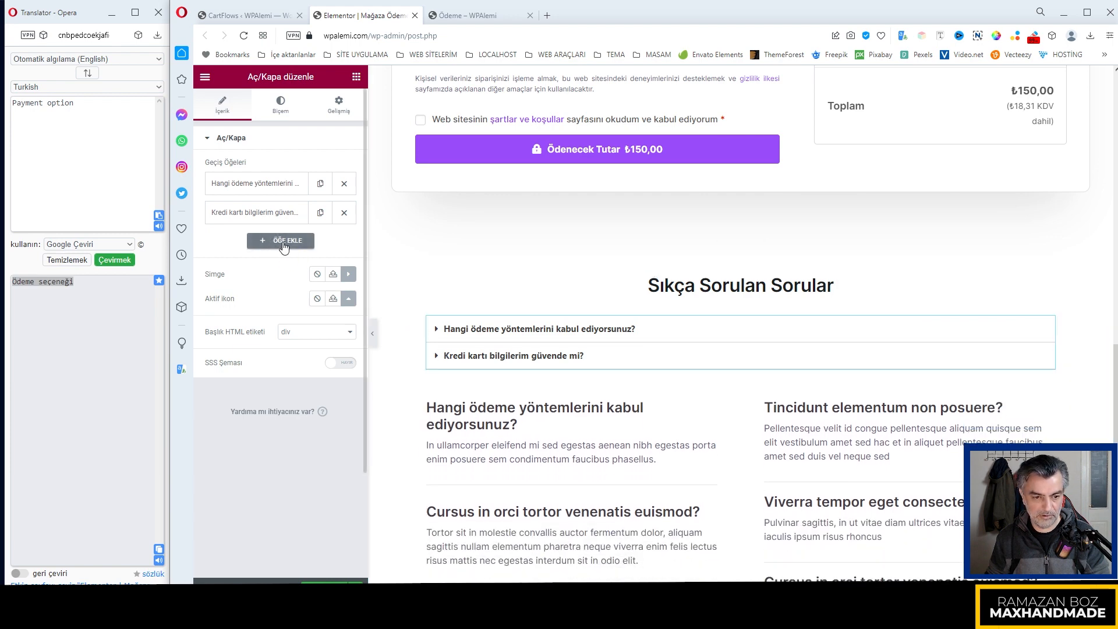
Add a third item to the toggle widget and title it "Kargo ücreti nedir?"
click(284, 241)
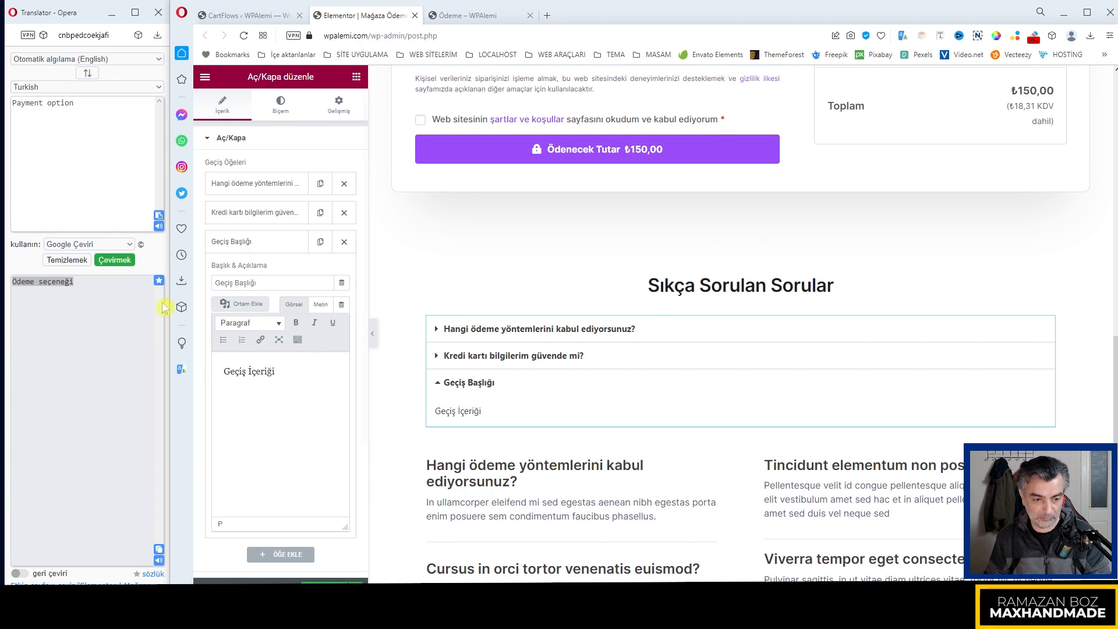
drag(273, 283, 182, 286)
text(Kargo ücreti nedir?)
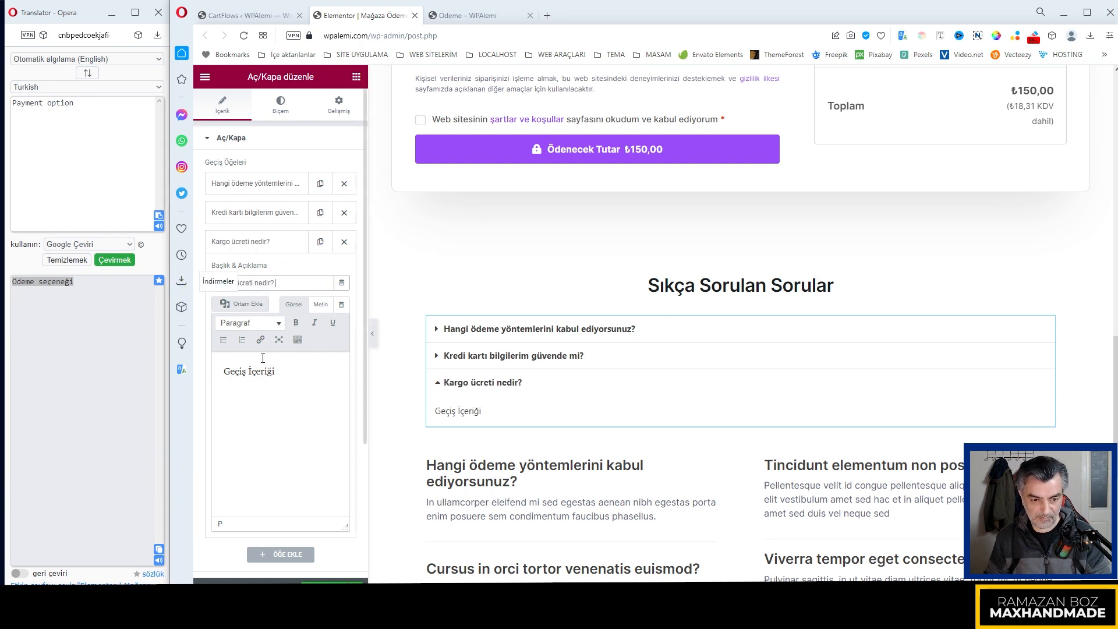
Set the third toggle's text to "Kargo ücreti, siparişinizin ağırlığı, boyutu ve teslimat adresine göre değişebilir. Kargo ücreti, sepetinize eklediğiniz ürünlerin sayısına veya fiyatına bağlı değildir. Sipariş verirken kargo ücretini önceden görebilirsiniz."
click(332, 392)
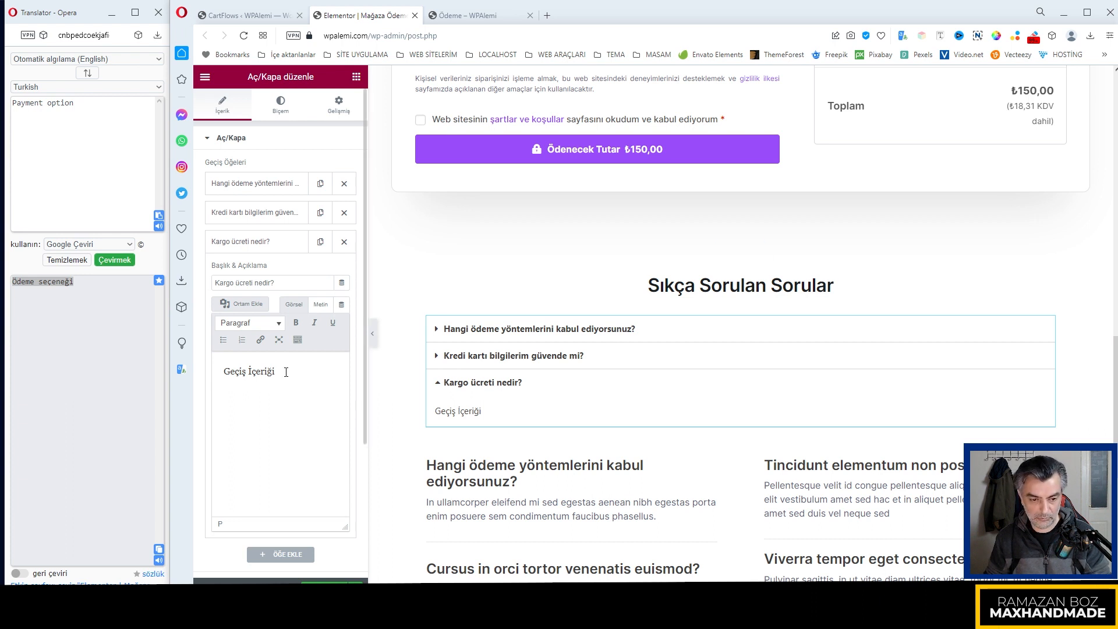
key(ctrl+a)
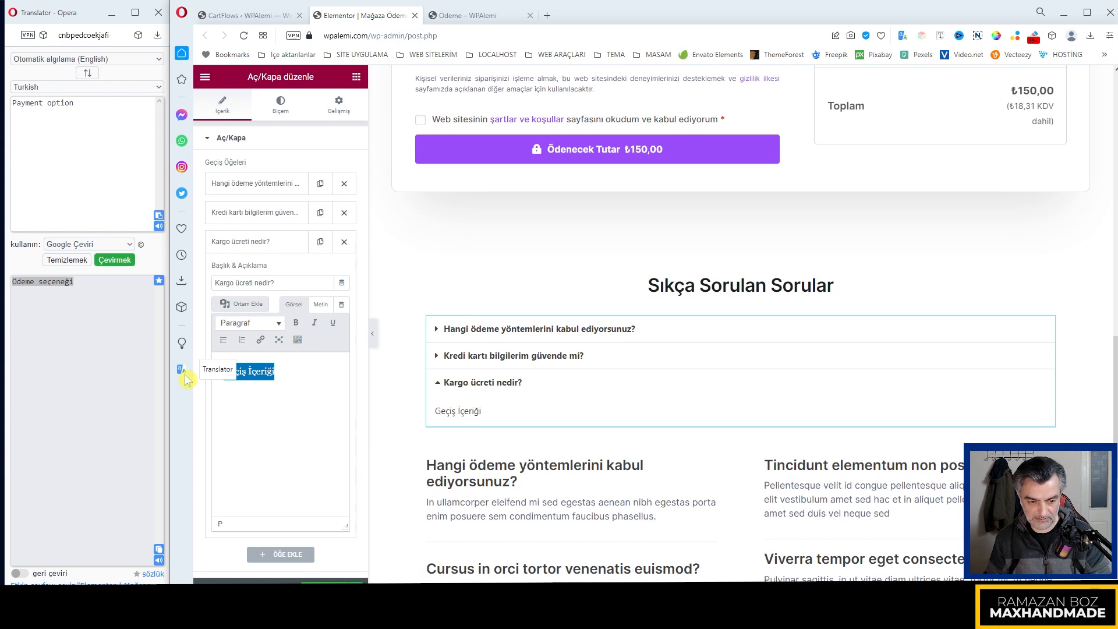
text(Kargo ücreti, siparişinizin ağırlığı, boyutu ve teslimat adresine göre değişebilir. Kargo ücreti, sepetinize eklediğiniz ürünlerin sayısına veya fiyatına bağlı değildir. Sipariş verirken kargo ücretini önceden görebilirsiniz.)
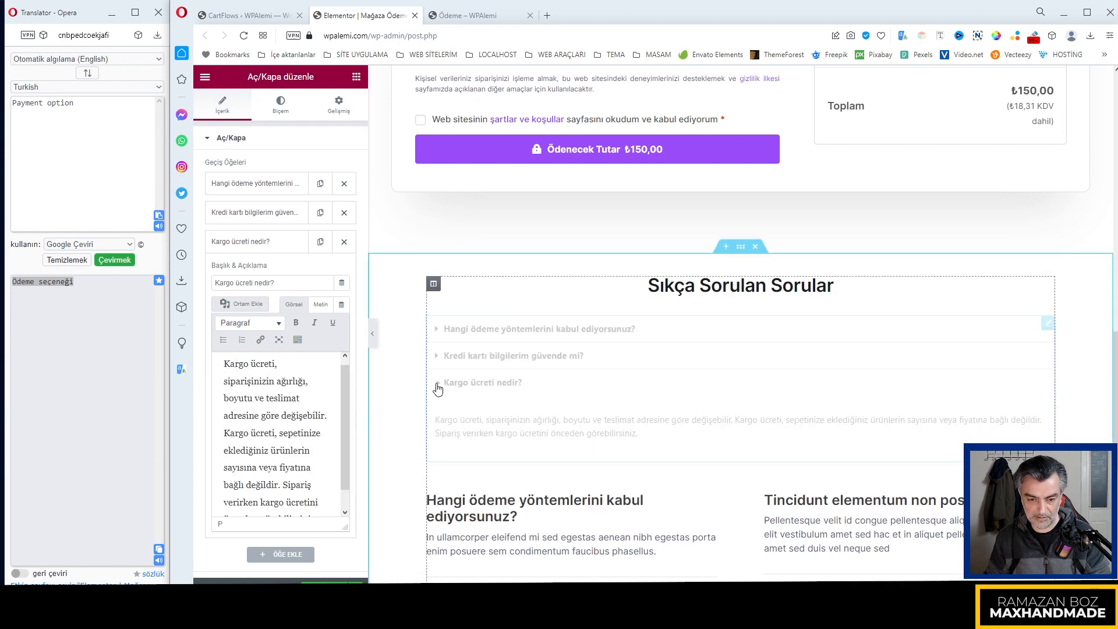
click(438, 389)
Delete the old question boxes below the toggle widget and collapse the expanded toggle items
scroll(557, 391, down, 2)
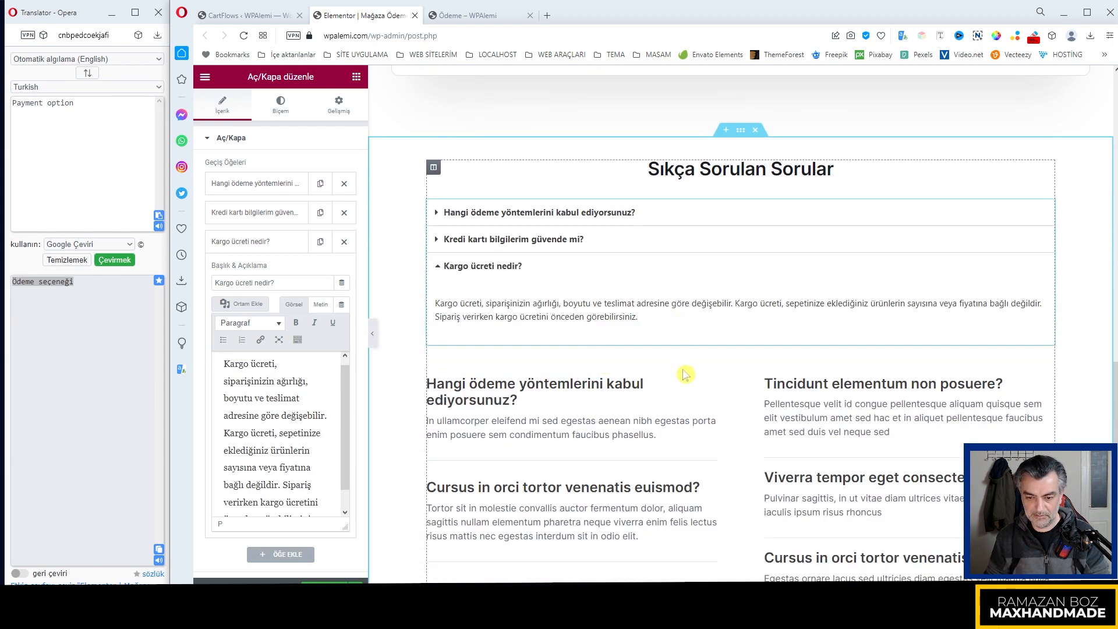
click(752, 369)
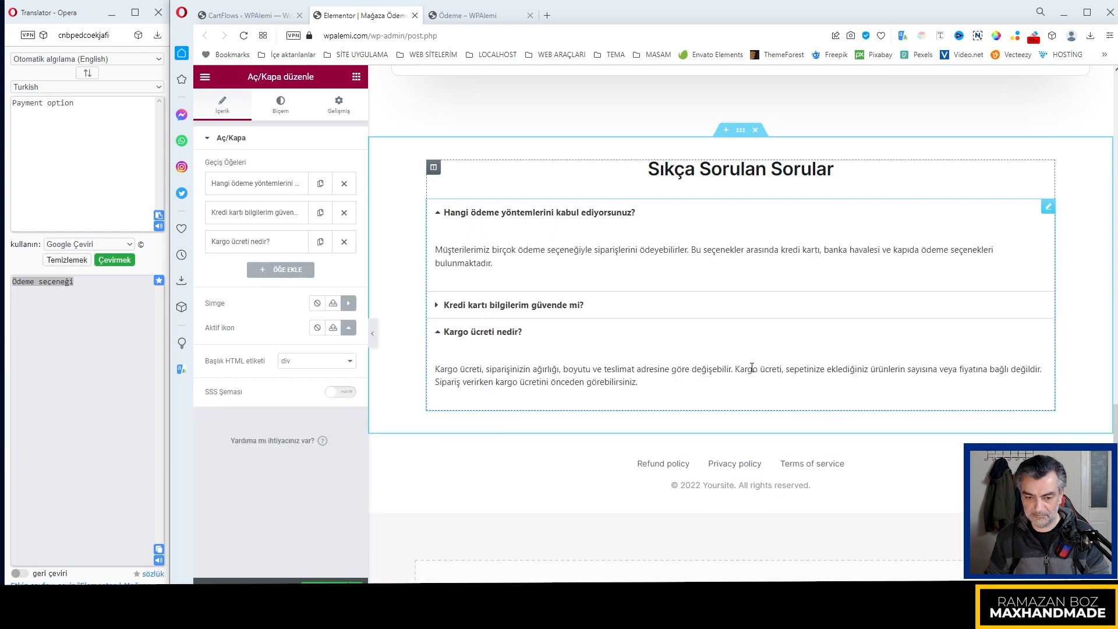
scroll(752, 368, down, 2)
click(435, 119)
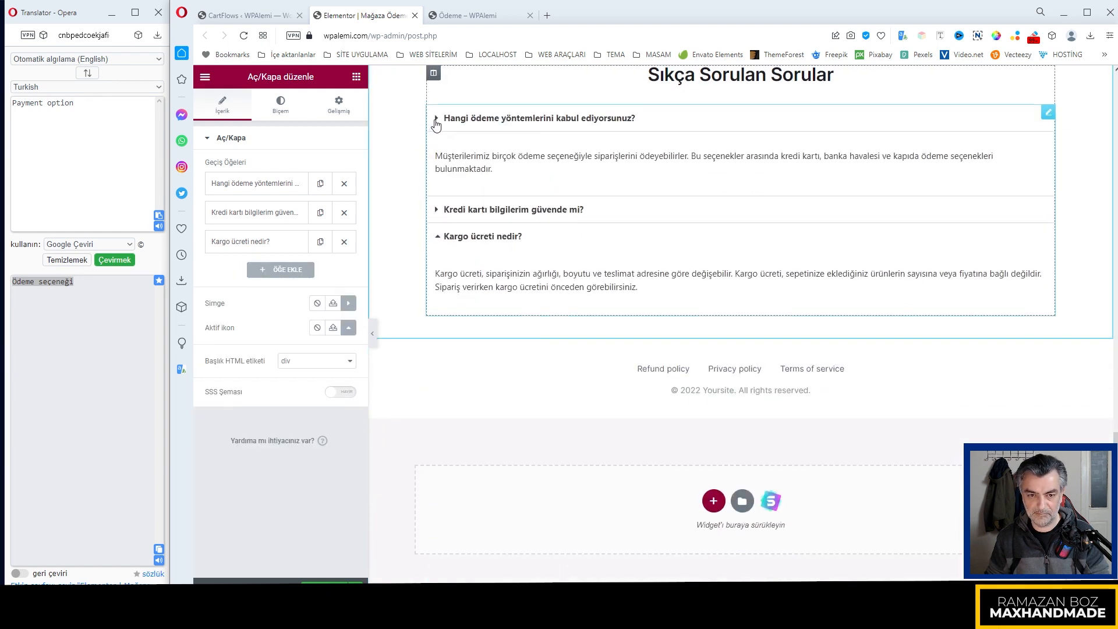
click(439, 243)
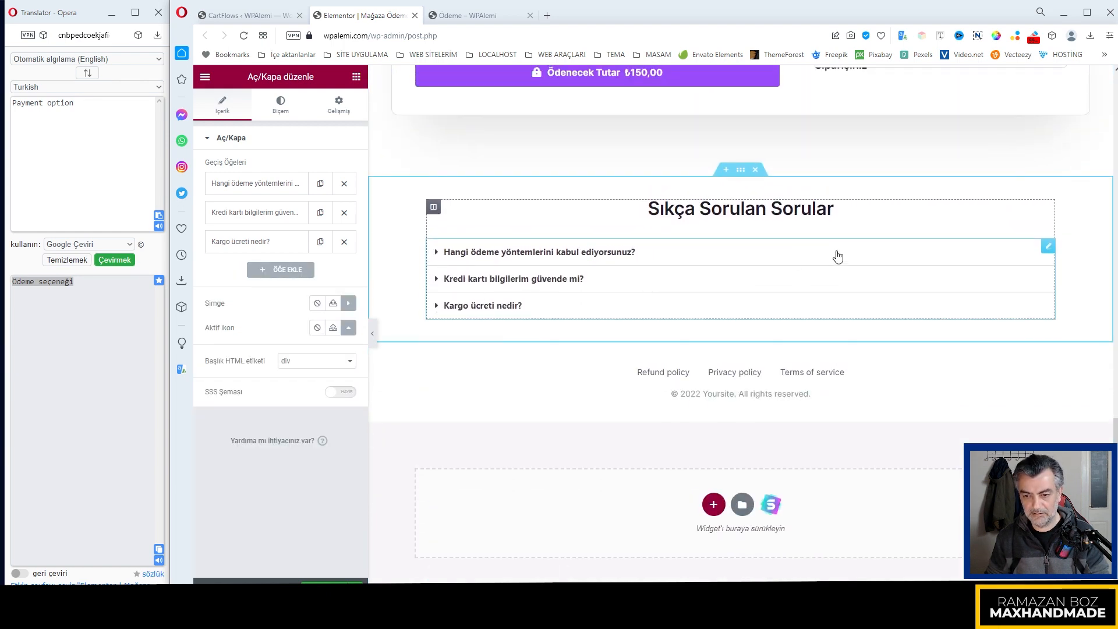
Examine the checkout page's mobile layout from the header to the FAQ section and footer, and return to the desktop view
scroll(856, 270, up, 2)
scroll(902, 309, up, 3)
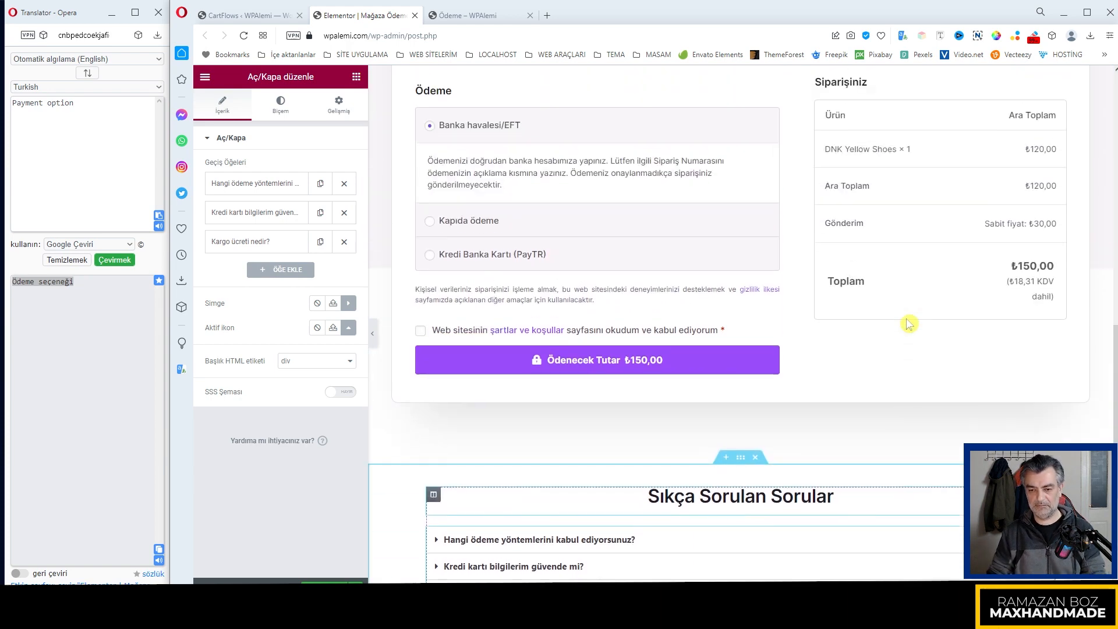
scroll(911, 320, down, 3)
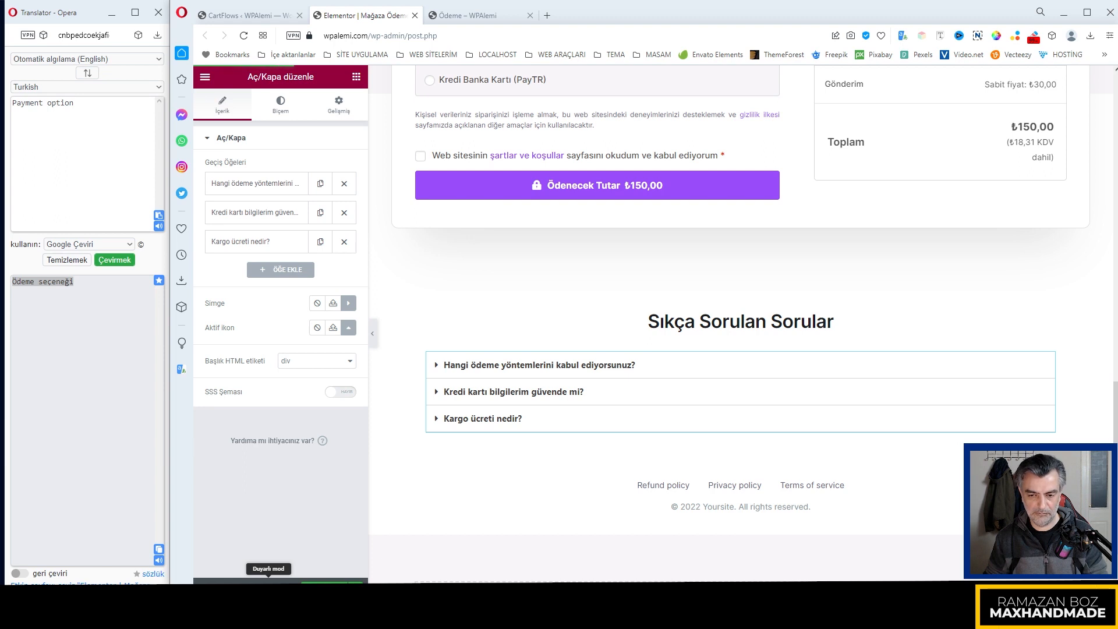
click(268, 581)
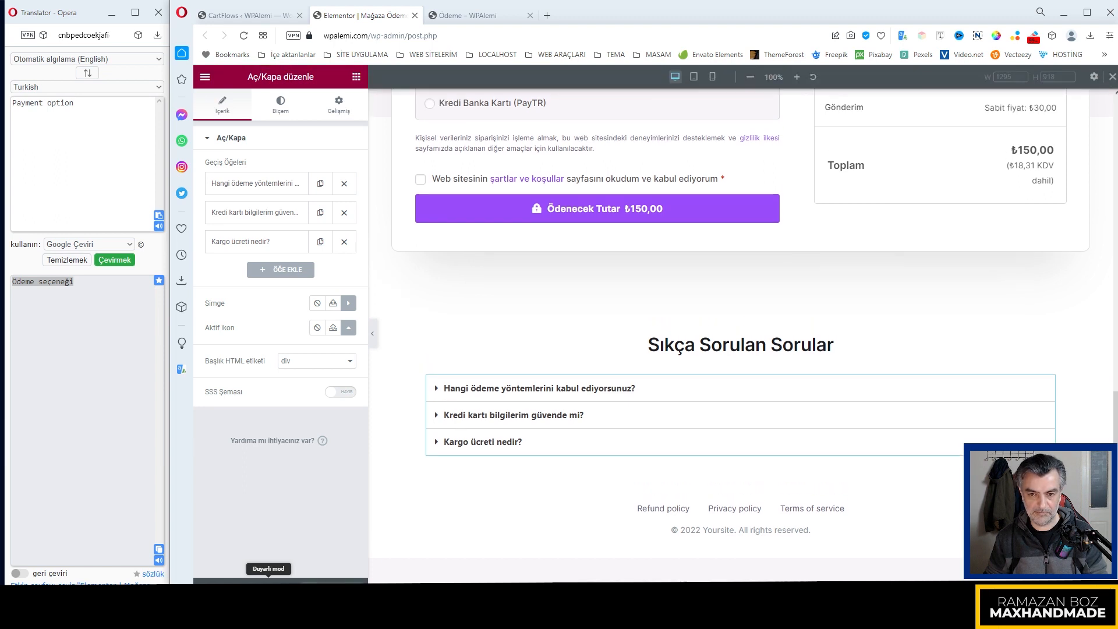
click(711, 77)
scroll(751, 396, down, 5)
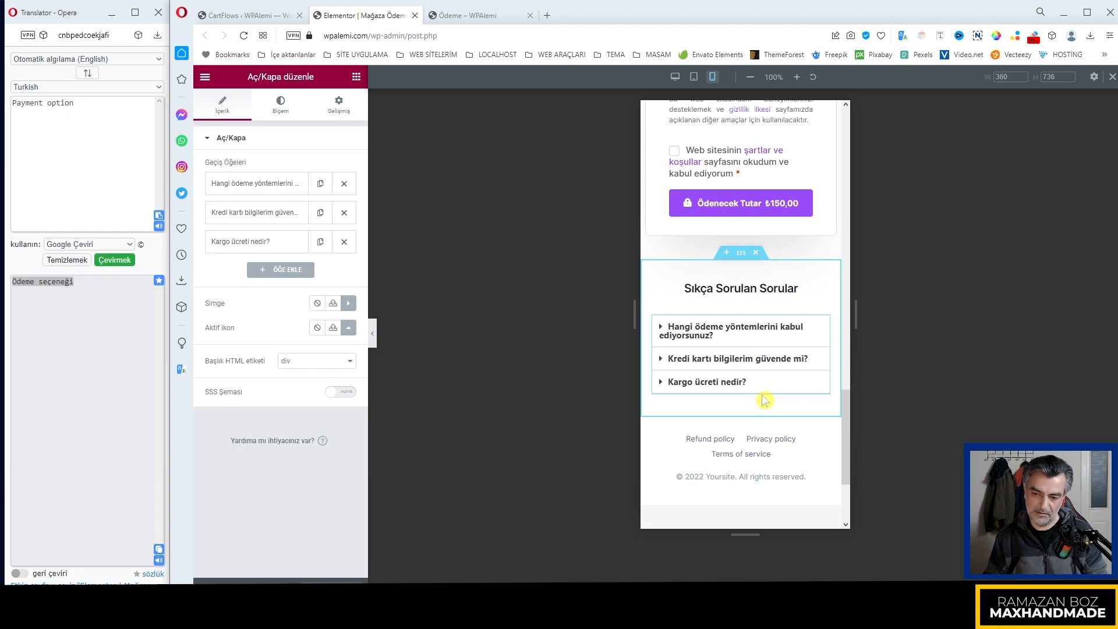
scroll(756, 404, up, 6)
scroll(761, 396, up, 6)
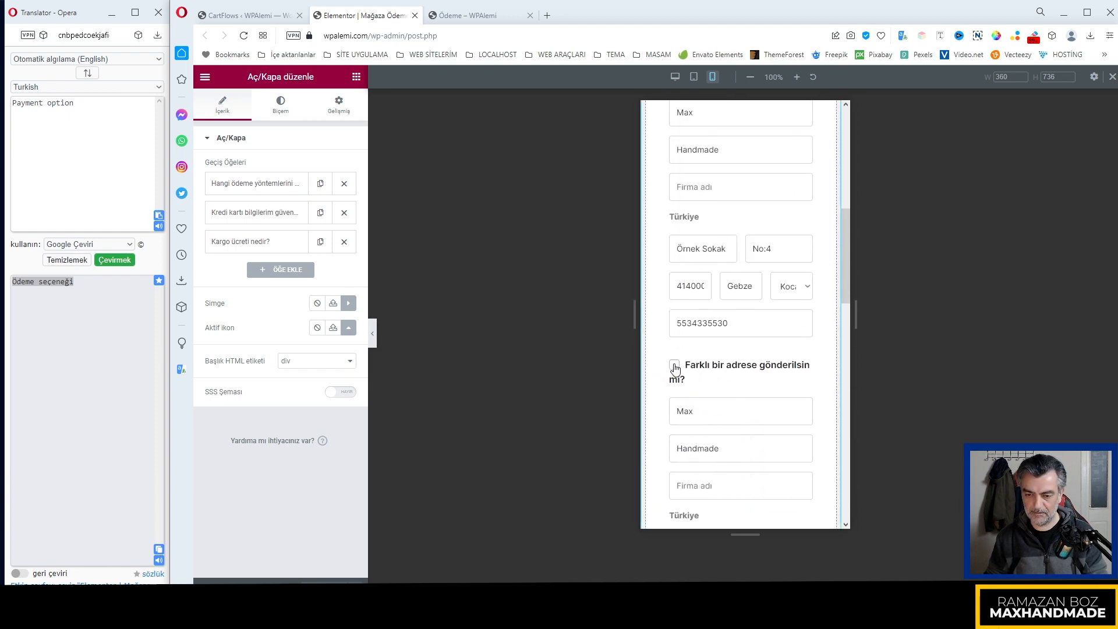
scroll(731, 358, up, 6)
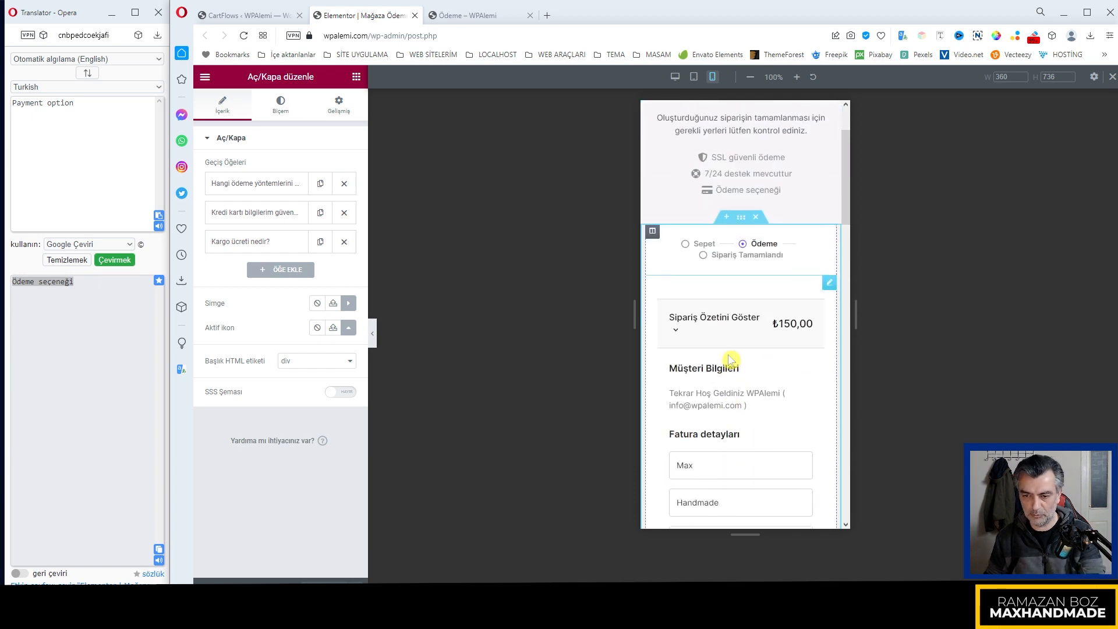
scroll(731, 358, up, 2)
scroll(730, 356, down, 6)
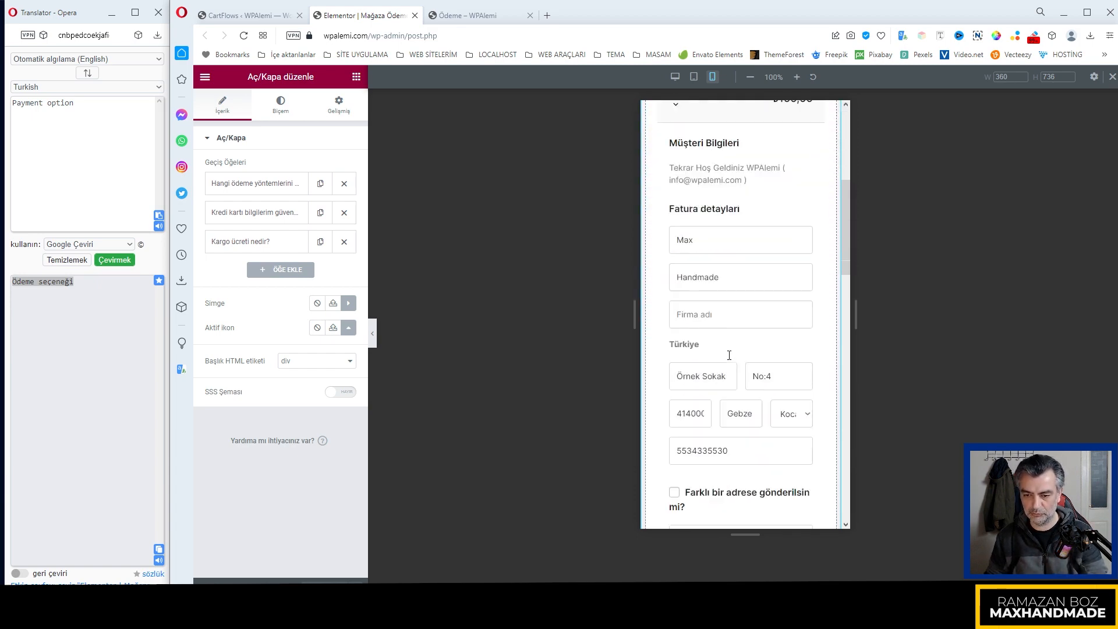
scroll(729, 355, down, 10)
scroll(745, 355, down, 3)
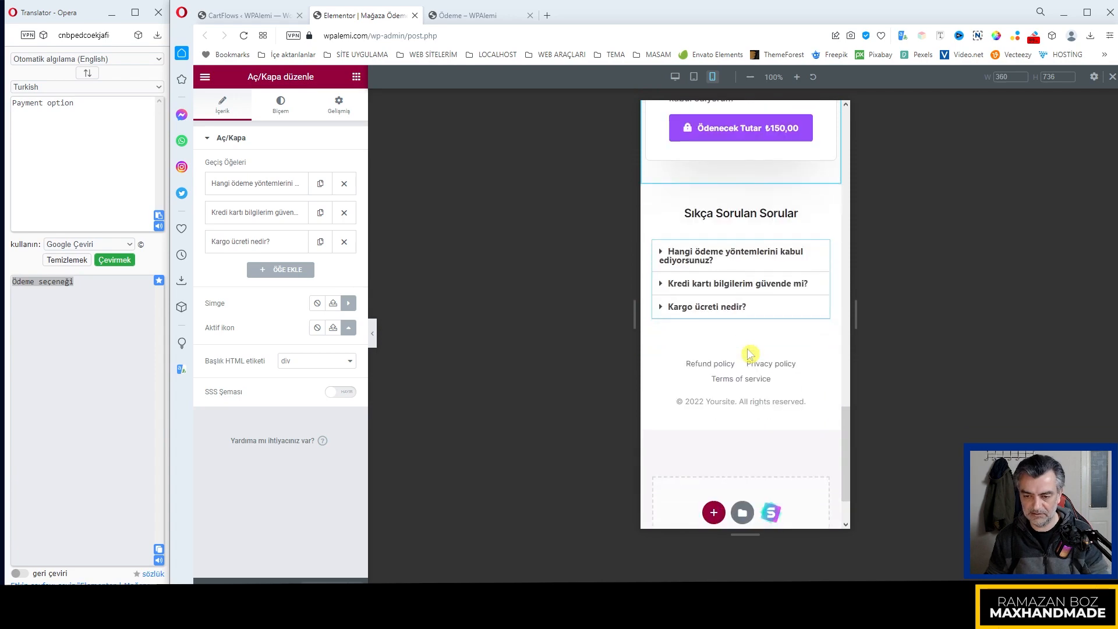
scroll(751, 352, up, 5)
click(675, 76)
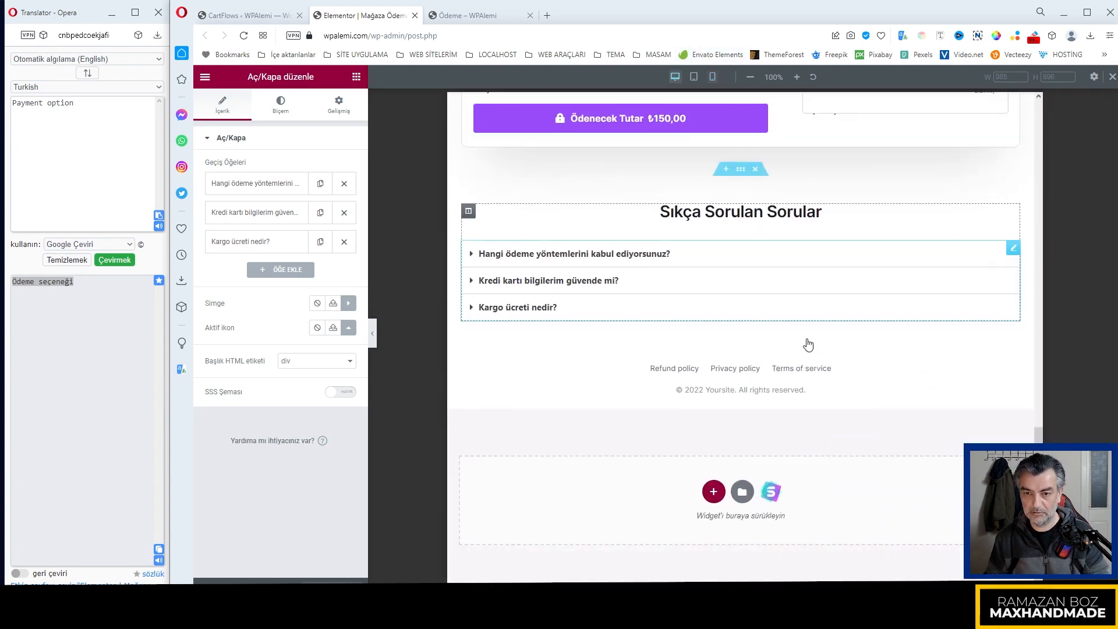
View the store's standard Ödeme page and open the checkout footer's policy link list for editing
click(477, 17)
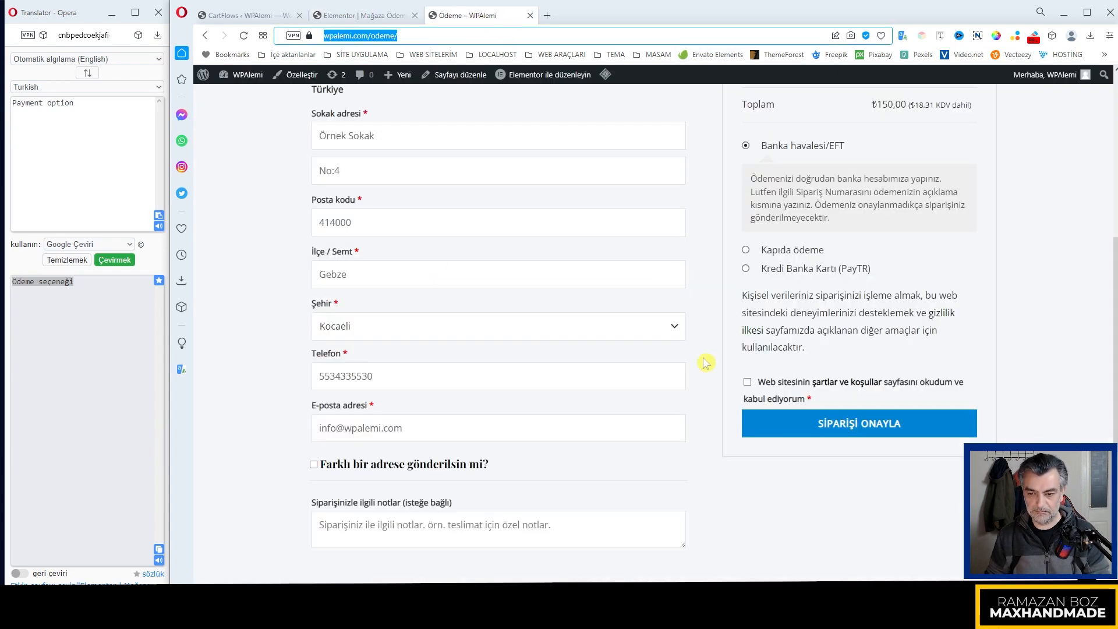
scroll(706, 363, up, 7)
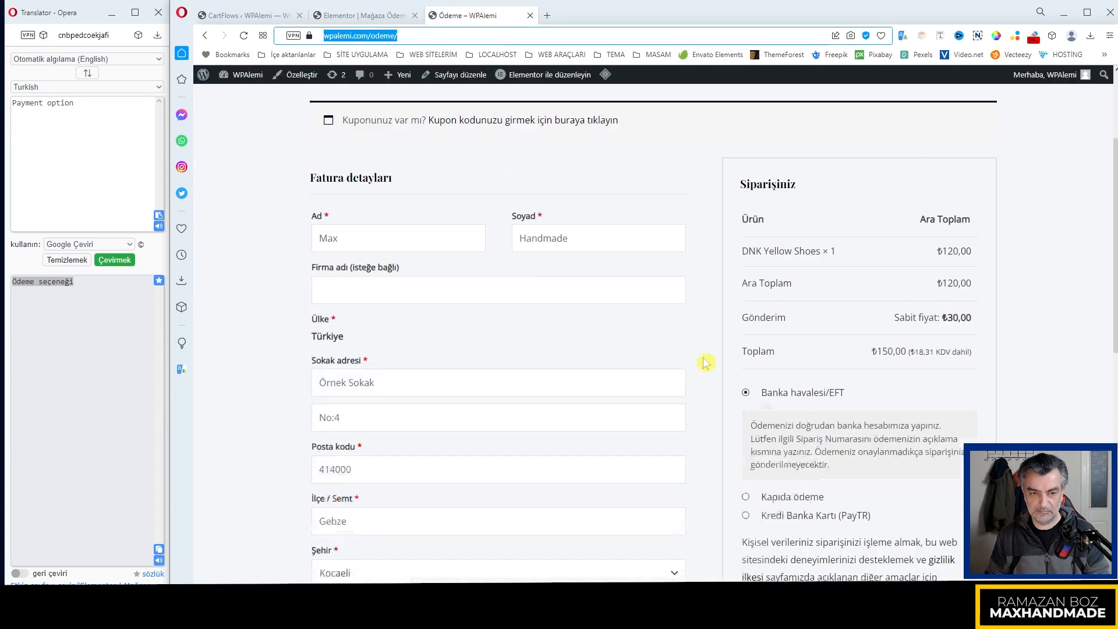
click(364, 13)
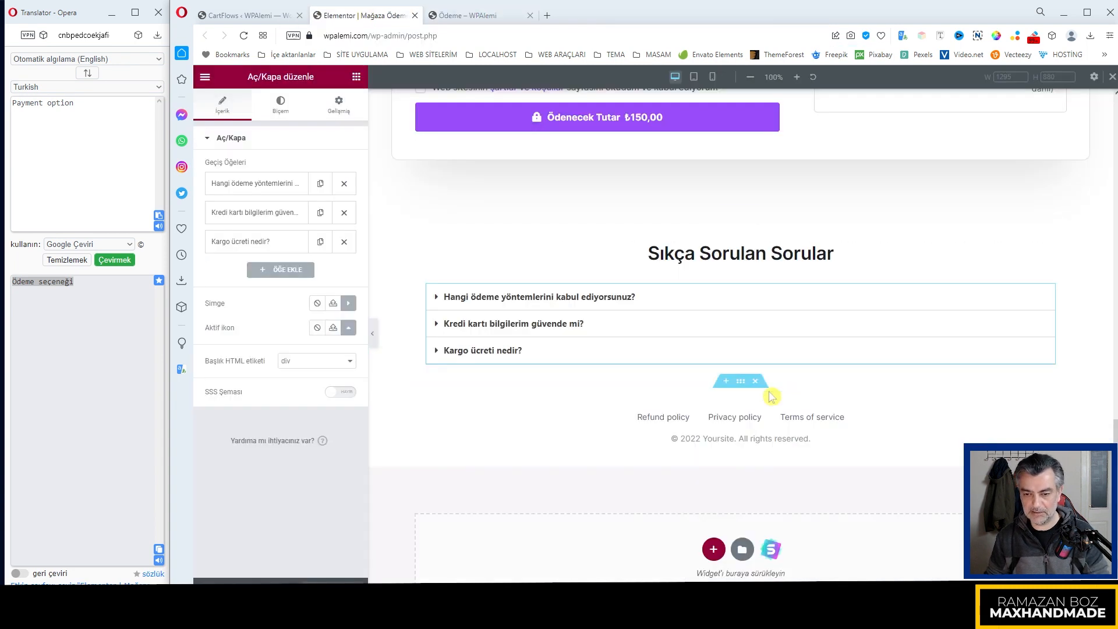
click(656, 417)
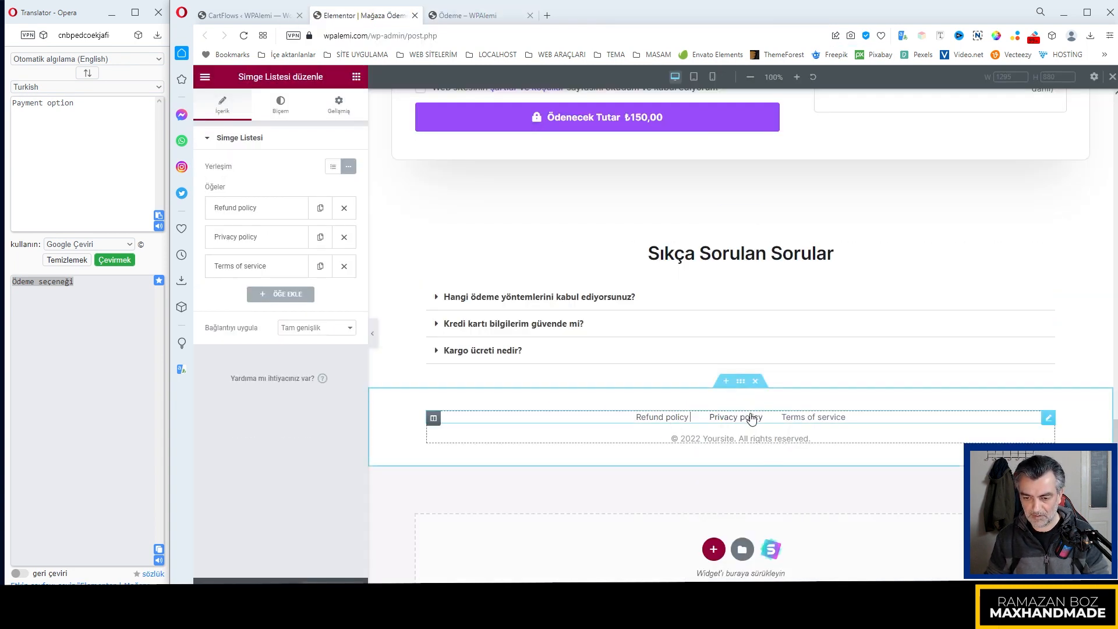
Set the link type of the DNK logo at the top of the checkout page to "Özel Bağlantı"
scroll(814, 422, up, 15)
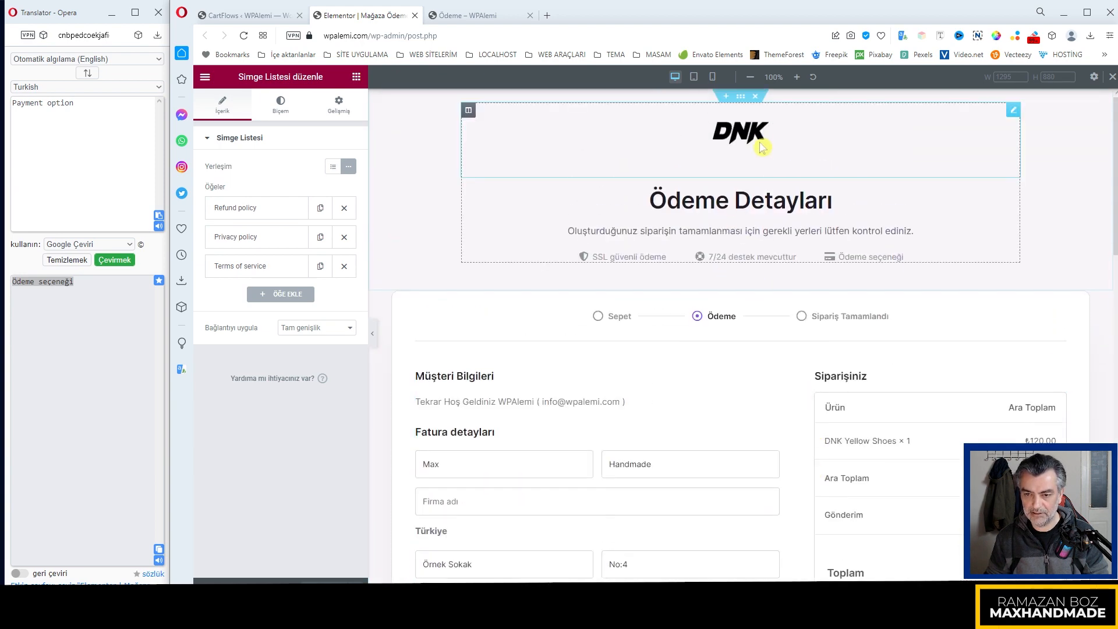
click(744, 135)
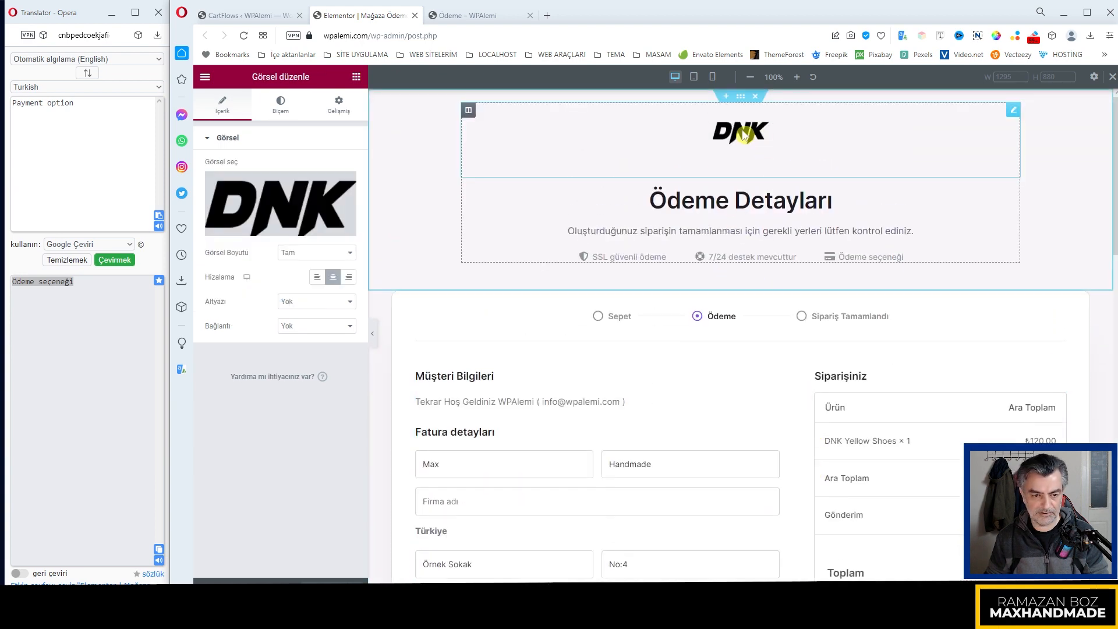
click(316, 327)
click(318, 354)
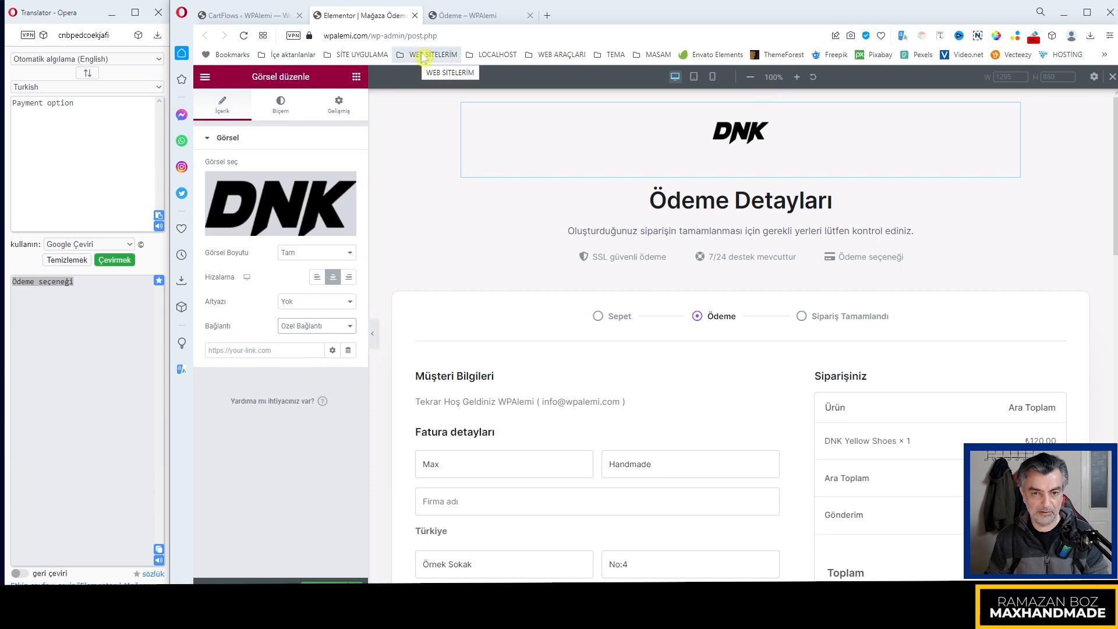
click(466, 15)
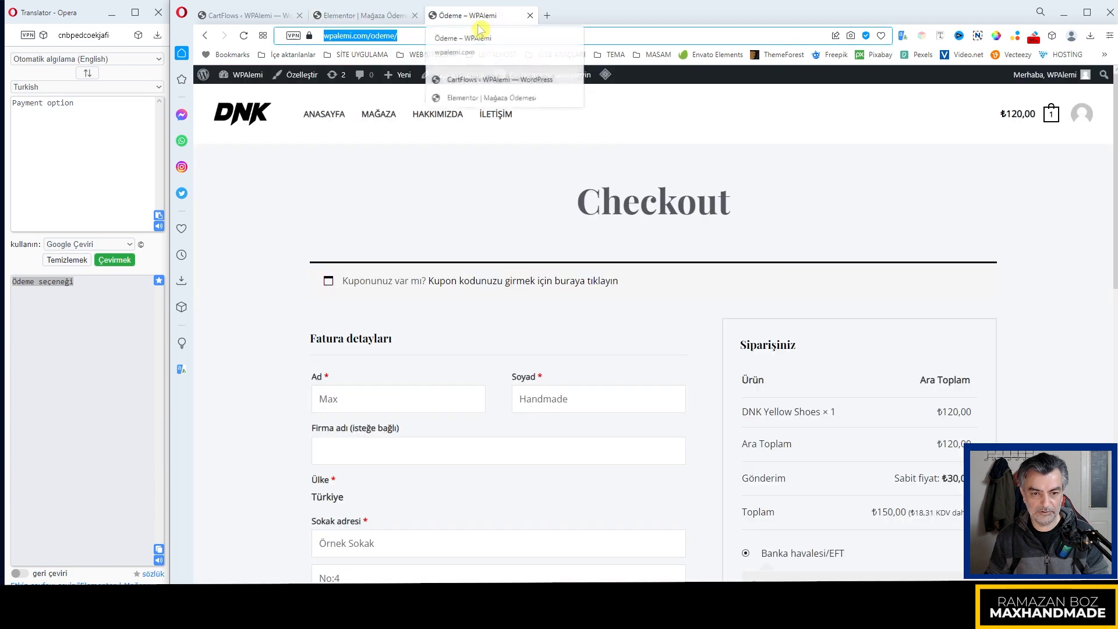
click(243, 118)
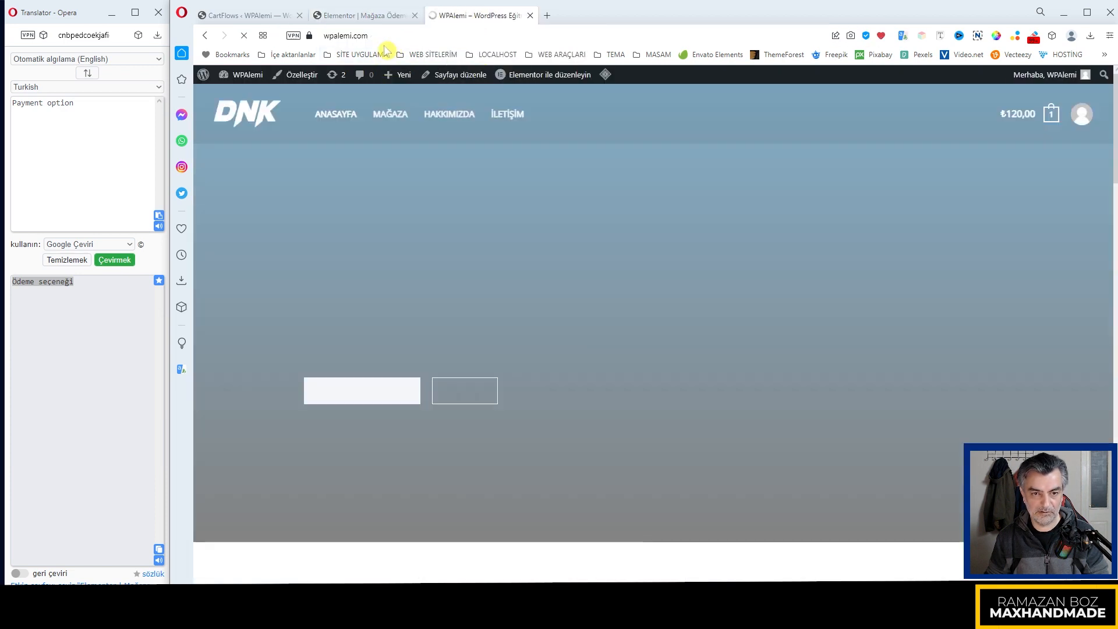
click(349, 37)
right_click(352, 37)
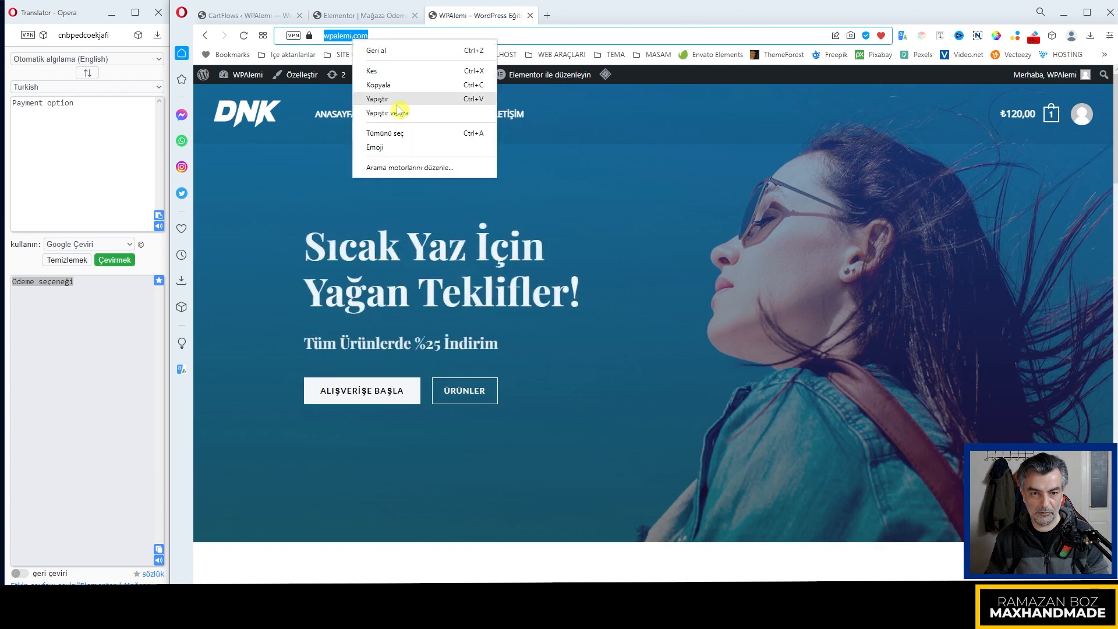
click(388, 86)
click(361, 16)
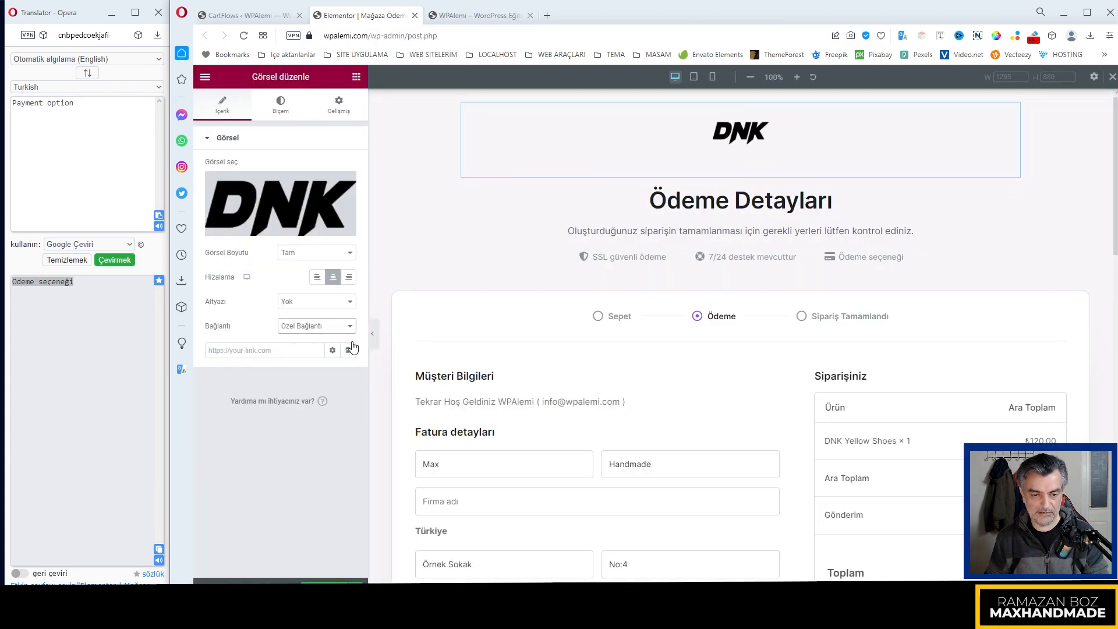
click(259, 349)
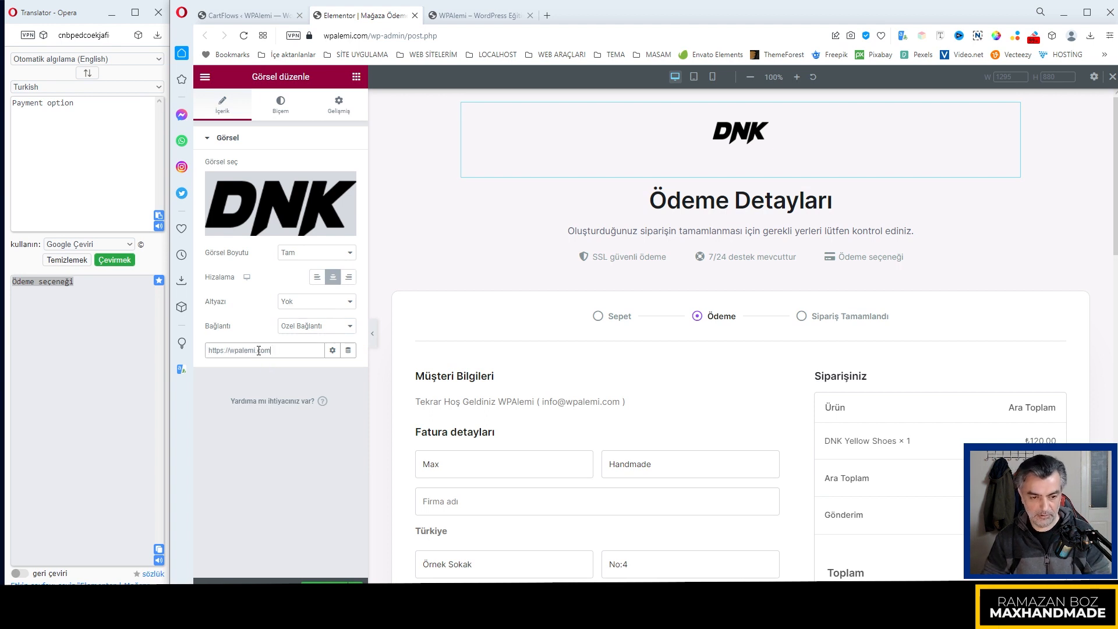
Open the "Terms of service" item of the checkout footer's link list for editing
click(344, 487)
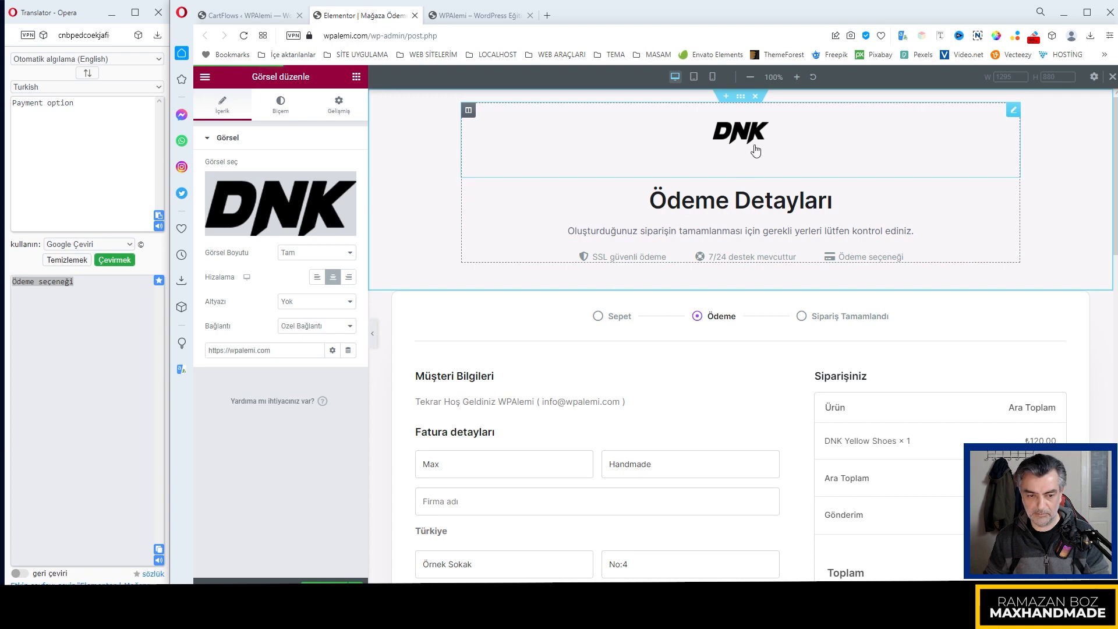
scroll(835, 346, down, 4)
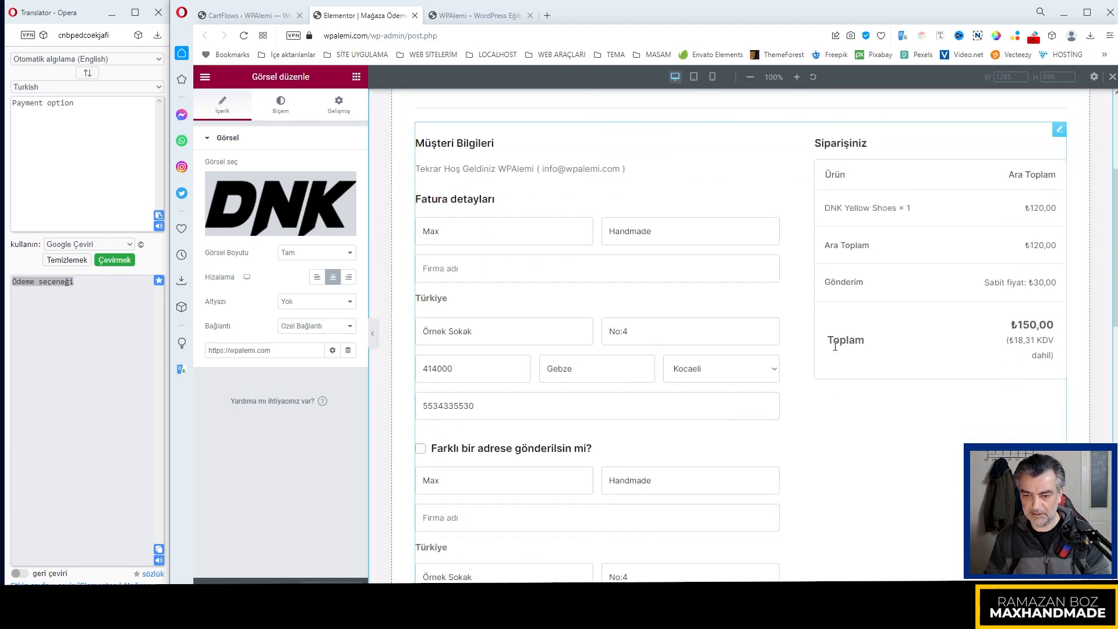
scroll(788, 348, down, 15)
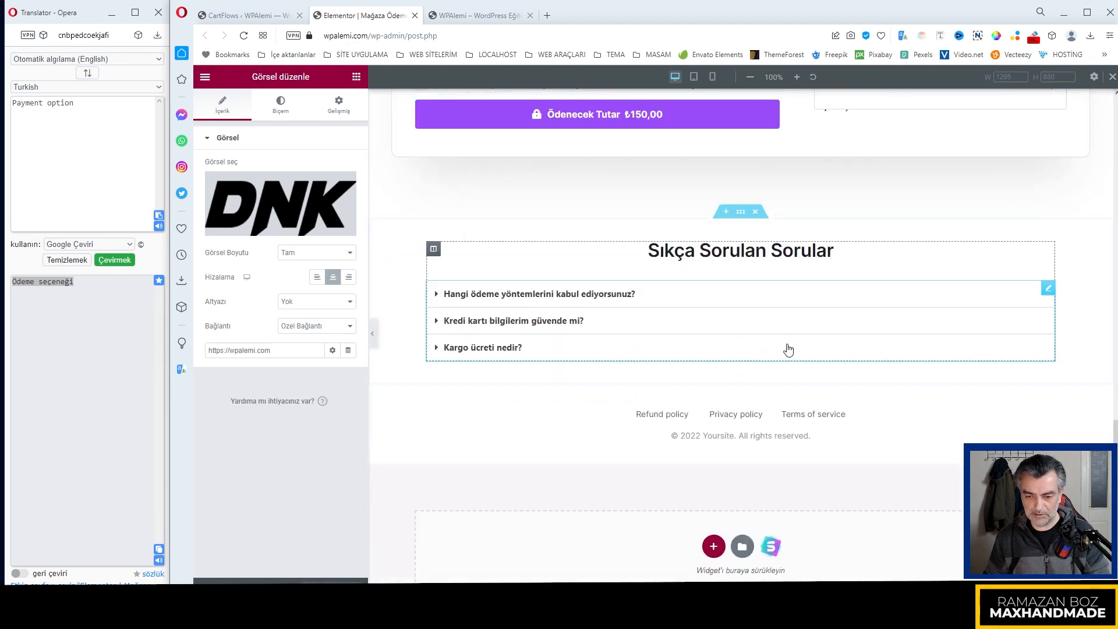
scroll(788, 348, down, 1)
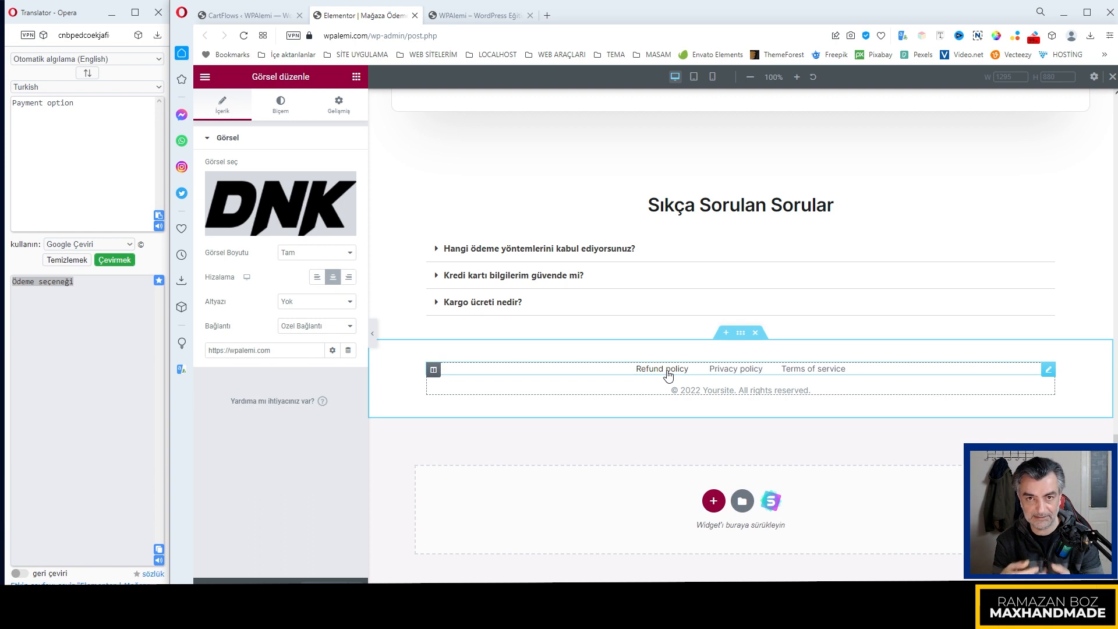
click(815, 371)
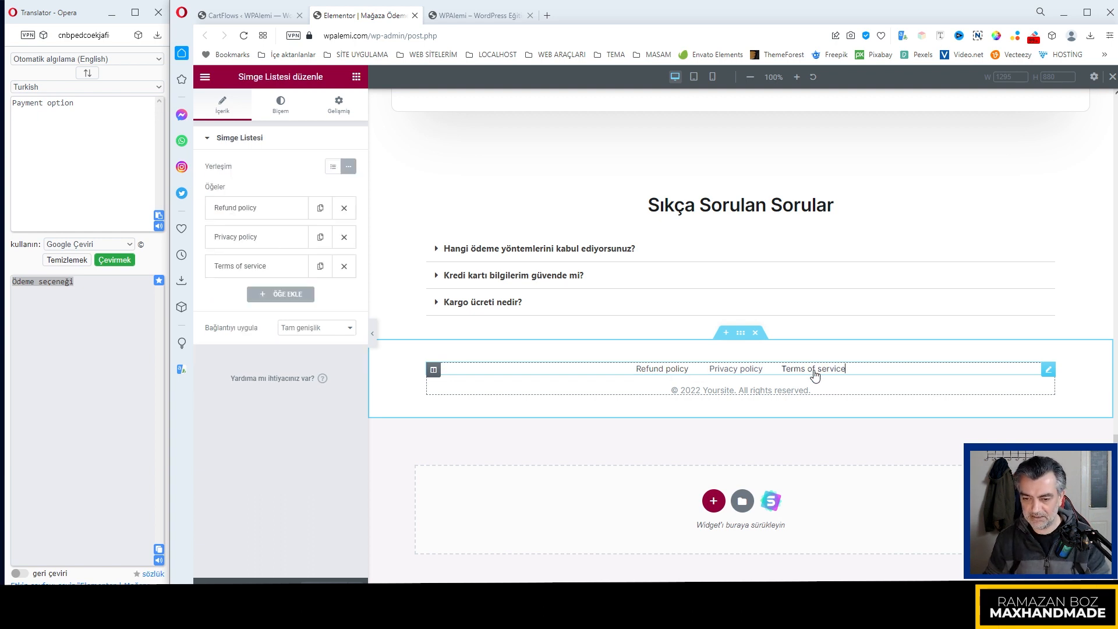
click(232, 269)
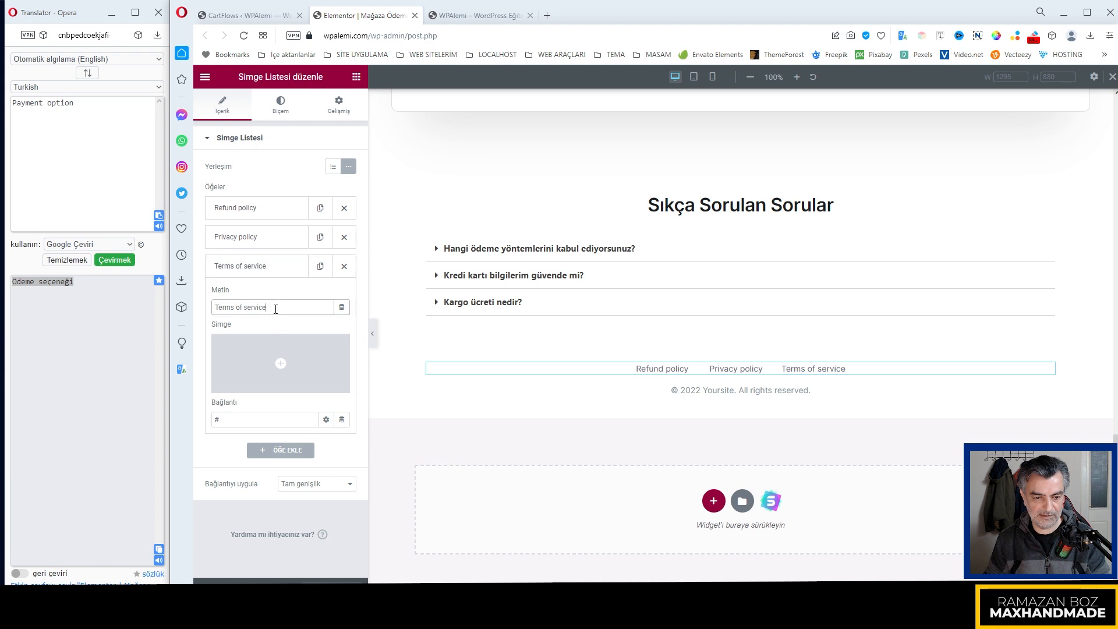
Set the text of the footer's "Terms of service" link to "Gizlilik Anlaşması"
drag(274, 307, 183, 309)
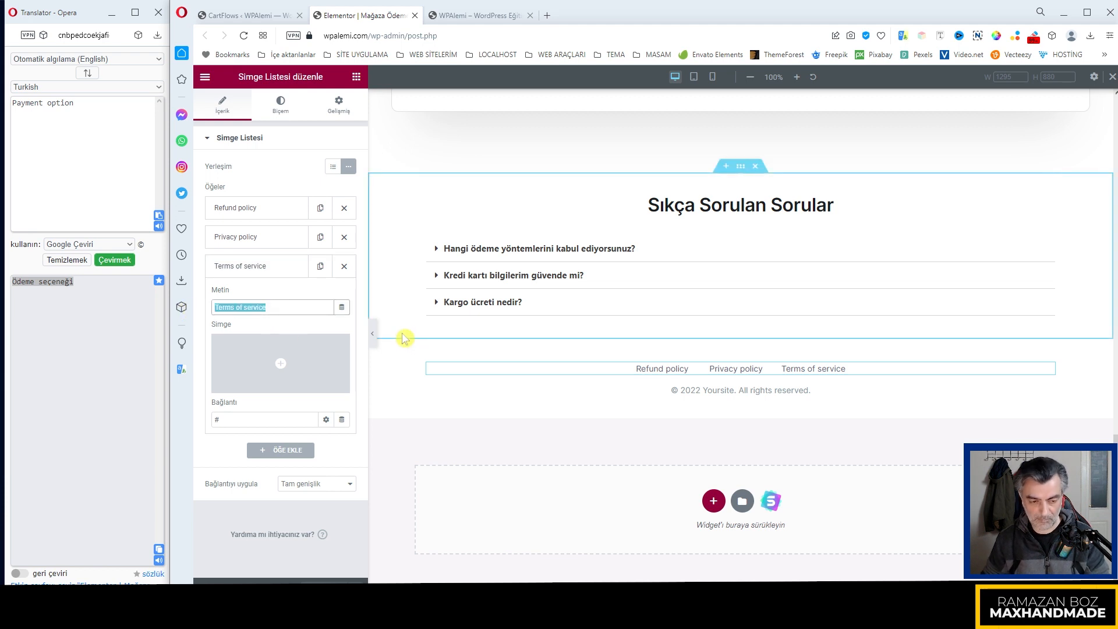
text(Gixl)
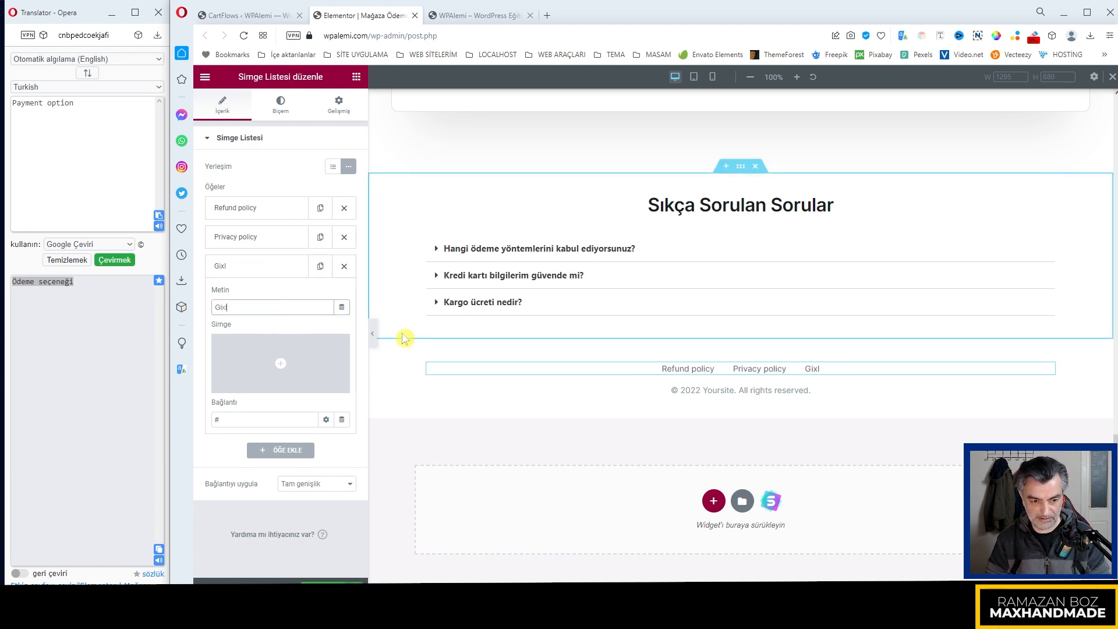
key(BackSpace)
text(zl)
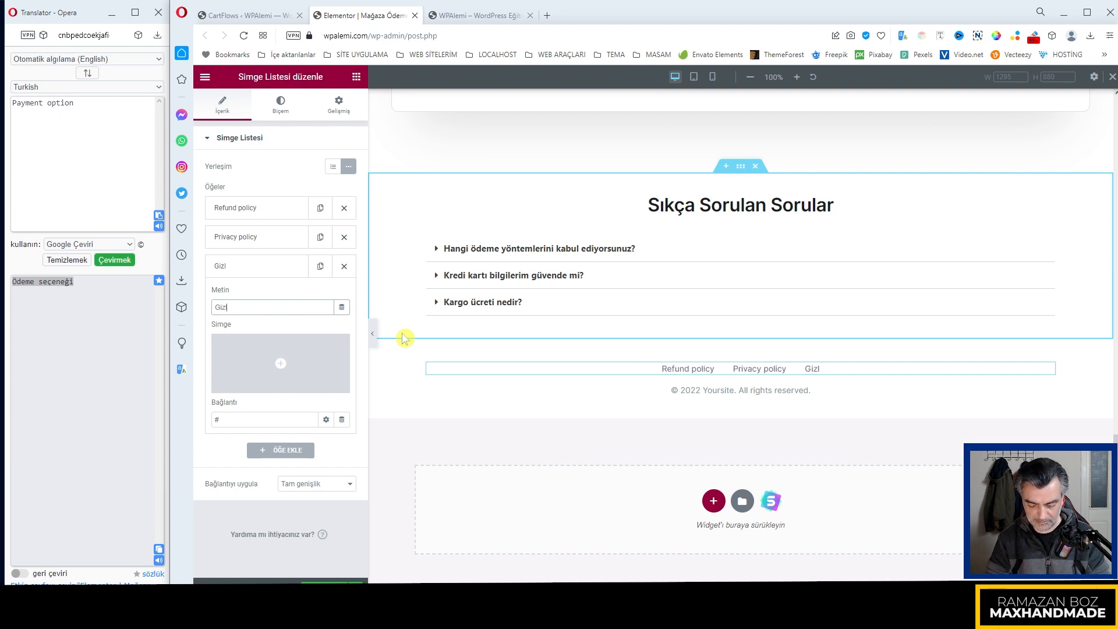
text(ili)
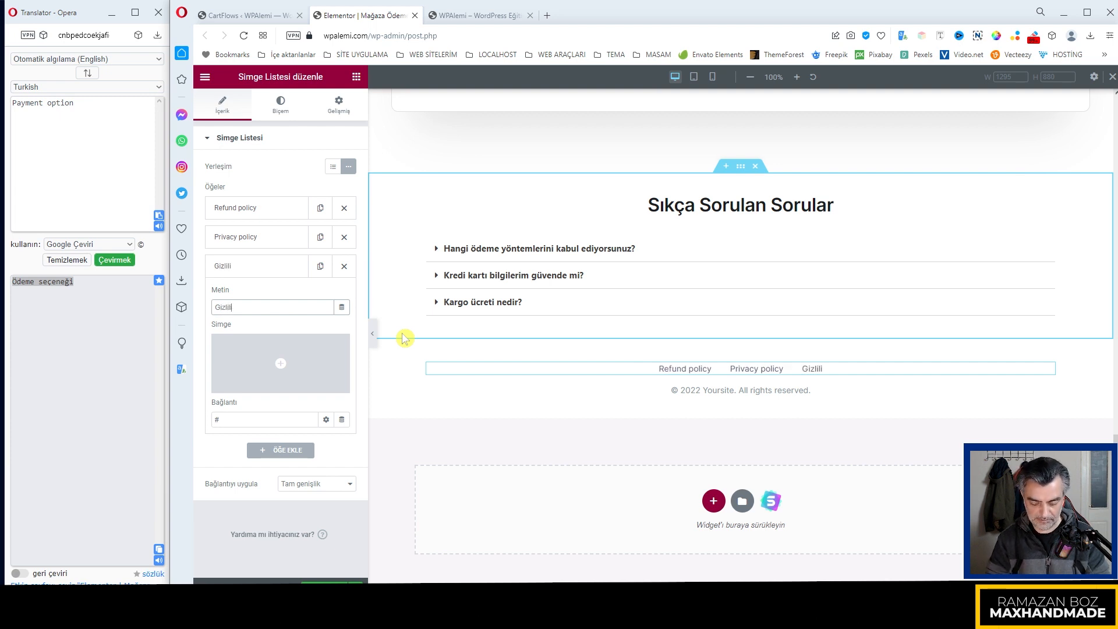
text(k An)
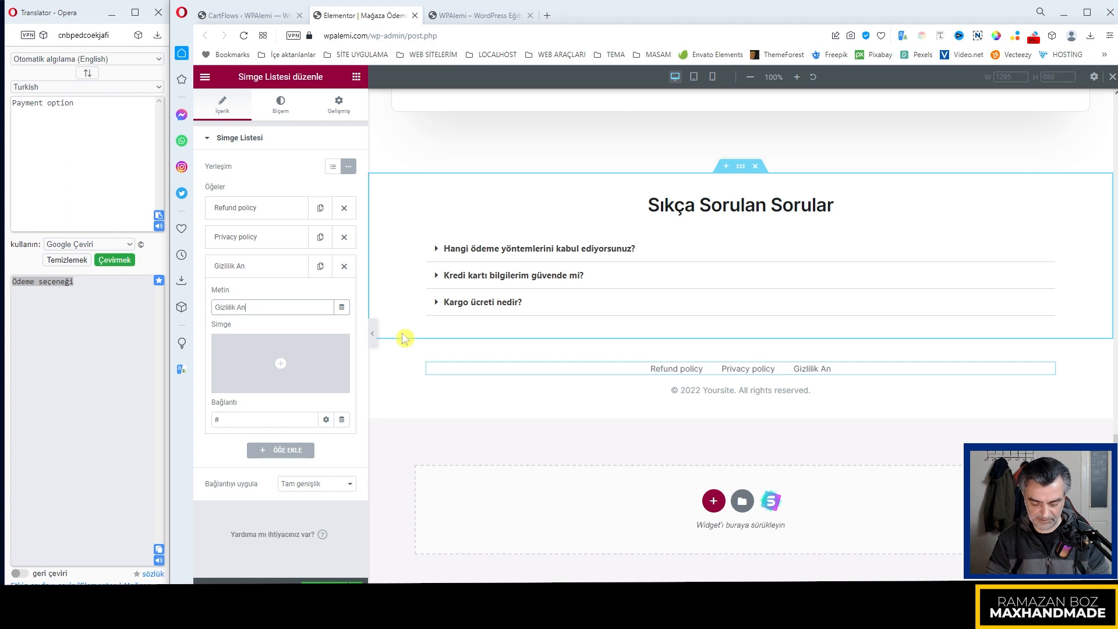
text(şlam)
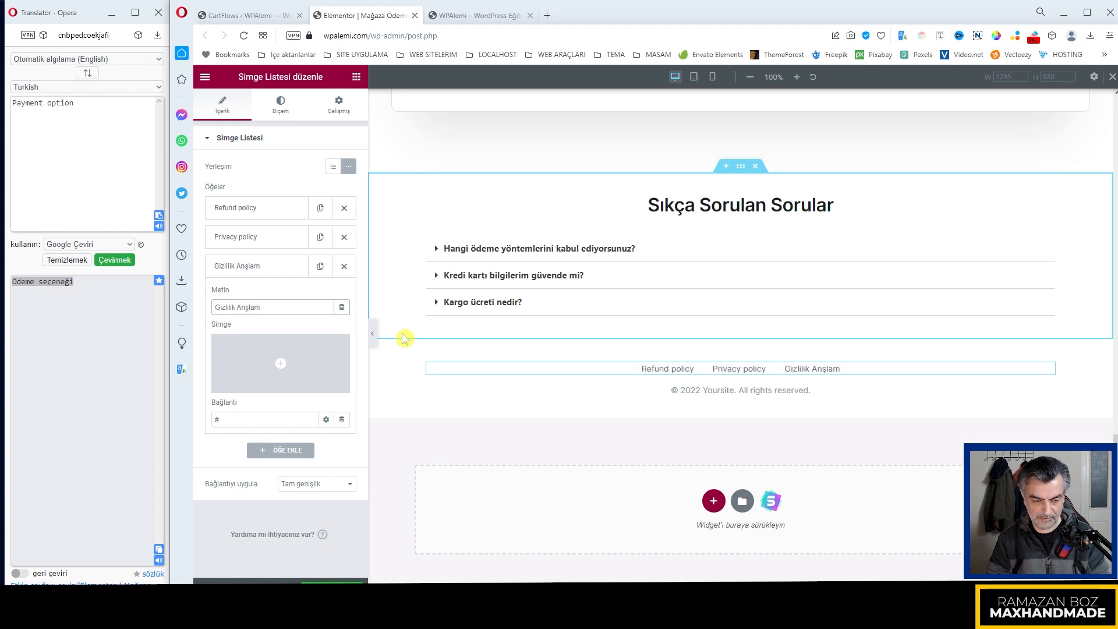
key(BackSpace)
key(BackSpace)
key(BackSpace)
key(BackSpace)
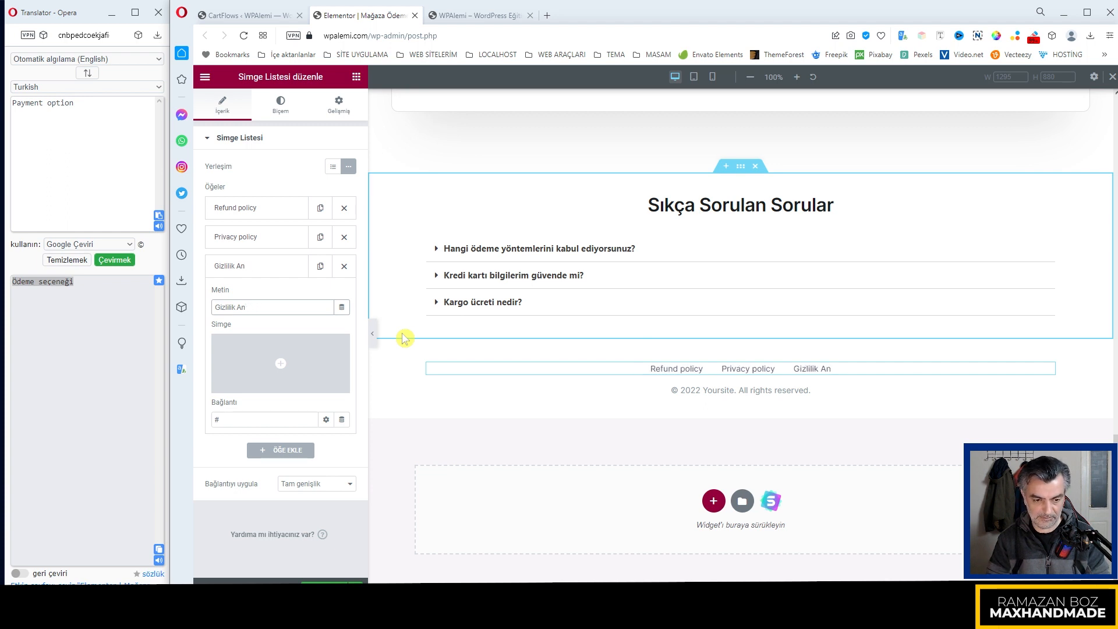
text(laşması)
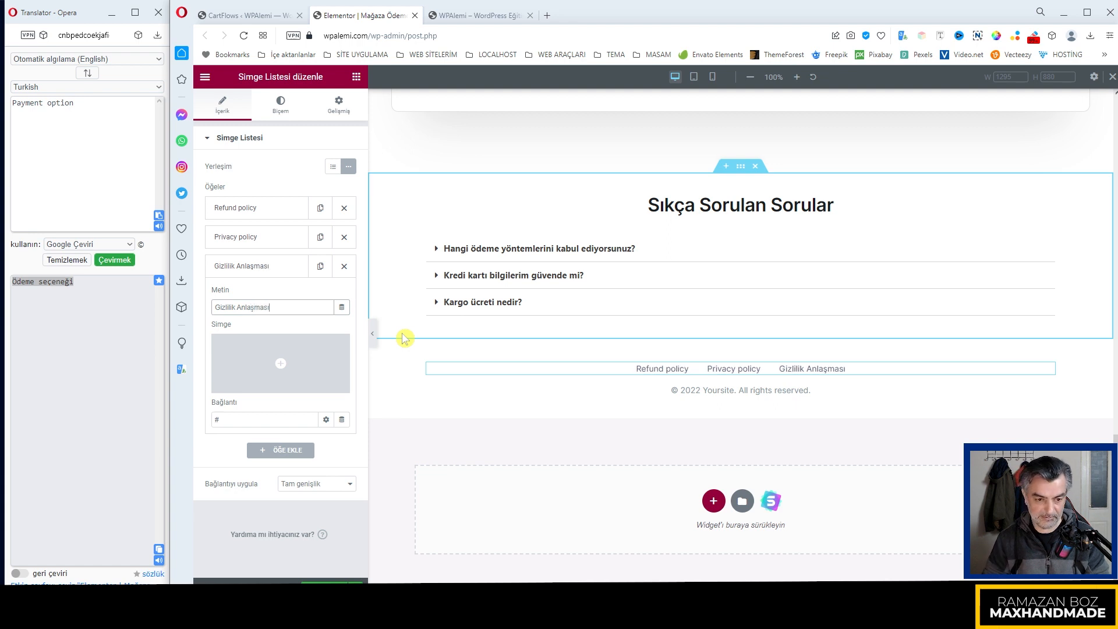
Look through the store homepage for a page to link, open its Hakkımızda page and copy that page's address
click(252, 420)
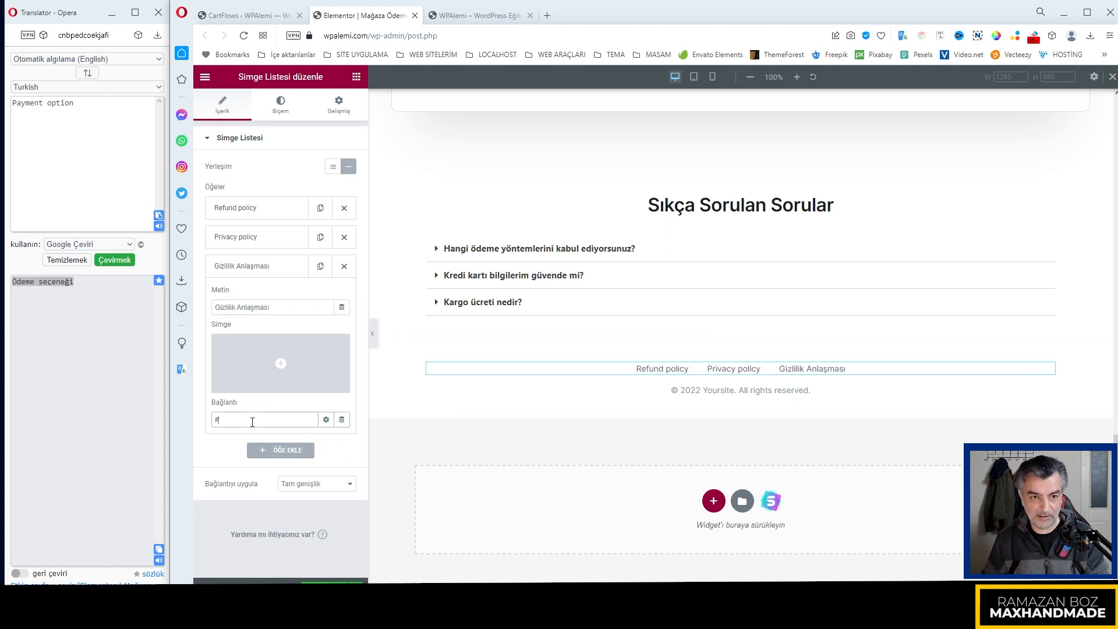
click(481, 17)
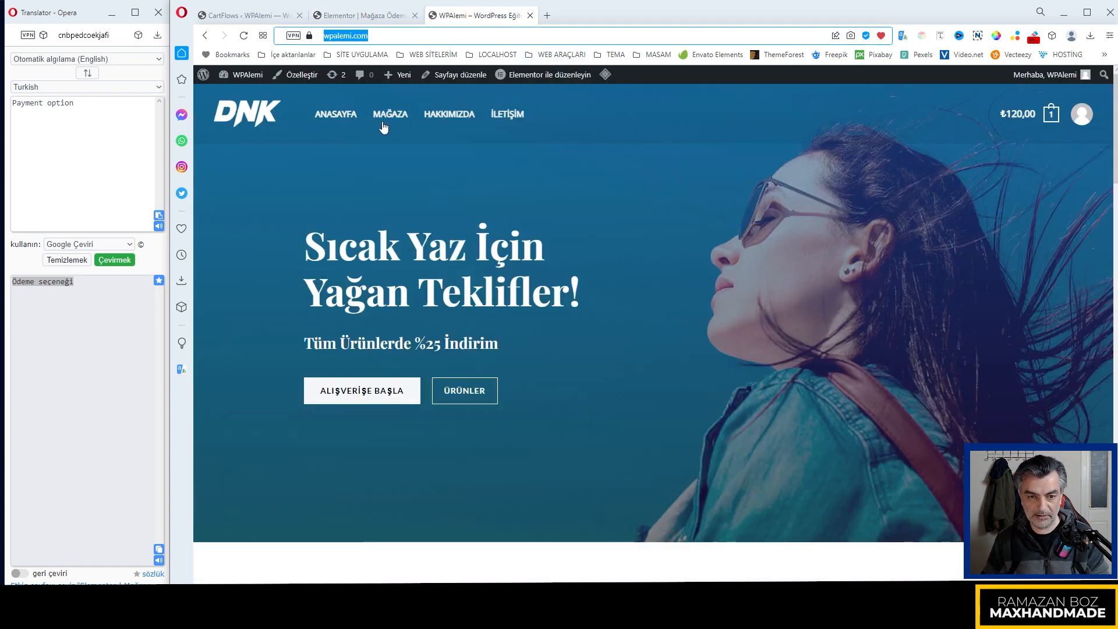
scroll(611, 197, down, 20)
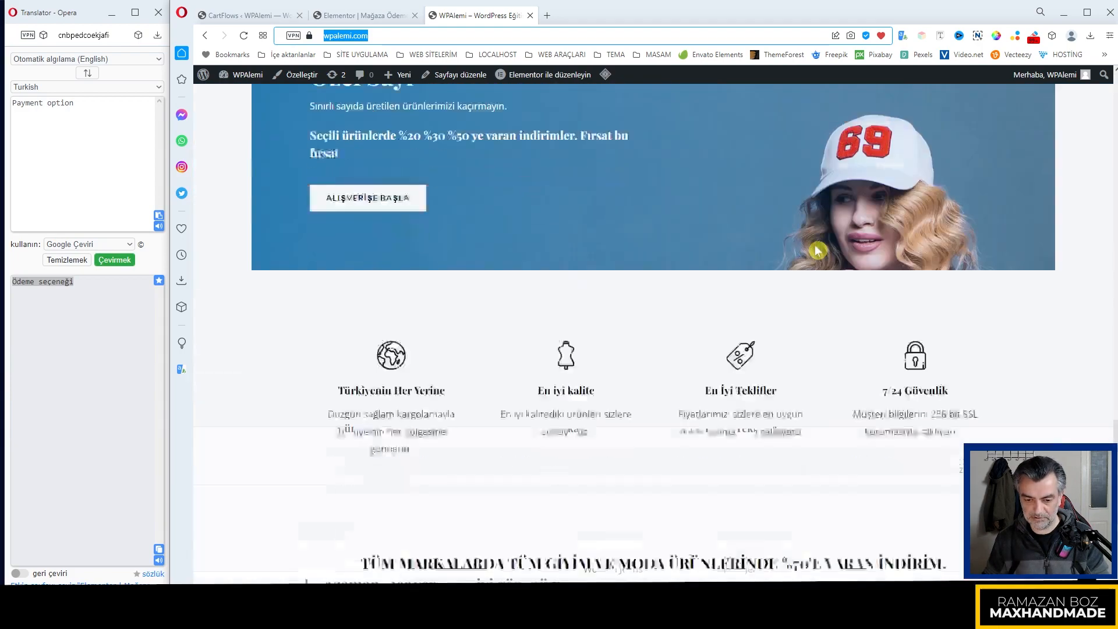
scroll(816, 251, down, 5)
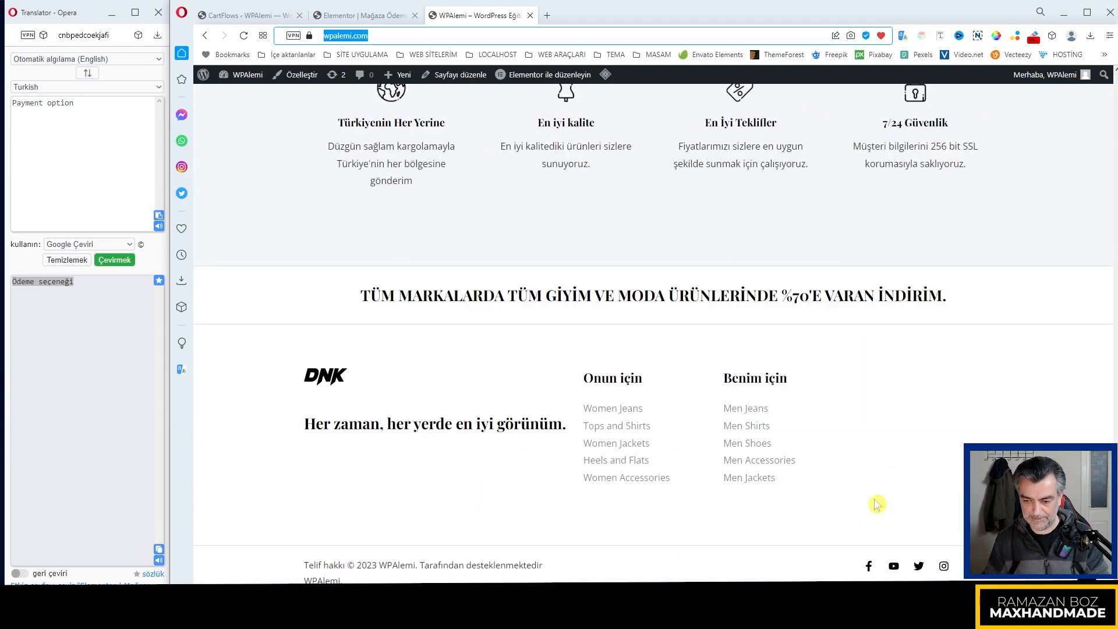
scroll(877, 504, up, 20)
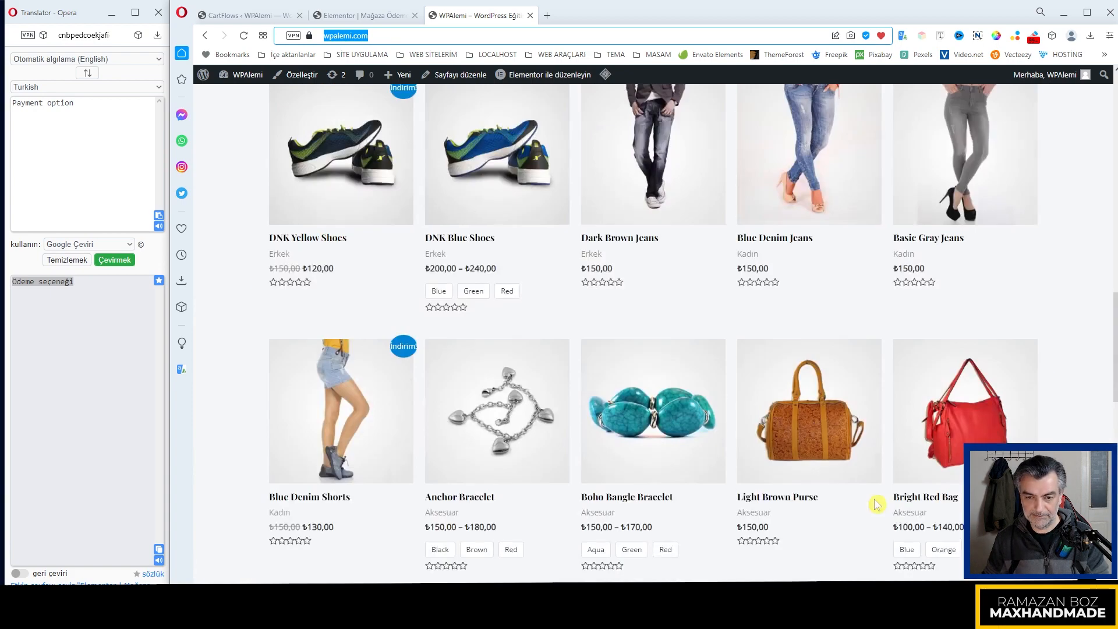
scroll(877, 504, up, 1)
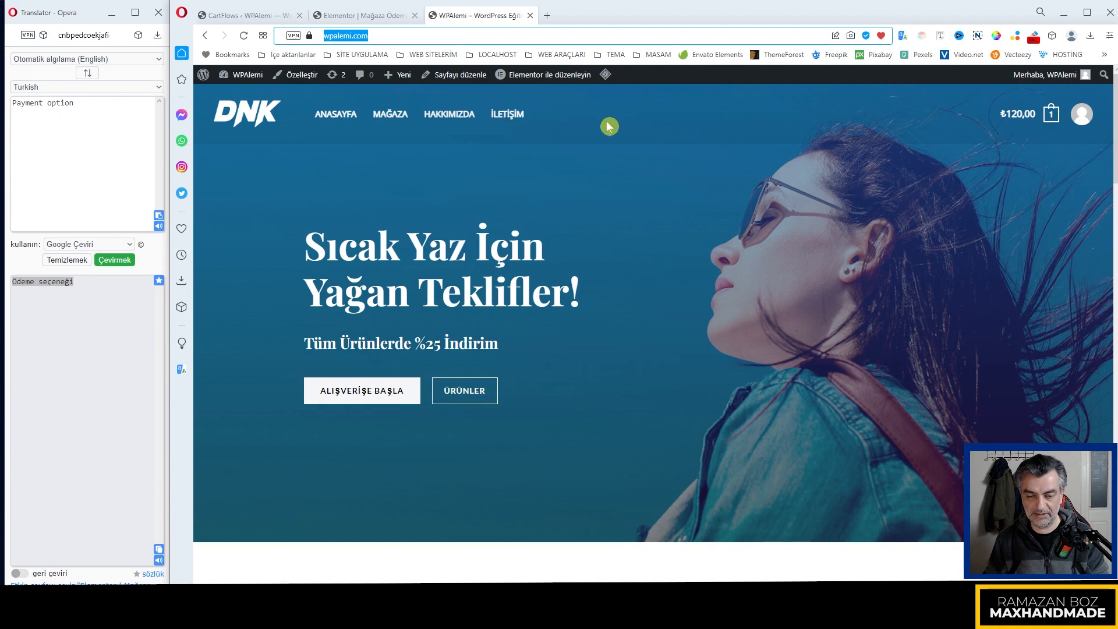
click(466, 120)
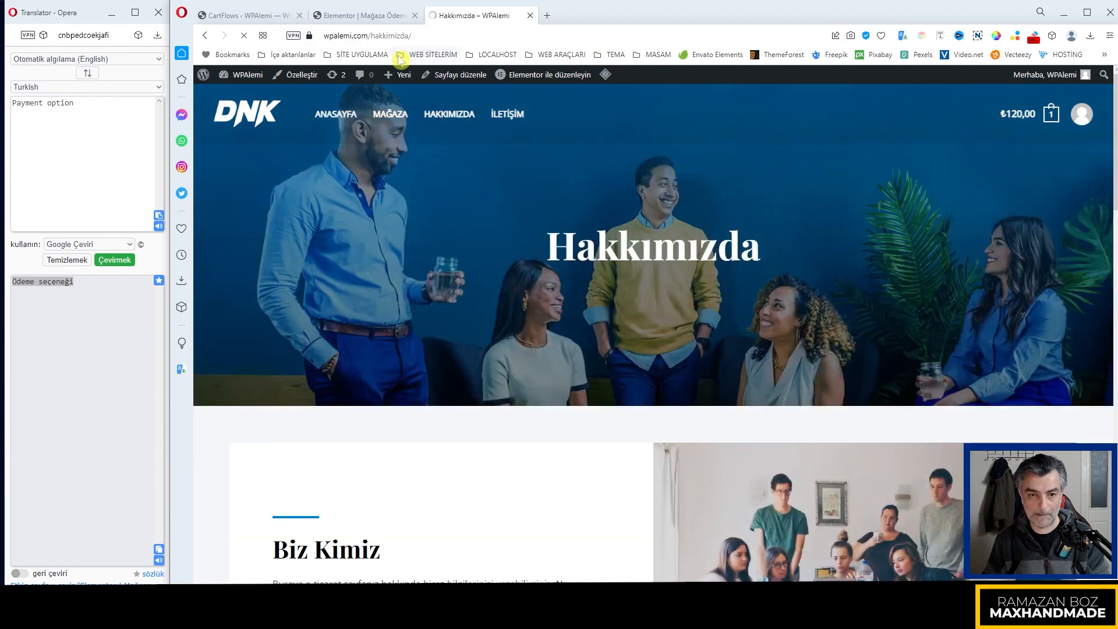
click(387, 35)
key(ctrl+c)
right_click(386, 36)
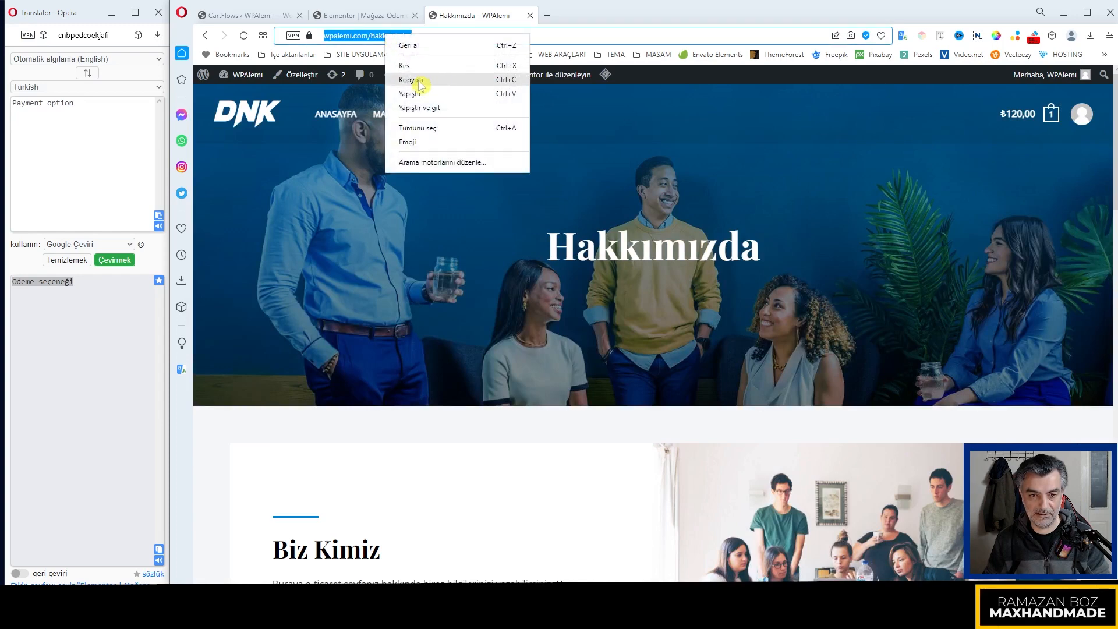
click(411, 80)
click(360, 15)
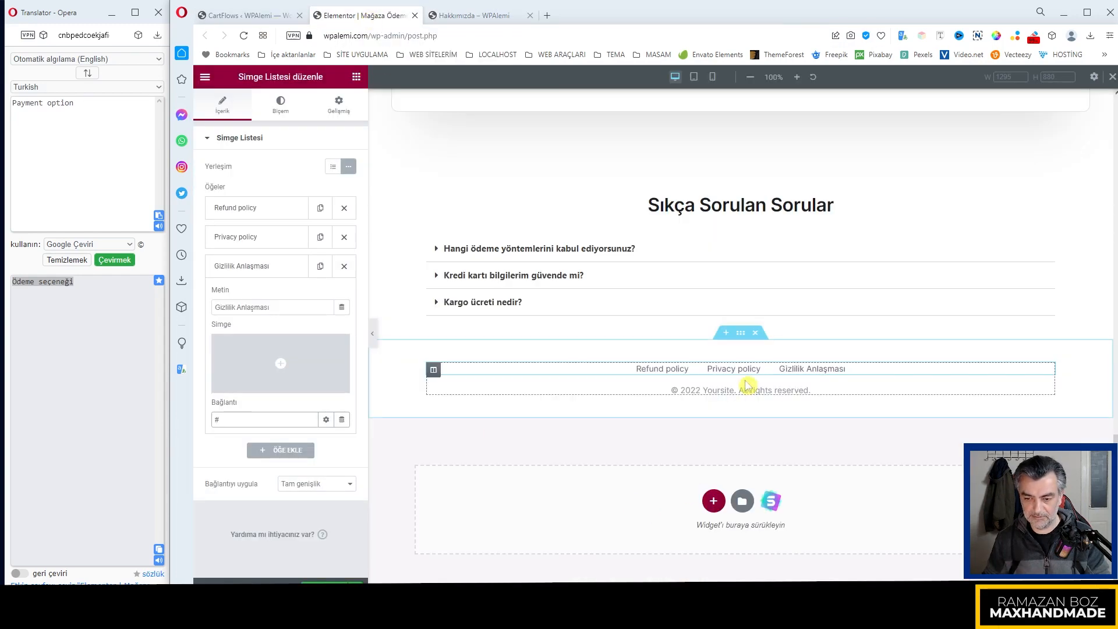
click(280, 421)
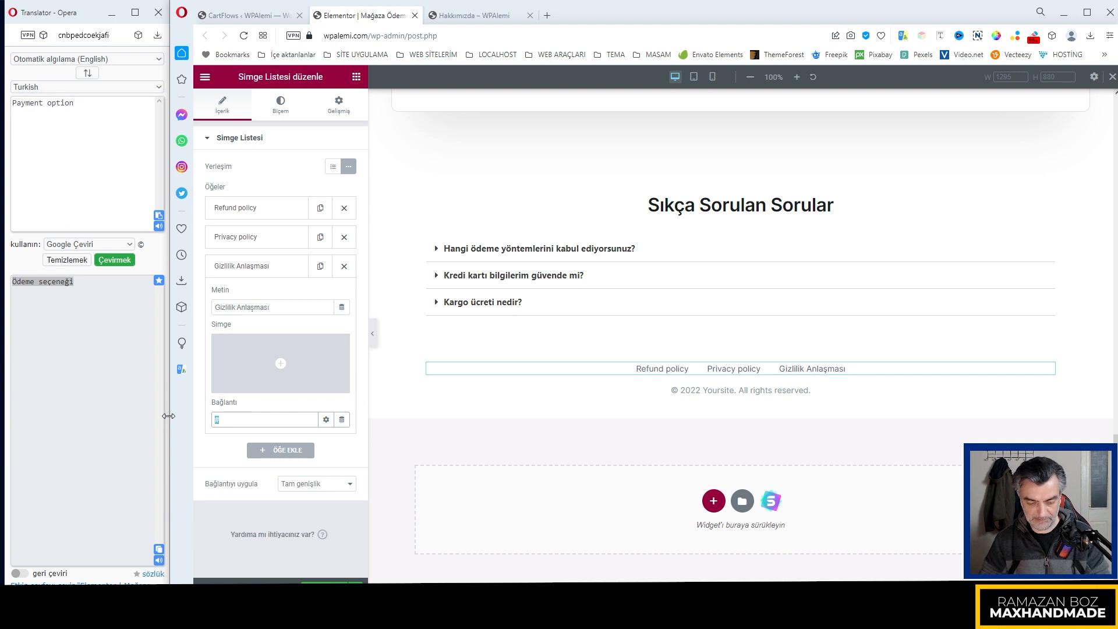
key(ctrl+v)
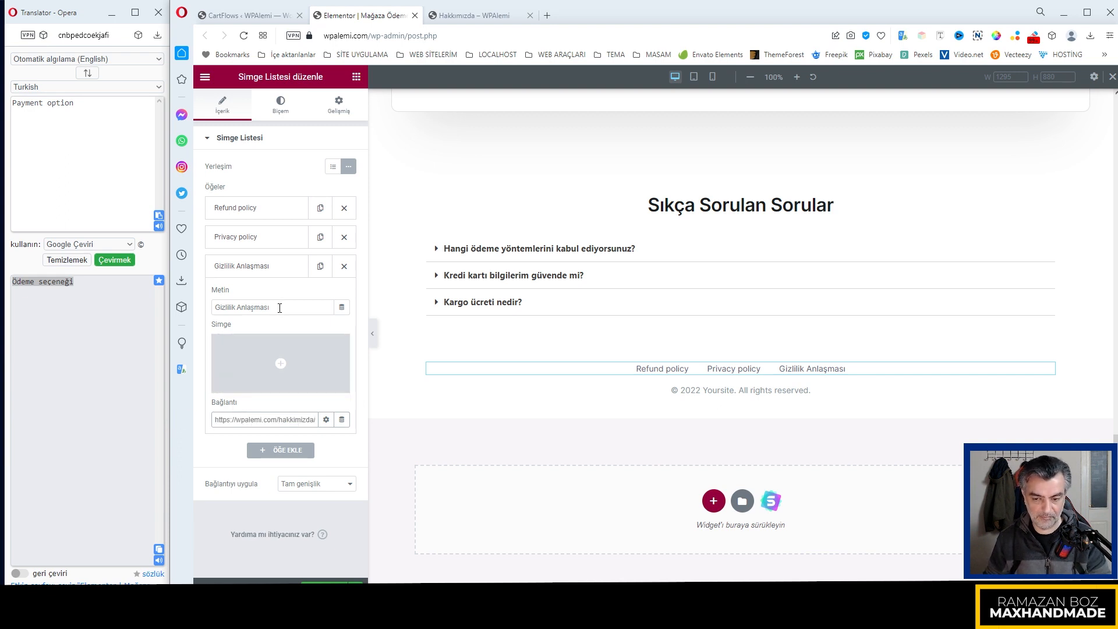
click(280, 307)
drag(280, 307, 163, 317)
text(H)
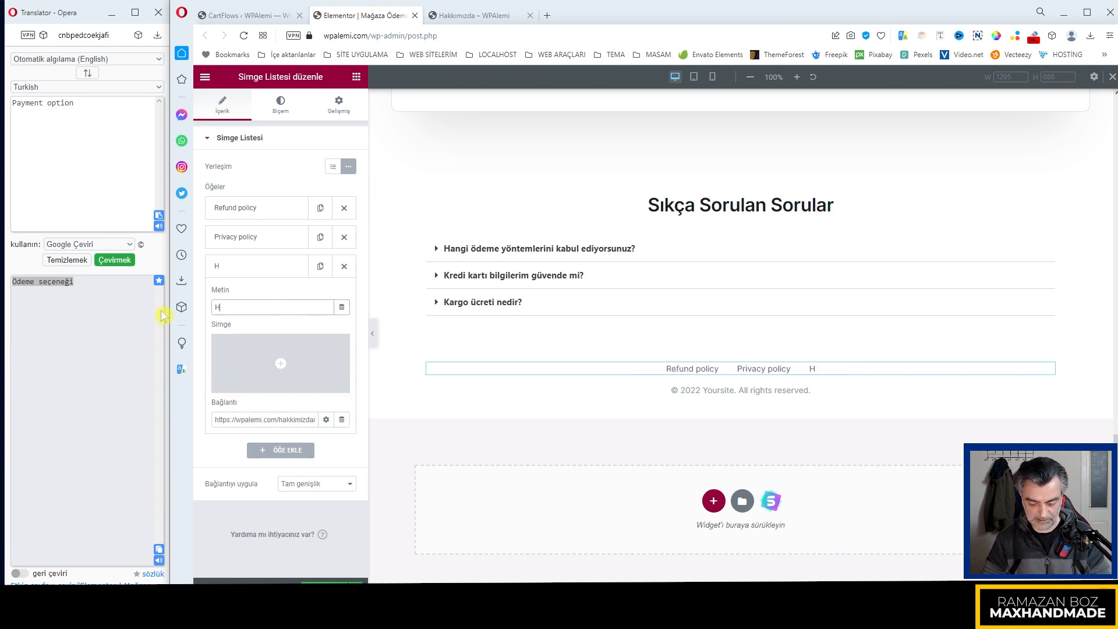
text(akkımızda)
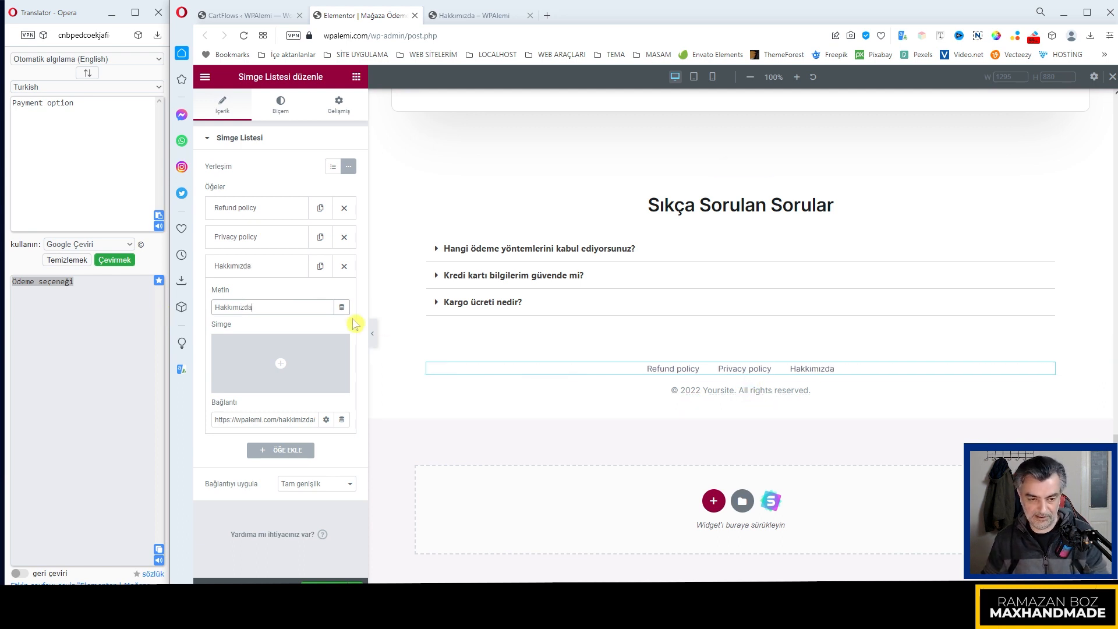
click(274, 266)
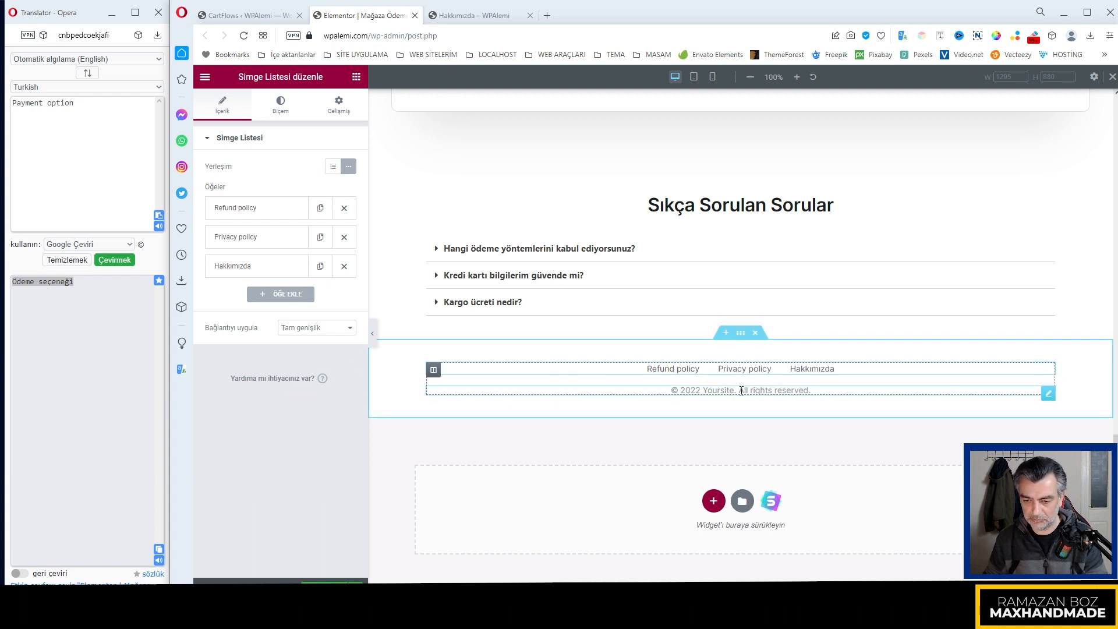
Replace "Yoursite" with "Wpalemi.com" in the footer's copyright line
click(805, 392)
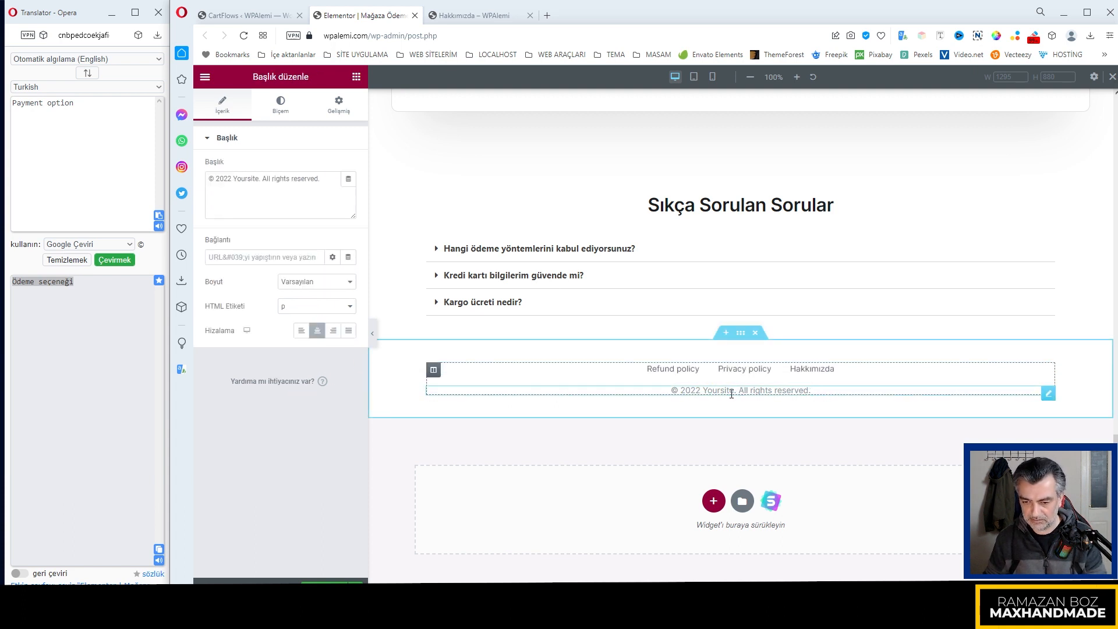
click(246, 184)
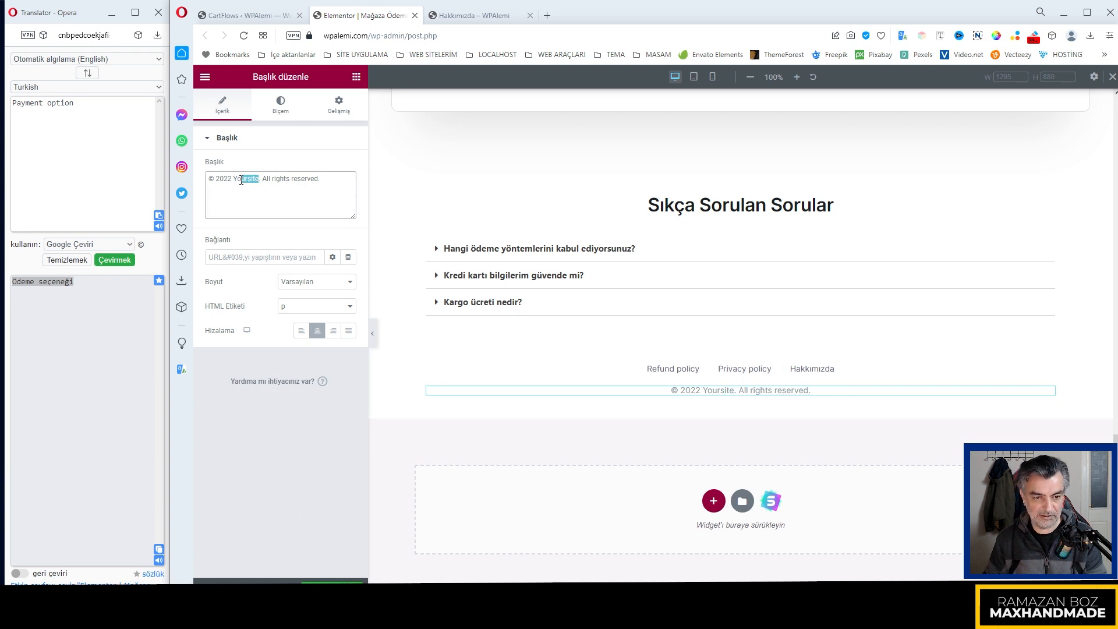
text(Wpal)
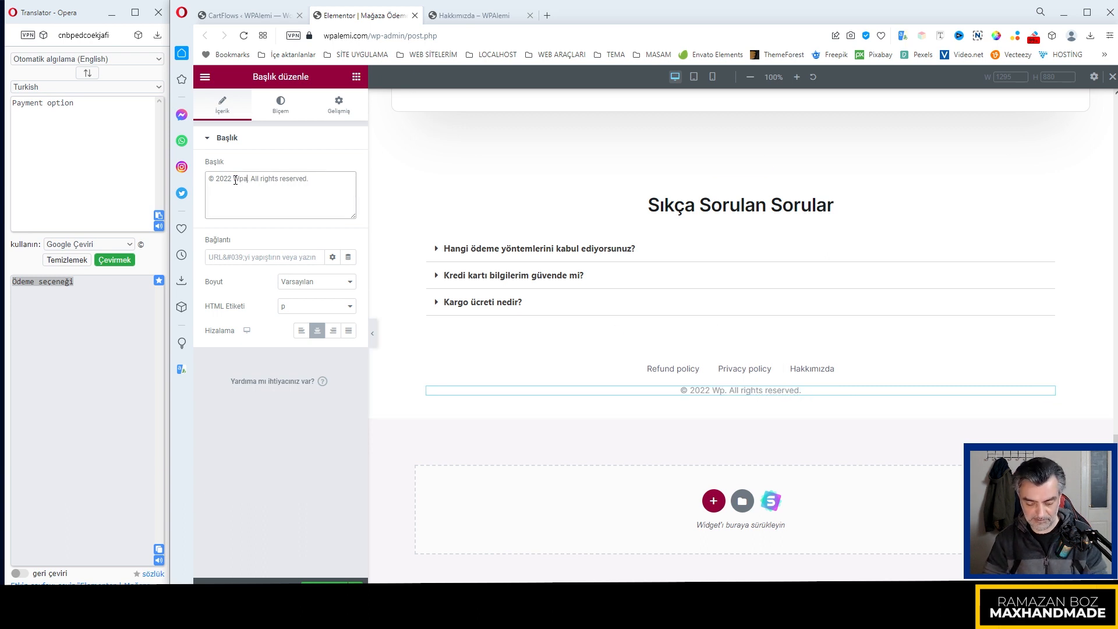
text(e)
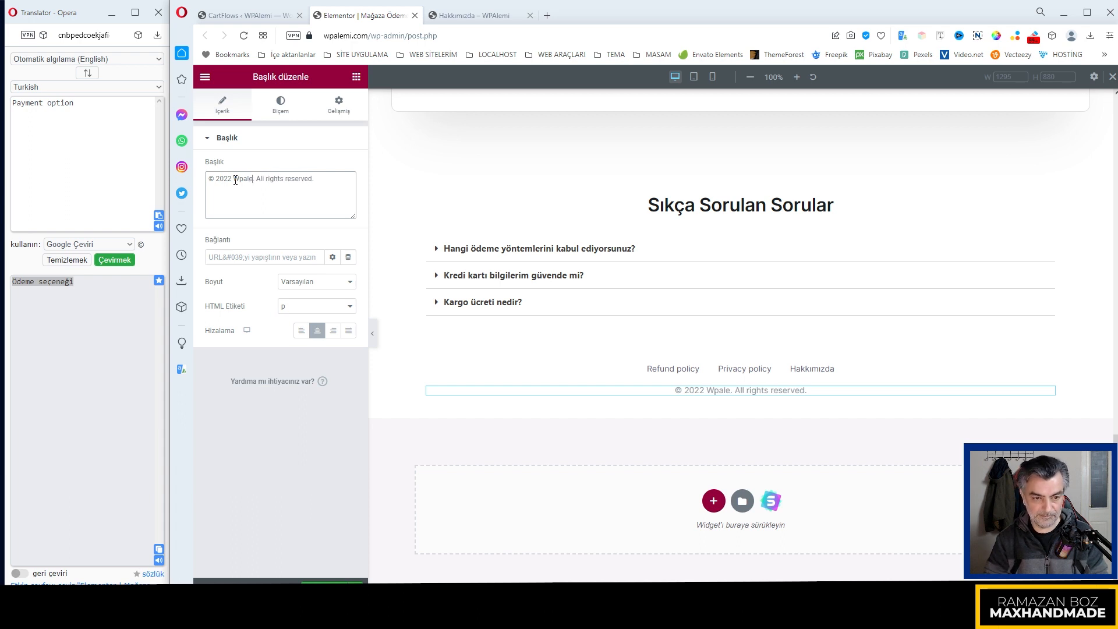
text(mi.co)
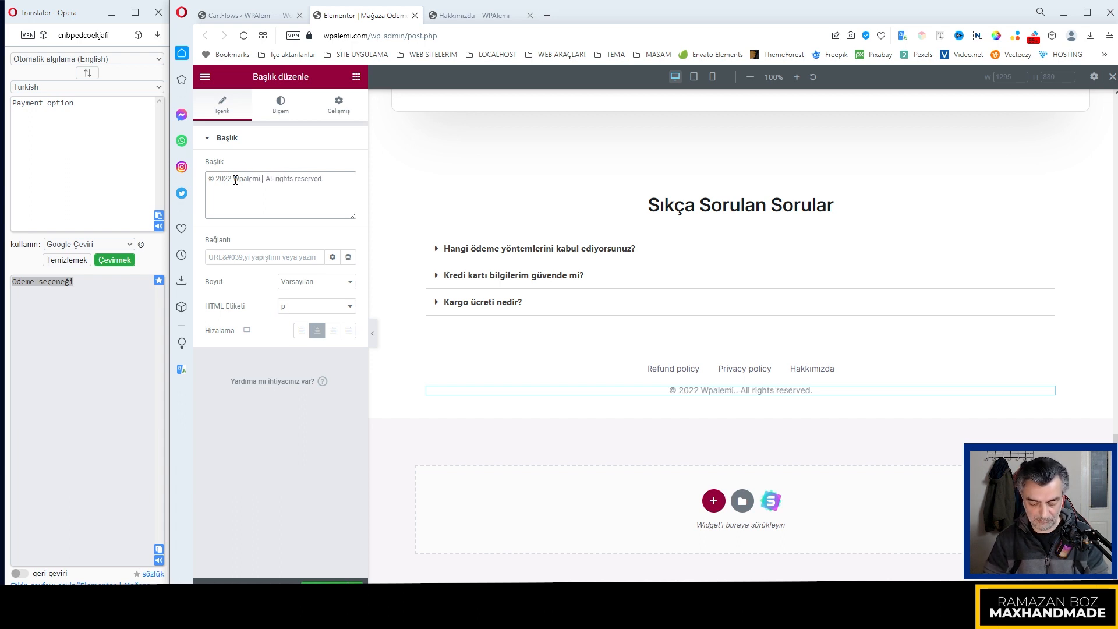
text(m)
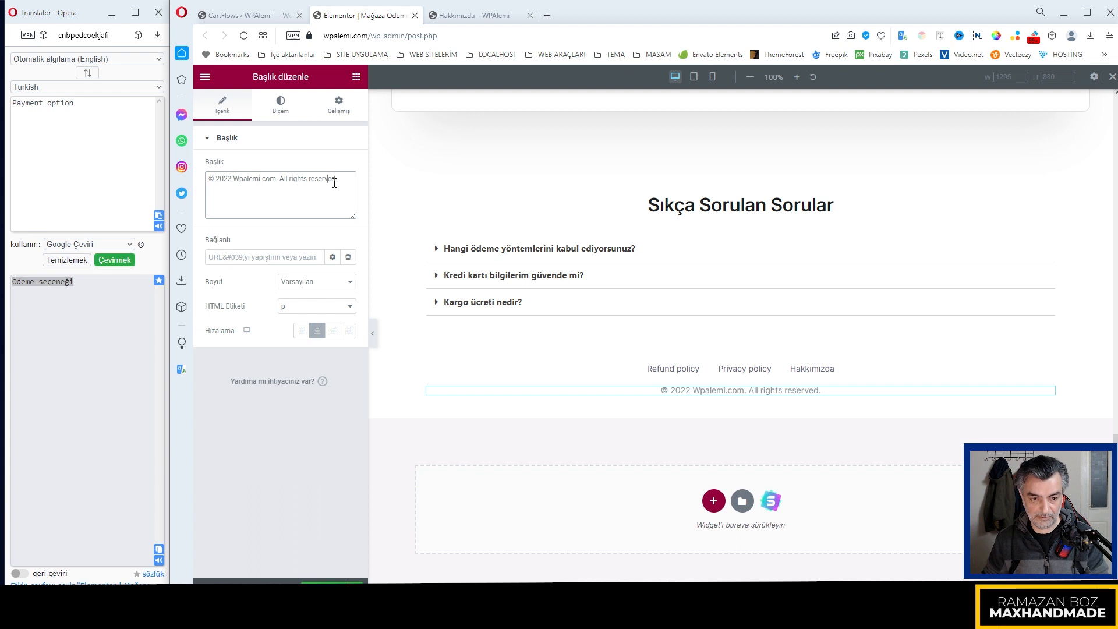
Translate "All rights reserved." and replace it with "Her hakkı saklıdır." in the footer's copyright line
right_click(283, 180)
click(378, 369)
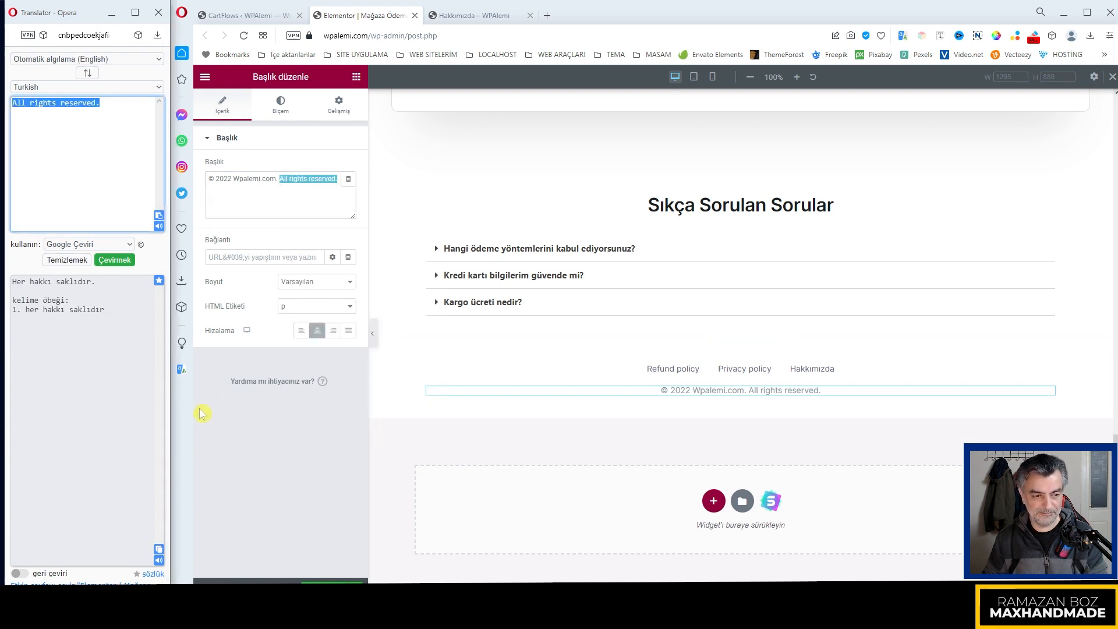
click(158, 550)
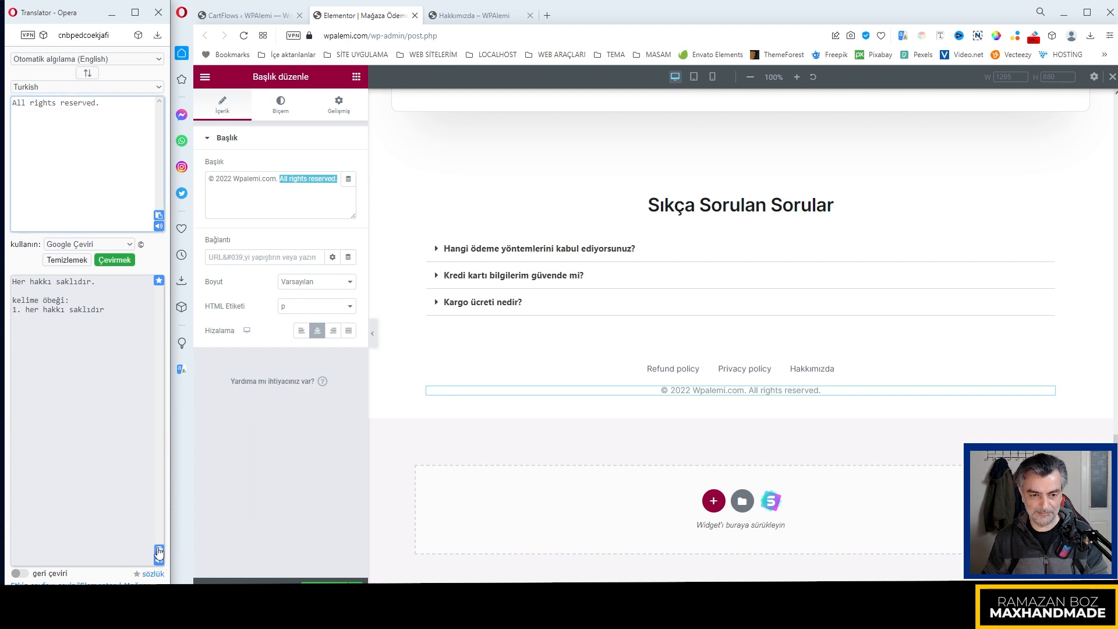
click(159, 550)
click(298, 179)
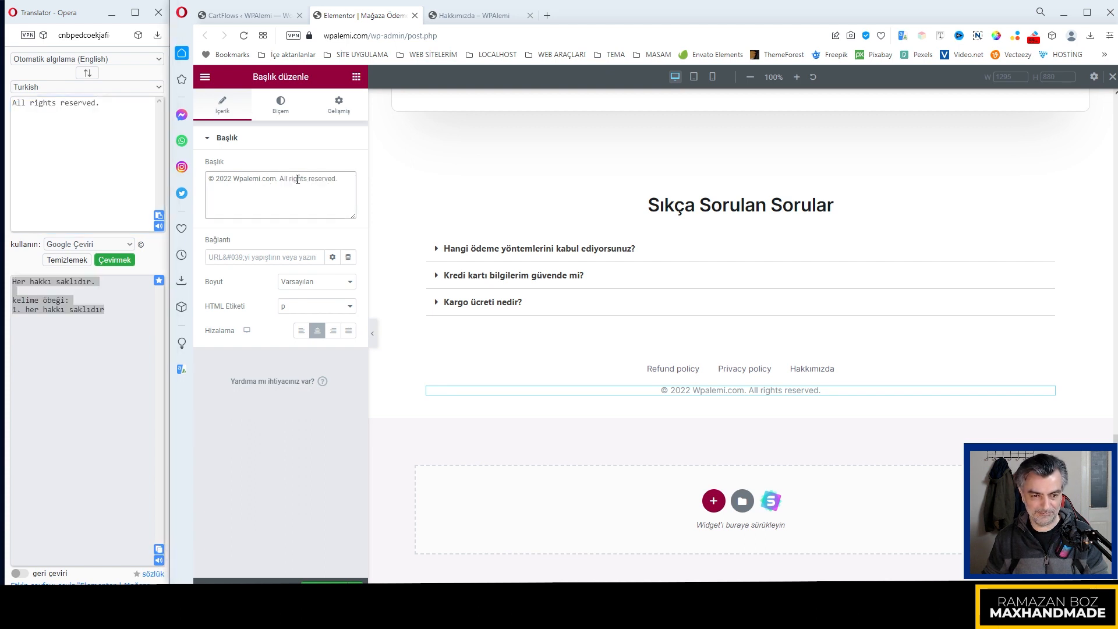
drag(281, 178, 344, 177)
key(ctrl+v)
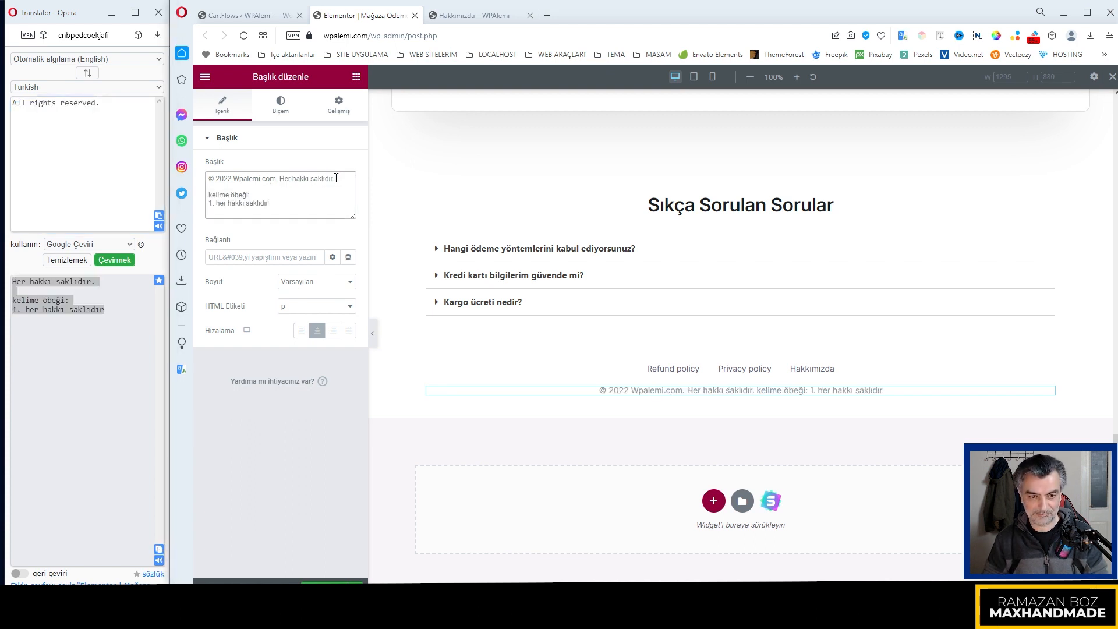
drag(272, 203, 176, 200)
key(BackSpace)
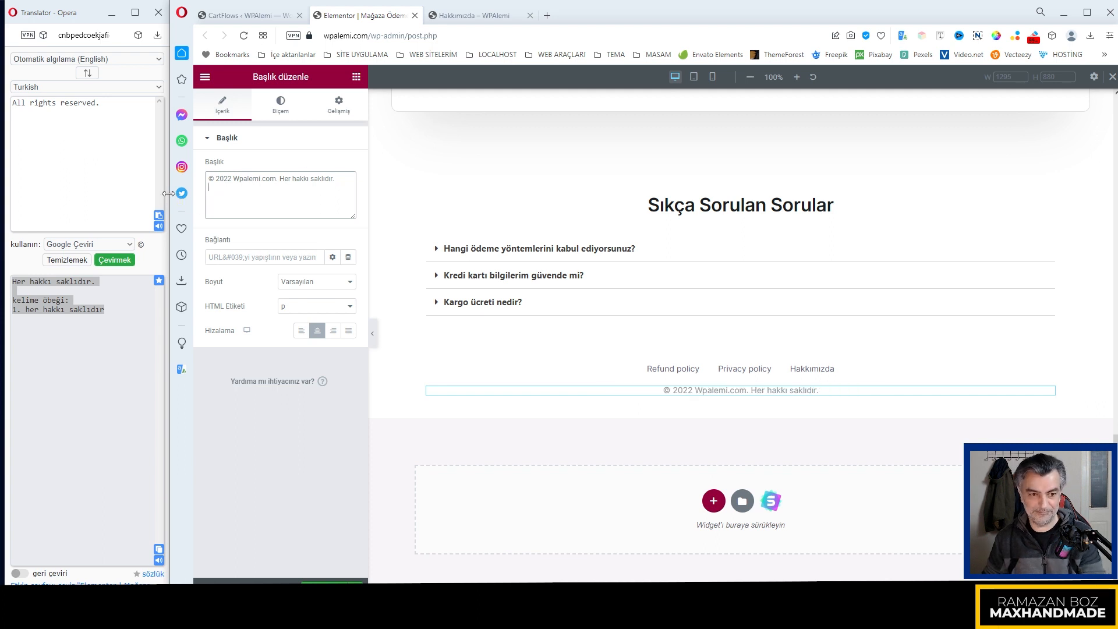
click(317, 481)
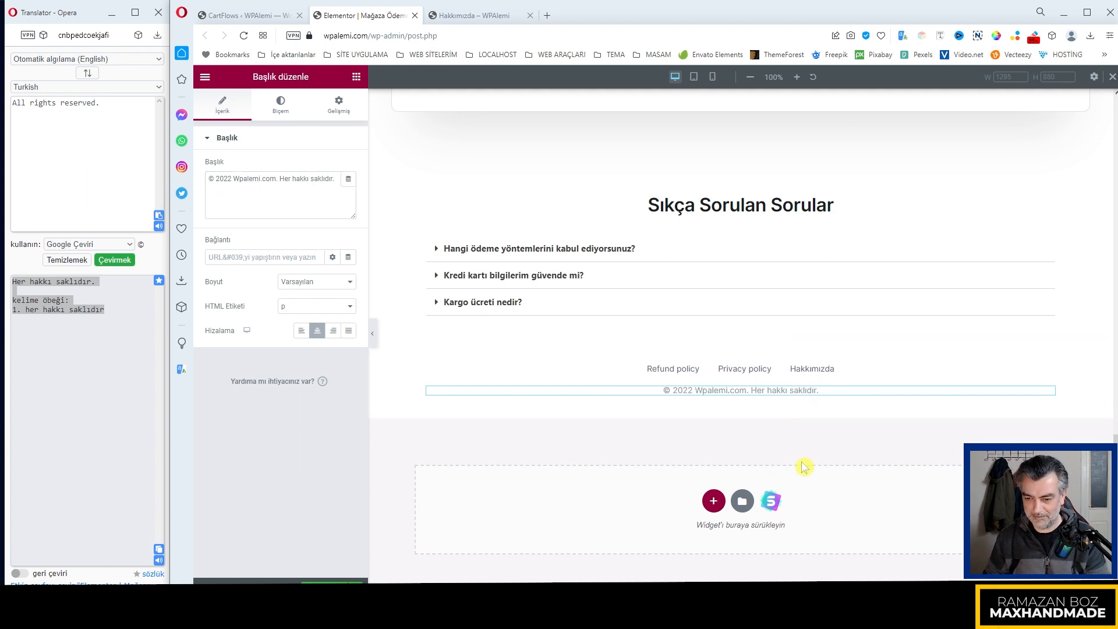
Find the Sosyal simgeler widget with the search "sos" and place it in the footer beside the policy links
click(356, 78)
scroll(297, 376, down, 4)
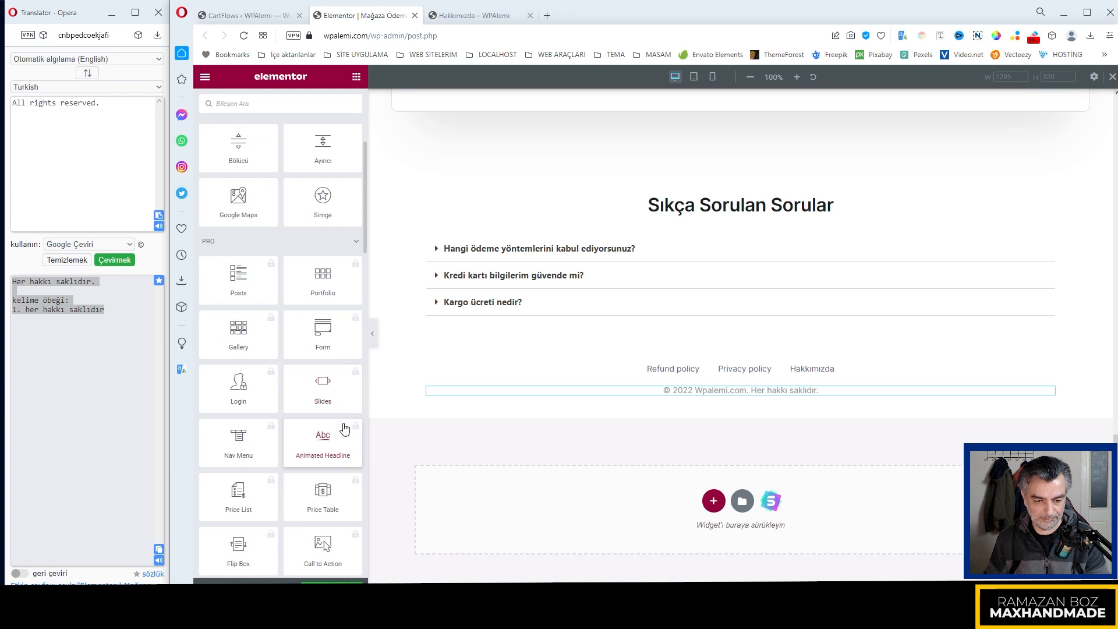
scroll(346, 402, down, 11)
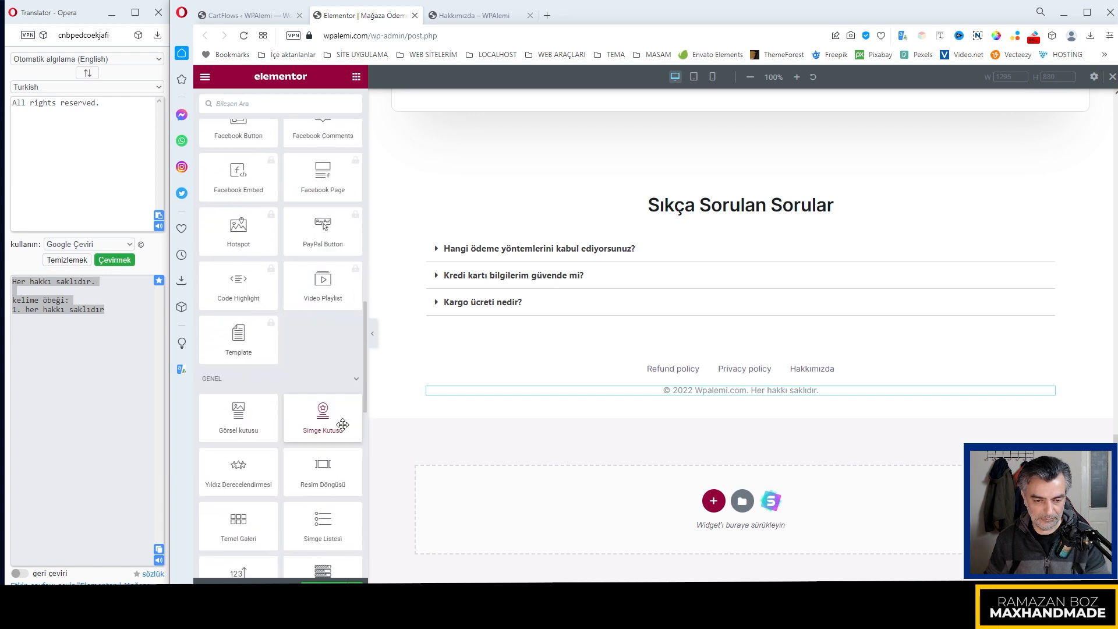
scroll(343, 425, up, 4)
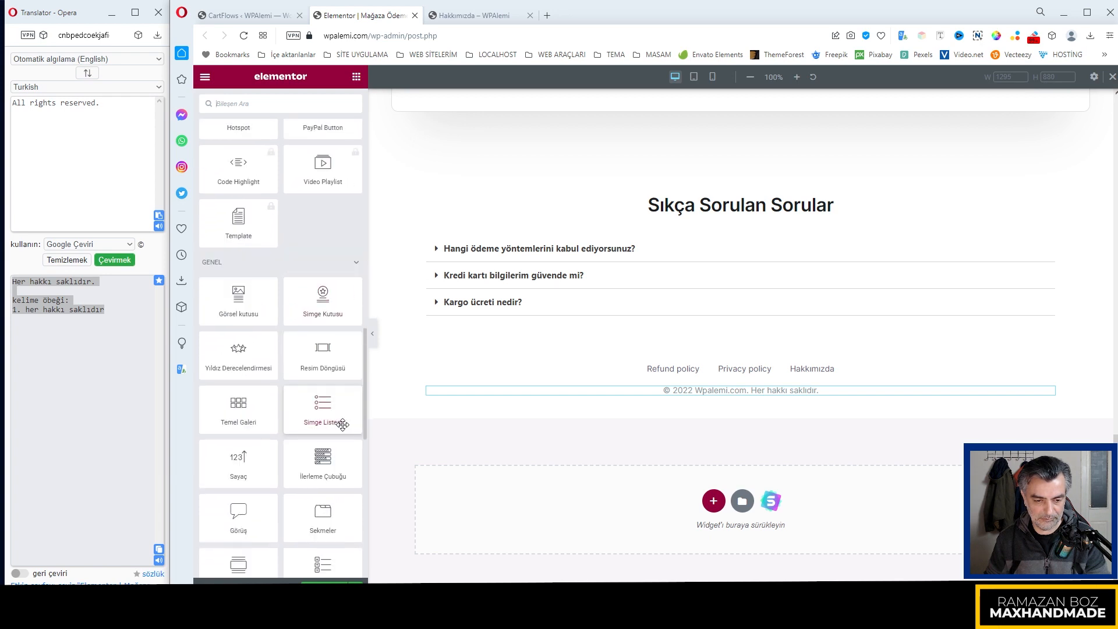
click(262, 104)
text(sos)
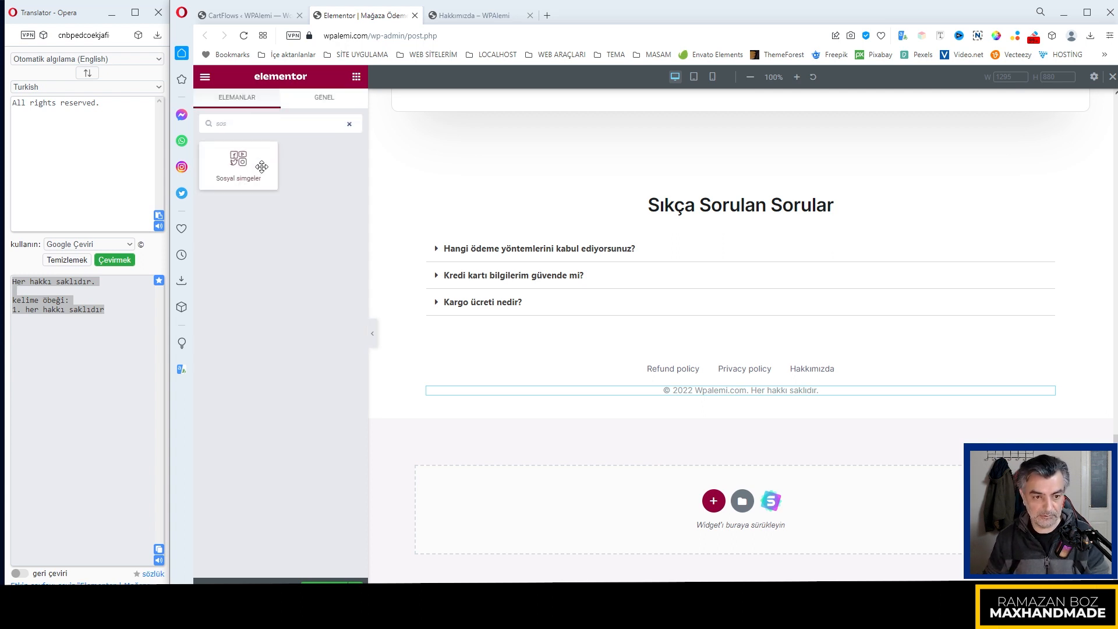
drag(250, 168, 727, 370)
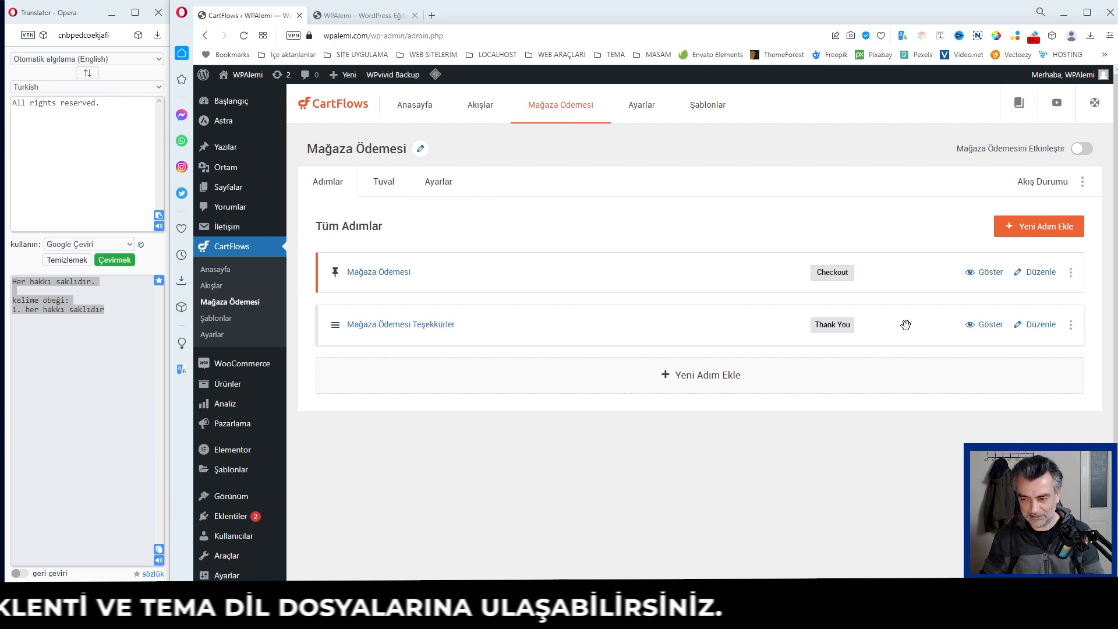
Open the Mağaza Ödemesi Teşekkürler thank-you step for editing and save its title as it is
click(1023, 325)
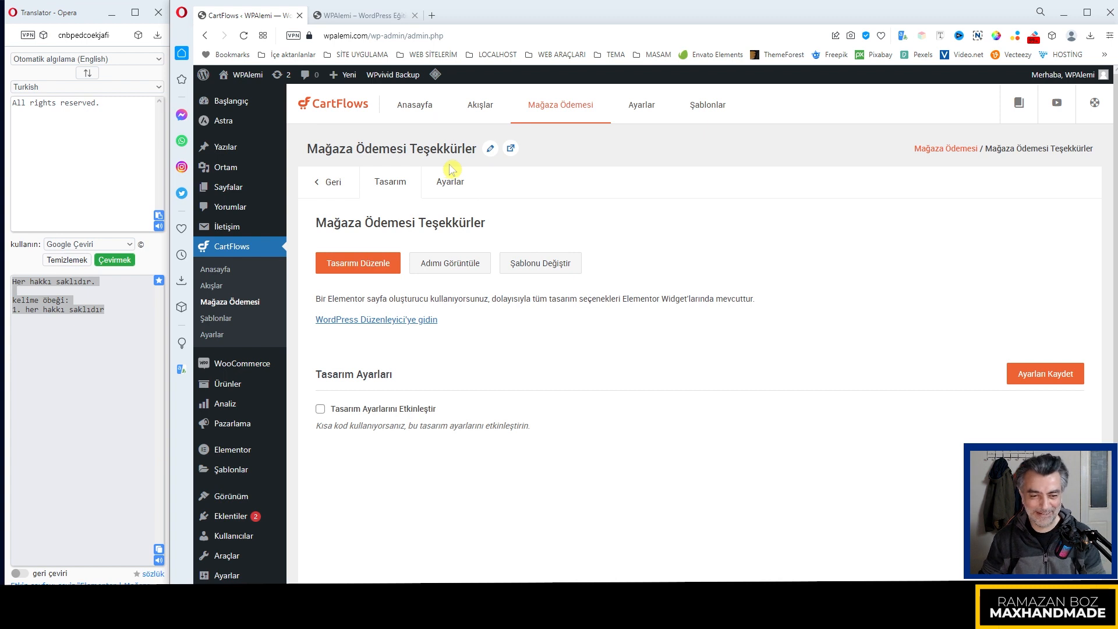
click(490, 151)
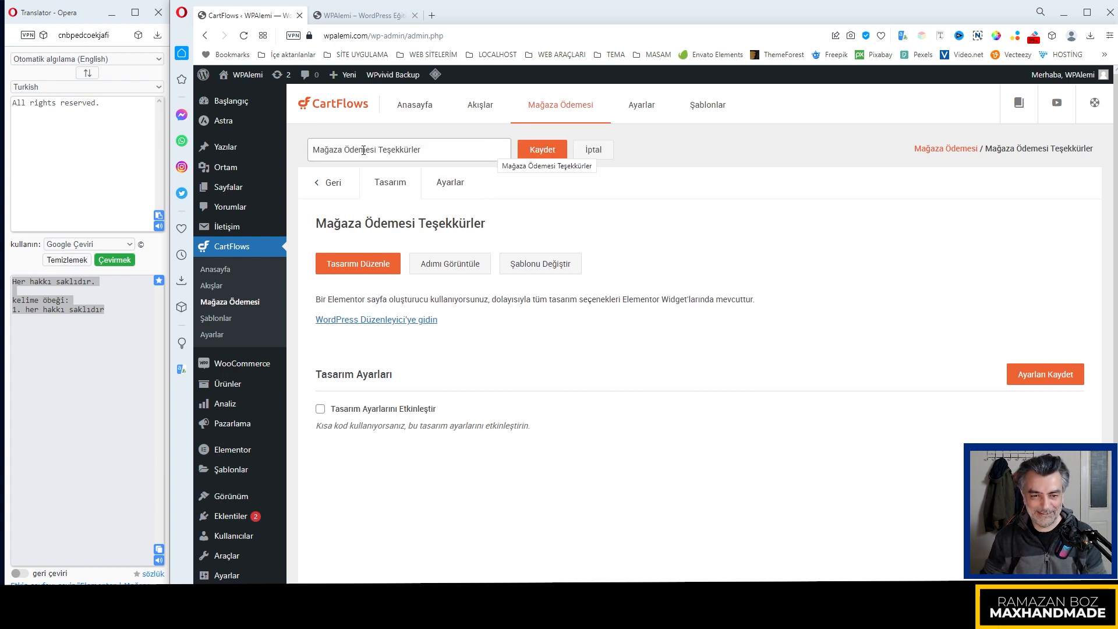
click(540, 149)
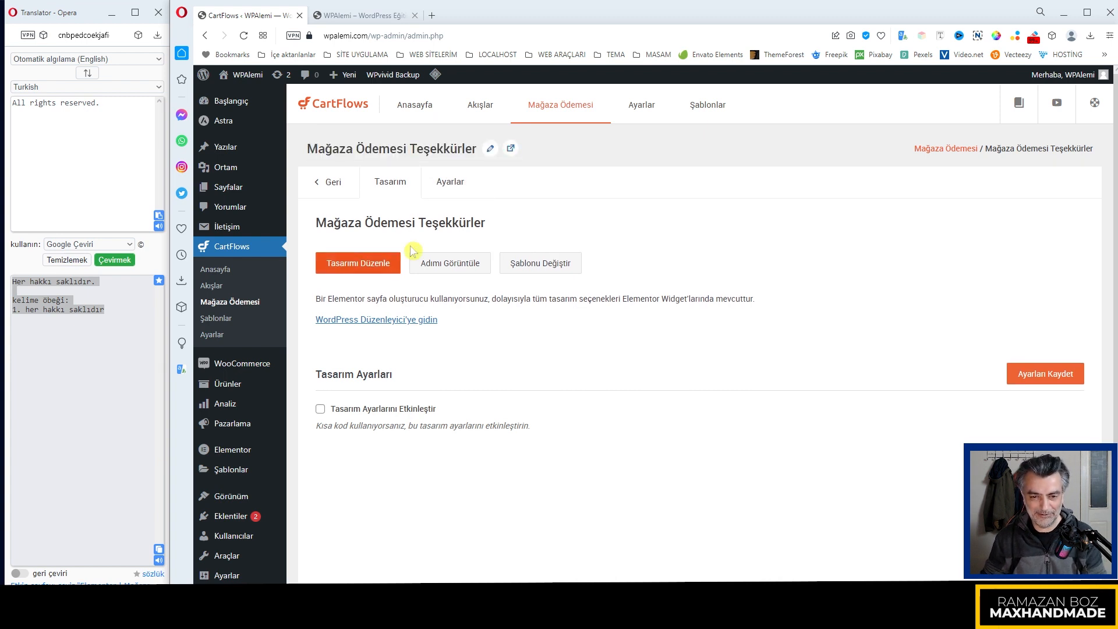
Review the thank-you step's general, field, advanced, shortcode and custom script settings, and save the settings
click(451, 185)
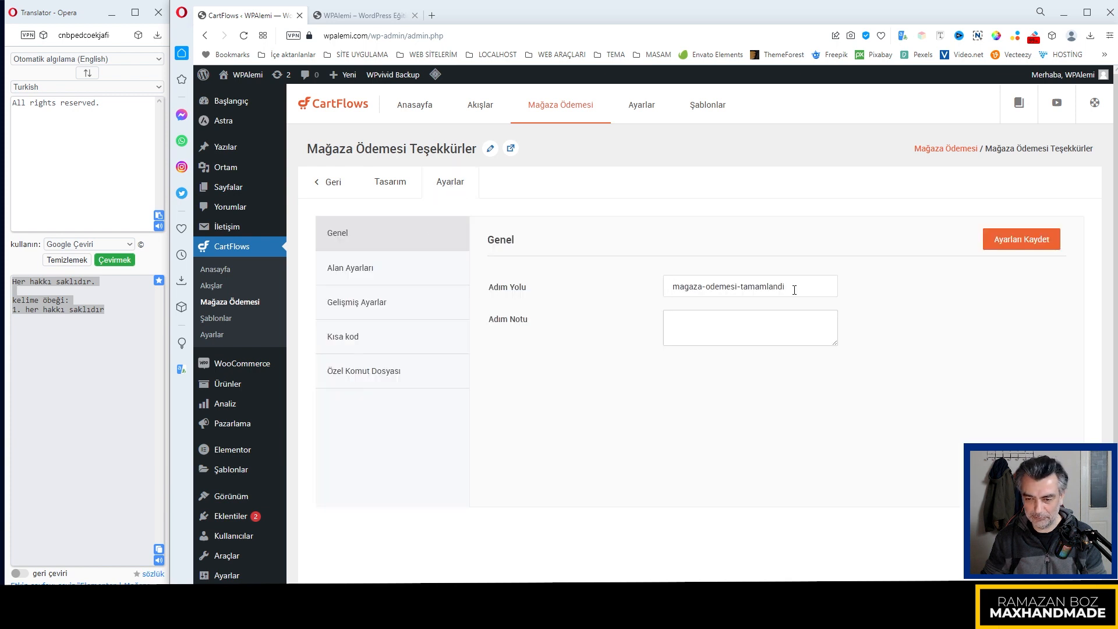
click(445, 279)
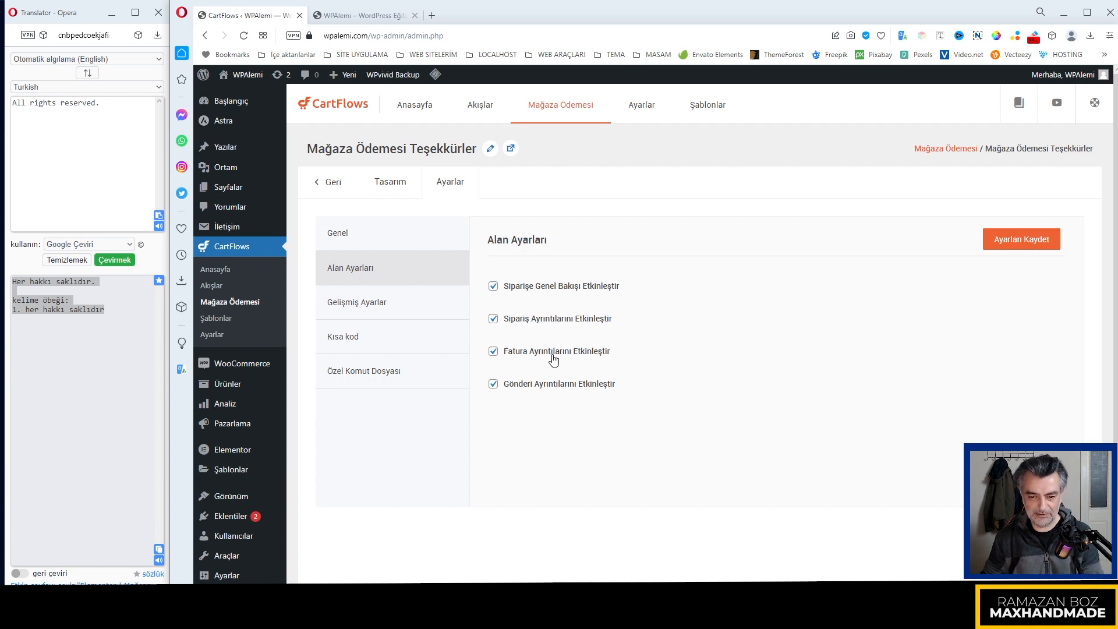
click(348, 303)
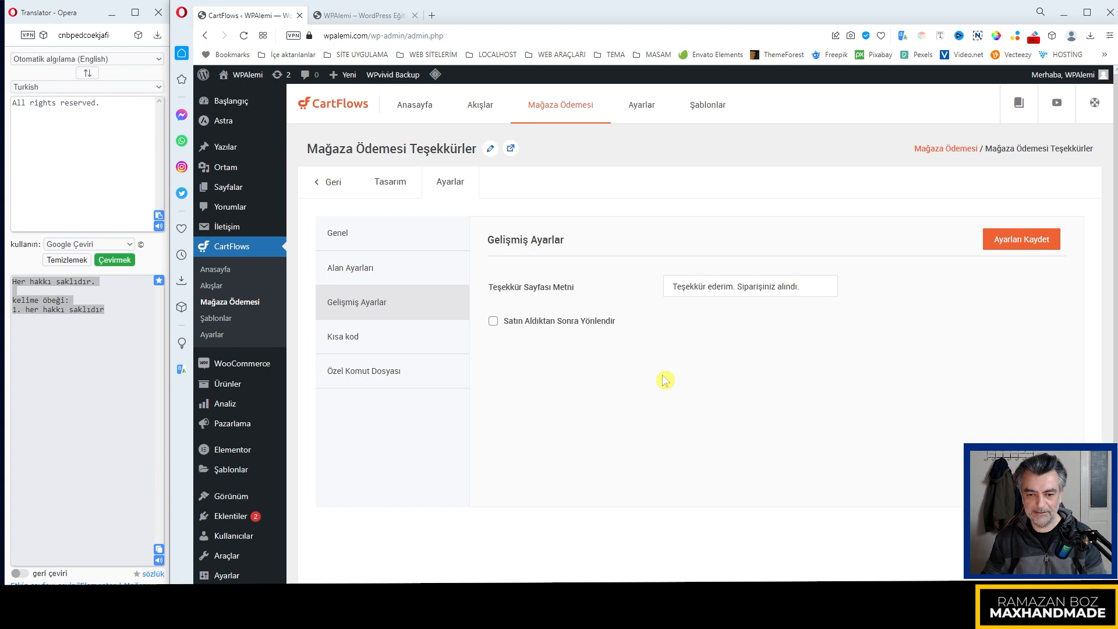
click(344, 341)
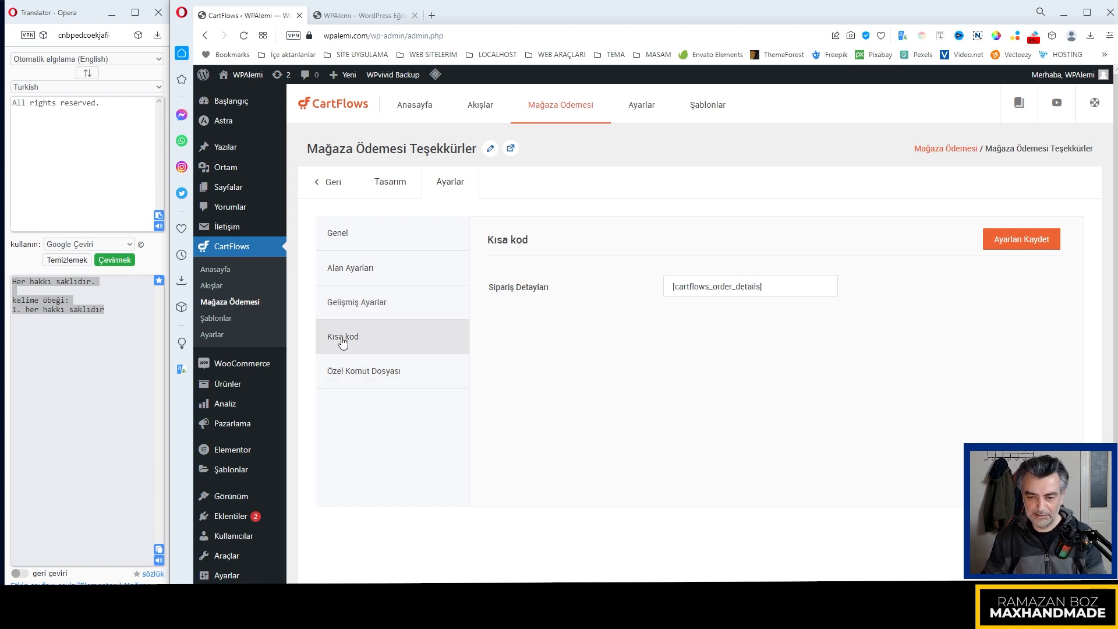
click(359, 375)
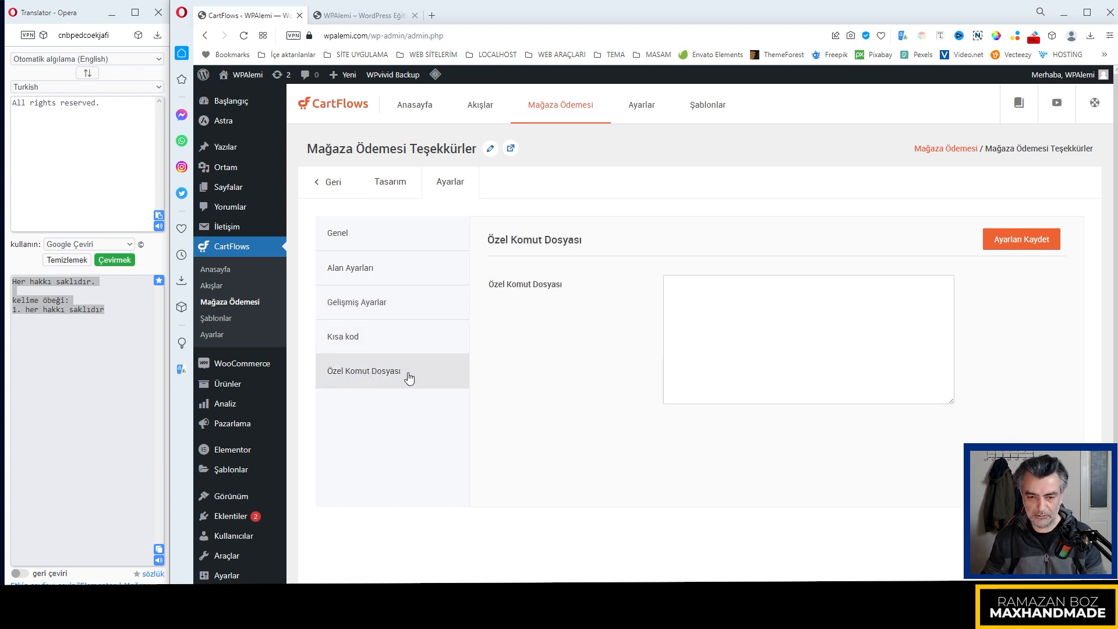
click(348, 234)
click(1021, 241)
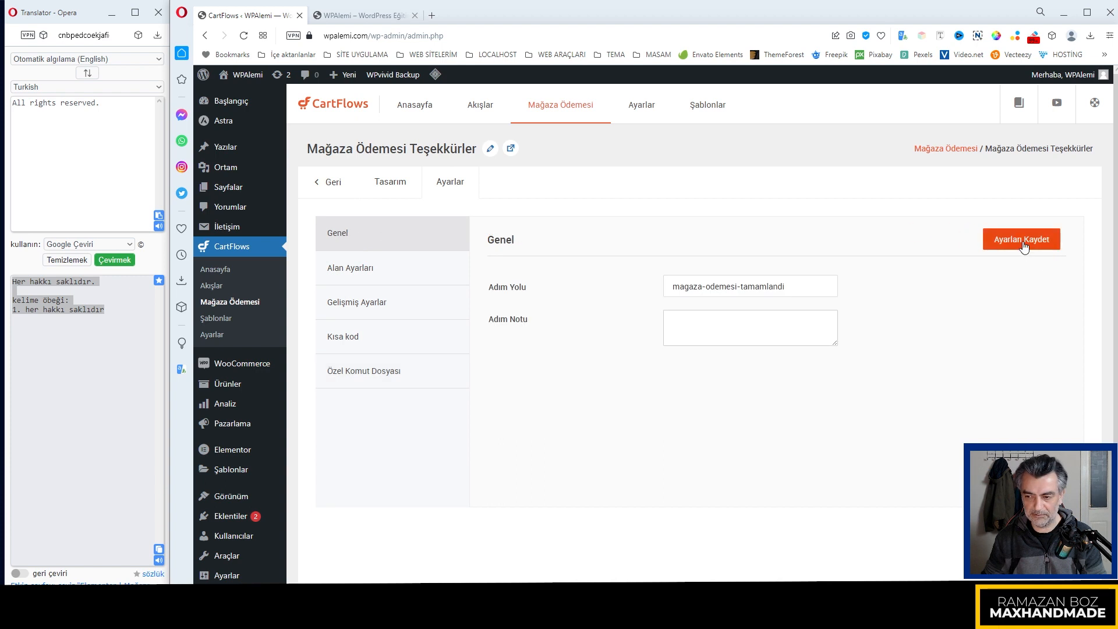
Open the thank-you step's design in Elementor and inspect its logo, main heading and Facebook share button
click(389, 185)
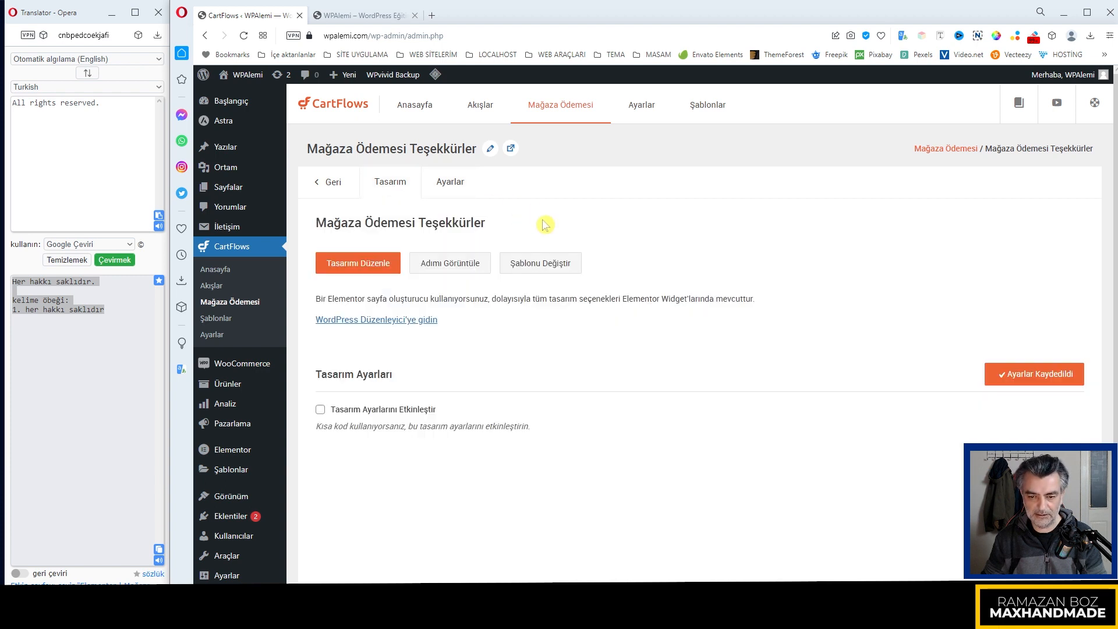
click(358, 265)
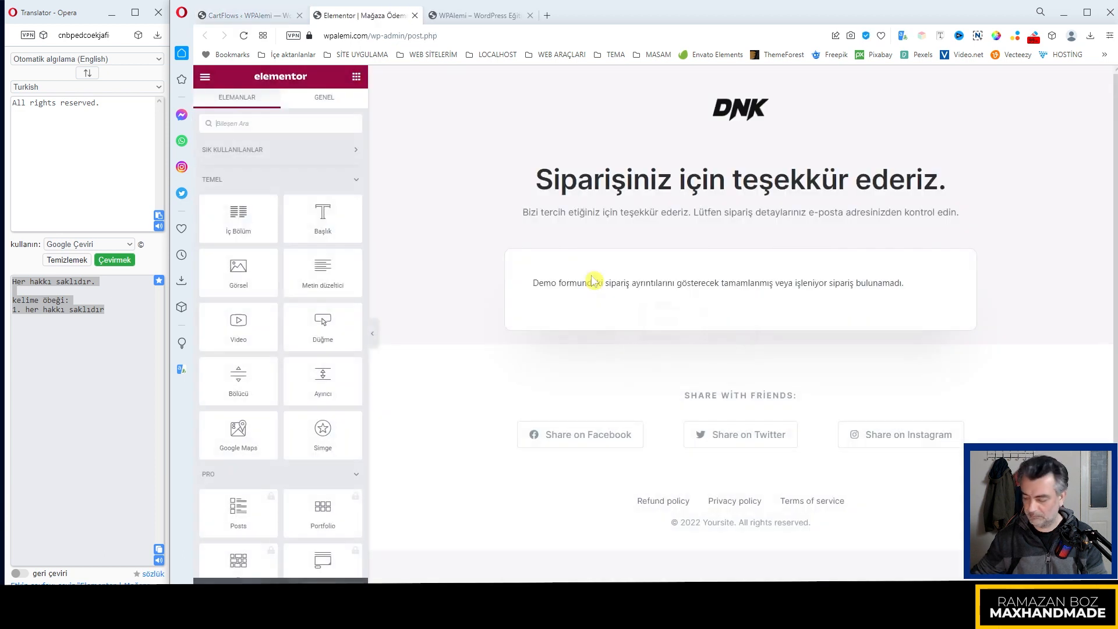
click(738, 116)
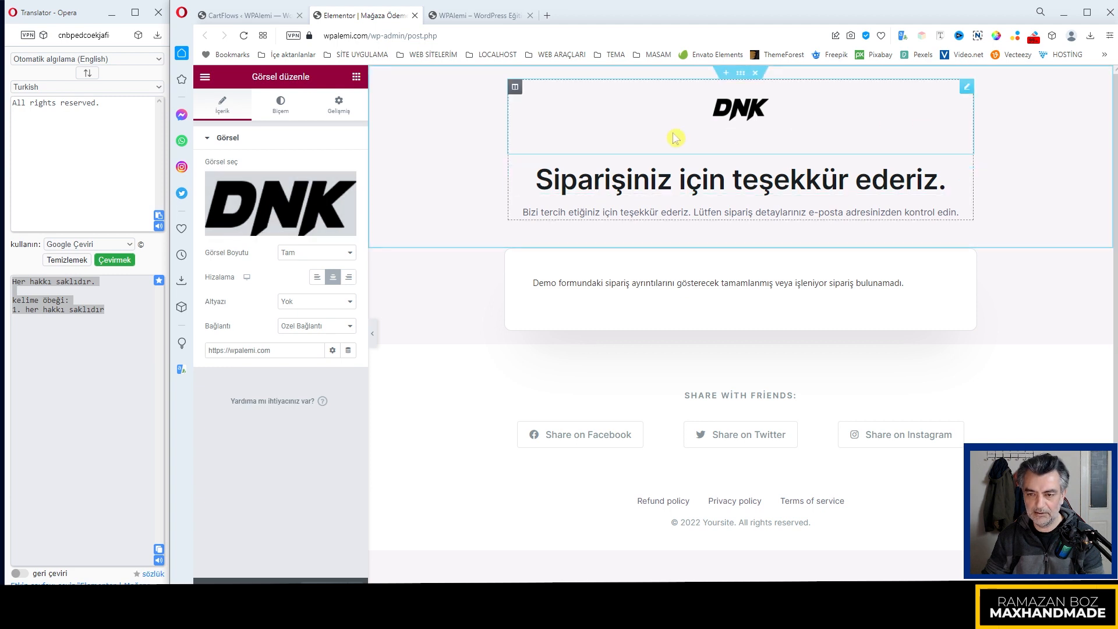
click(686, 173)
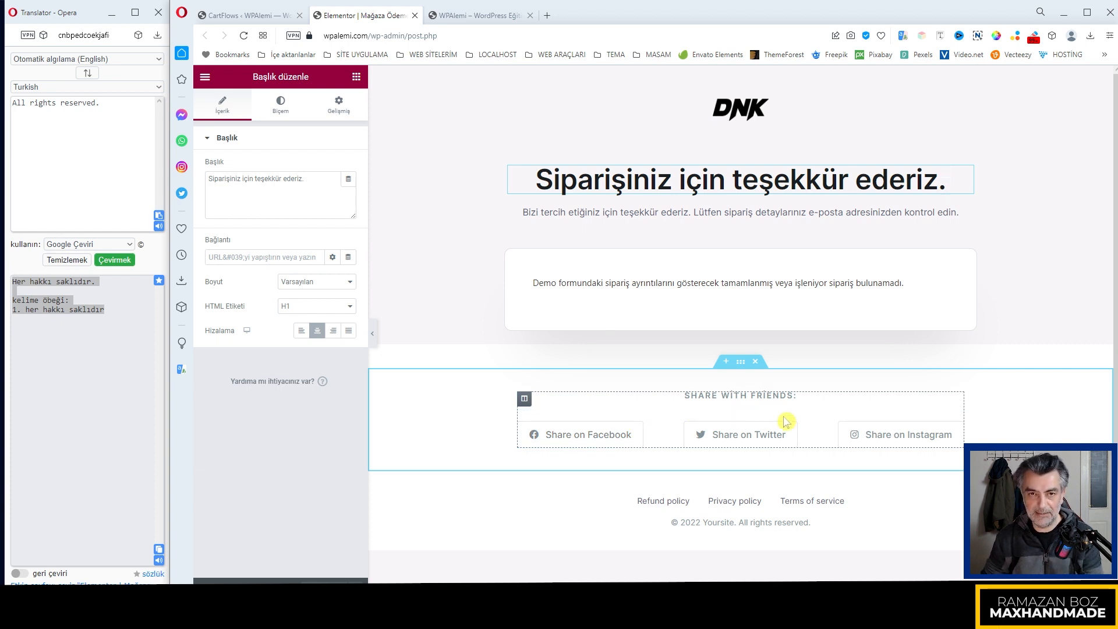
click(573, 436)
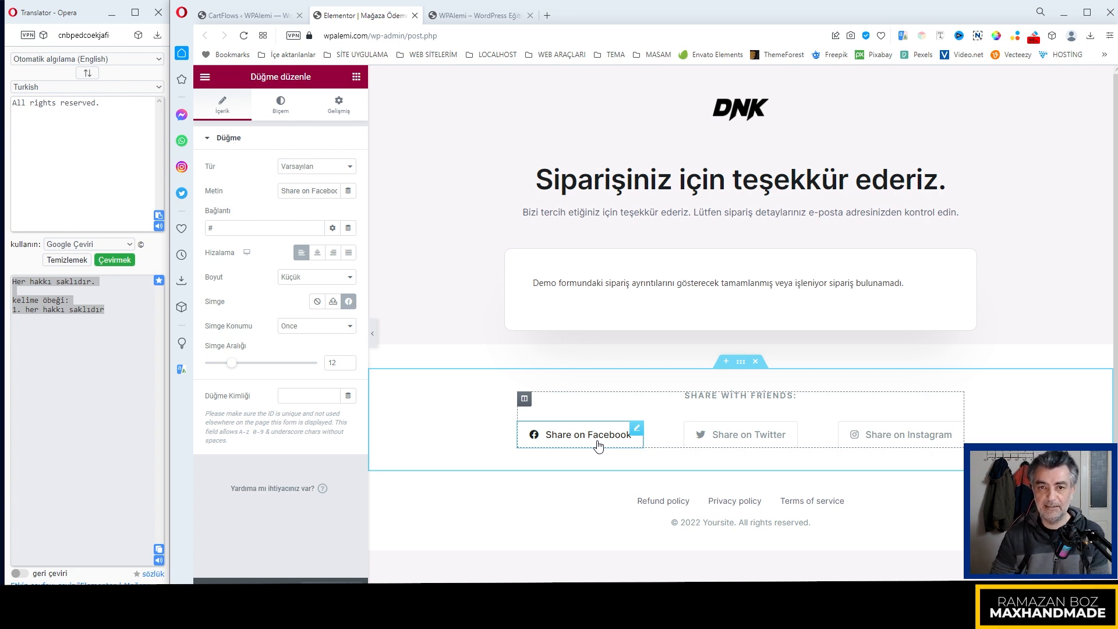
Translate the "Share with friends:" heading and replace its text with "Arkadaşlarınla paylaş:"
click(783, 396)
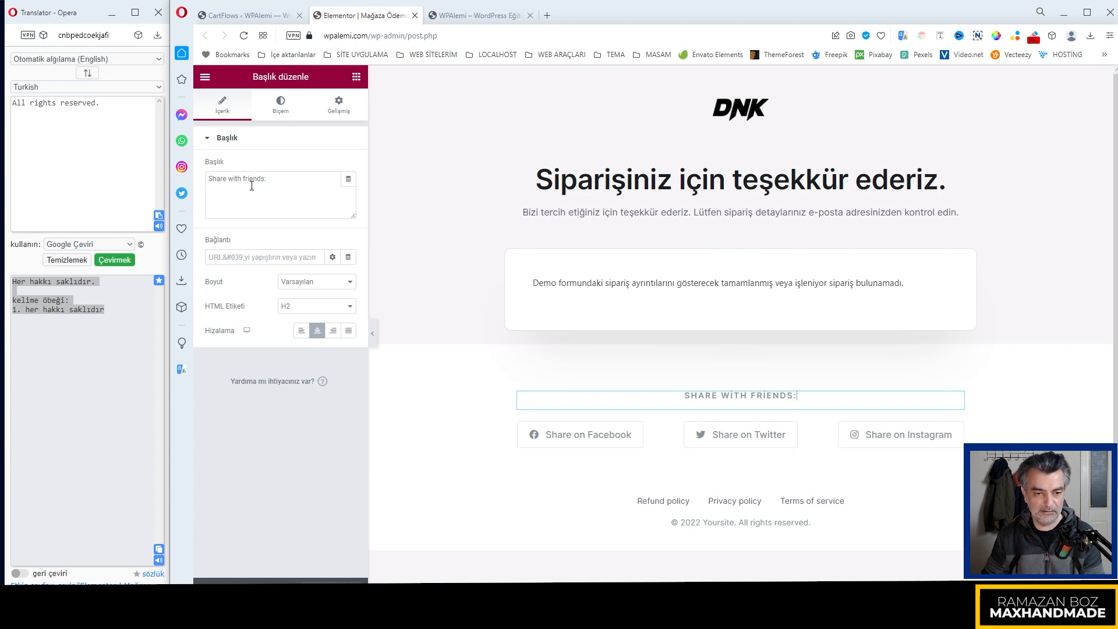
drag(270, 179, 199, 188)
right_click(199, 188)
click(279, 397)
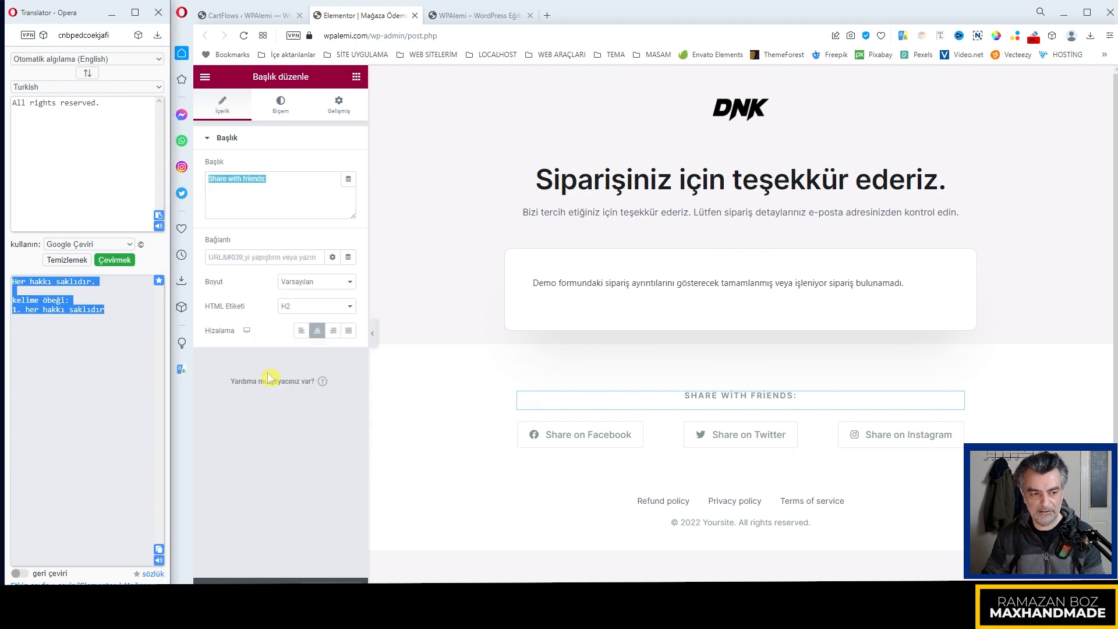
click(158, 549)
key(alt+Tab)
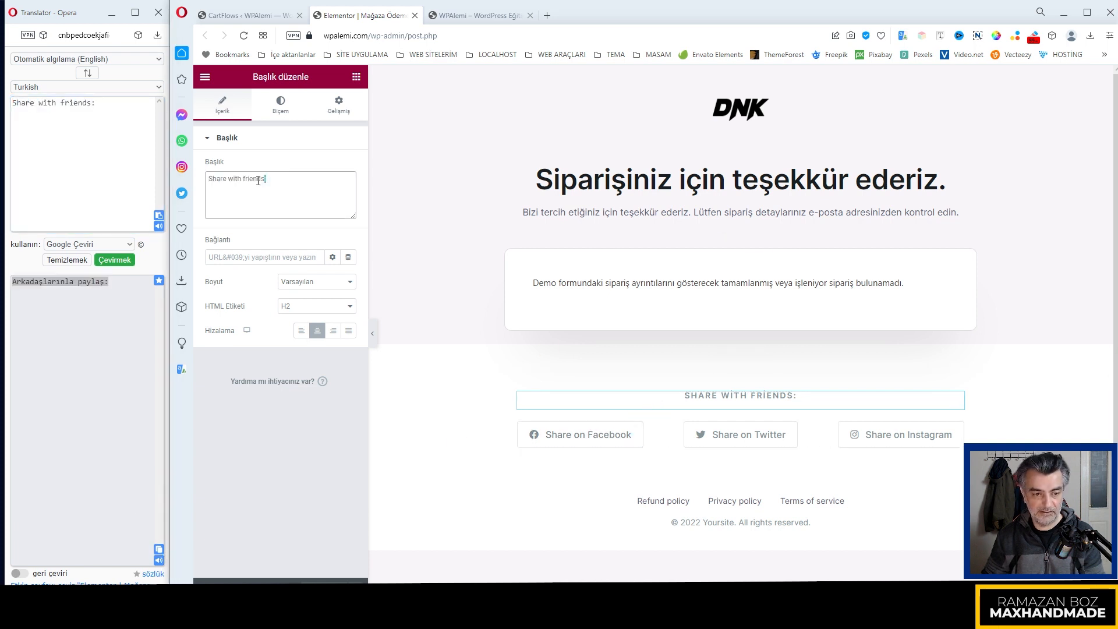
key(ctrl+v)
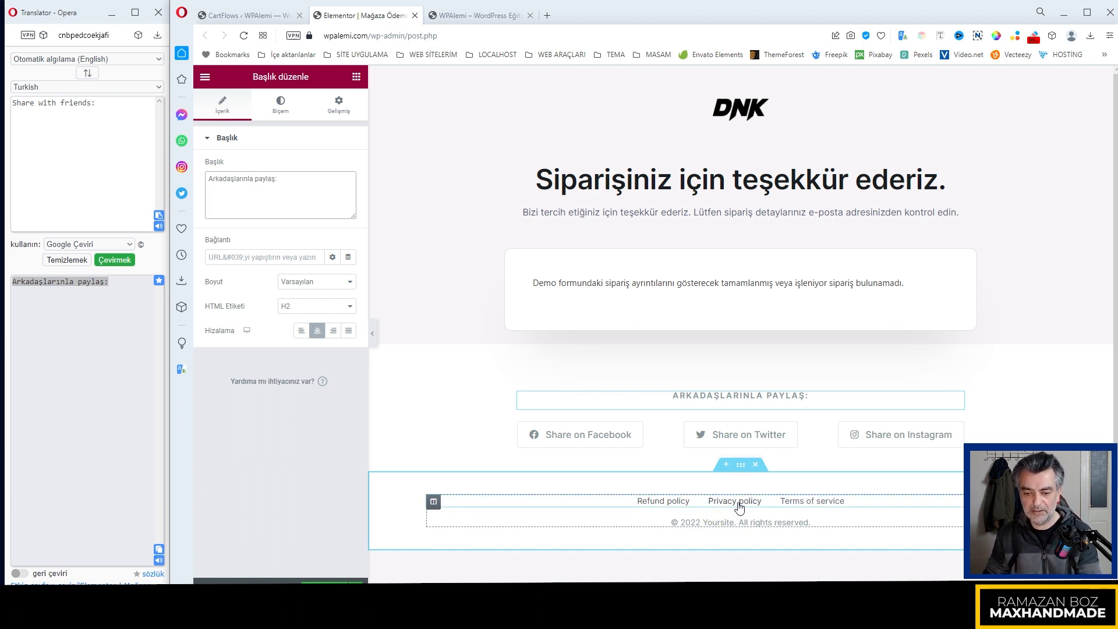
Examine the text and link settings of the "Refund policy" item in the thank-you page's footer list
click(675, 503)
click(248, 210)
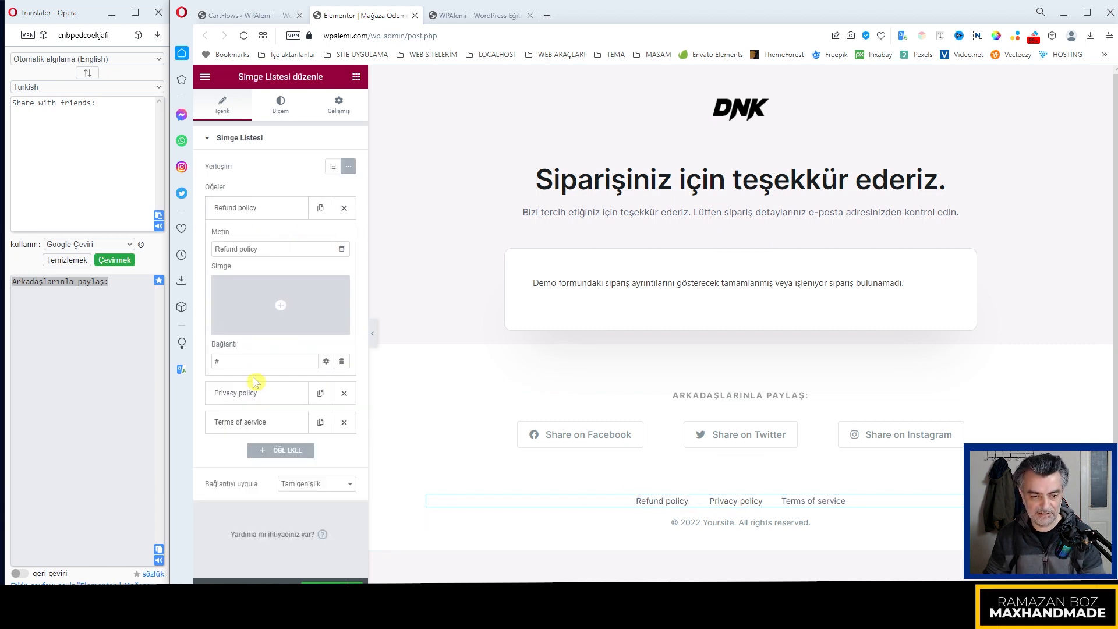
click(236, 361)
drag(237, 361, 201, 366)
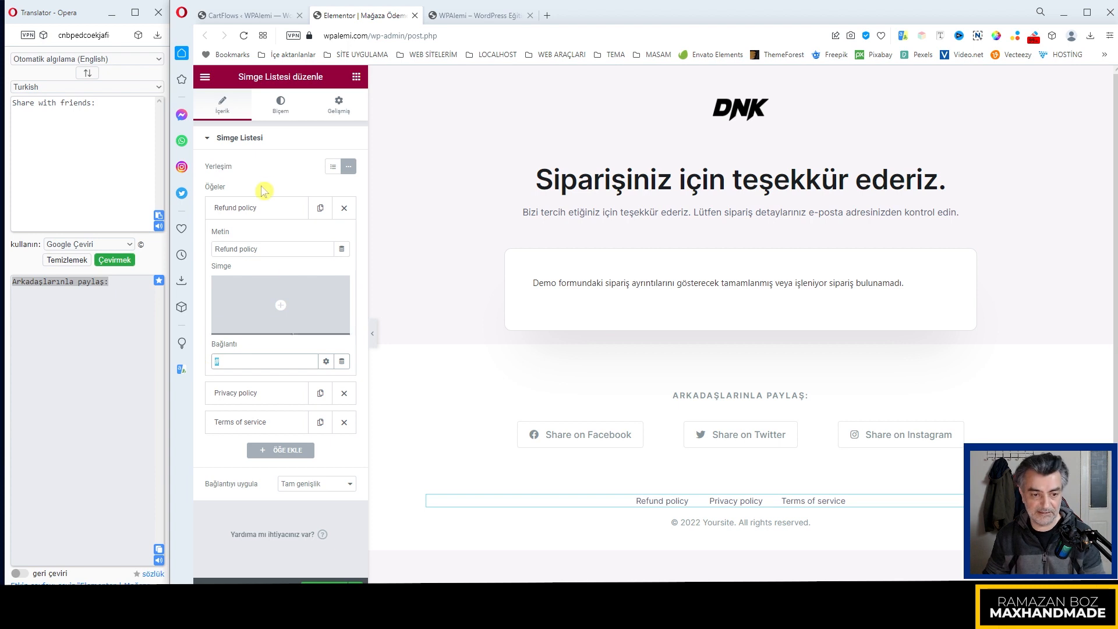
click(262, 214)
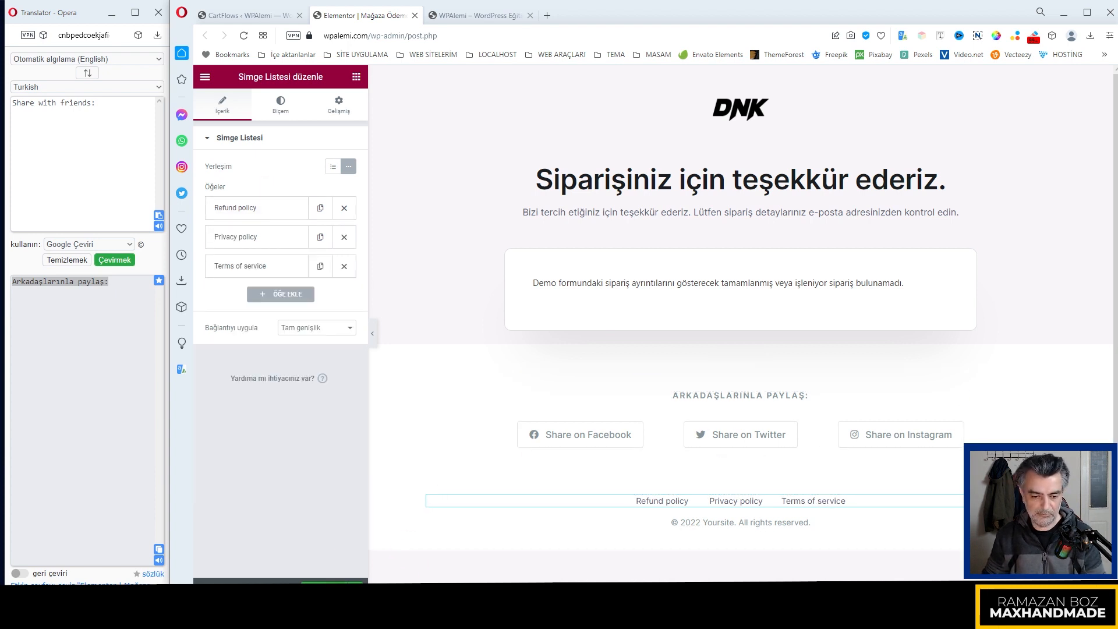
Switch back to CartFlows, save the thank-you step's design settings, and open the store checkout flow's Tuval overview
click(261, 19)
click(1001, 374)
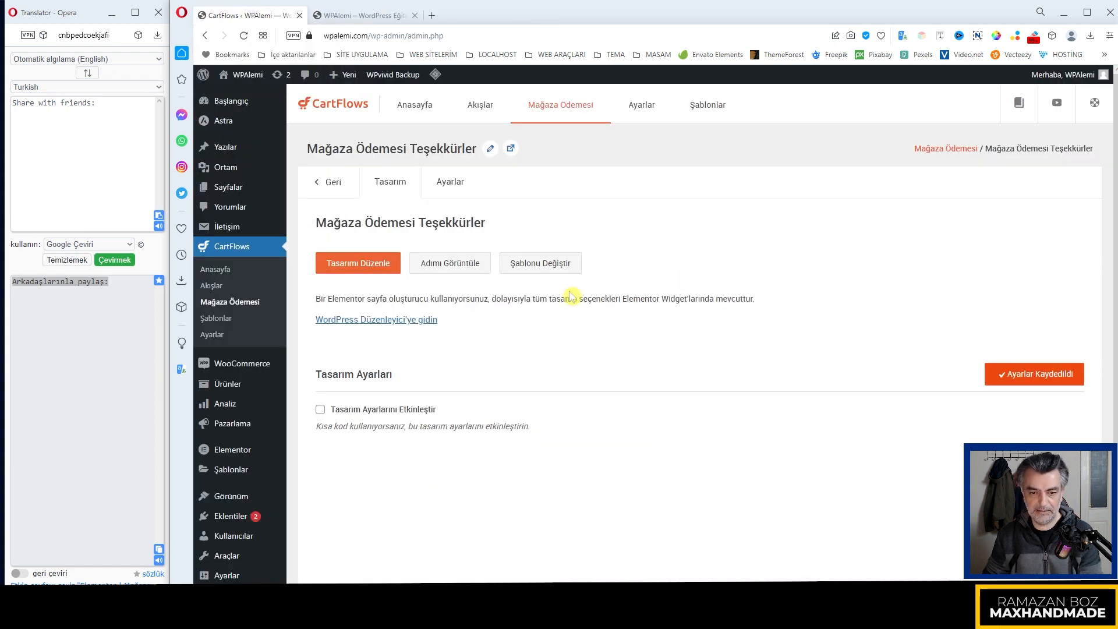
click(327, 183)
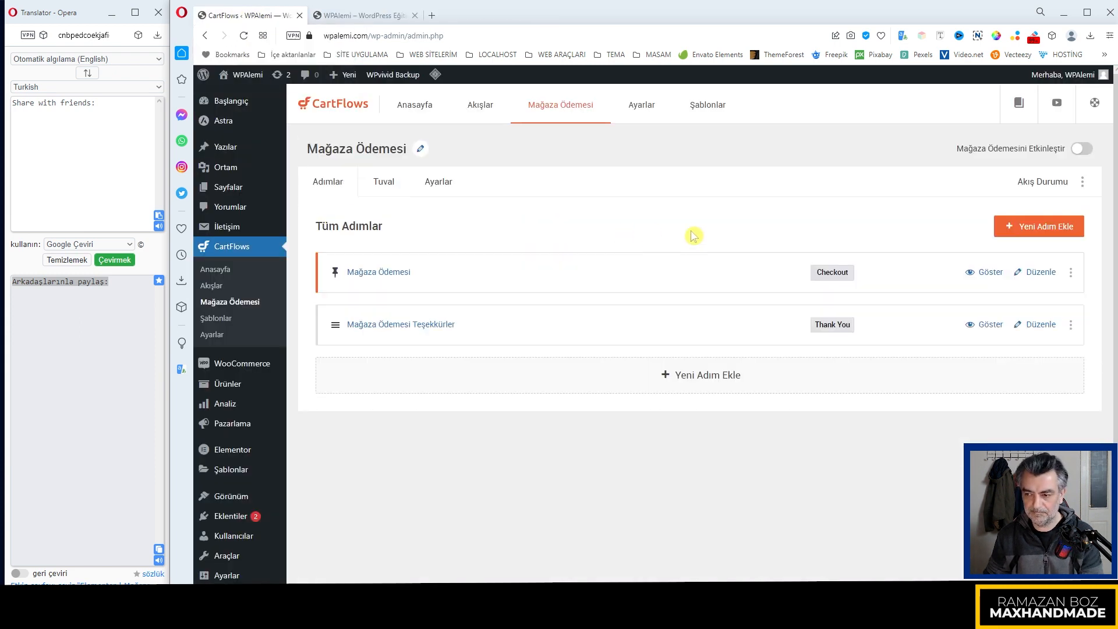
click(382, 185)
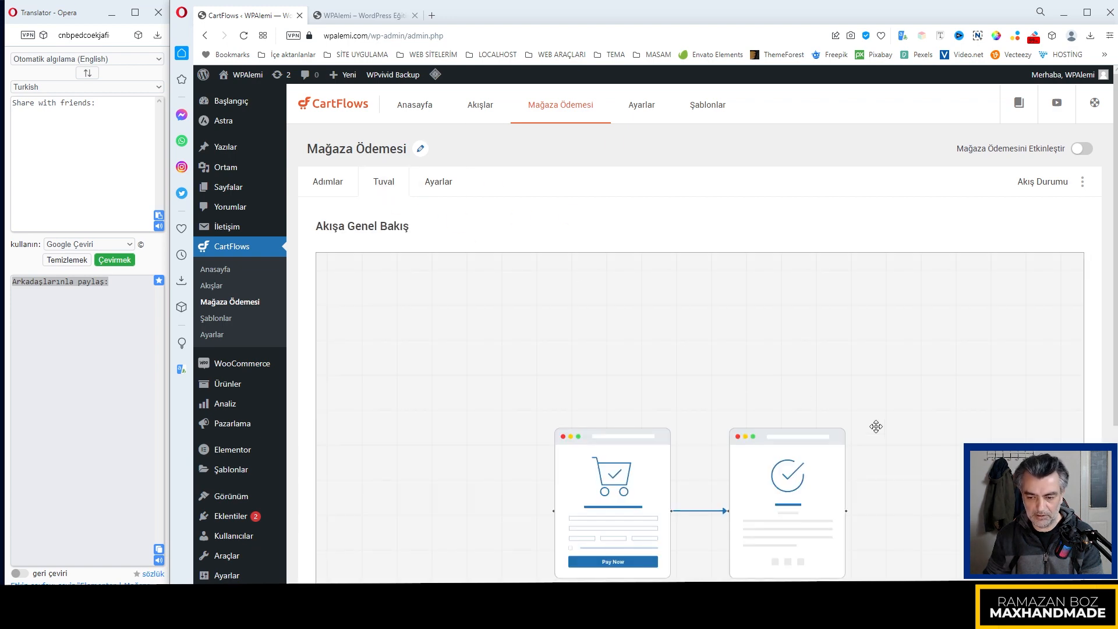
Reposition the thank-you step card on the Tuval canvas, placing it beside and slightly above the checkout step
scroll(876, 426, down, 4)
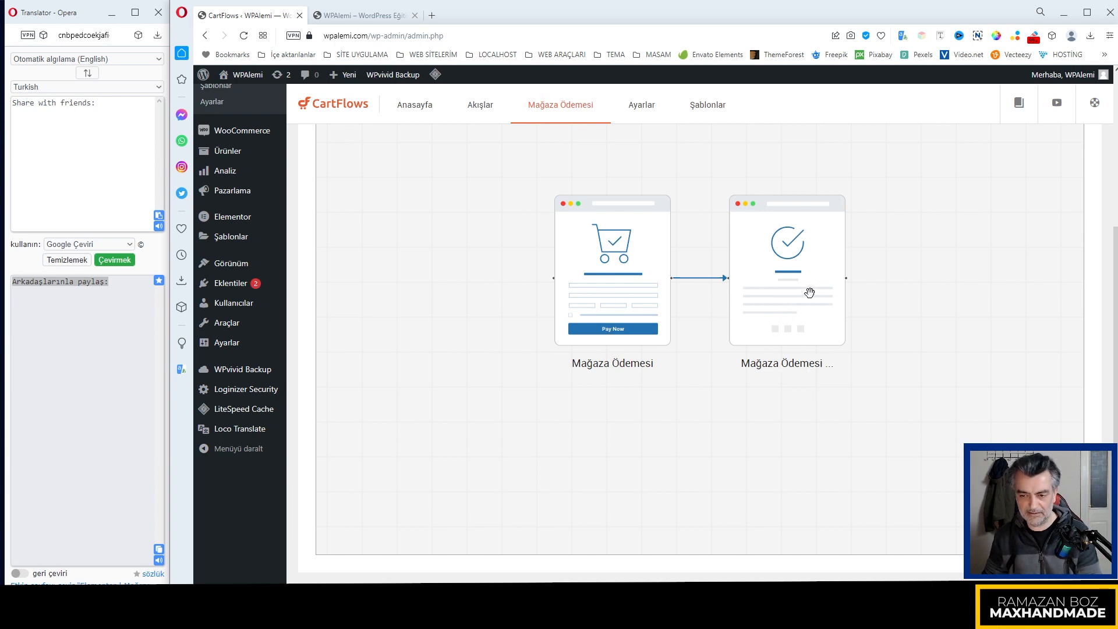
drag(803, 310, 783, 210)
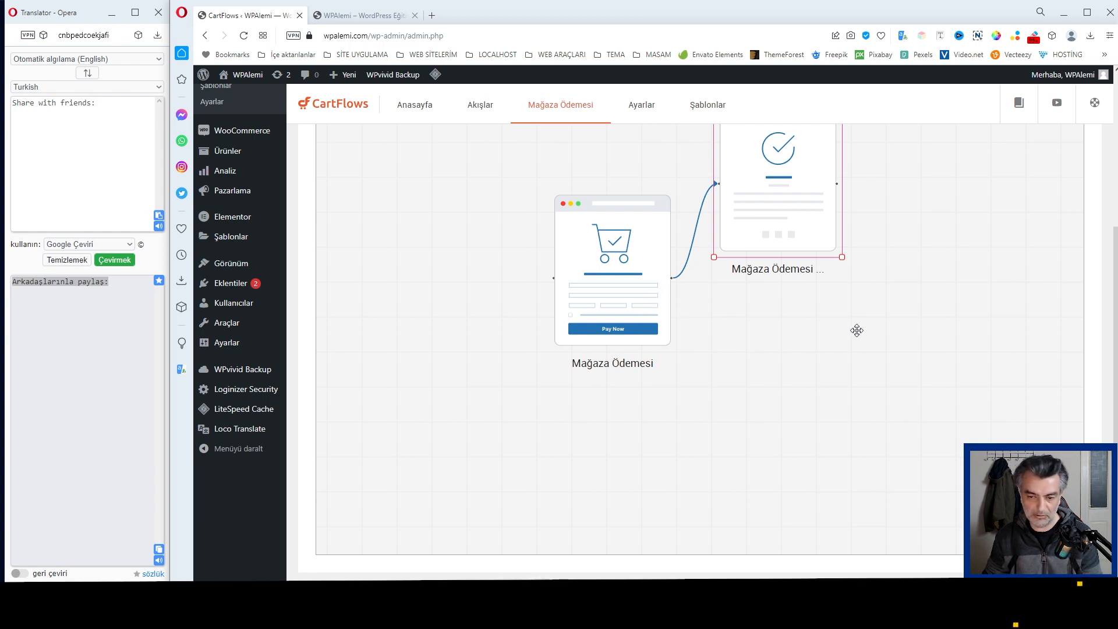
scroll(846, 334, up, 2)
drag(838, 340, 756, 406)
scroll(756, 406, up, 2)
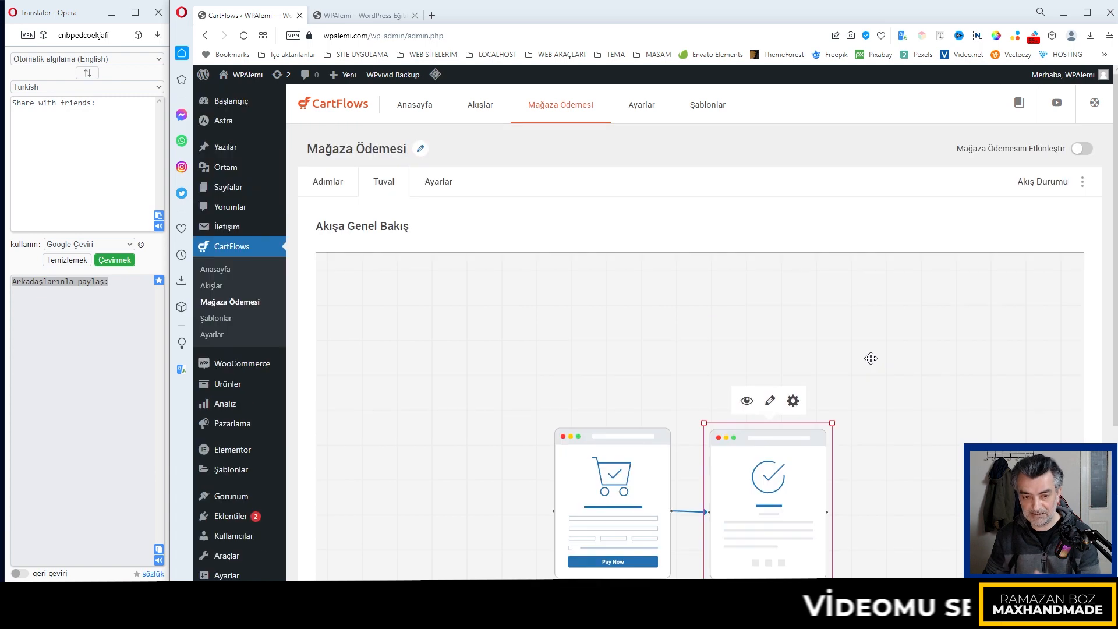
drag(755, 535, 808, 520)
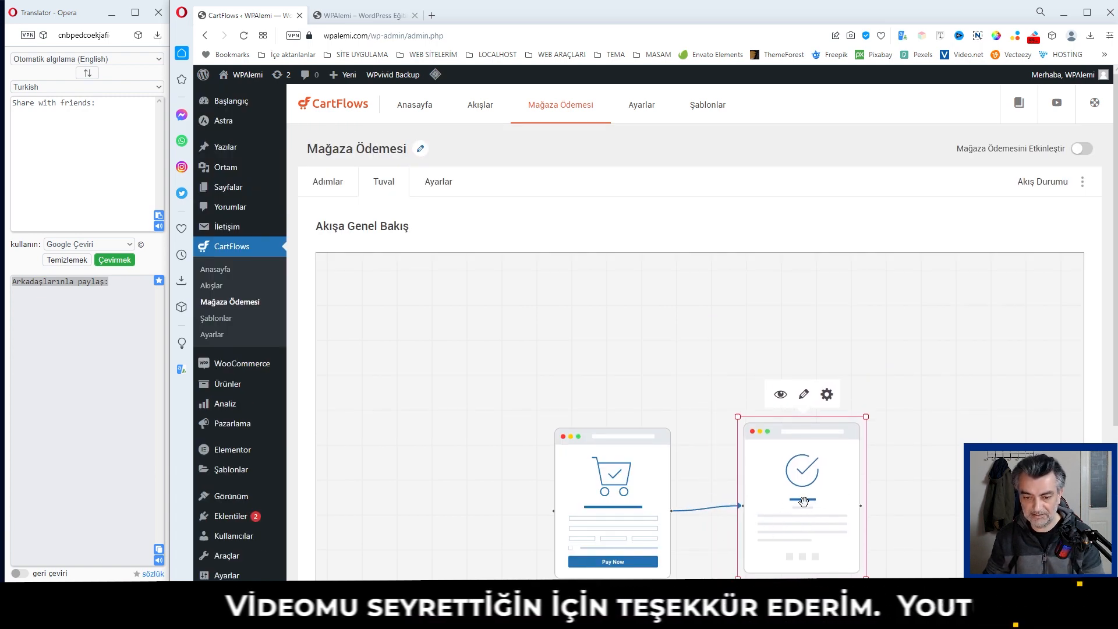
scroll(757, 501, down, 3)
scroll(704, 475, up, 3)
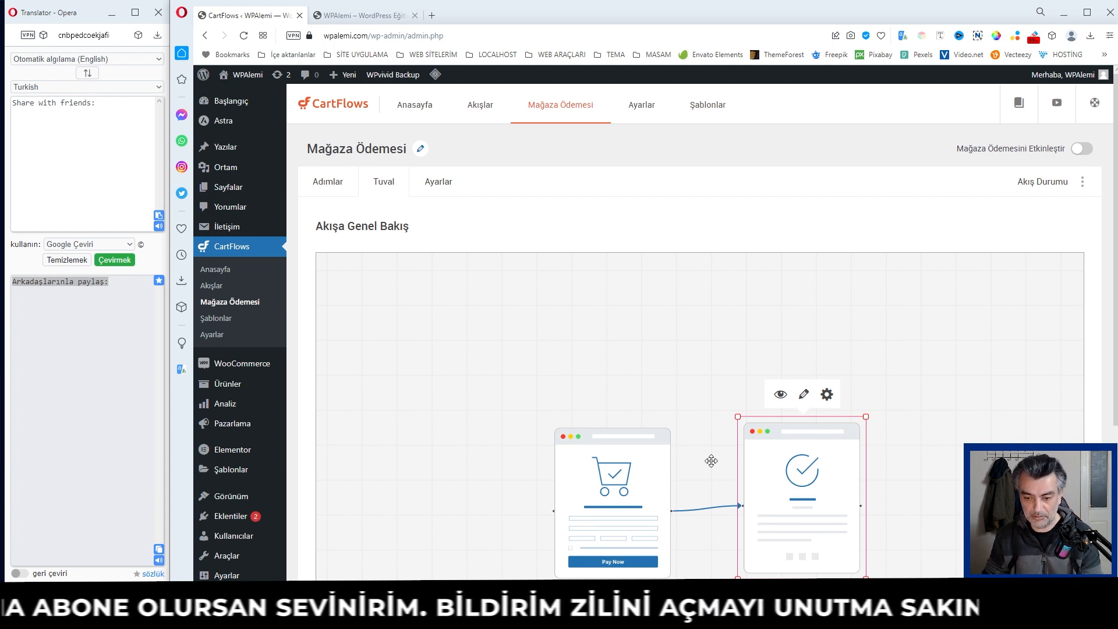
Examine the store checkout flow's Genel, Sandbox and Özel Komut Dosyası settings, and return to its list of steps
click(439, 195)
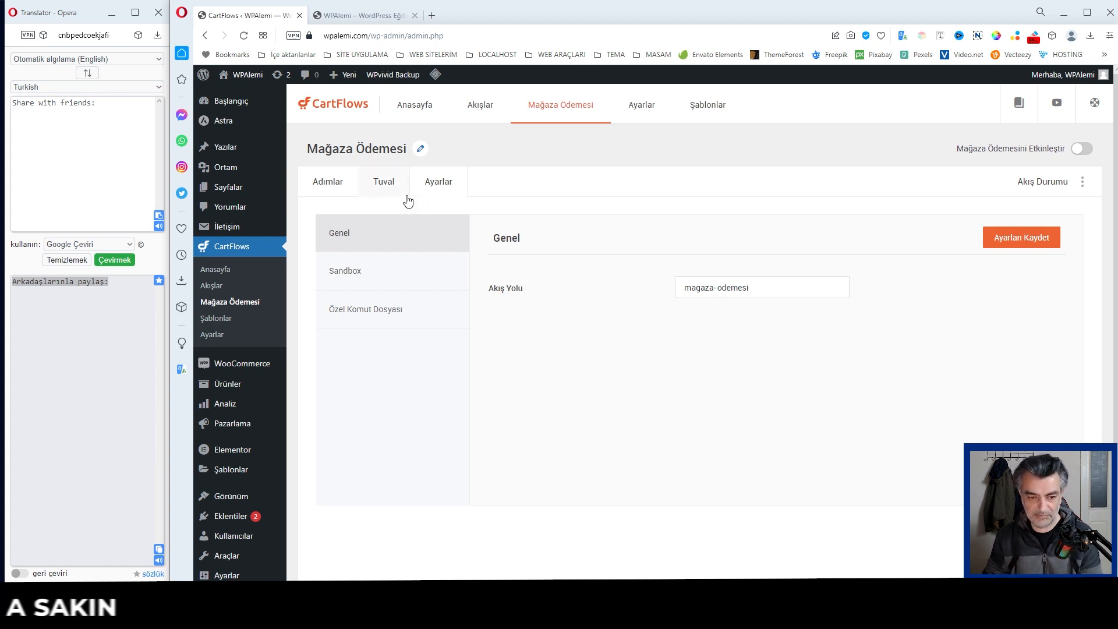
click(438, 281)
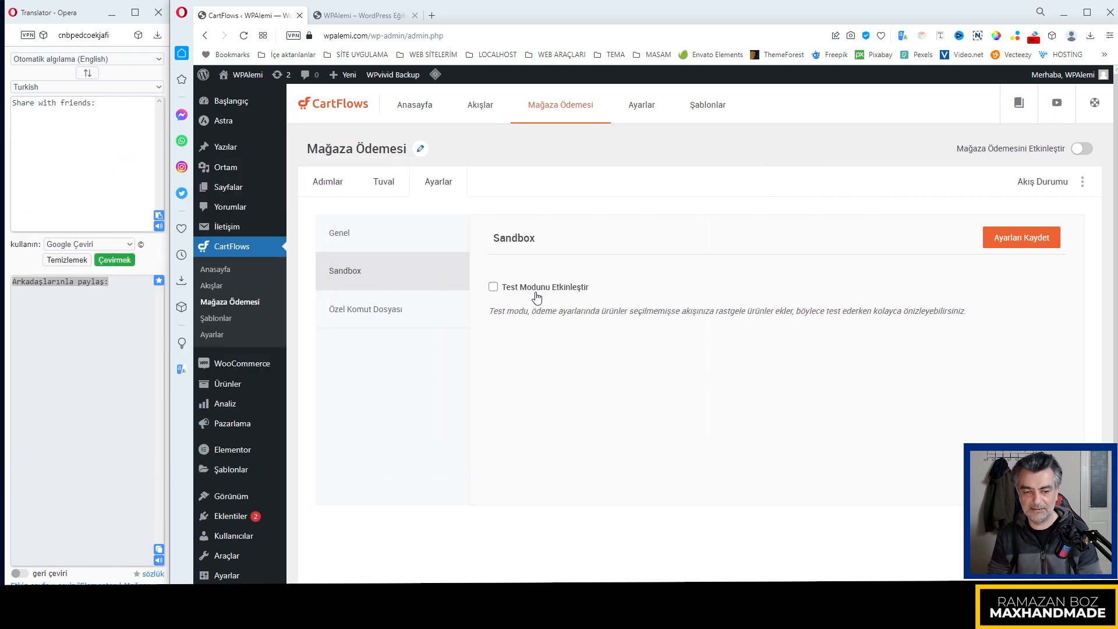
click(385, 317)
click(370, 269)
click(394, 237)
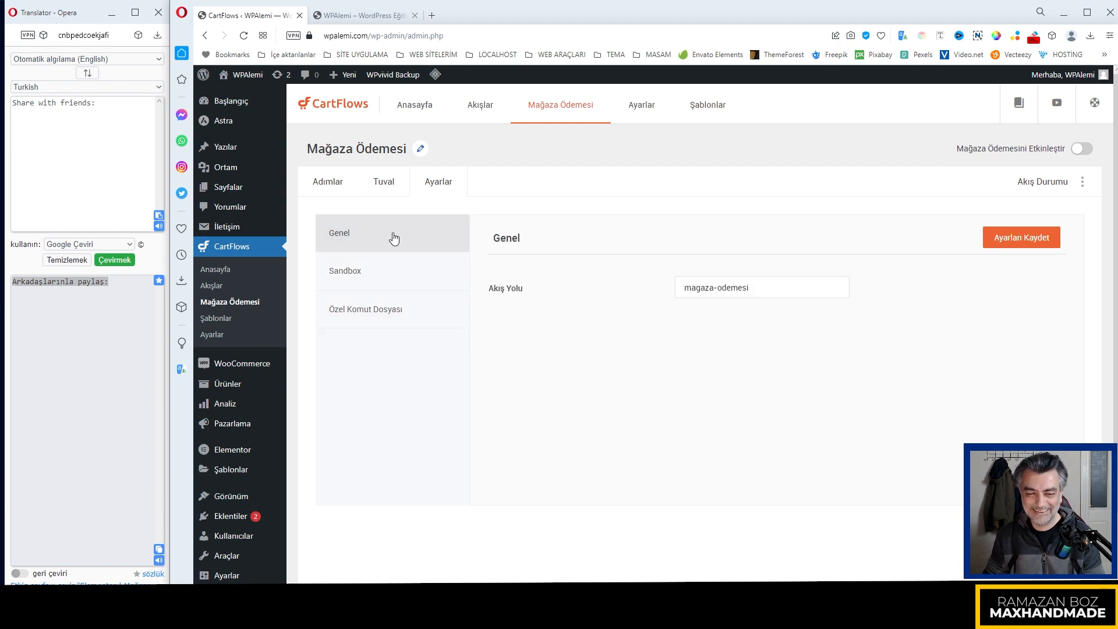
click(319, 185)
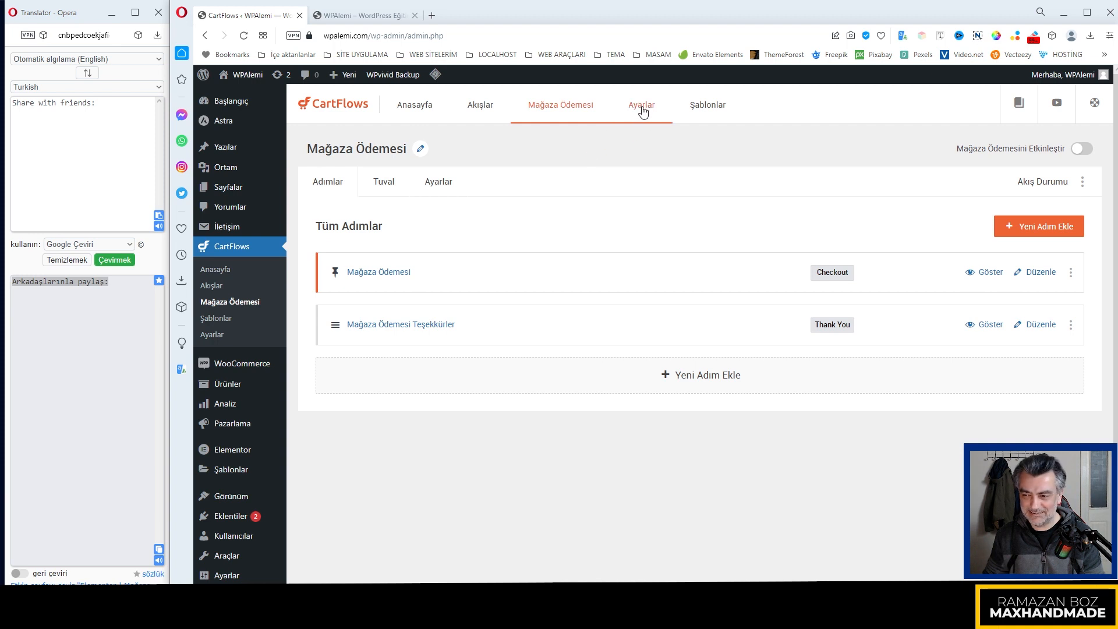
Review the global CartFlows settings, from general, store checkout and permalinks to Facebook Pixel, Google integrations and user roles
click(666, 124)
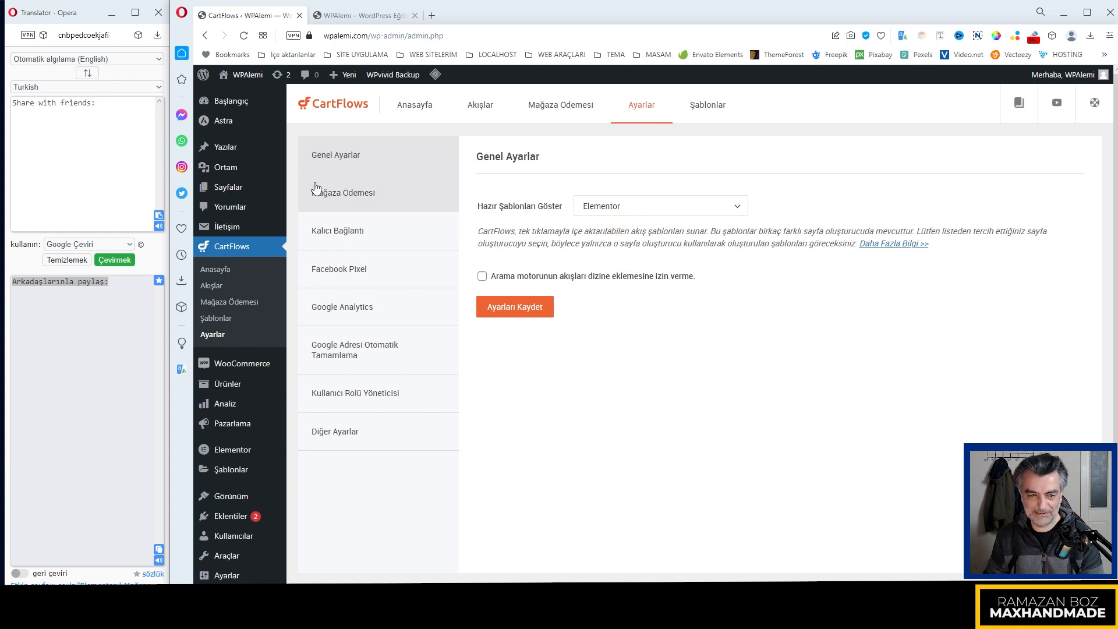
click(343, 198)
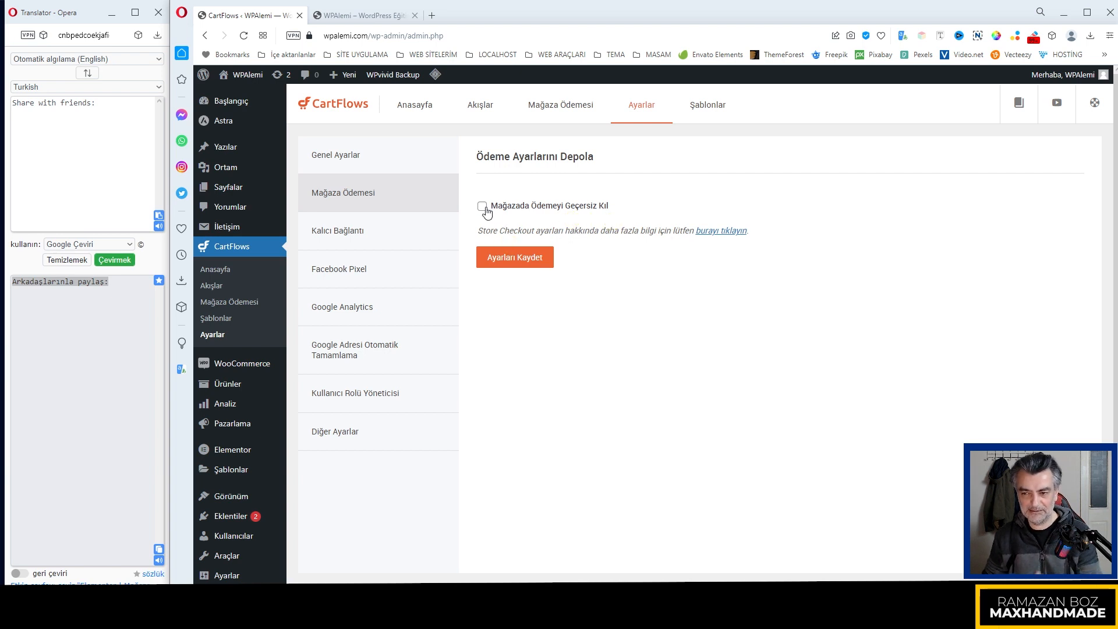
click(342, 236)
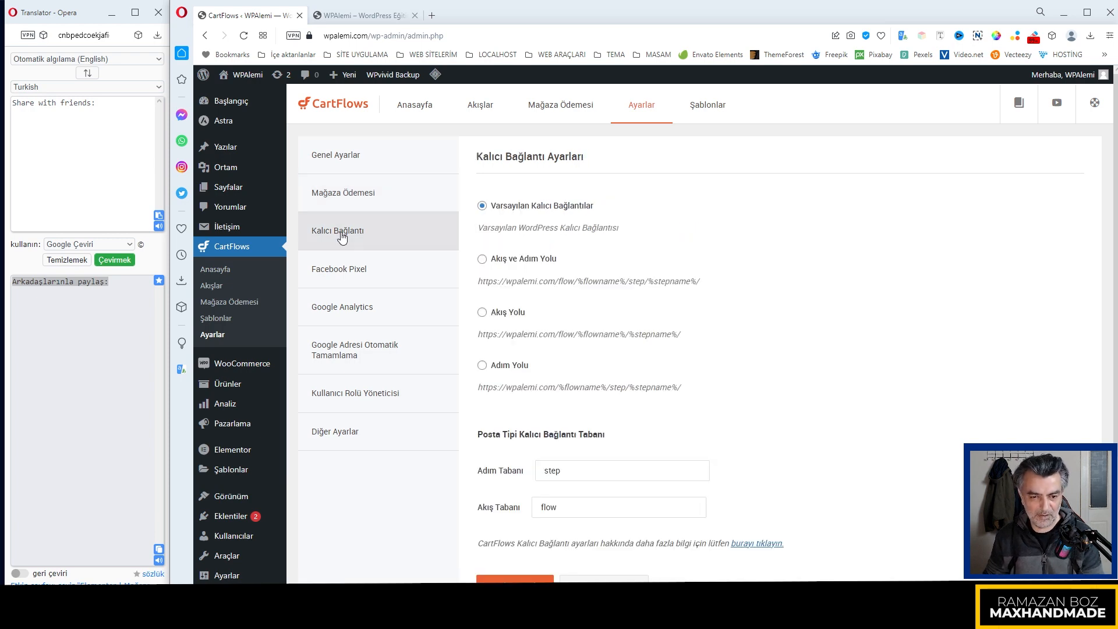
scroll(795, 244, down, 3)
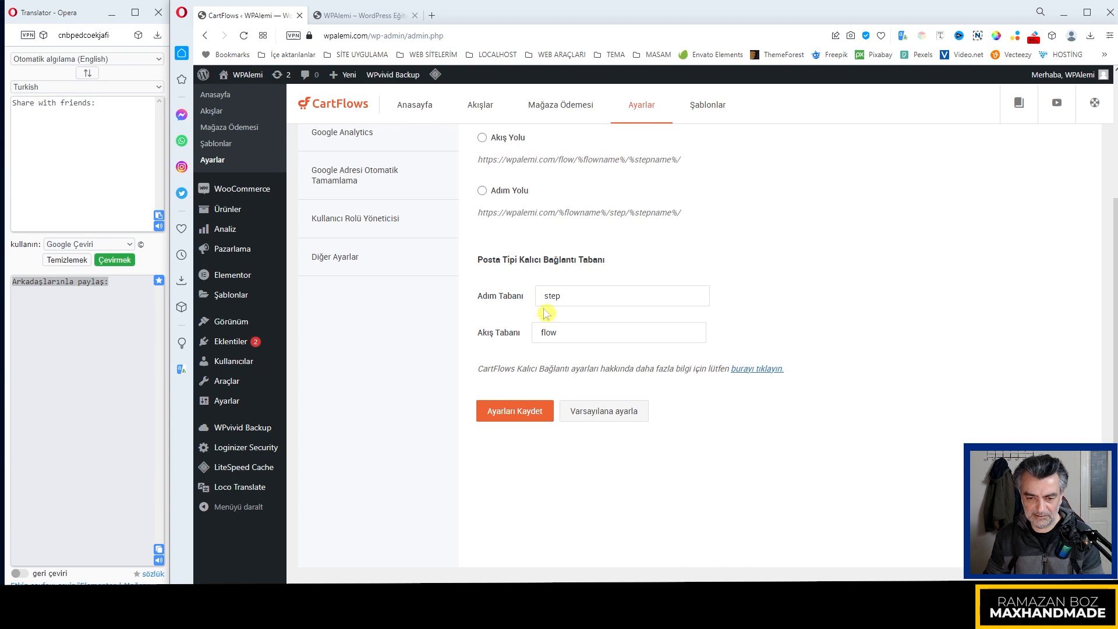
scroll(524, 326, up, 3)
click(349, 269)
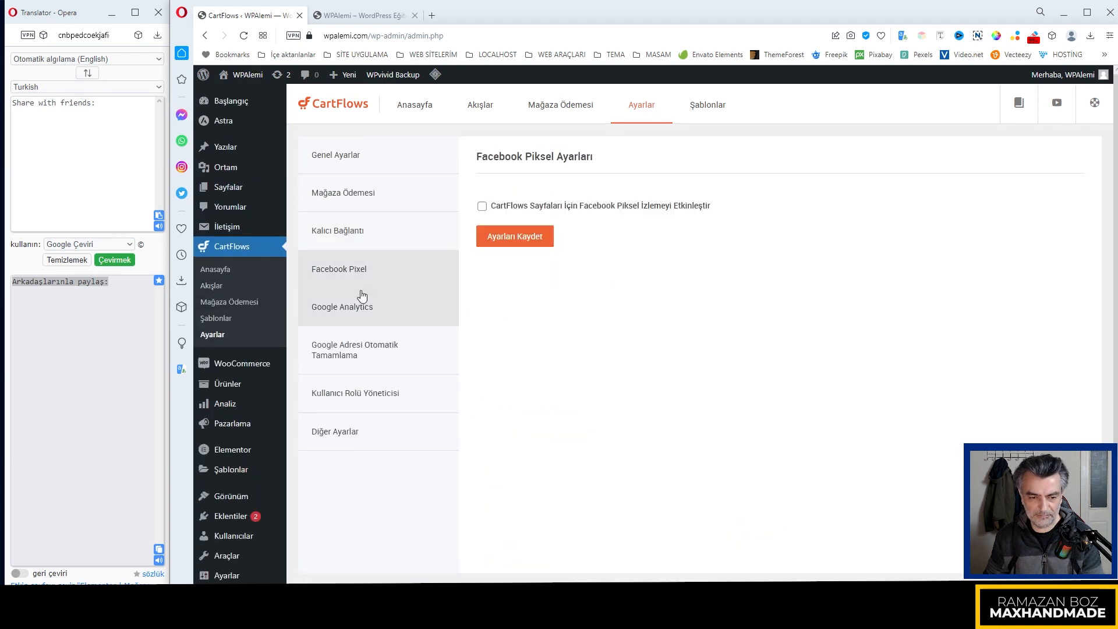
click(345, 308)
click(357, 358)
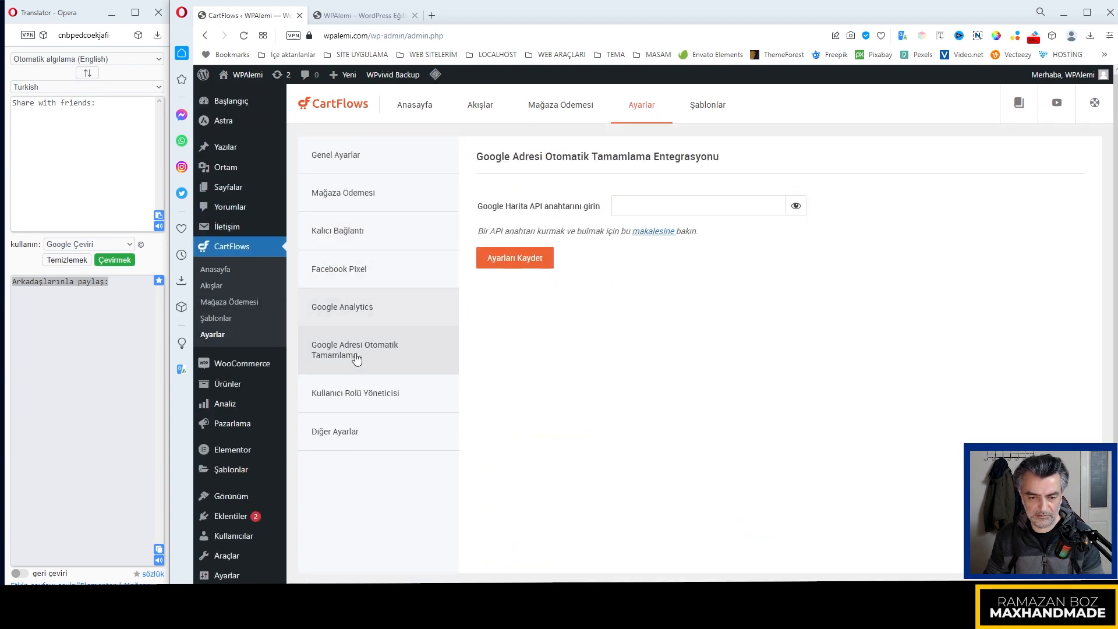
click(342, 394)
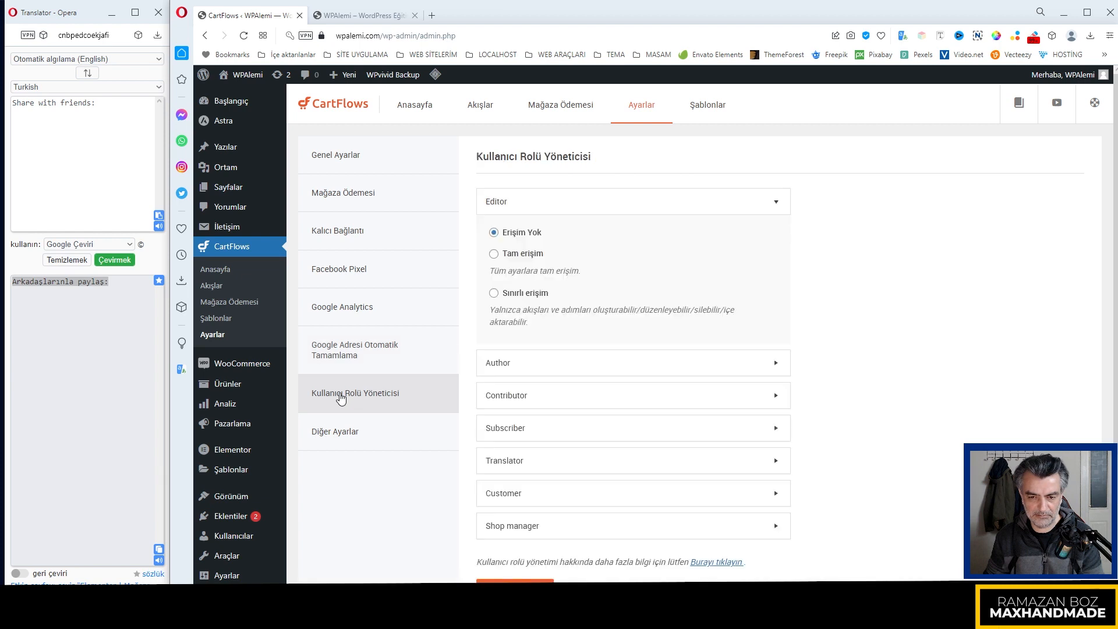
Regenerate the inline CSS in the global Diğer Ayarlar section and save those settings
click(357, 444)
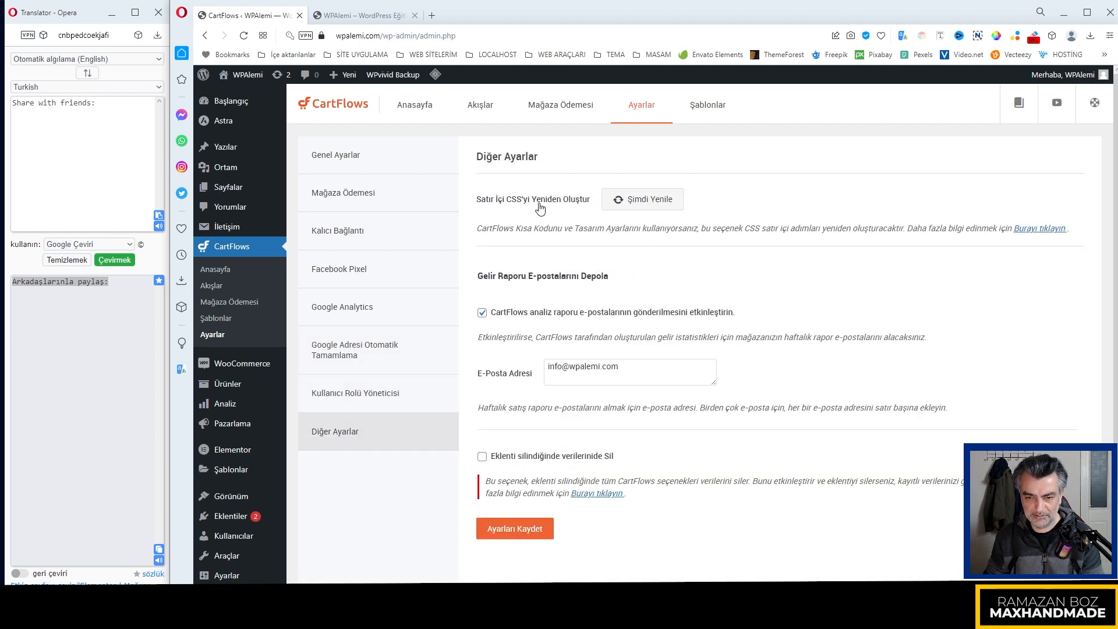
click(640, 202)
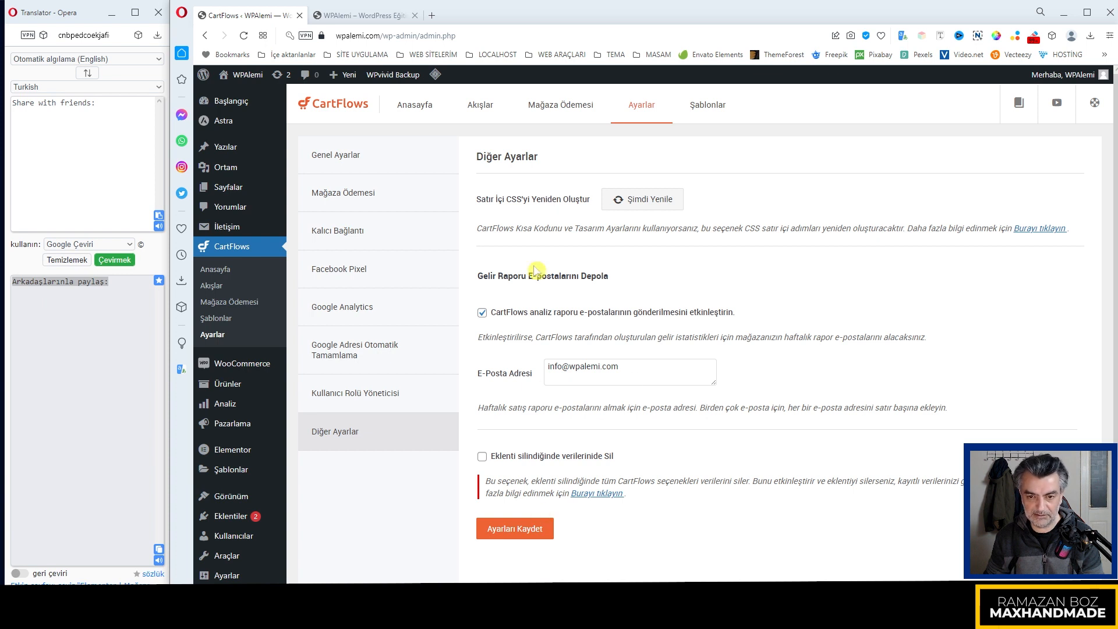
click(515, 530)
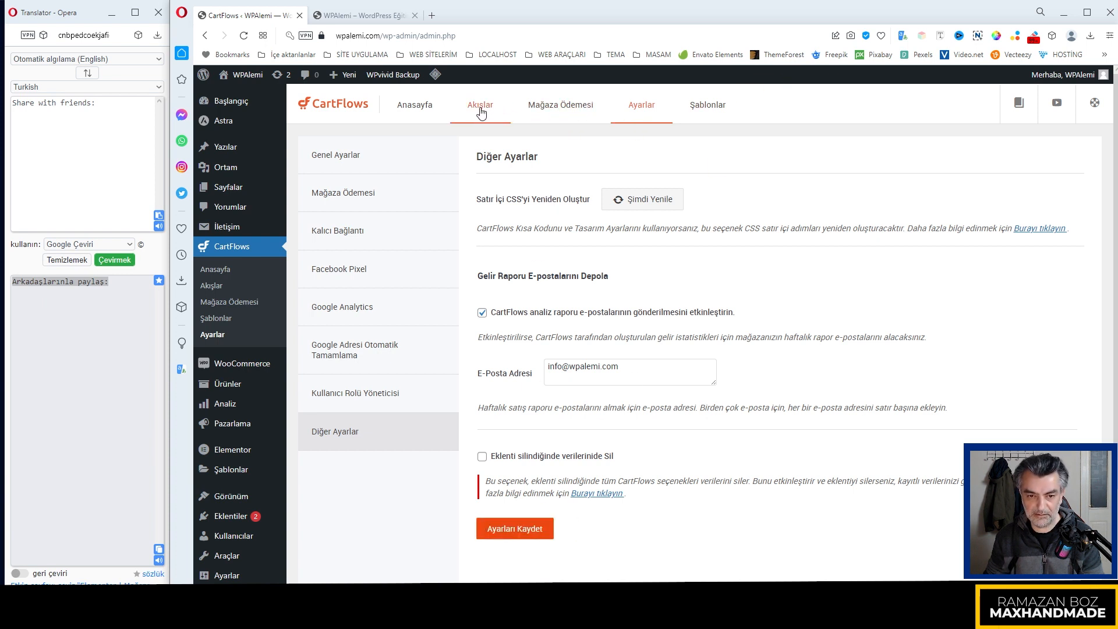
Return to the Mağaza Ödemesi flow and enable the store checkout
click(560, 108)
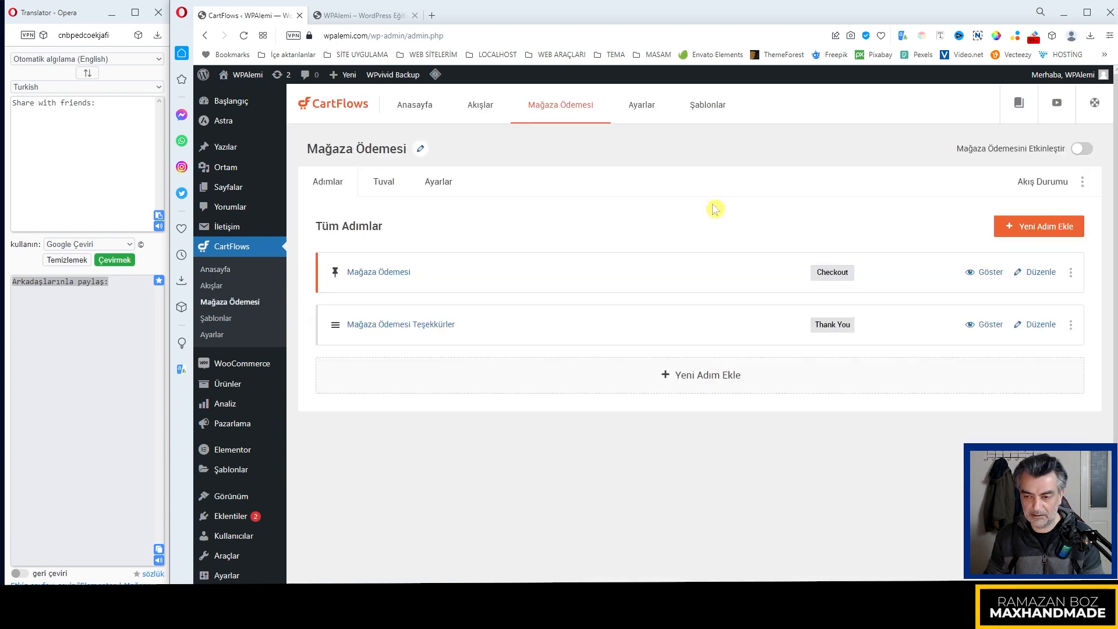
click(1084, 149)
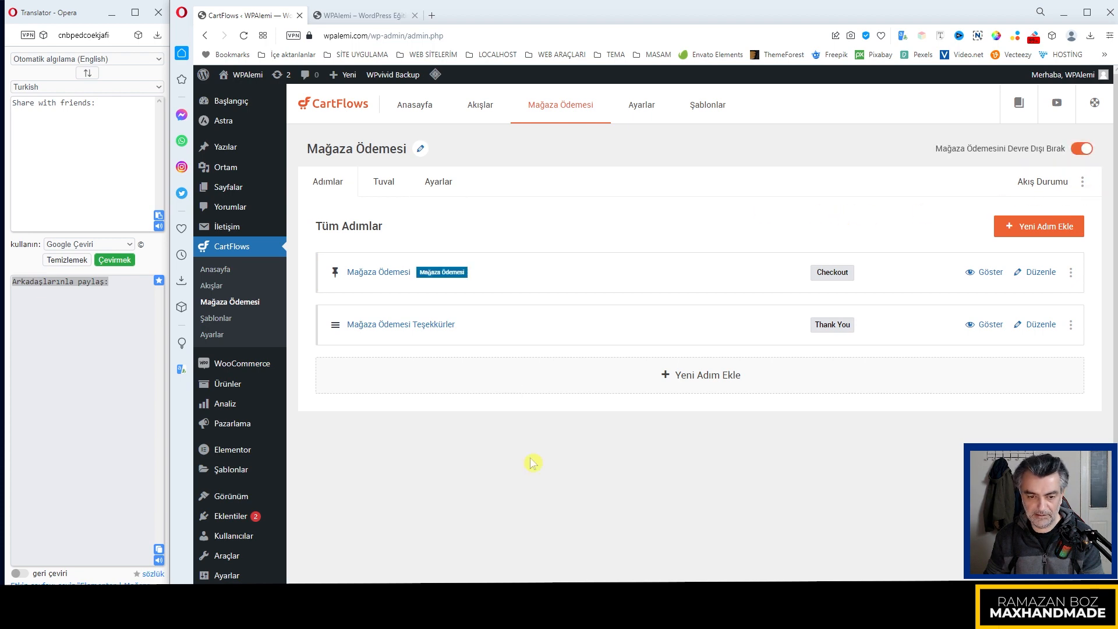
Proceed from the storefront's cart to the checkout page and examine its form, payment options, FAQ and footer
click(349, 15)
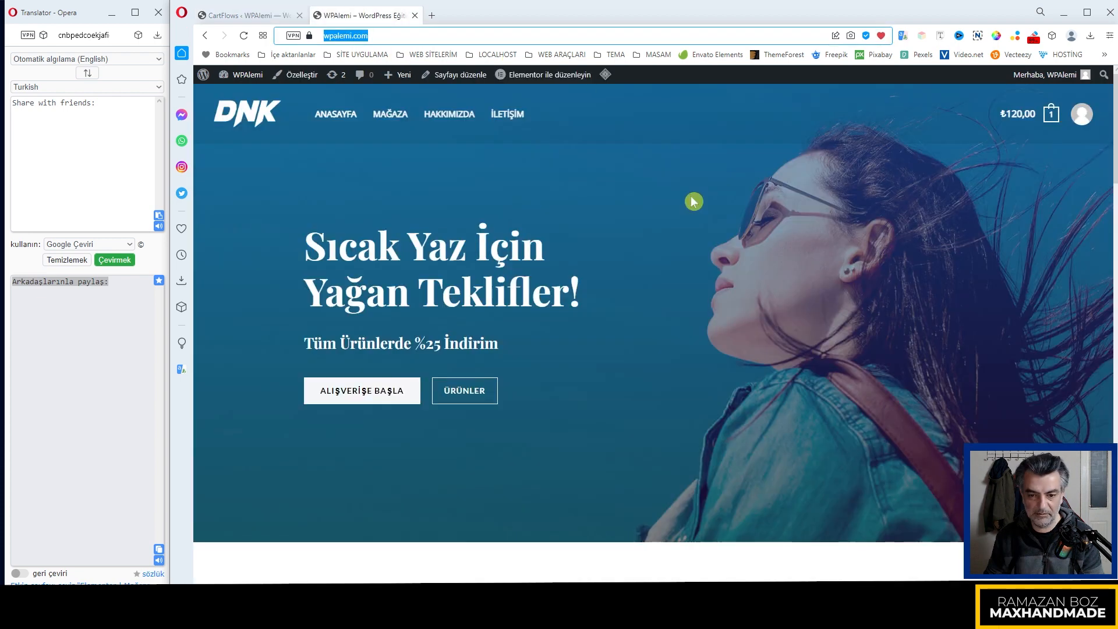
click(1051, 114)
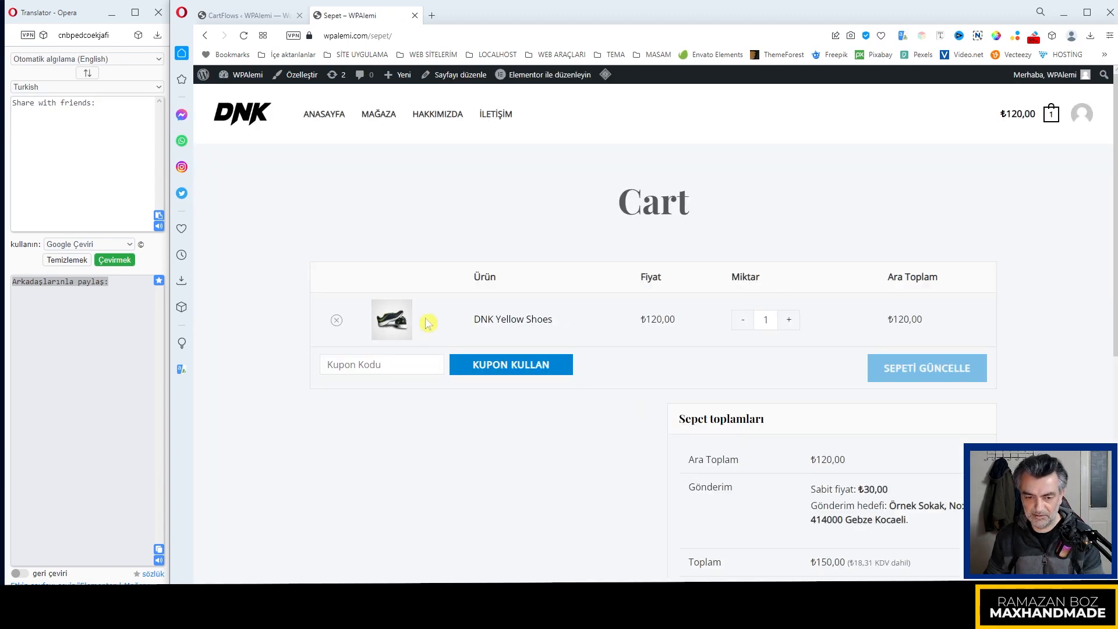
scroll(854, 335, down, 3)
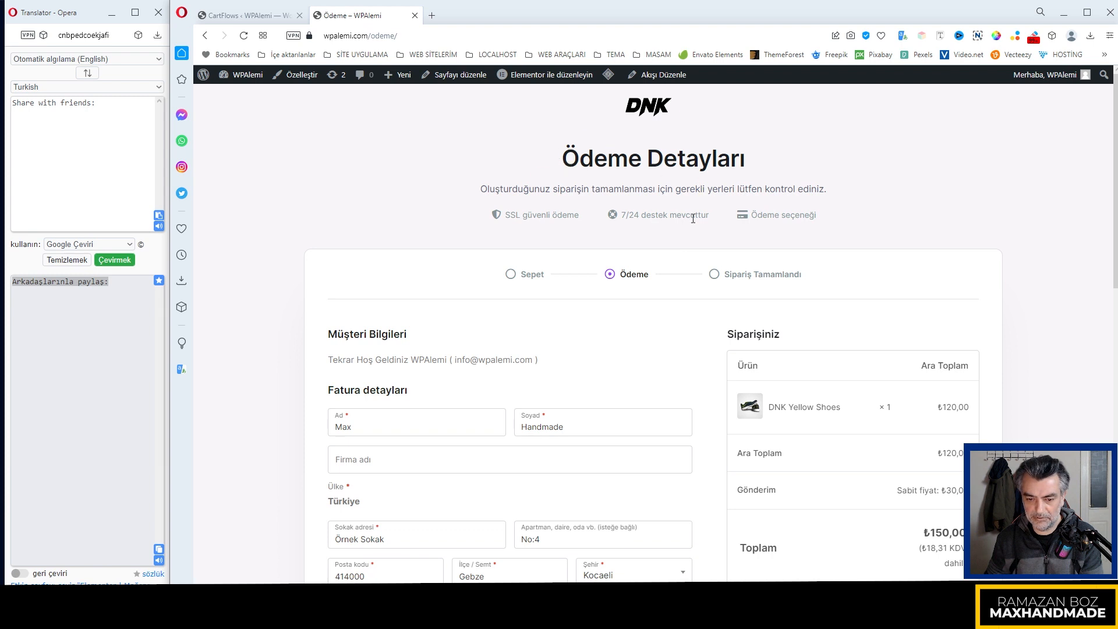
scroll(693, 219, down, 5)
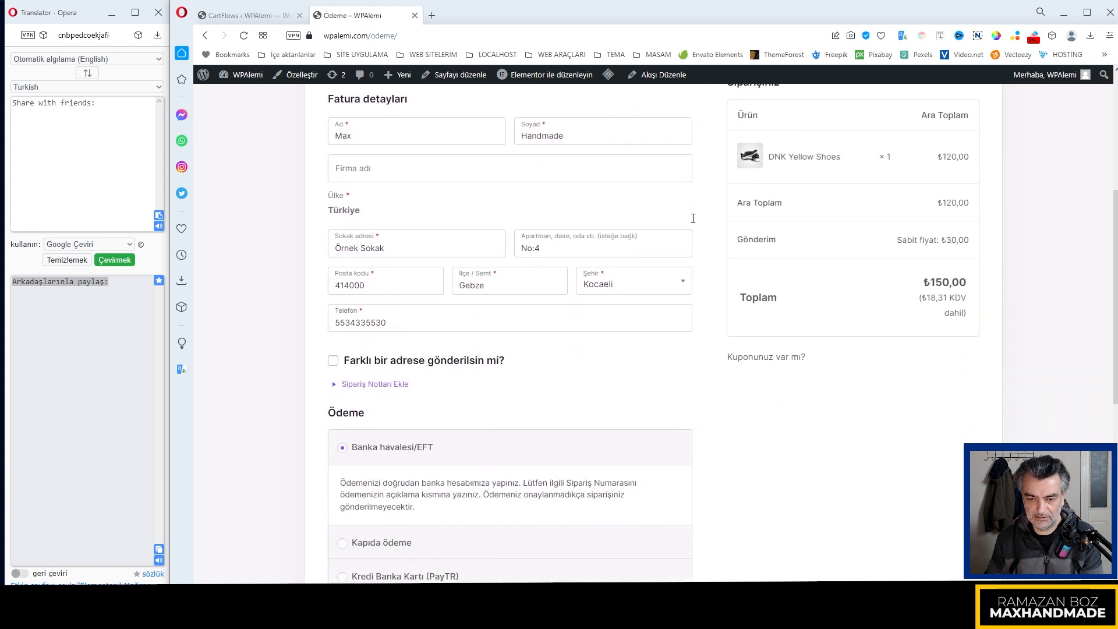
scroll(693, 219, down, 4)
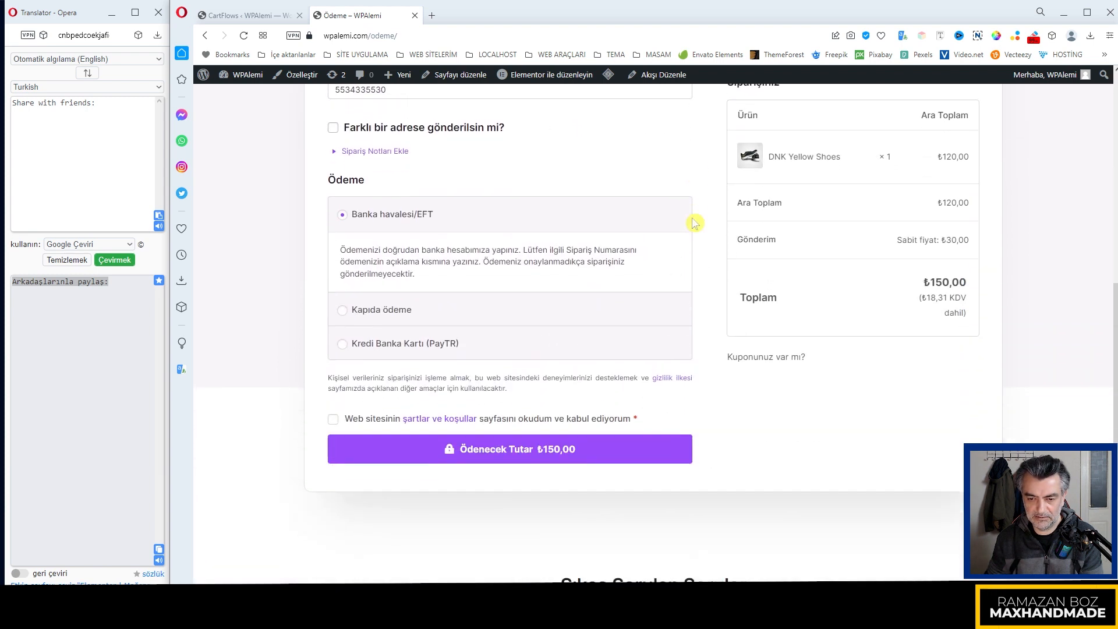
scroll(693, 223, down, 4)
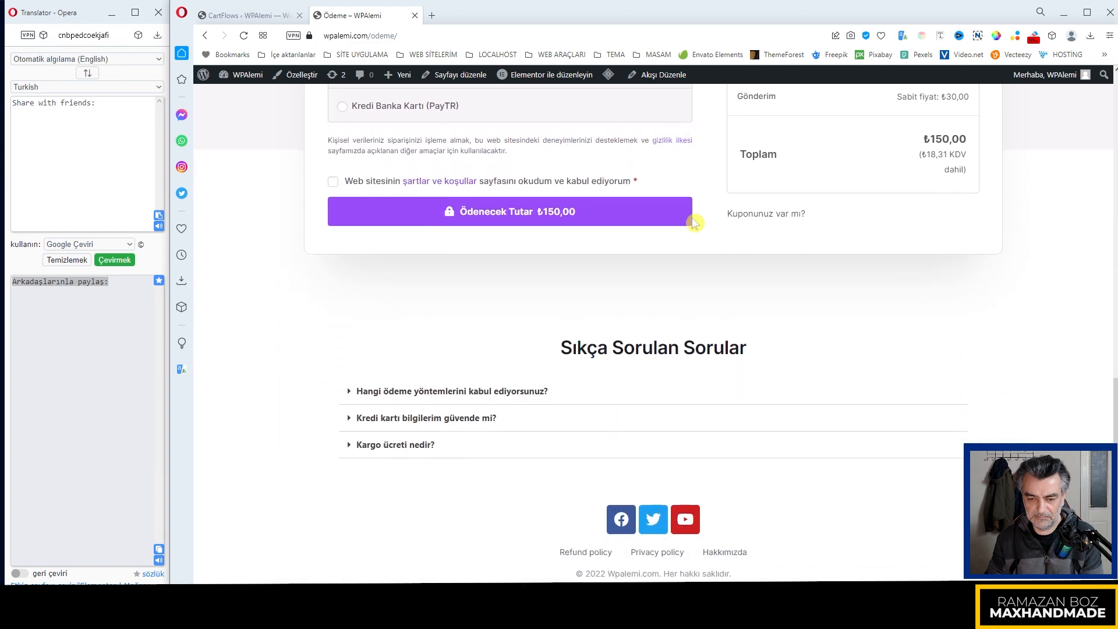
scroll(743, 321, up, 4)
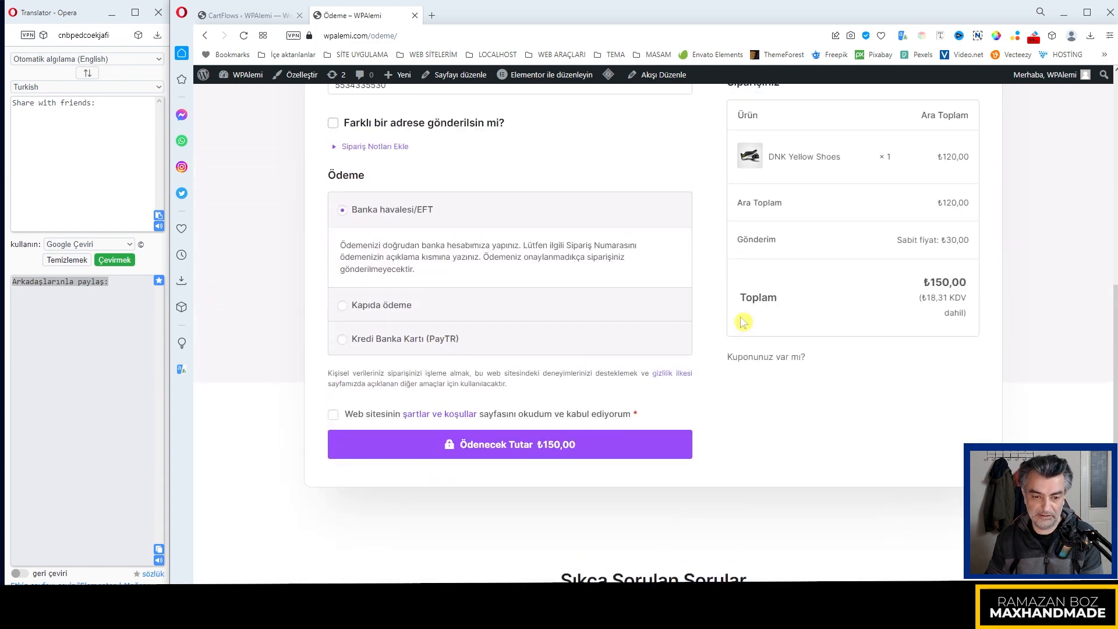
Choose Kapıda ödeme as the payment method on the checkout page and check the order summary
scroll(743, 322, up, 2)
click(387, 430)
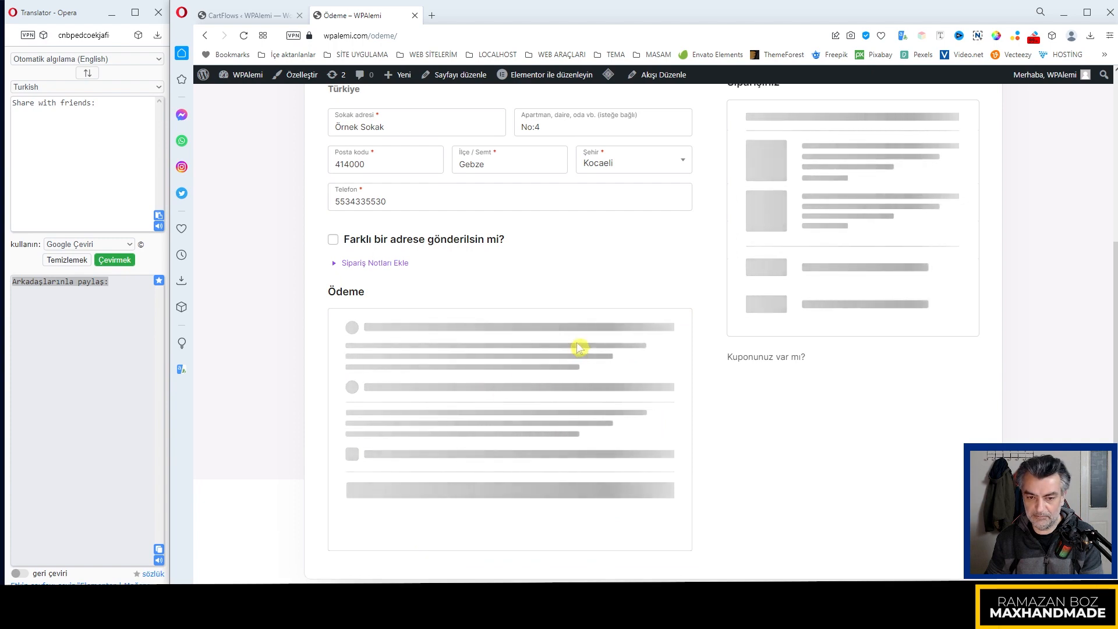
scroll(579, 348, up, 7)
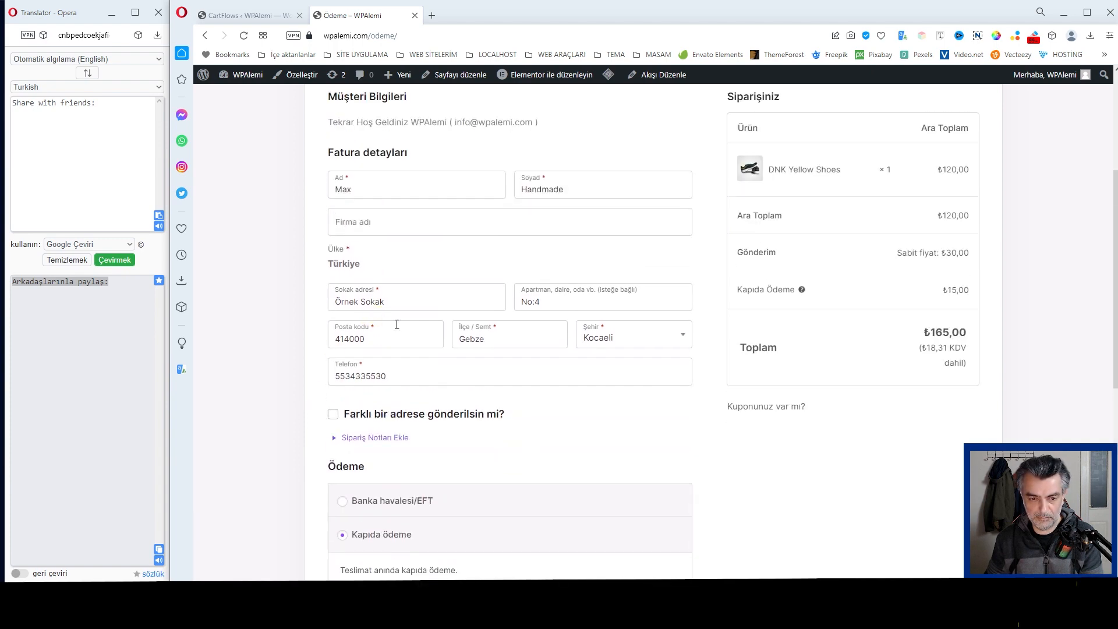
scroll(548, 330, down, 4)
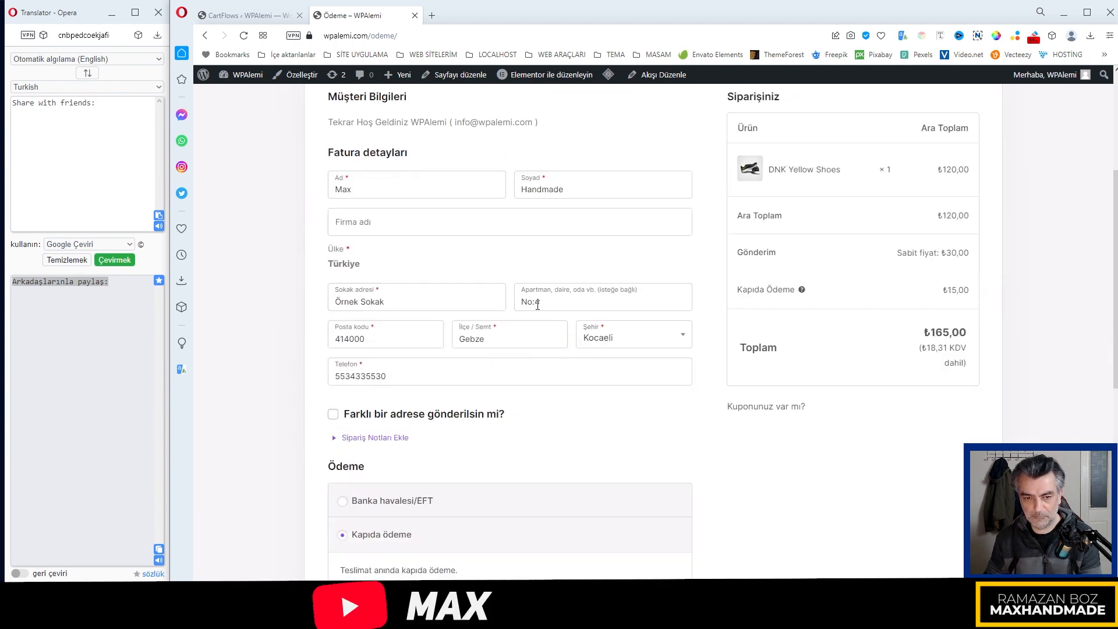
Review the customer and billing sections, and open the coupon code entry below the order summary
scroll(541, 294, up, 3)
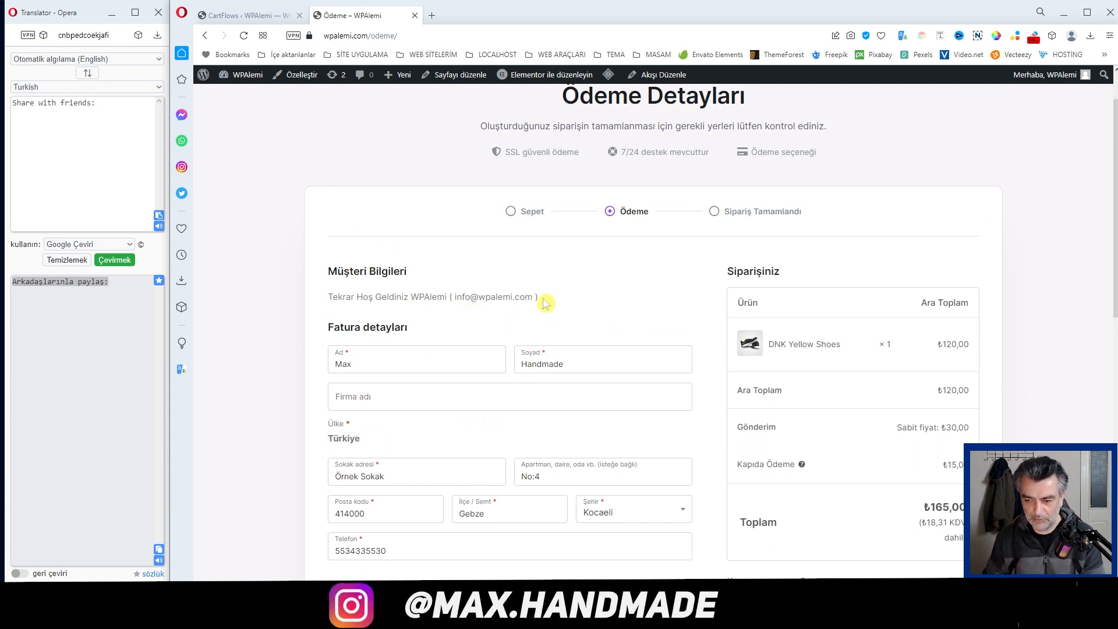
scroll(579, 287, down, 2)
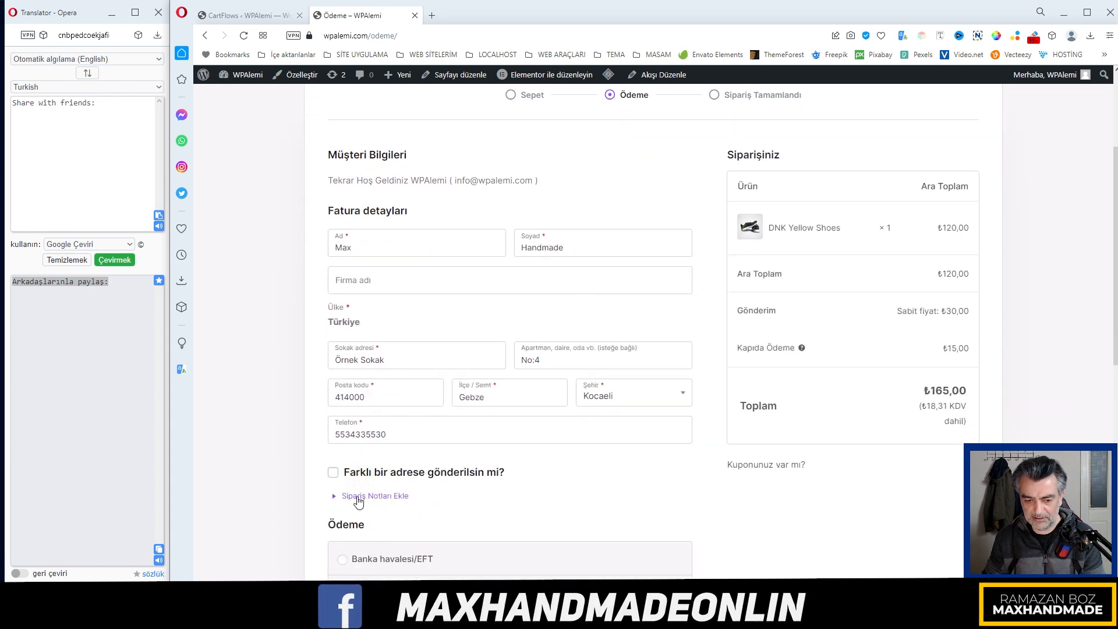
click(752, 466)
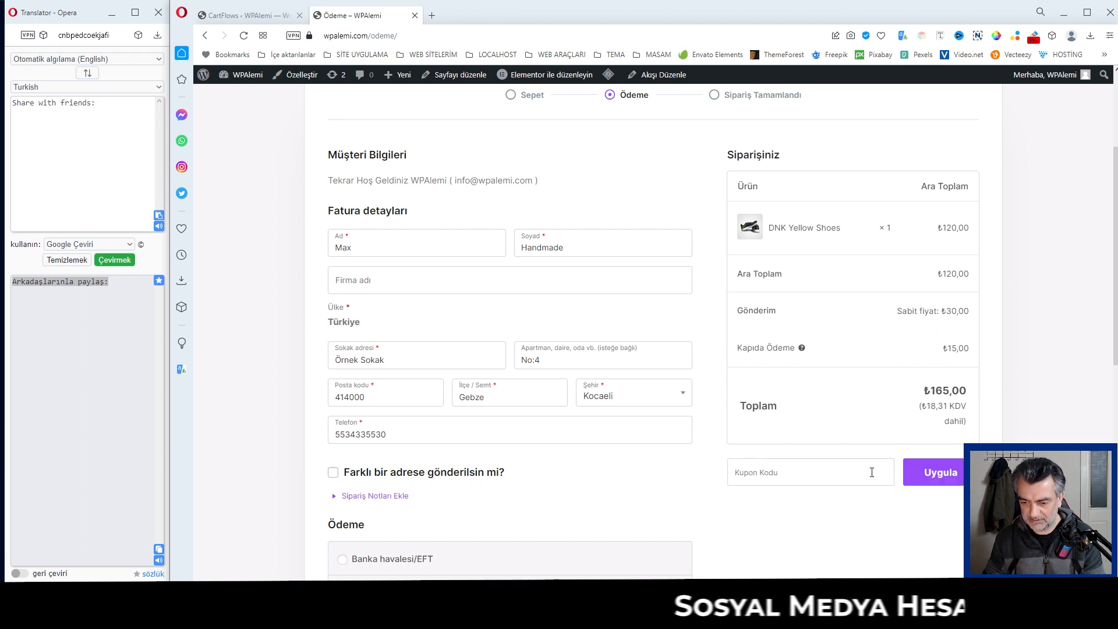
click(805, 475)
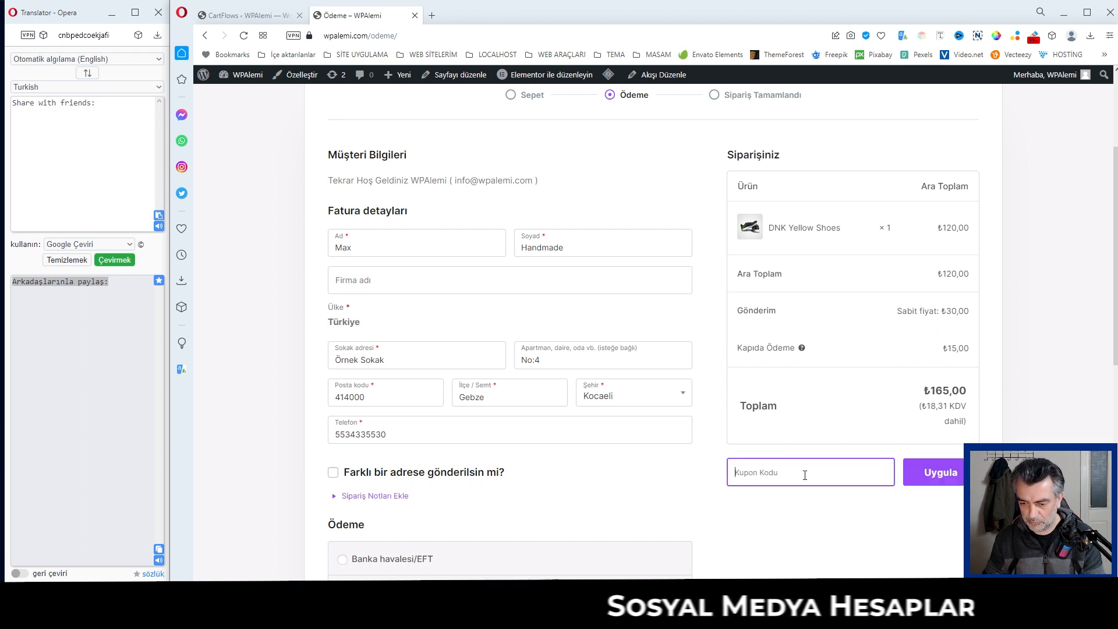
Open the order notes field under the billing details and review the payment options below it
click(364, 497)
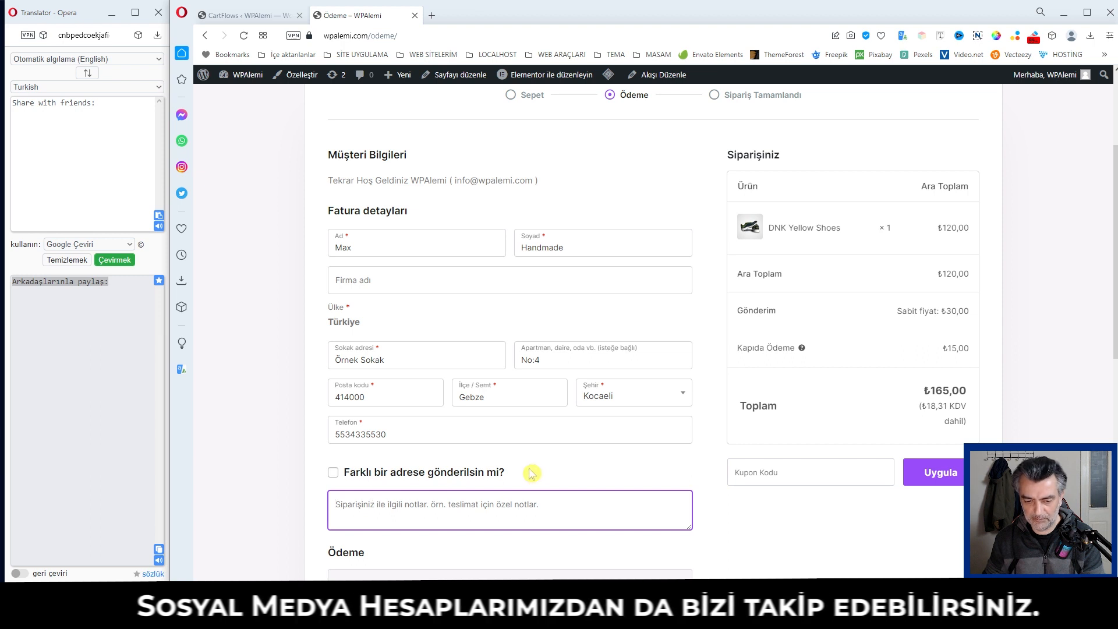
scroll(531, 473, down, 2)
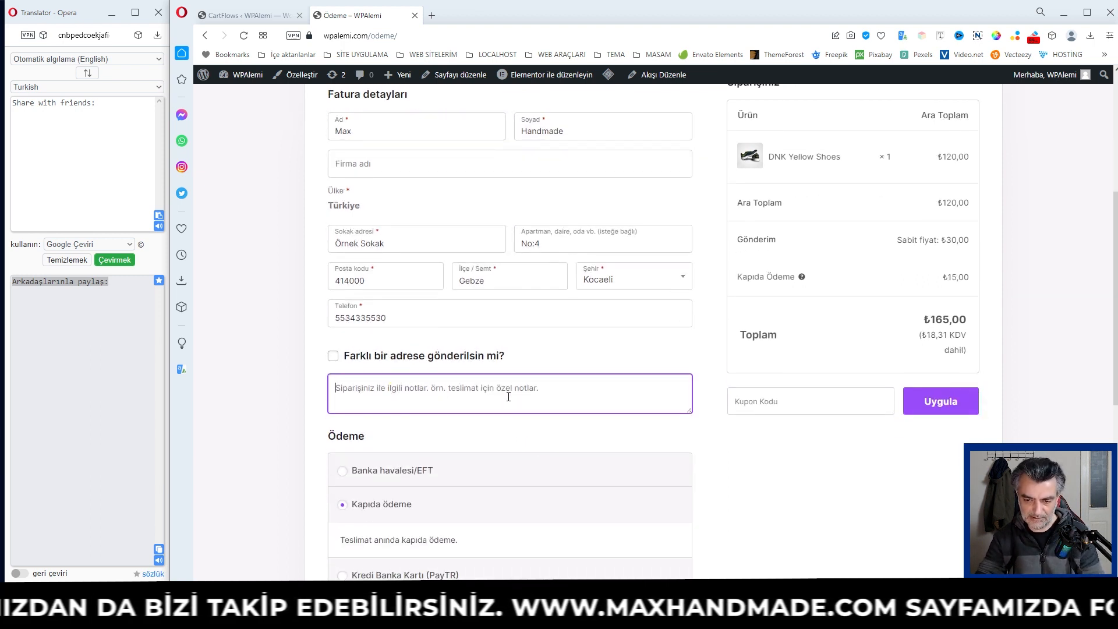
scroll(508, 397, down, 5)
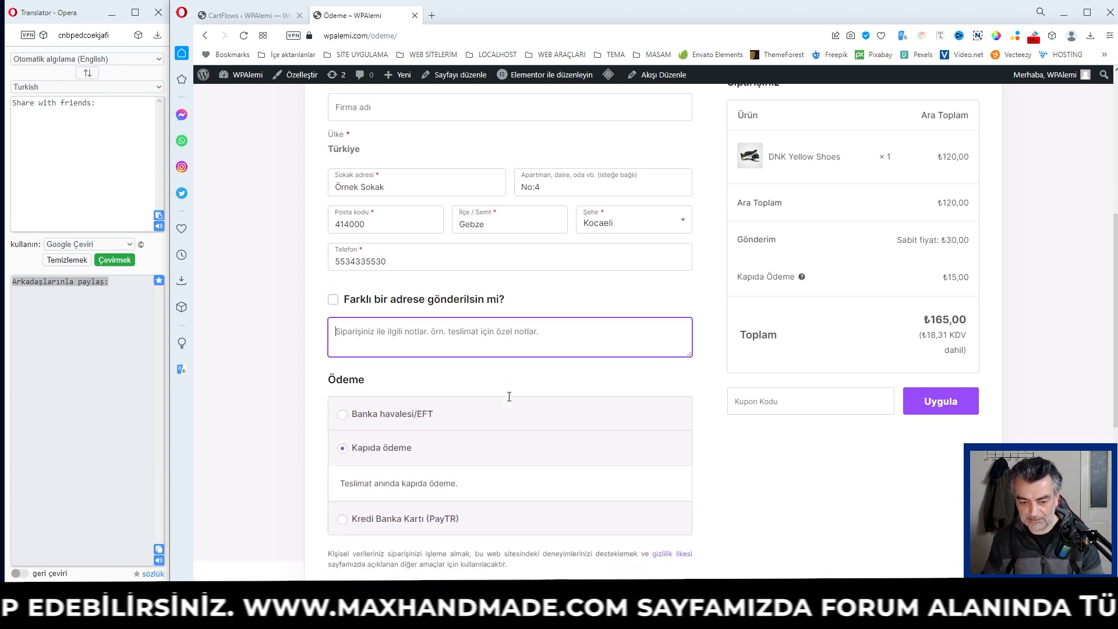
scroll(698, 429, down, 3)
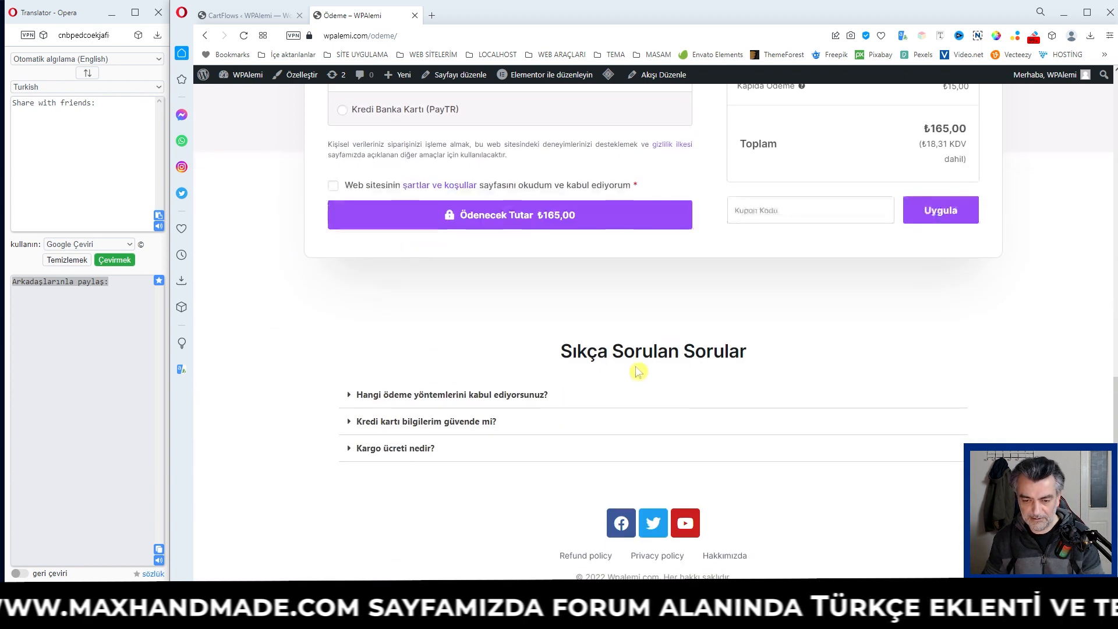
Expand and collapse the payment methods and card security questions in the Sıkça Sorulan Sorular section, and return to the page header
click(386, 394)
click(410, 500)
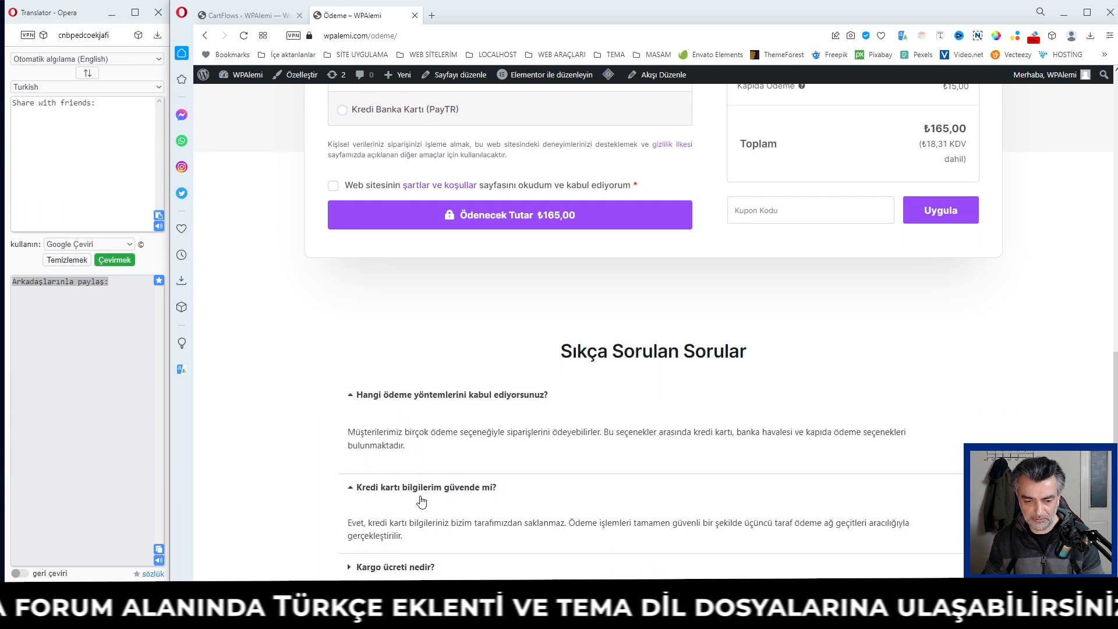
click(412, 401)
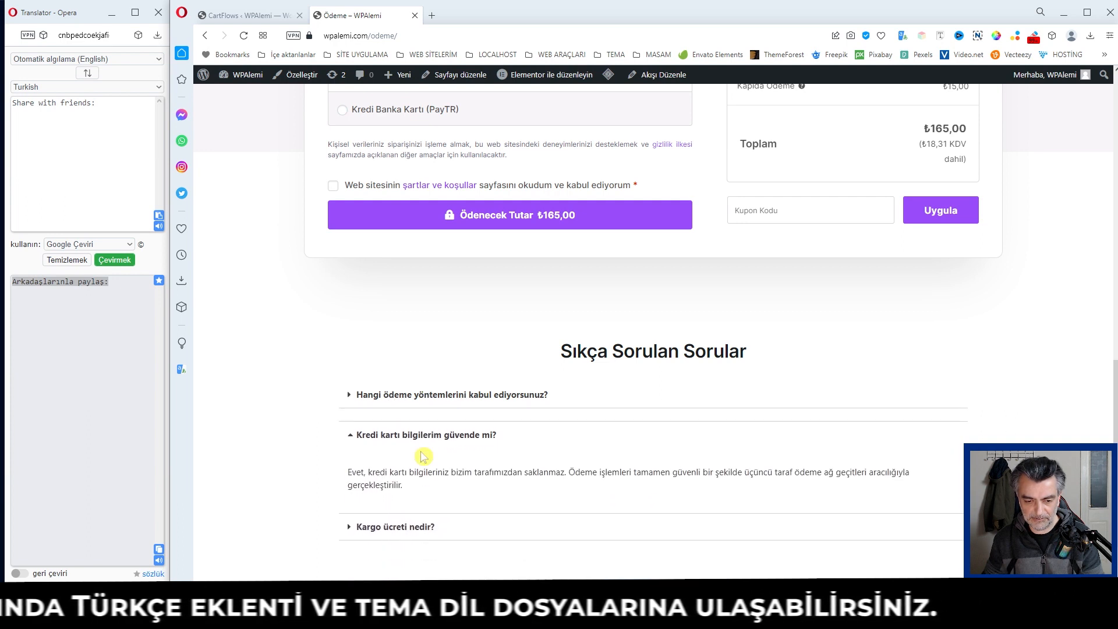
click(407, 425)
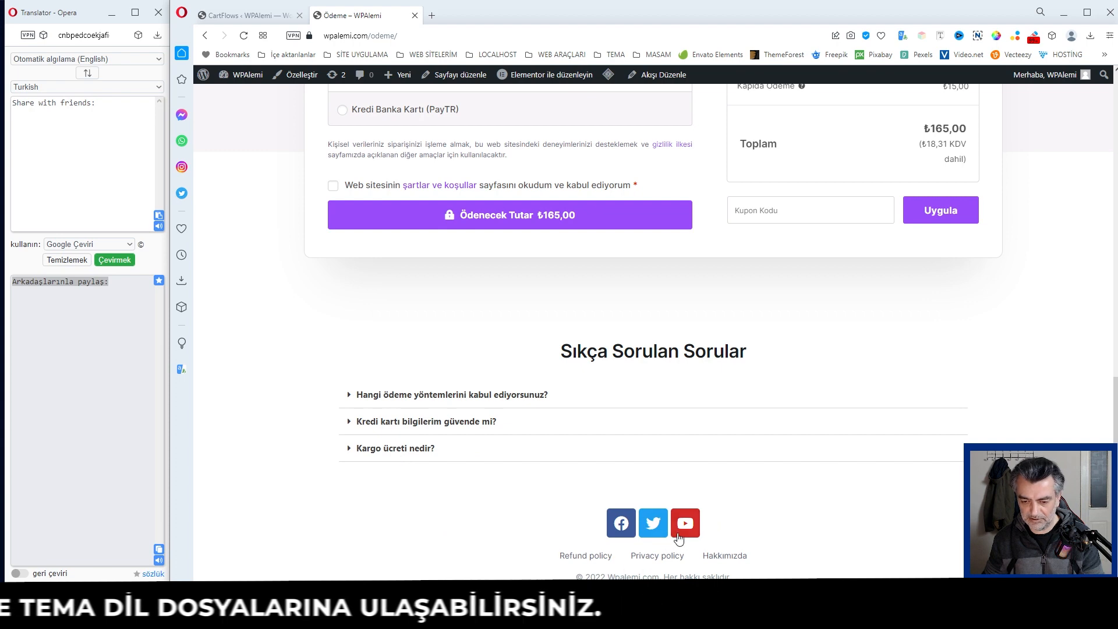
scroll(766, 526, up, 4)
scroll(766, 525, up, 4)
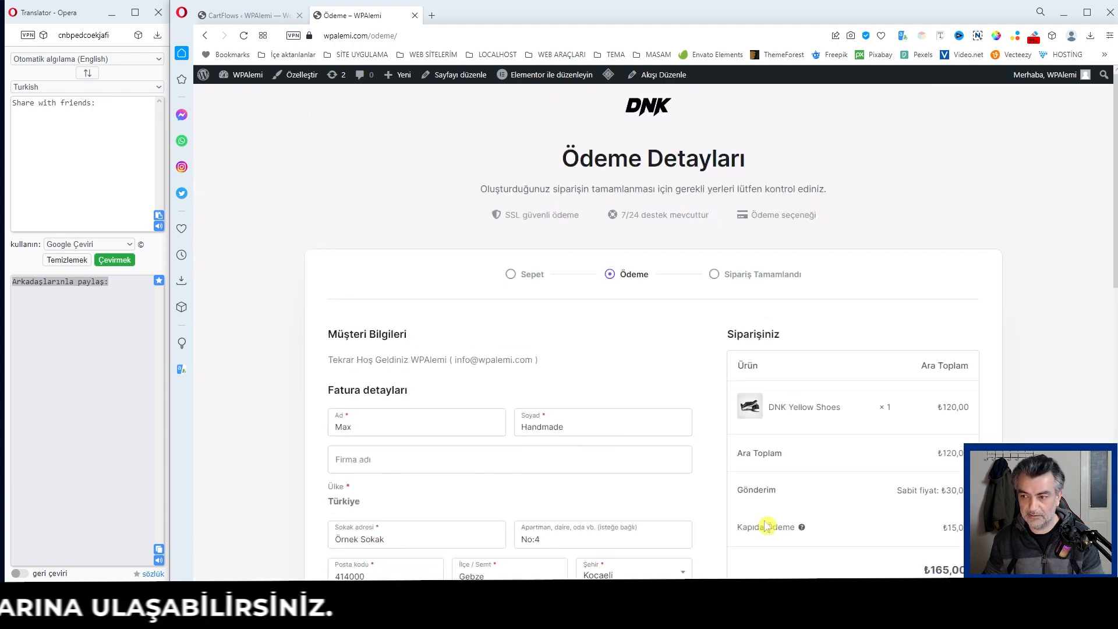
Inspect the checkout page in the iPhone 12 Pro device preview and review its header, step indicator and billing form
right_click(534, 236)
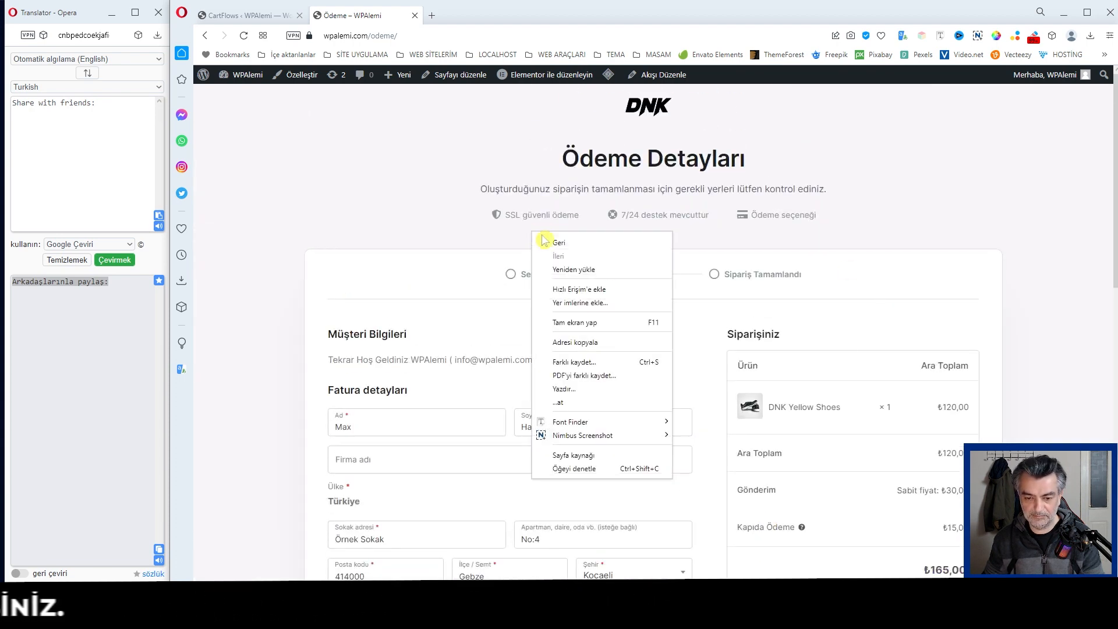
click(603, 473)
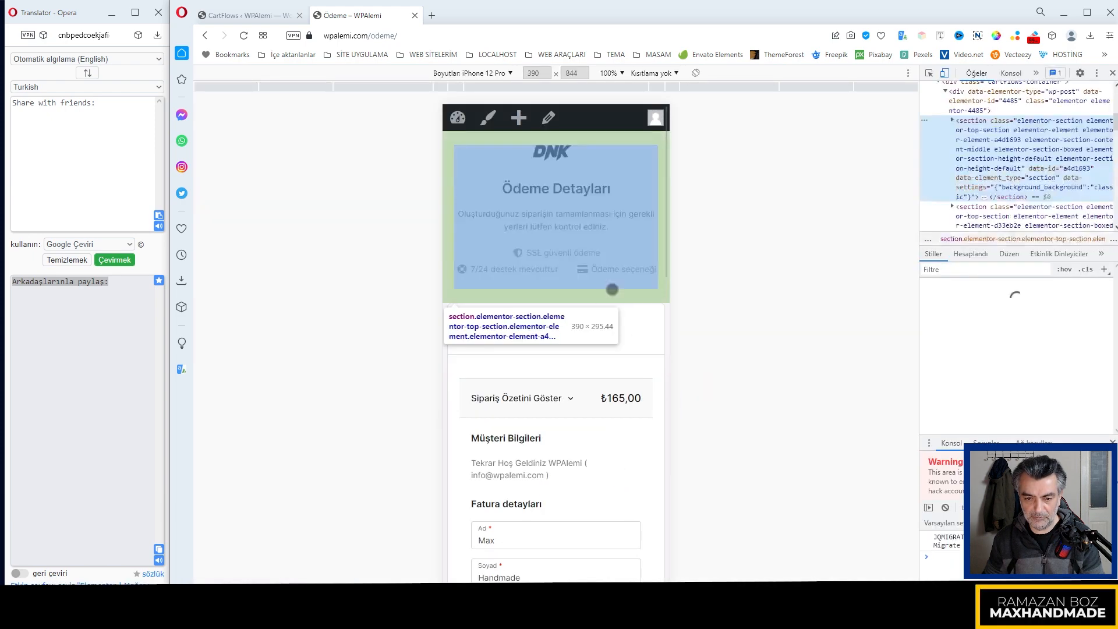
scroll(643, 340, down, 3)
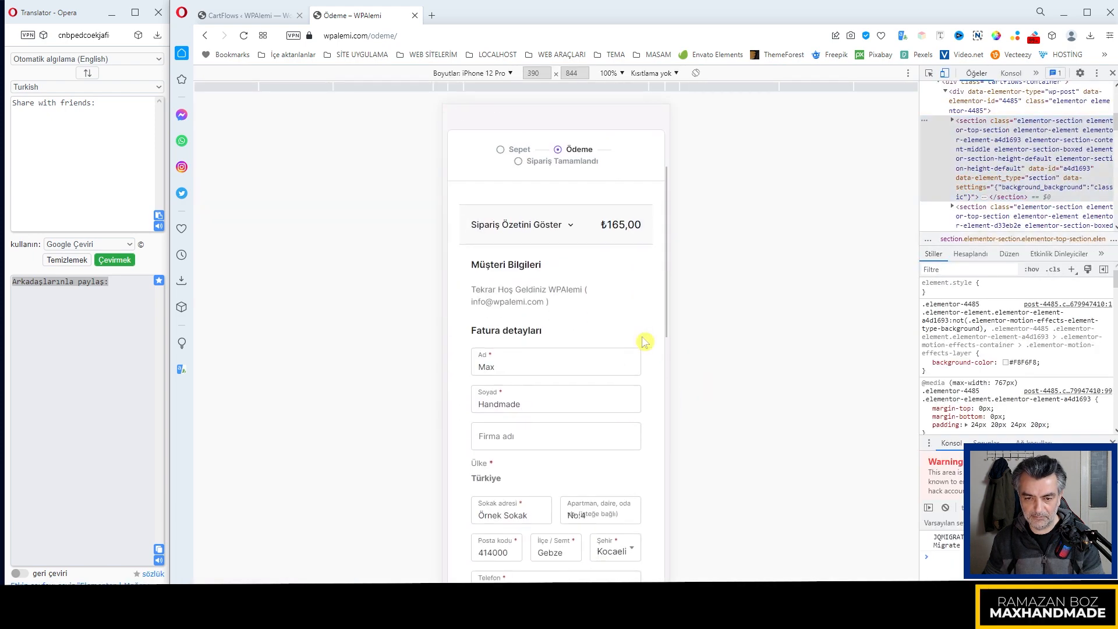
scroll(643, 342, up, 3)
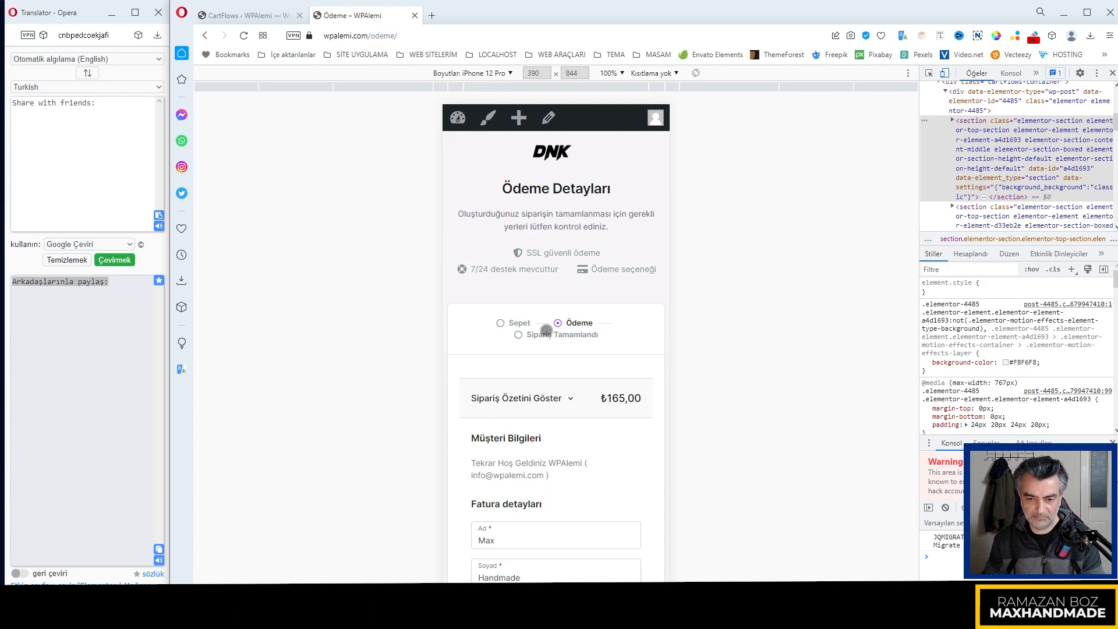
scroll(559, 300, down, 4)
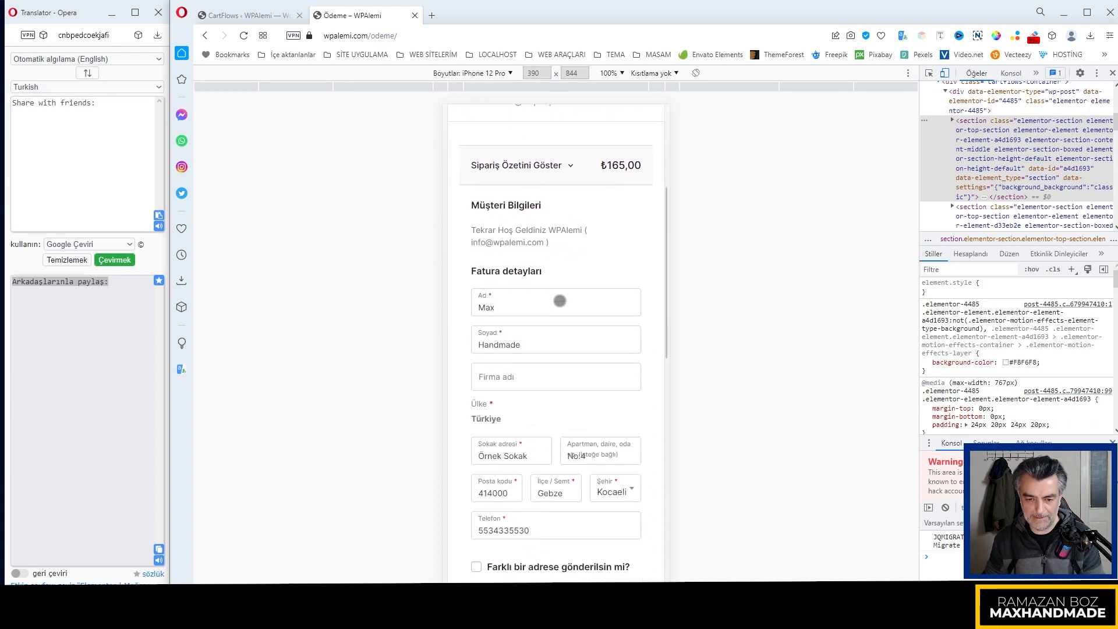
scroll(559, 300, down, 3)
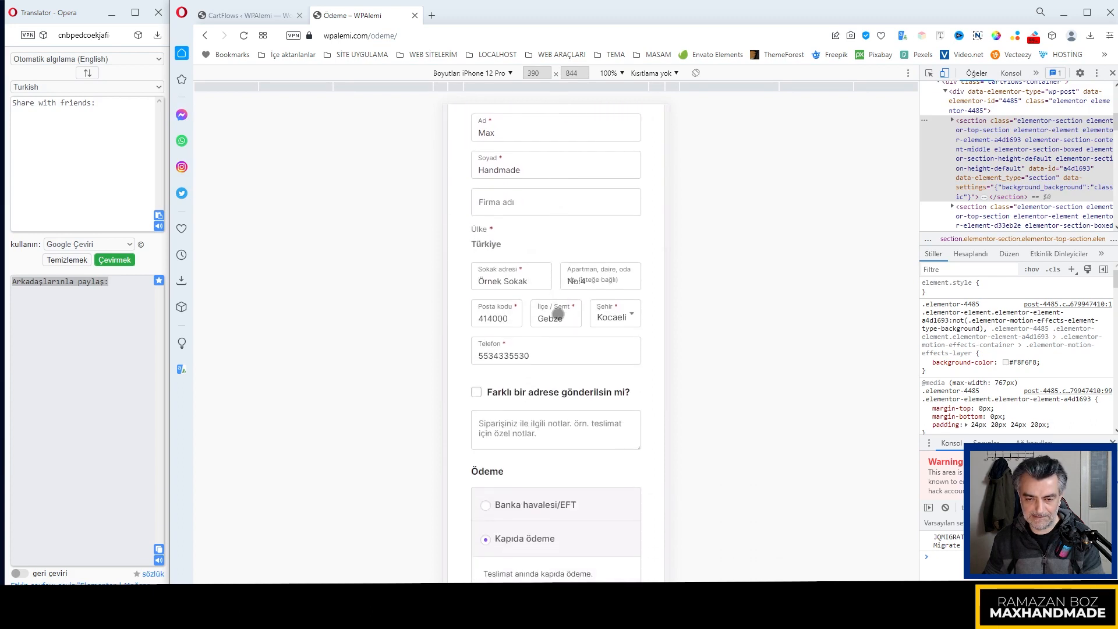
Examine the mobile layout's payment section, FAQ and footer, and compare them with the customer fields above
scroll(582, 316, down, 4)
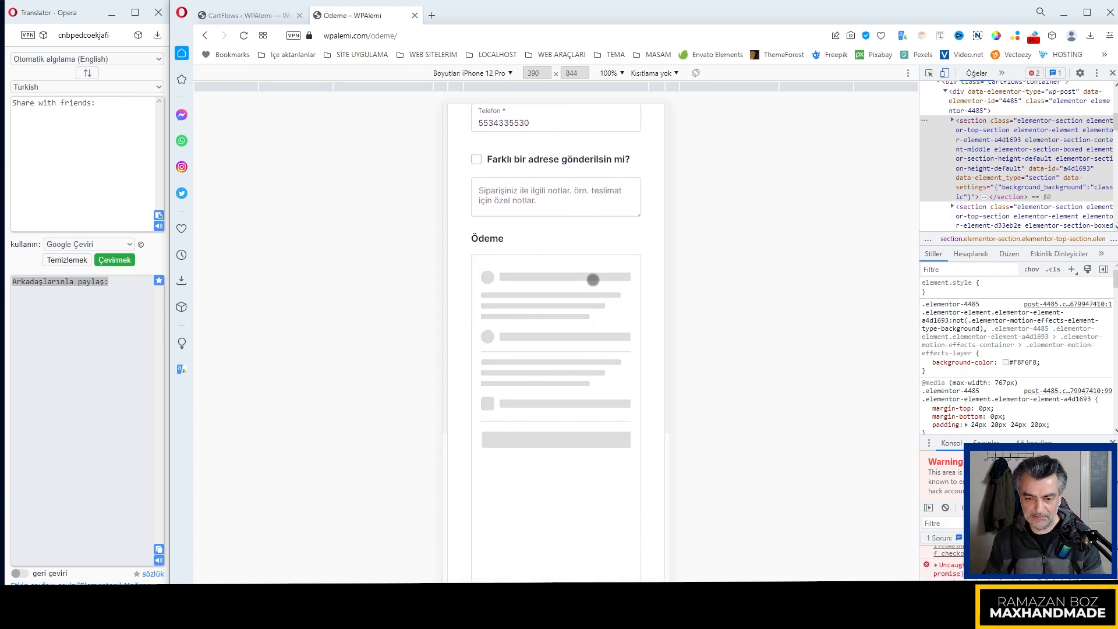
scroll(592, 280, down, 5)
scroll(604, 287, up, 2)
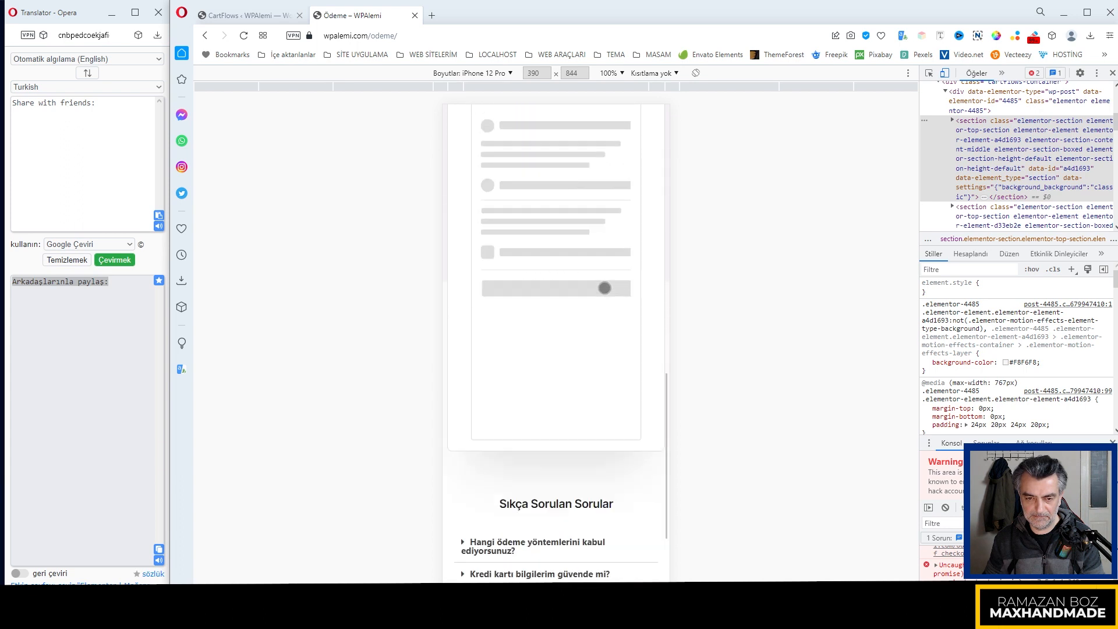
scroll(604, 288, up, 5)
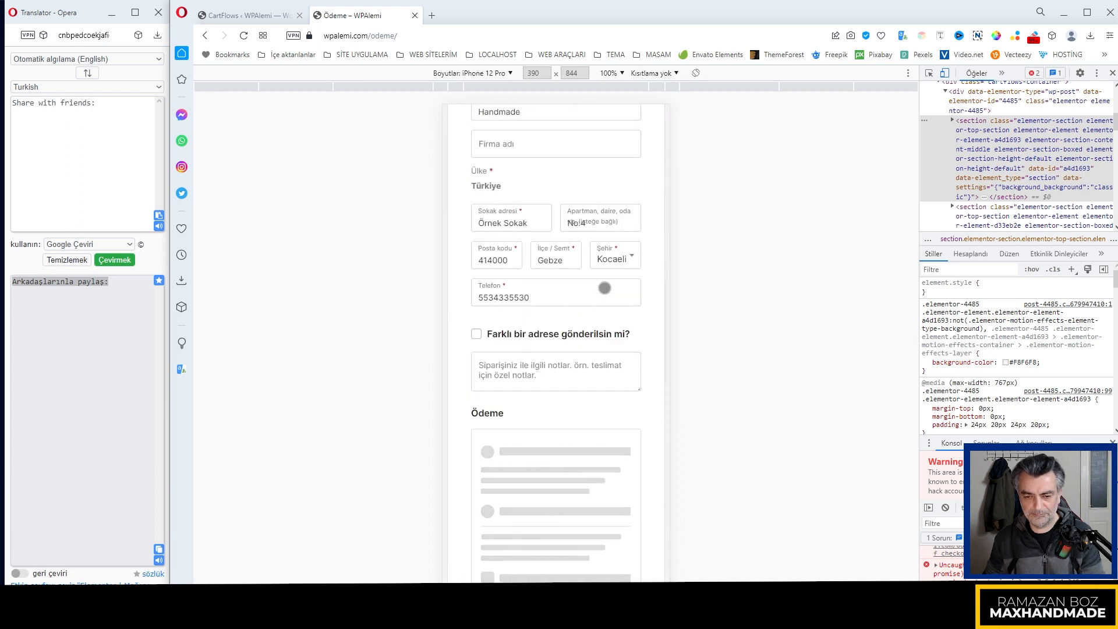
scroll(610, 245, down, 3)
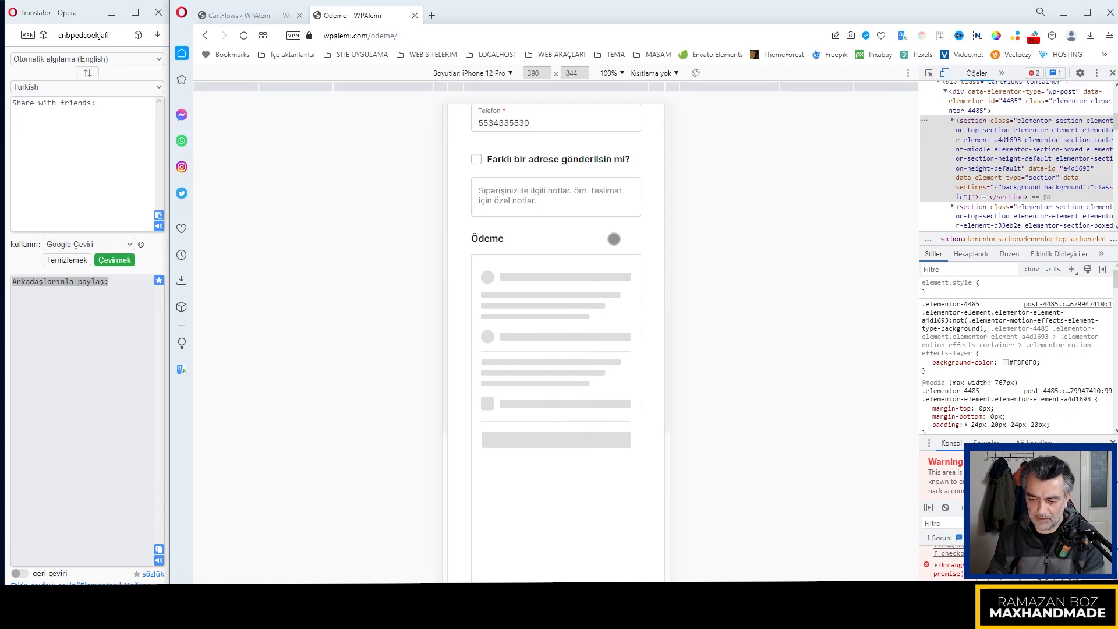
scroll(610, 338, up, 2)
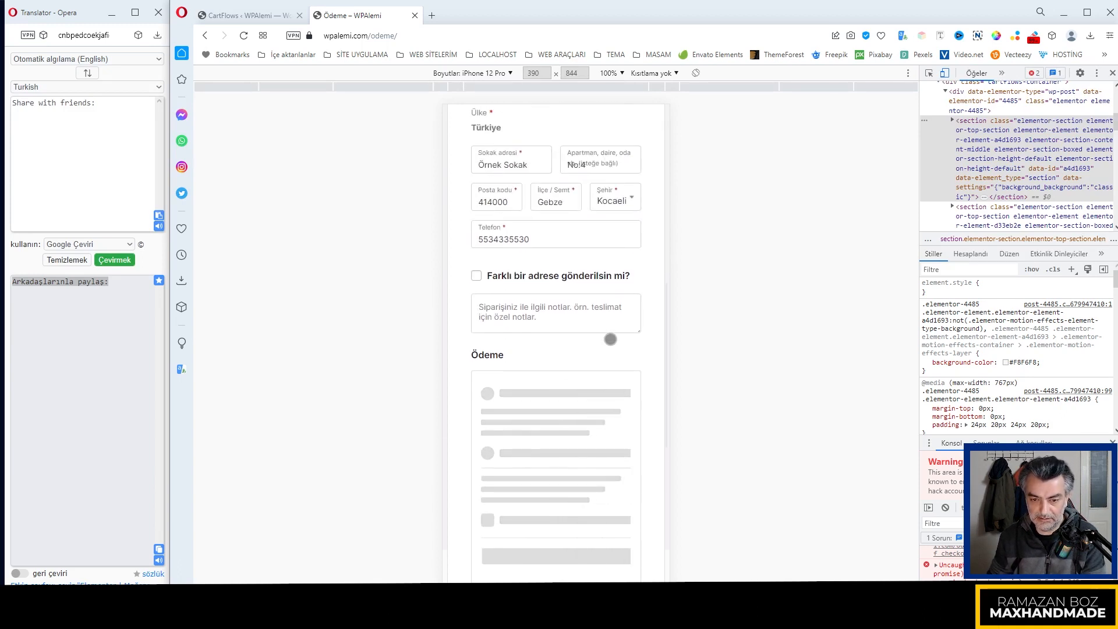
scroll(610, 339, down, 7)
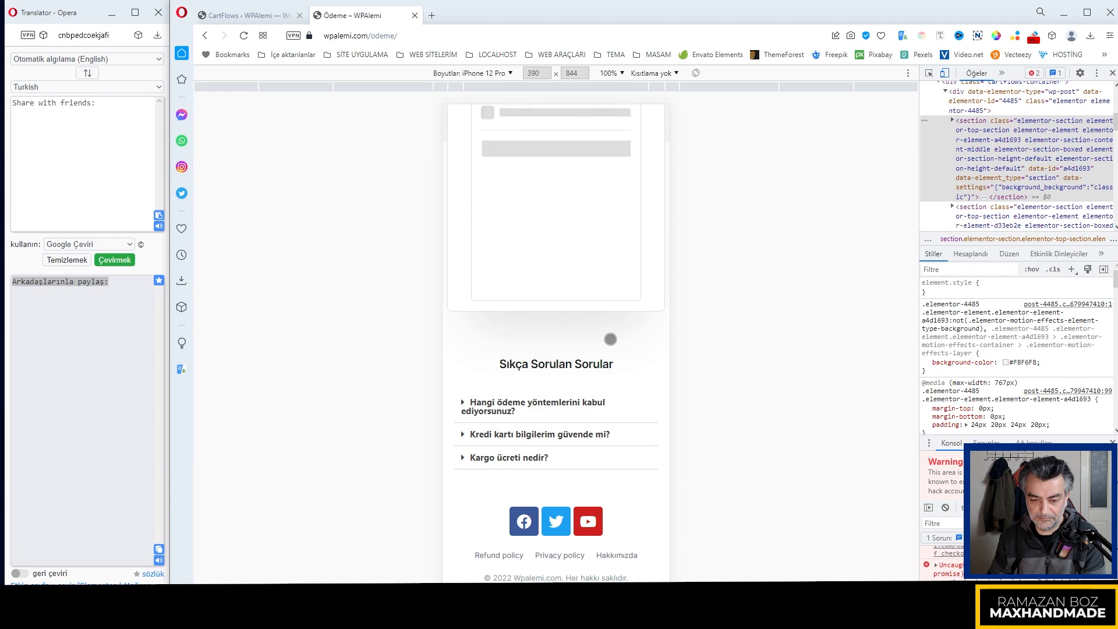
scroll(610, 339, up, 10)
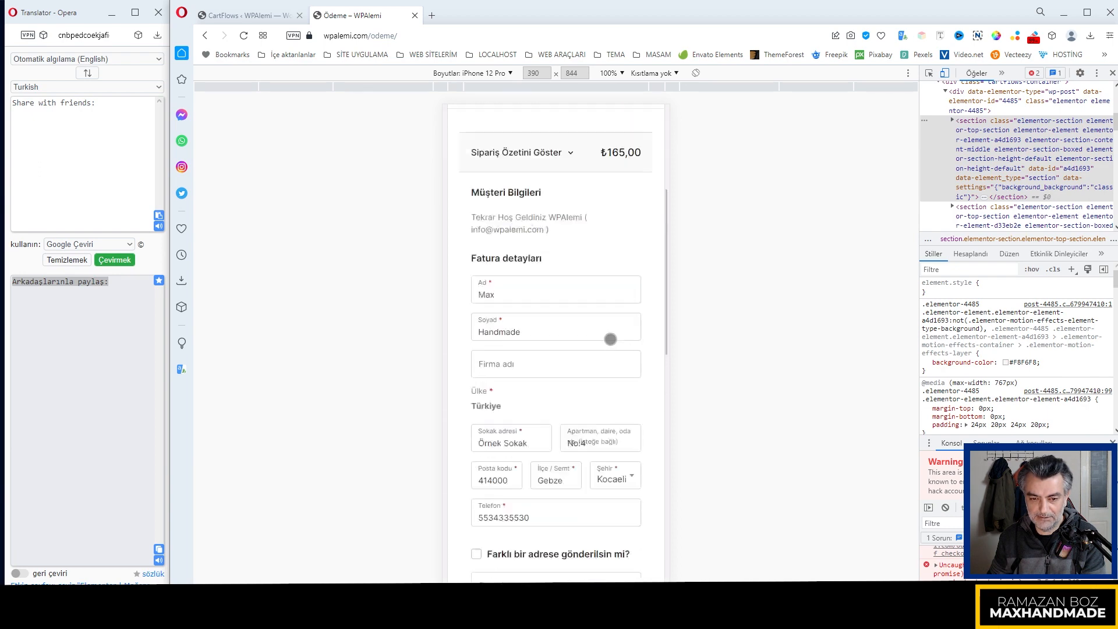
scroll(610, 339, up, 3)
scroll(611, 339, down, 9)
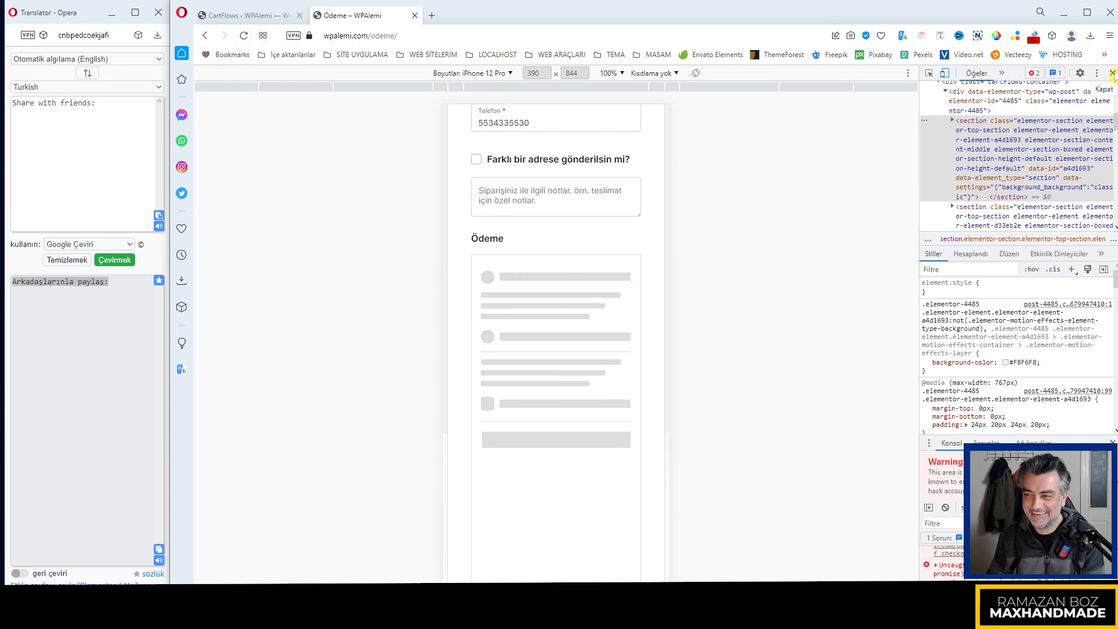
Close the developer tools and reload the checkout page in desktop view
key(F12)
scroll(693, 332, up, 4)
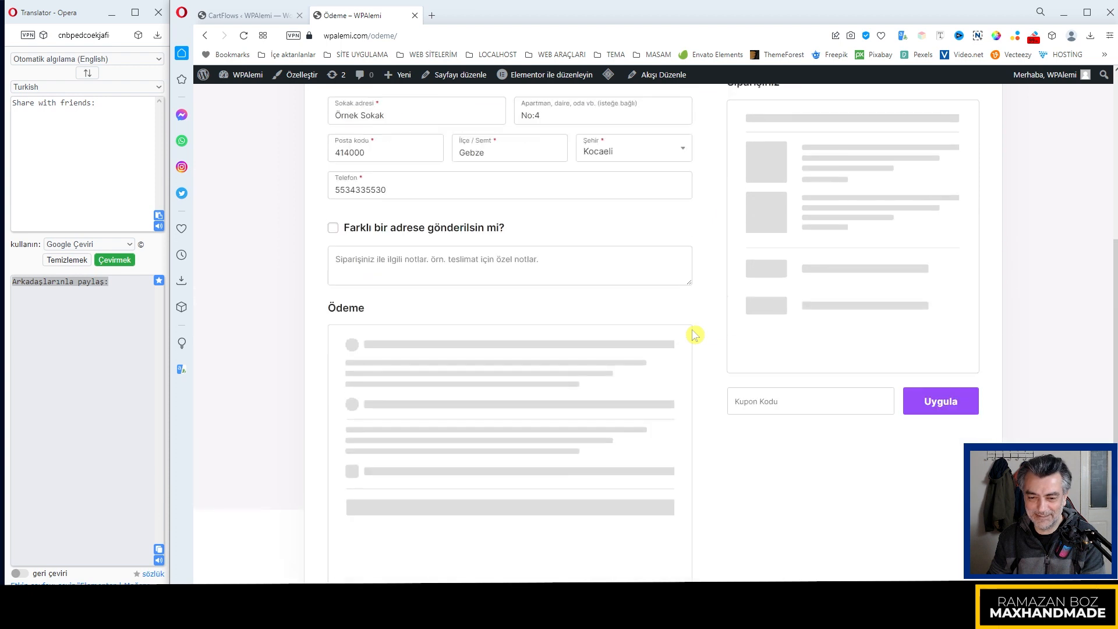
click(246, 36)
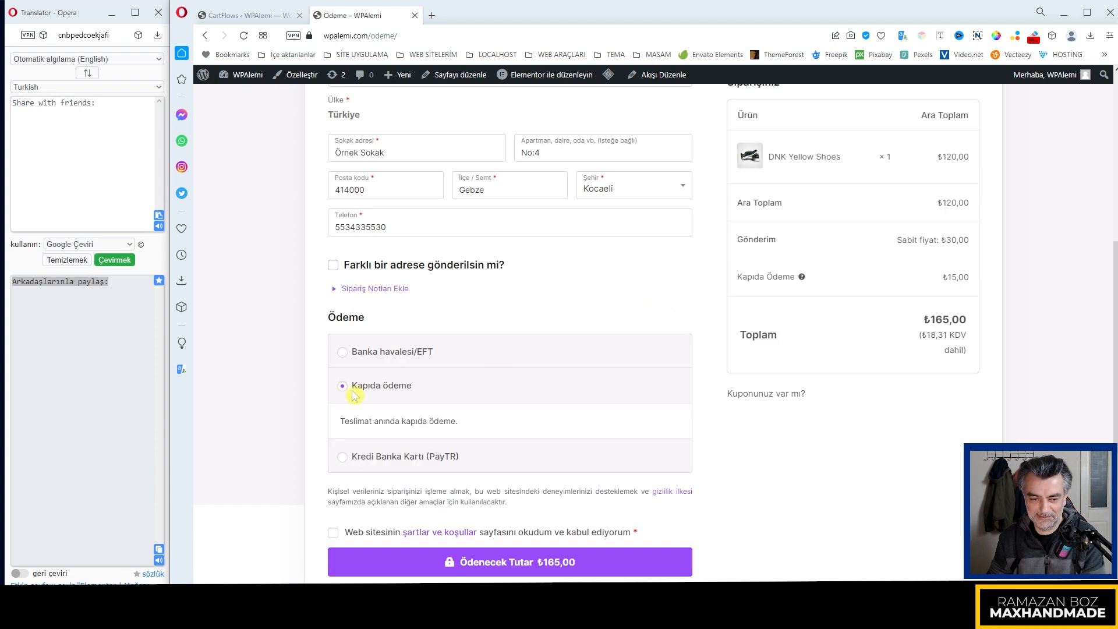
Compare the order summary under Banka havalesi/EFT and Kapıda ödeme, and choose Kredi Banka Kartı (PayTR) as the payment method
click(372, 352)
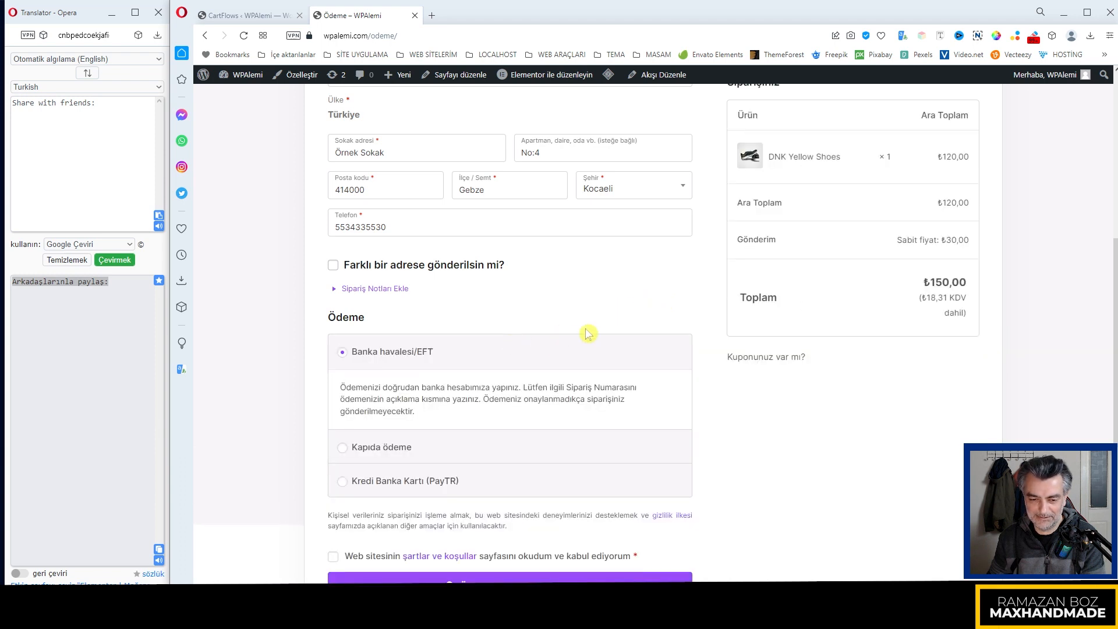
scroll(616, 324, up, 2)
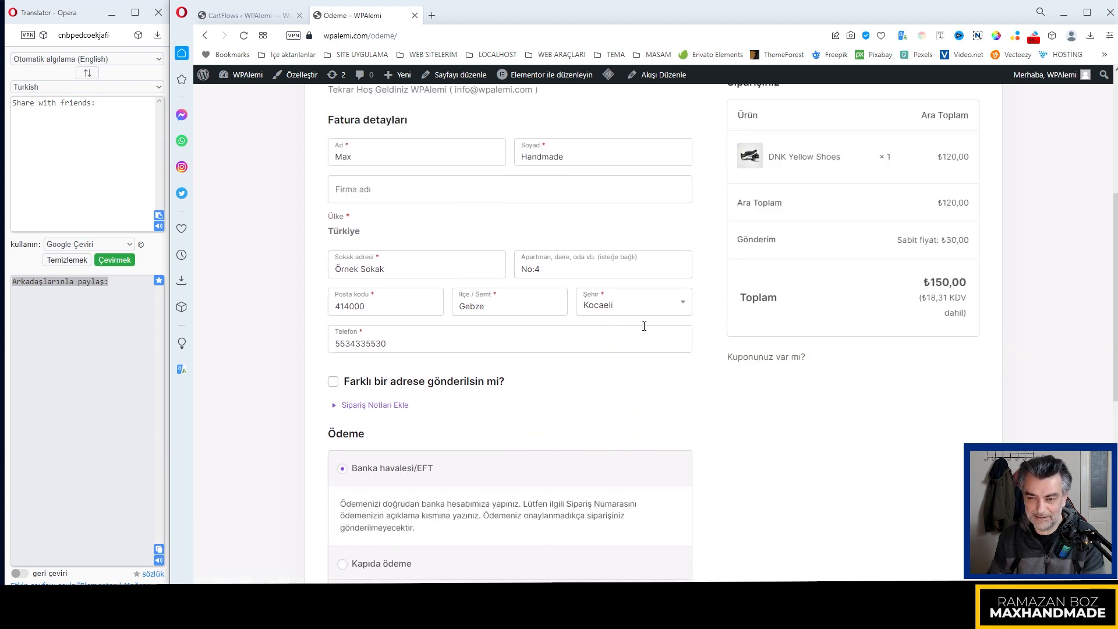
scroll(644, 326, up, 3)
scroll(582, 372, down, 6)
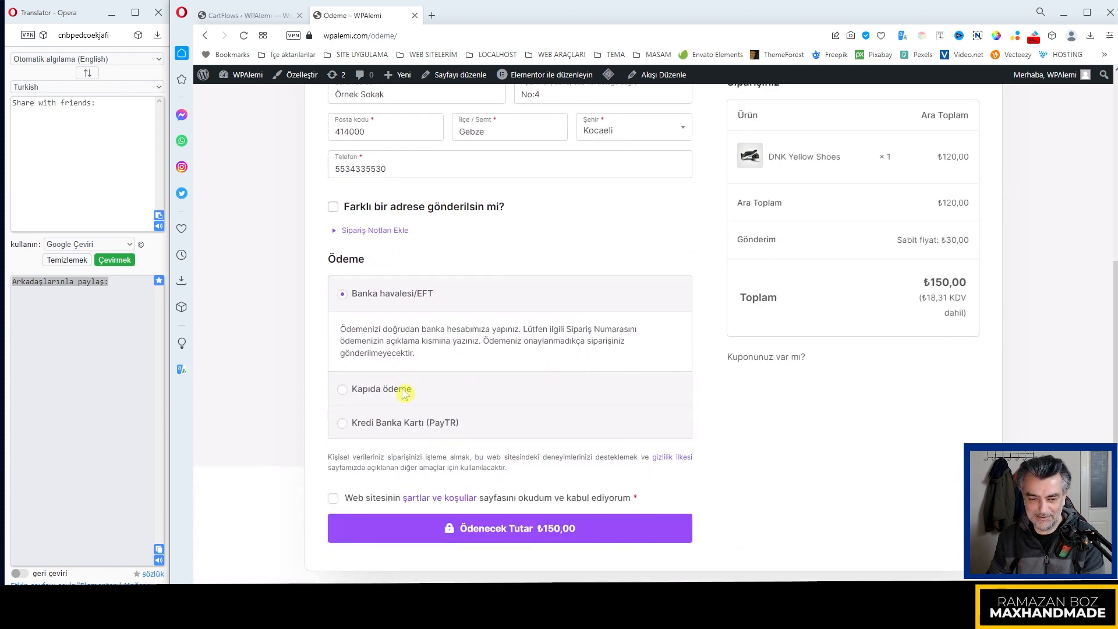
click(374, 392)
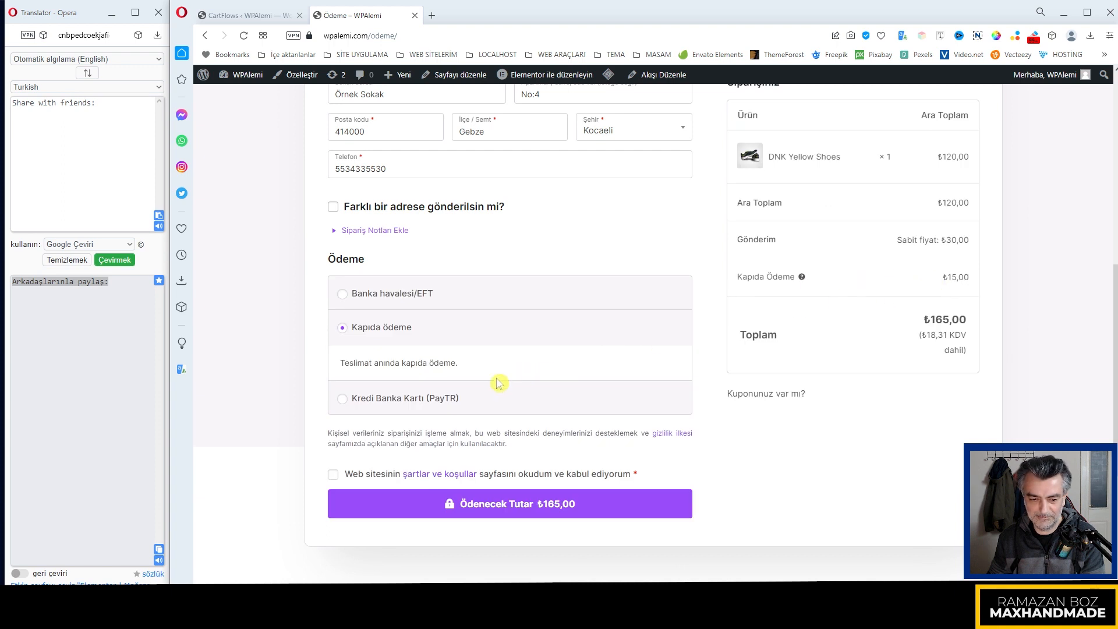
click(347, 401)
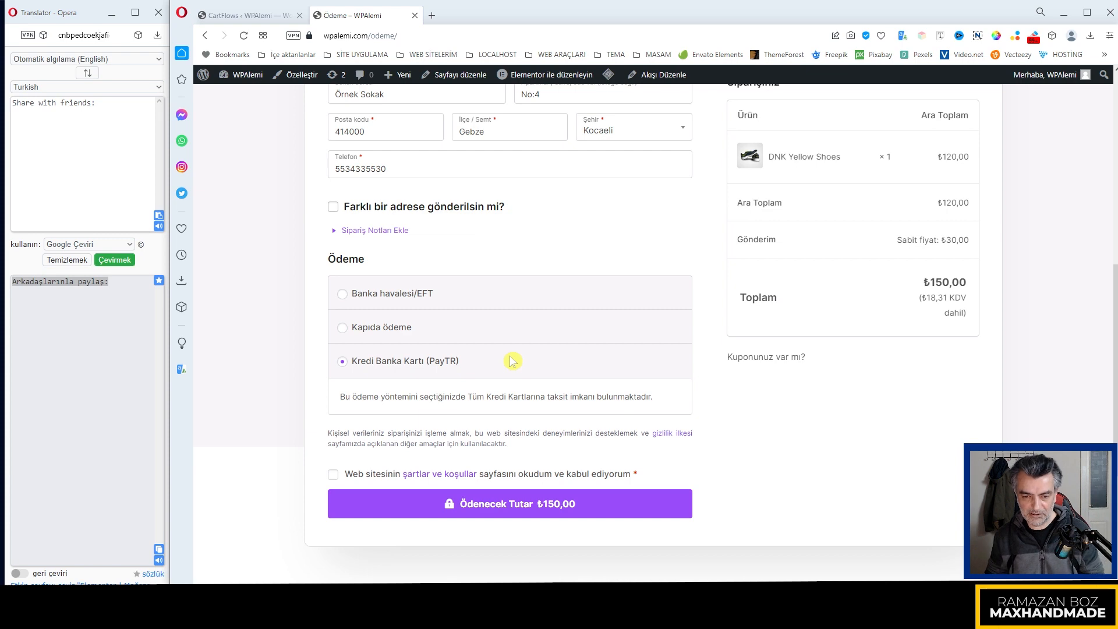
Try to place the order with the PayTR card payment, look over the checkout form, and return to the Sepet page
click(492, 513)
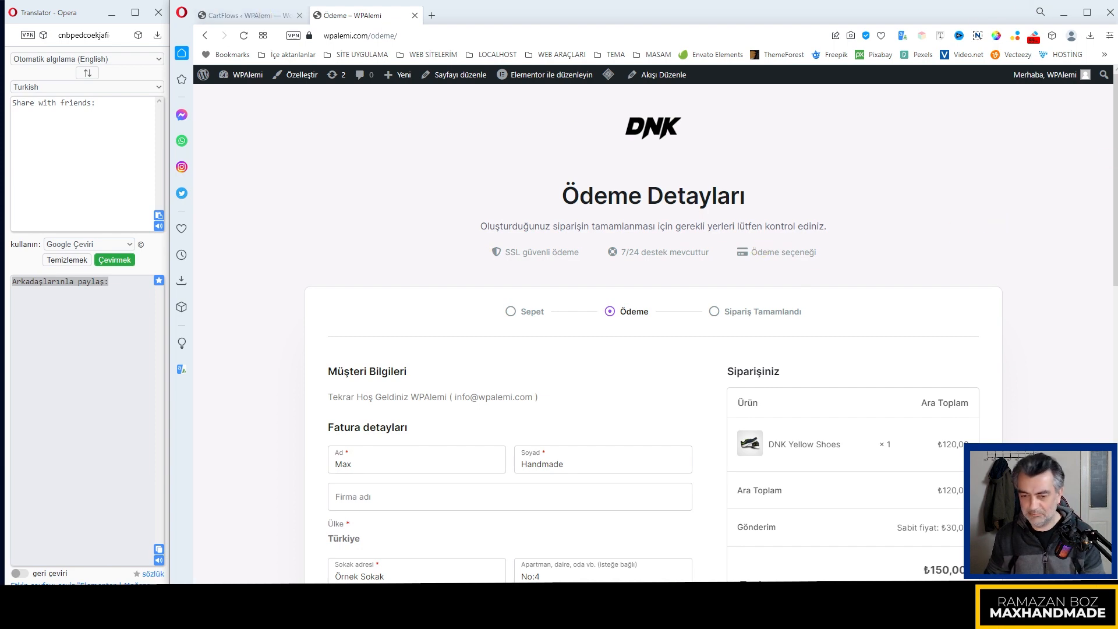
scroll(518, 444, down, 3)
scroll(518, 440, down, 10)
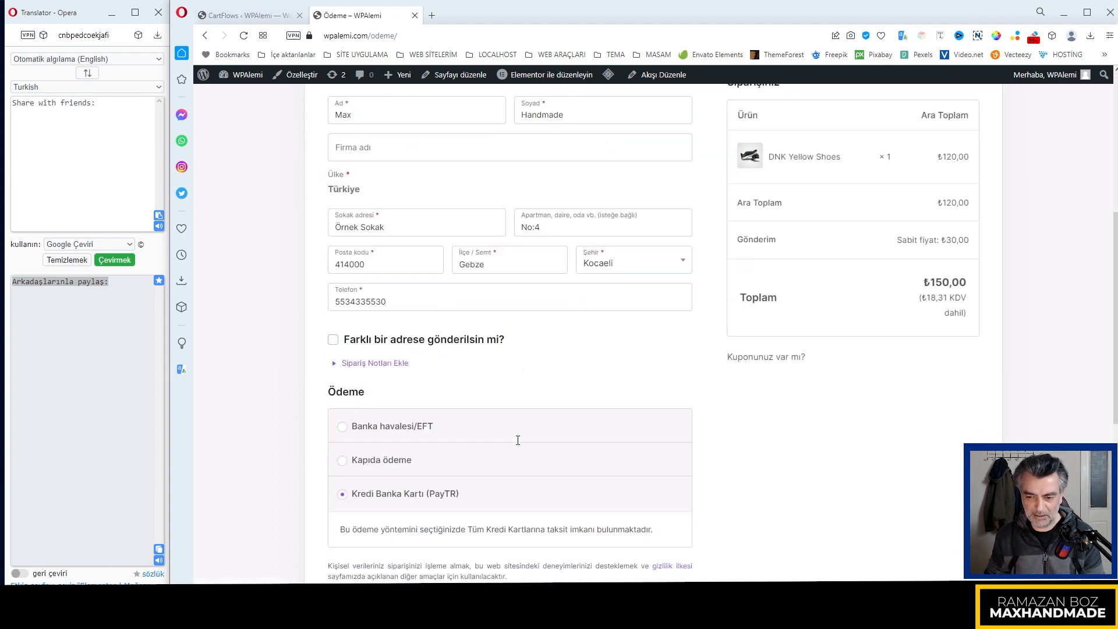
scroll(518, 444, up, 13)
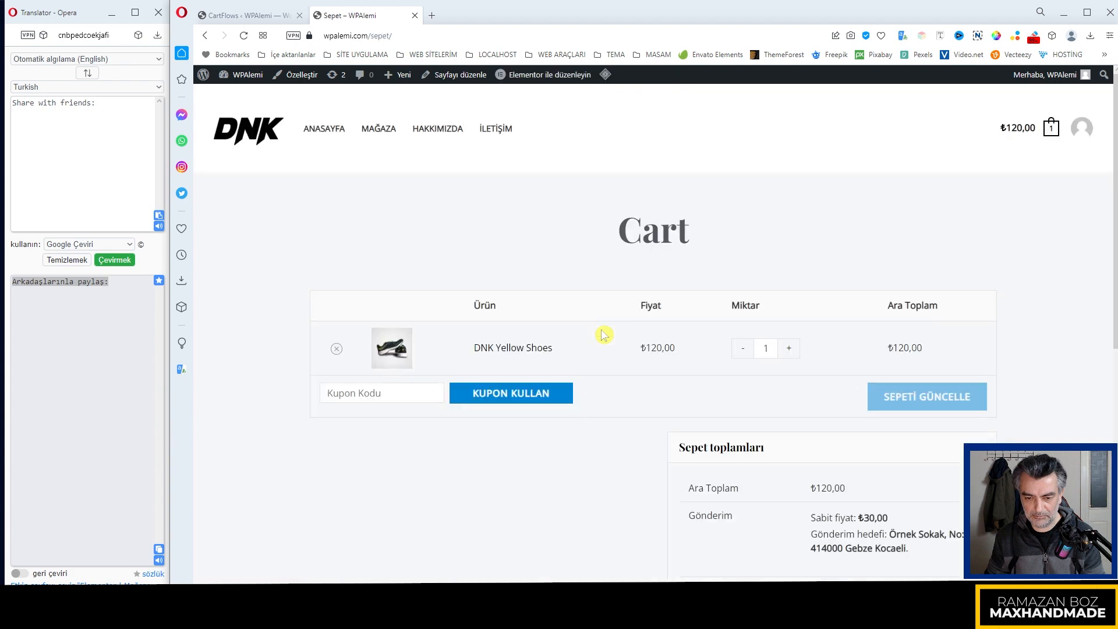
Examine the storefront cart page's heading, product row, Sepet toplamları block, footer and header logo
scroll(666, 347, down, 5)
scroll(653, 115, up, 4)
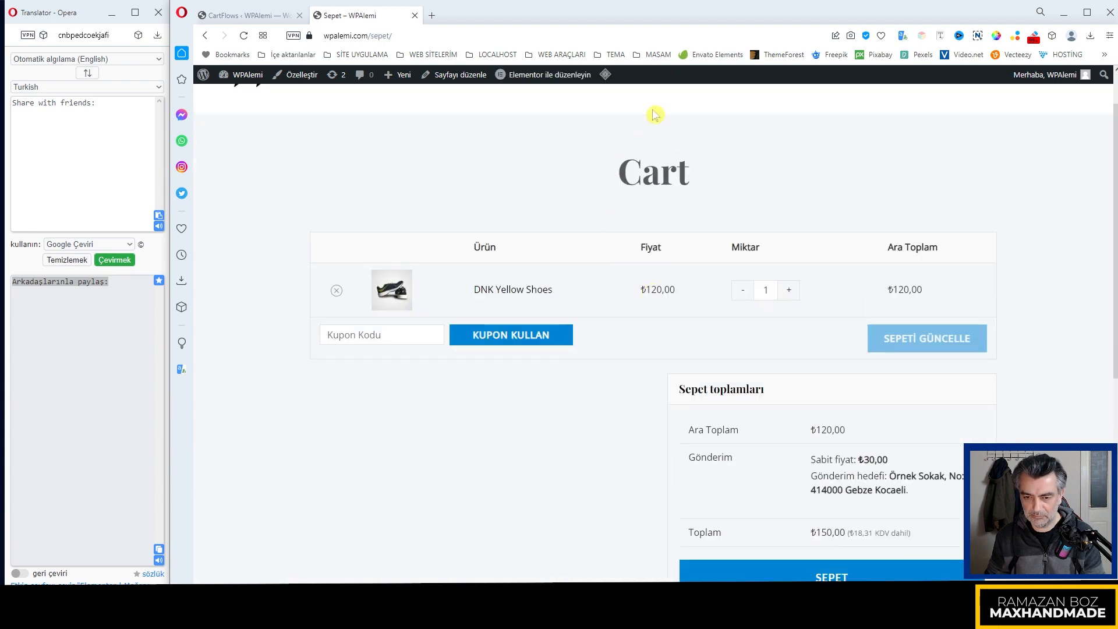
drag(620, 172, 660, 174)
click(612, 456)
scroll(617, 458, down, 7)
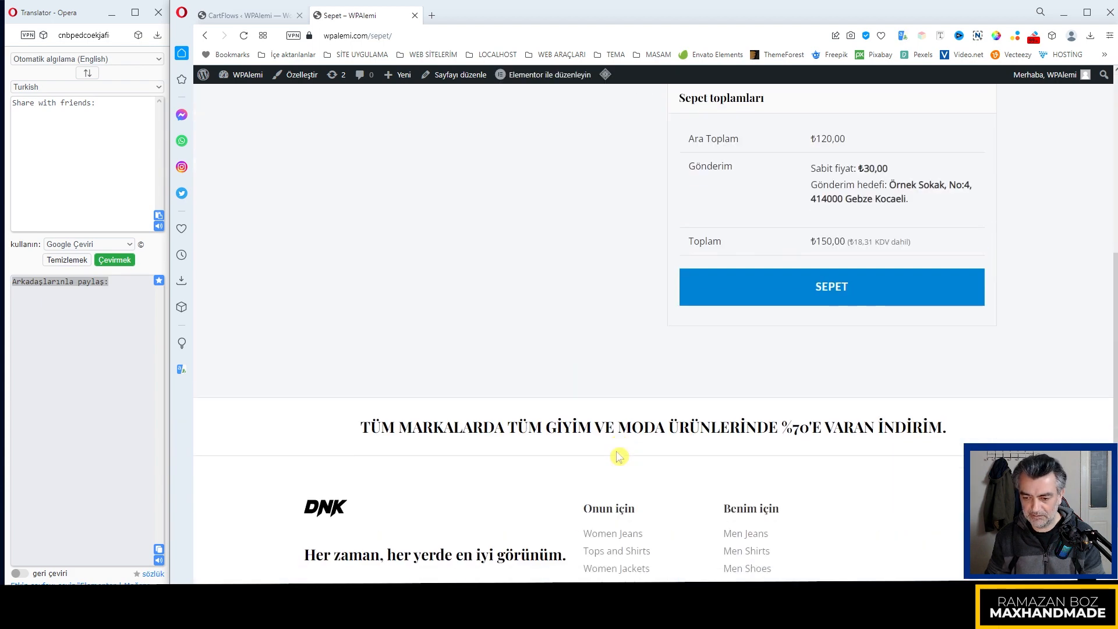
scroll(617, 458, up, 10)
scroll(766, 463, down, 3)
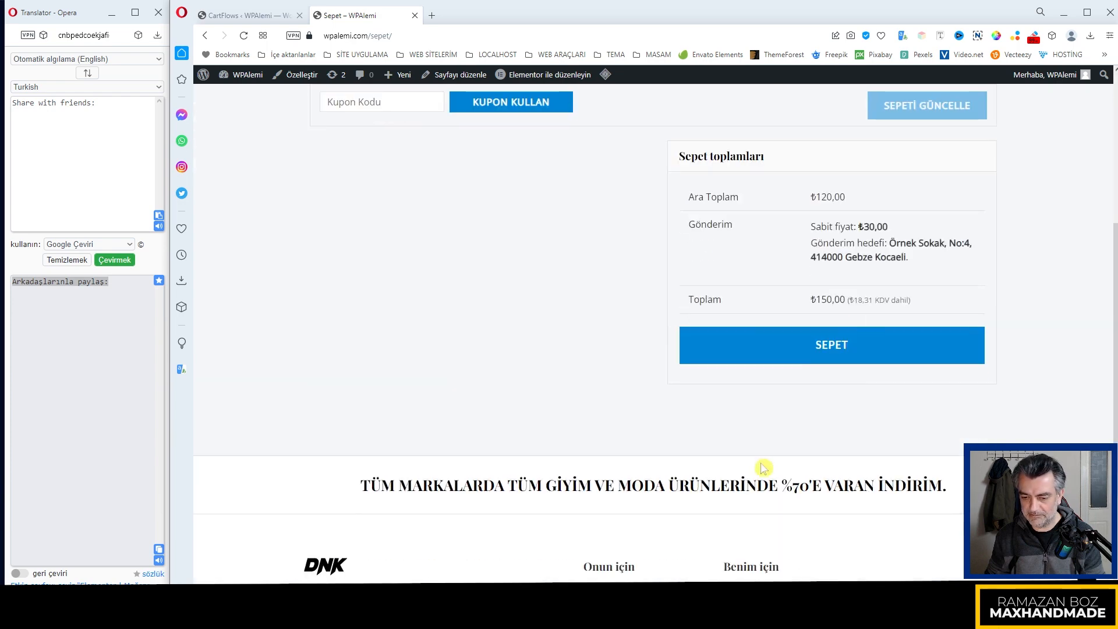
scroll(763, 466, up, 5)
click(227, 132)
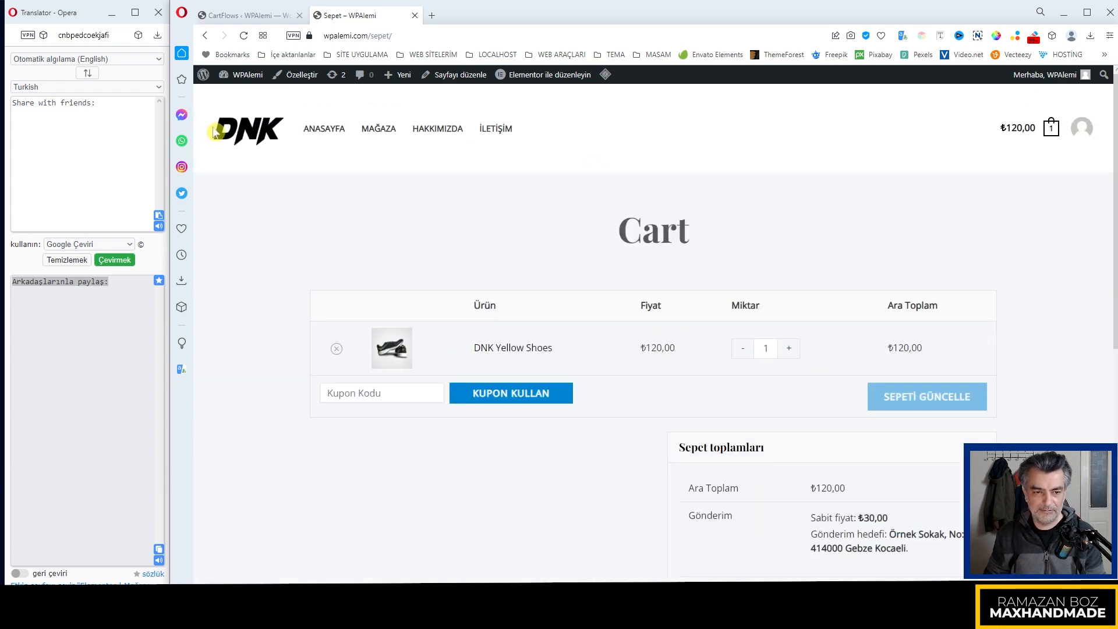